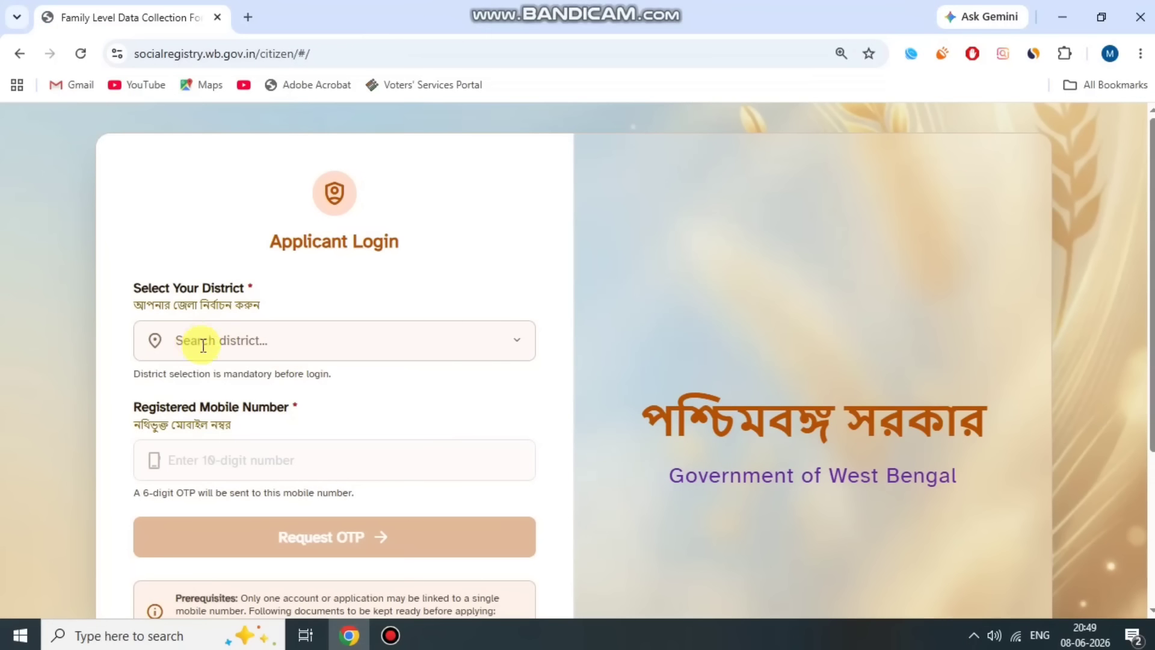
- Select 24 PARAGANAS SOUTH as the district
left_click_drag(129, 287, 249, 286)
scroll(253, 262, "down", 1)
left_click(253, 261)
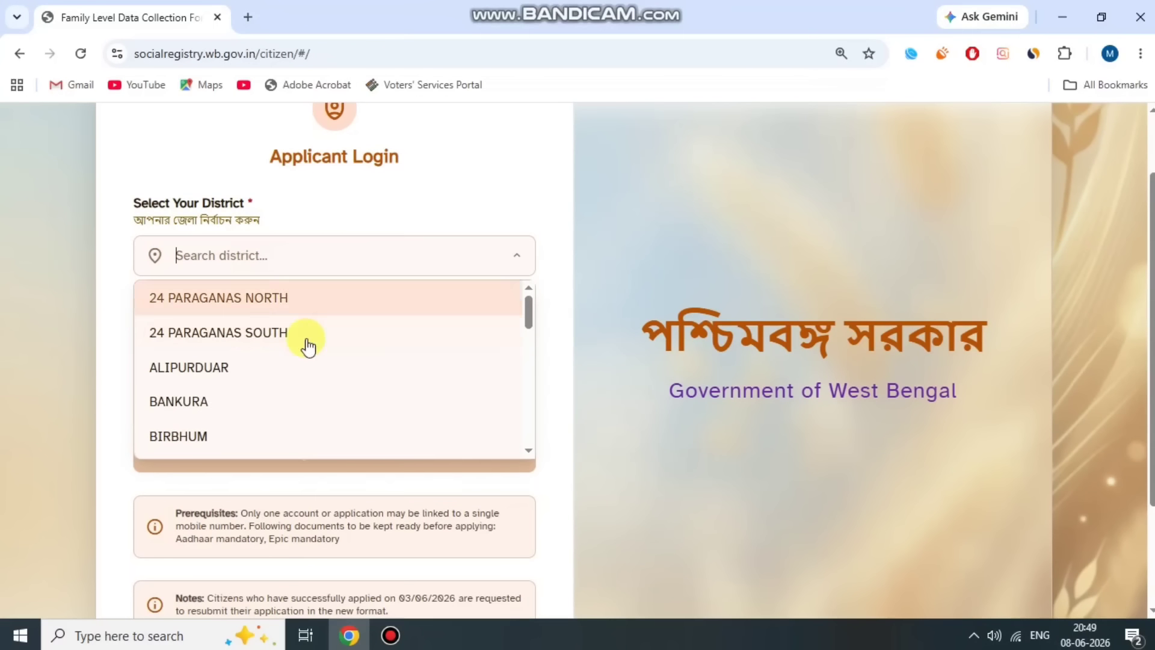
left_click(304, 330)
- Request the OTP for the registered mobile number
left_click_drag(222, 330, 290, 301)
left_click(295, 304)
scroll(361, 361, "down", 1)
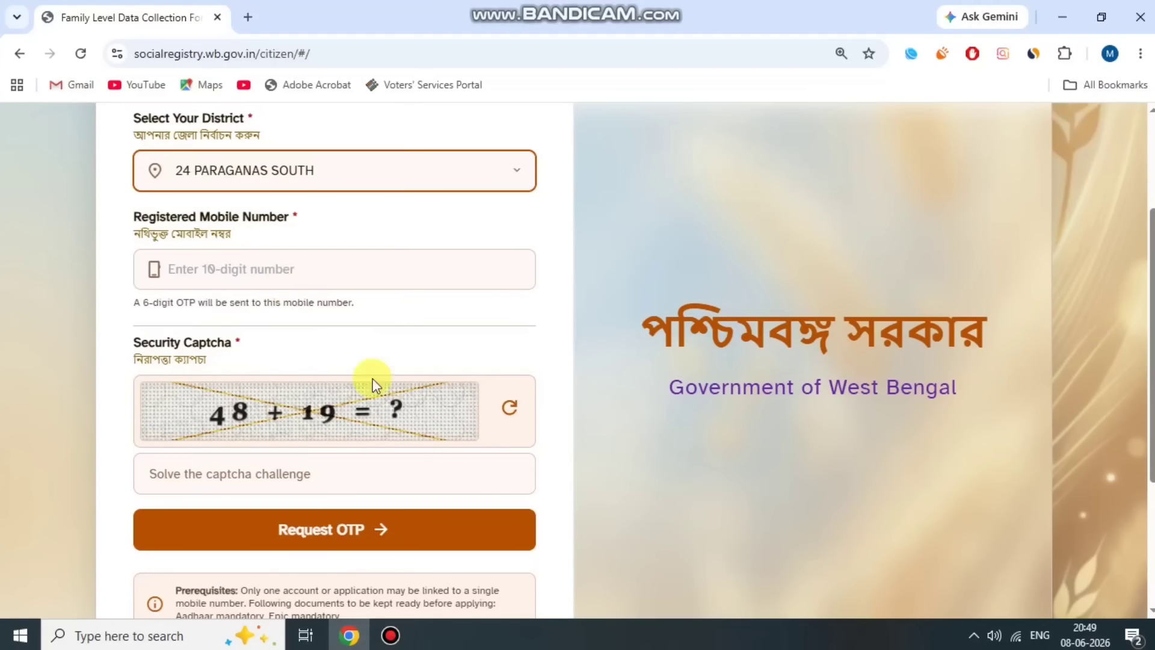
left_click_drag(133, 341, 283, 338)
left_click(290, 344)
scroll(385, 535, "down", 1)
left_click(390, 635)
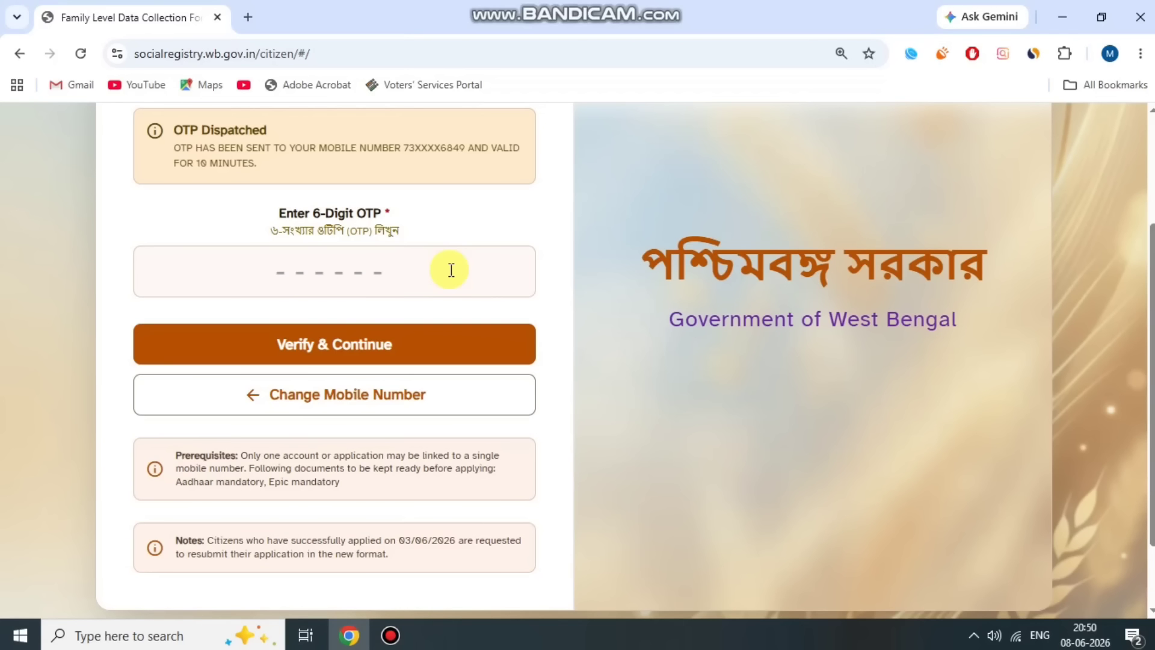
- Enter the 6-digit OTP and verify it to reach the family data collection form
left_click(353, 265)
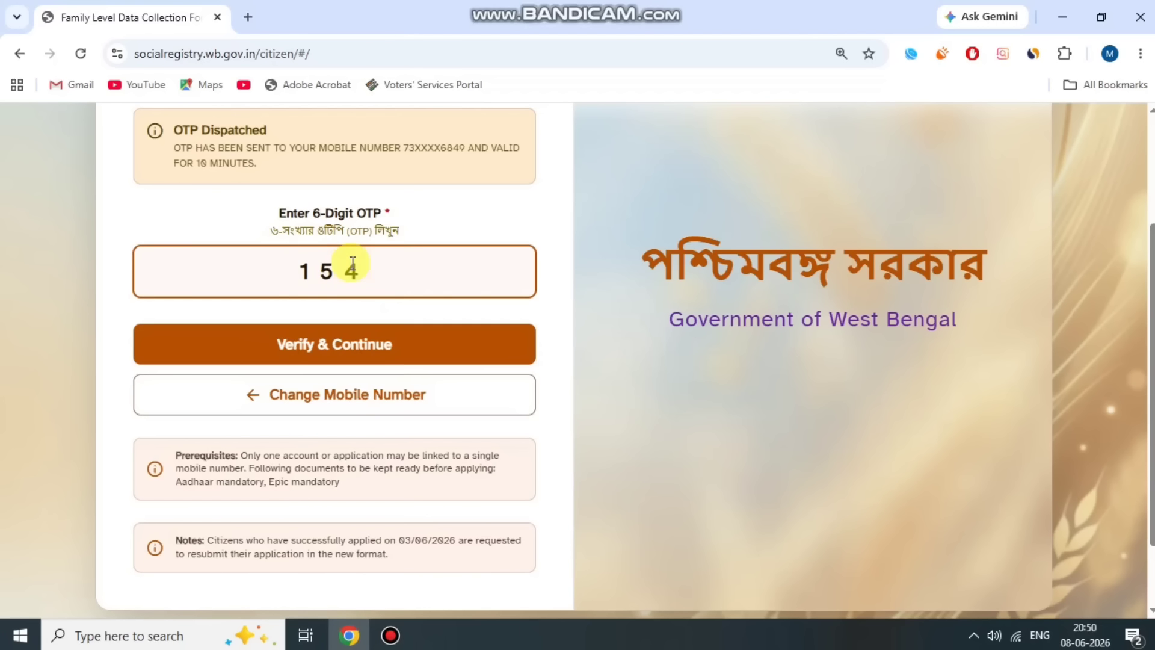
left_click(448, 335)
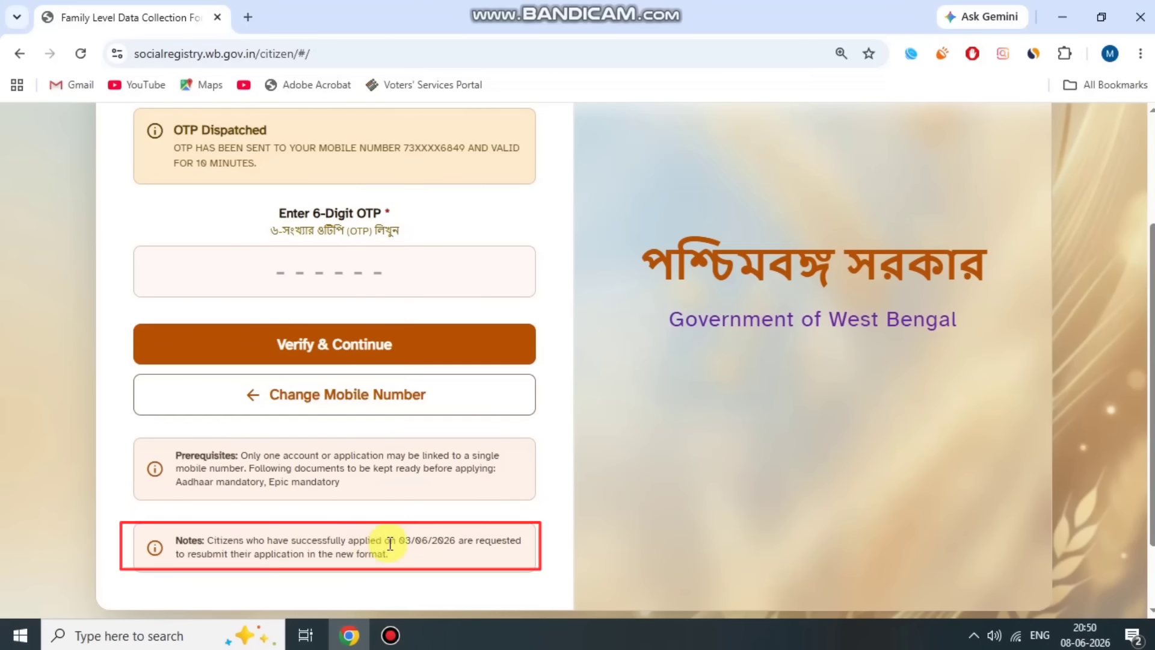
left_click(352, 264)
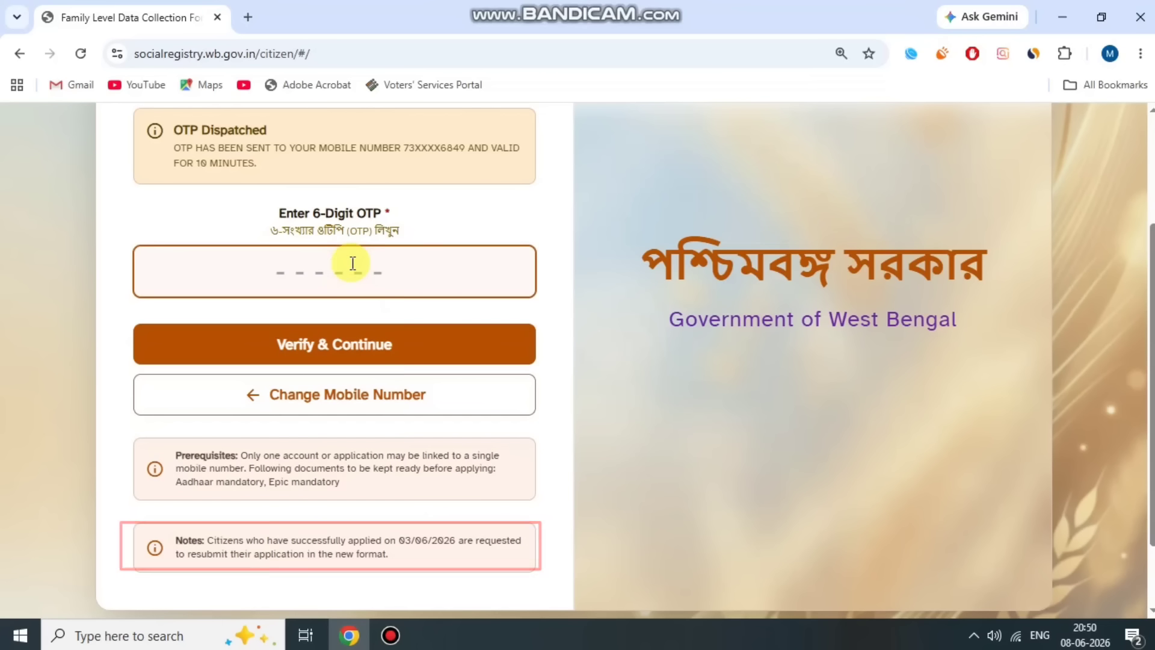
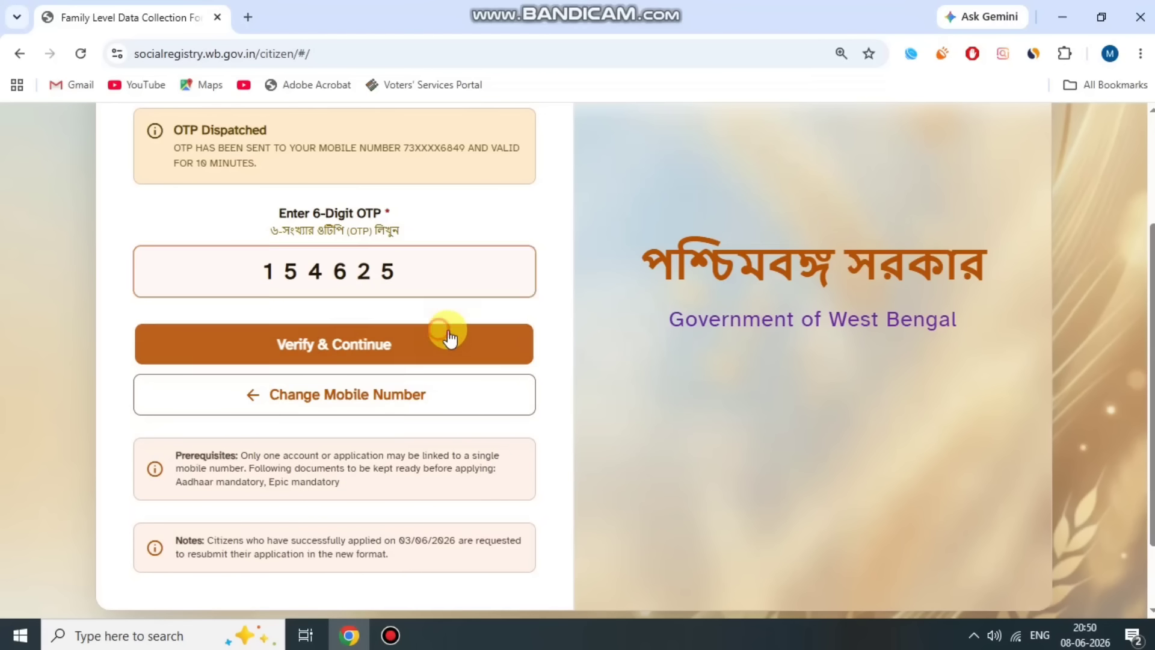
left_click(445, 331)
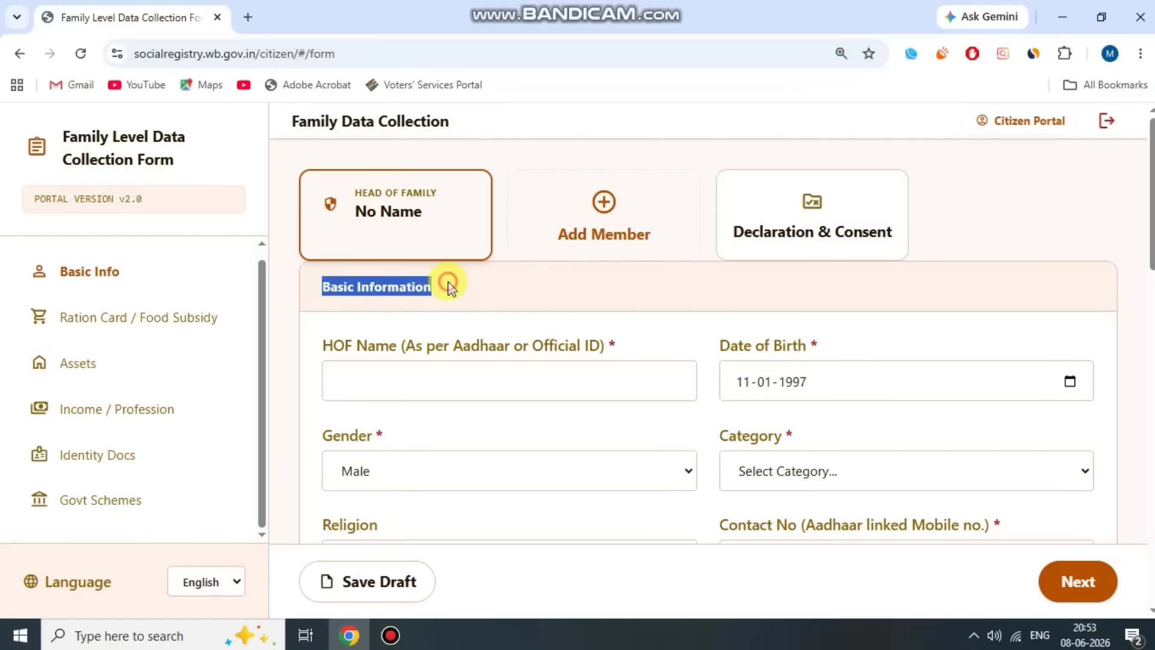
- Check the date of birth, leaving it at 11-01-1997
left_click(435, 305)
left_click_drag(435, 305, 576, 340)
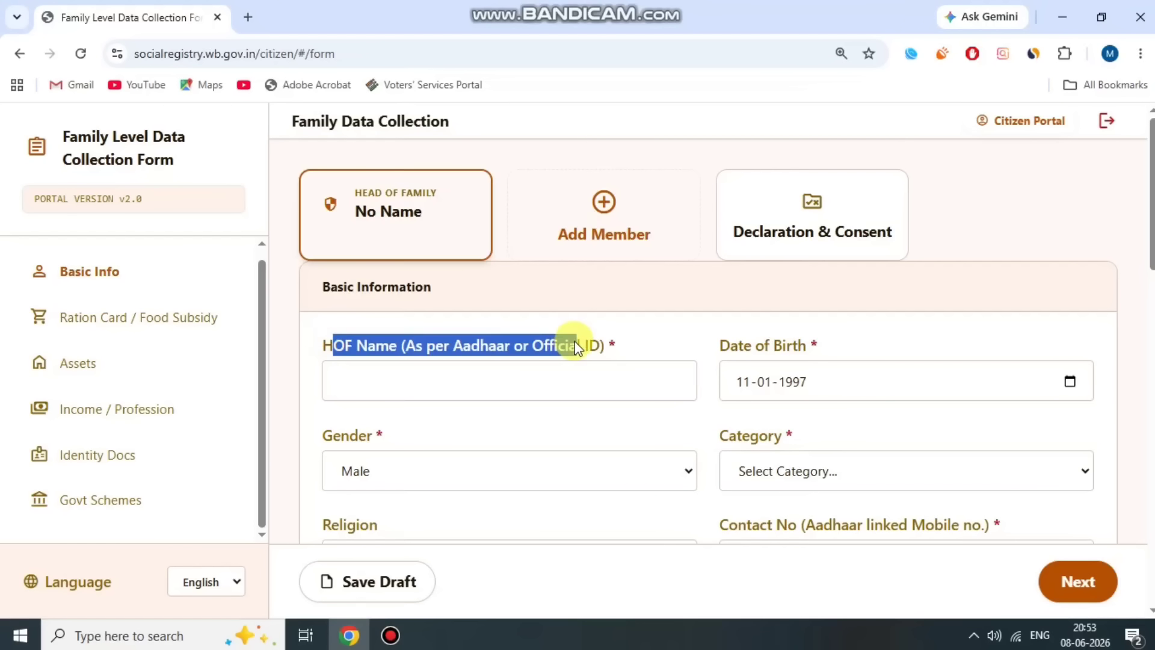
left_click(576, 348)
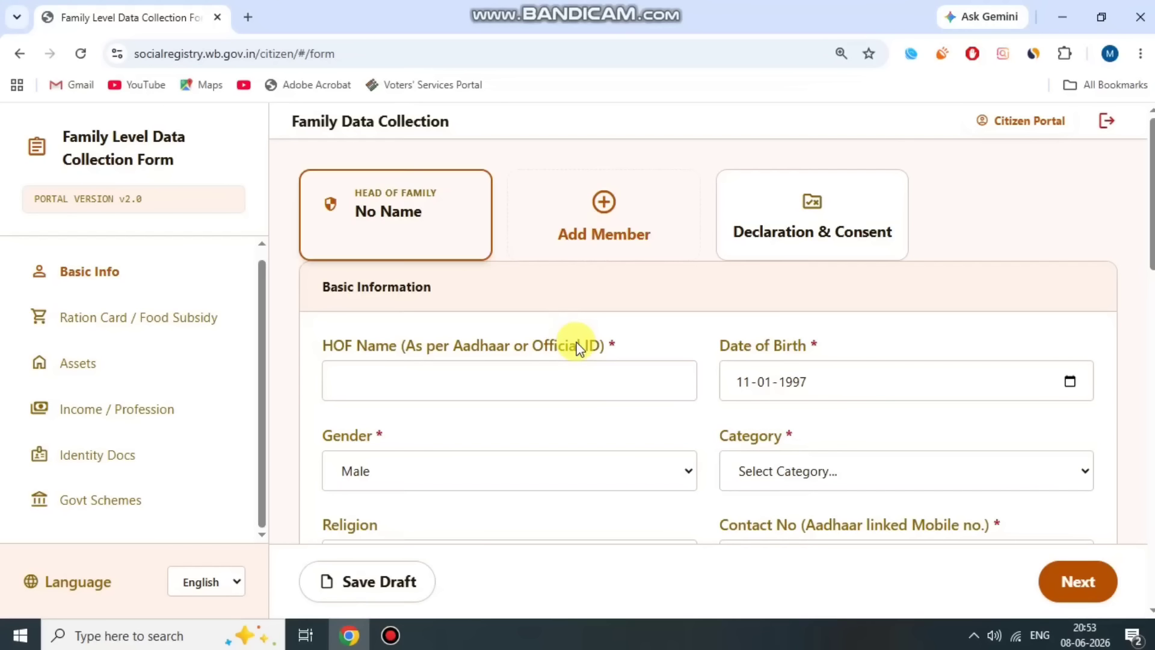
left_click(394, 633)
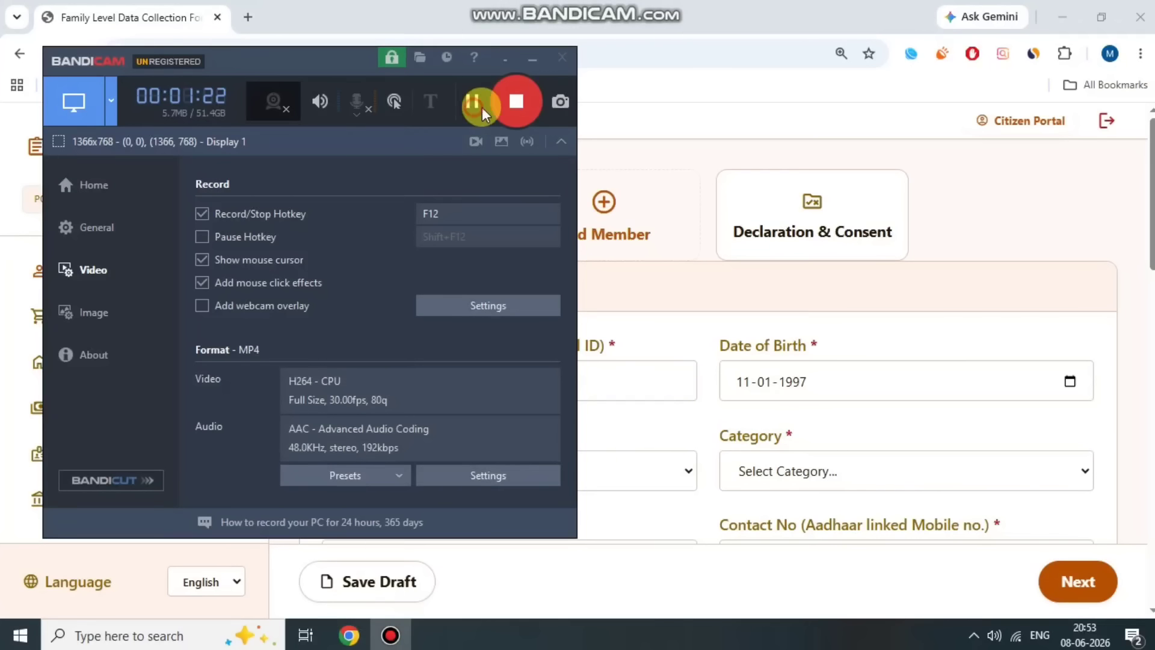
left_click(479, 103)
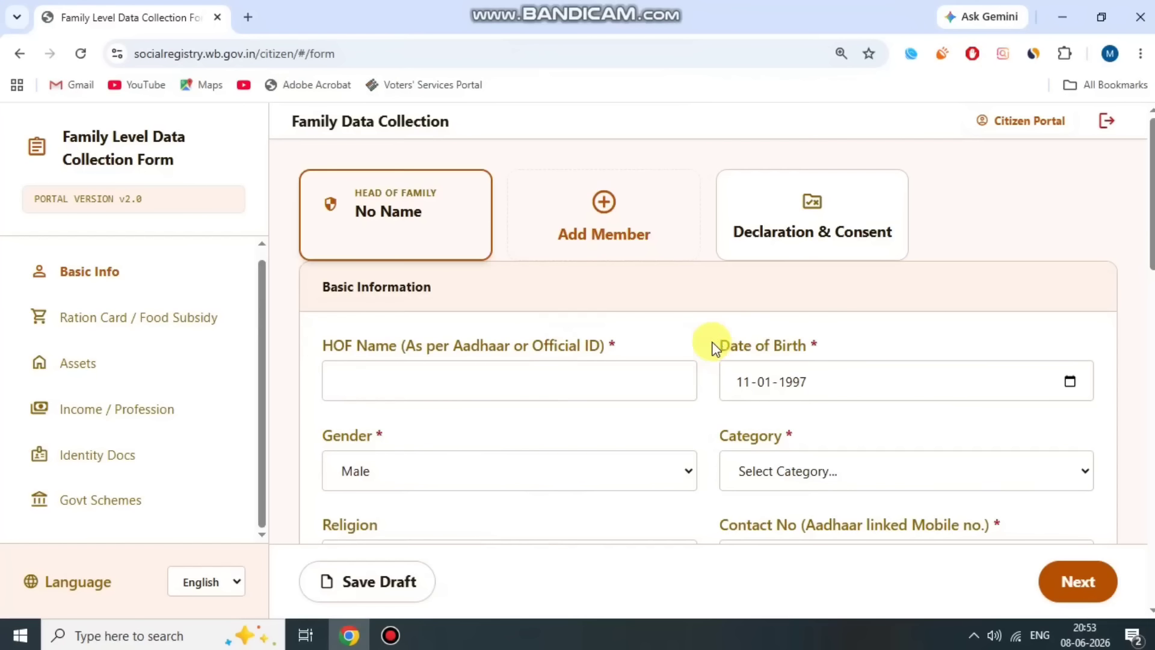
left_click(1072, 387)
left_click(772, 120)
left_click(931, 334)
scroll(684, 387, "down", 1)
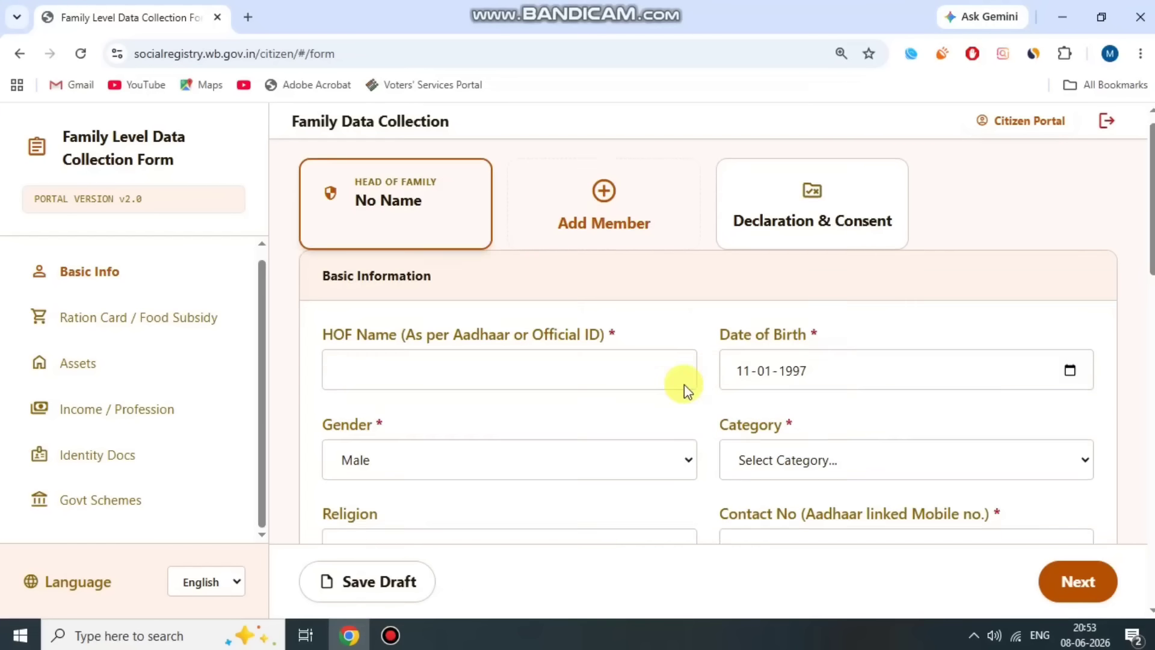
- Keep gender as Male and set the category to OBC
left_click_drag(324, 348, 433, 357)
left_click(443, 386)
left_click(554, 371)
left_click_drag(721, 350, 859, 337)
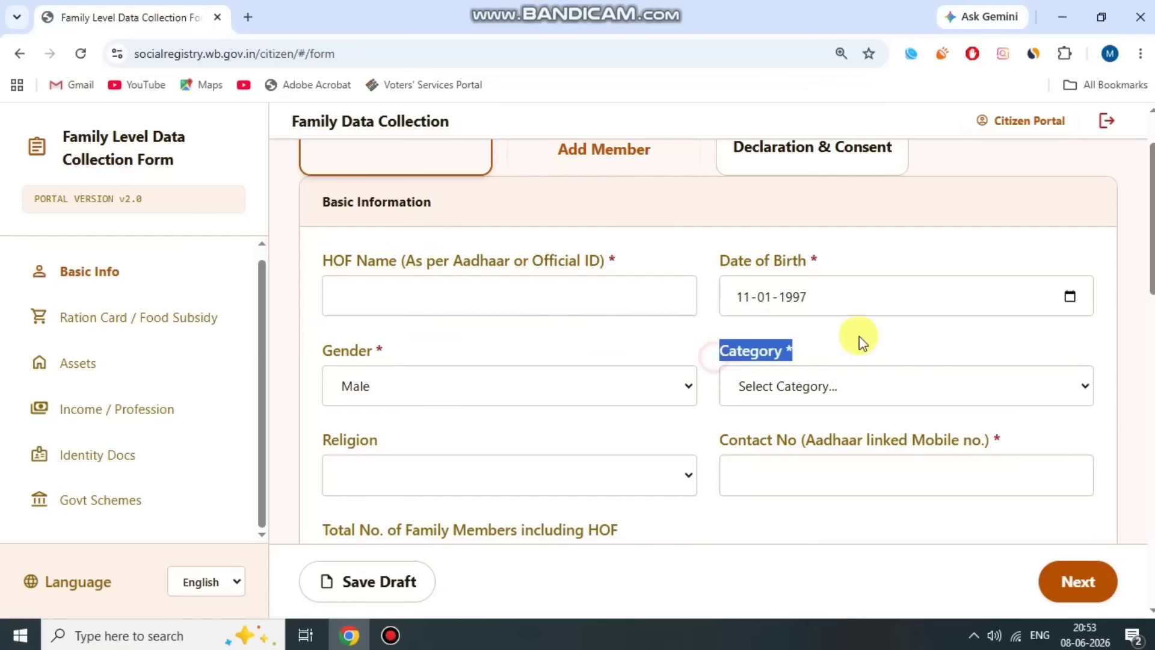
left_click(857, 386)
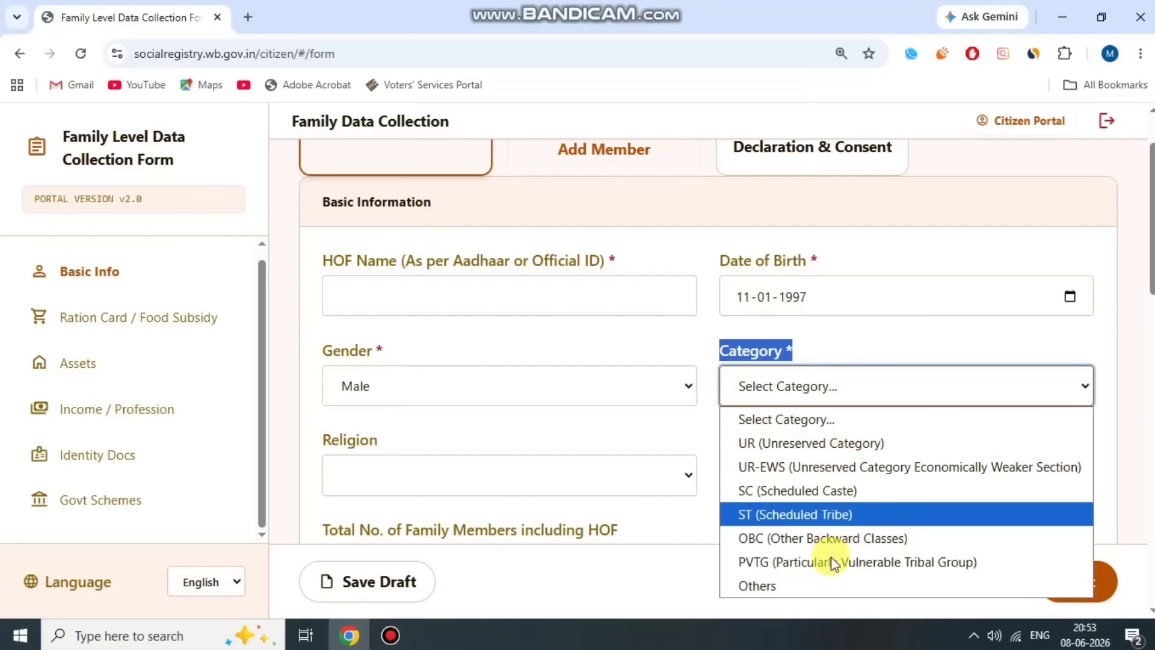
left_click(858, 538)
left_click(678, 343)
- Set religion to Hinduism and disability No, and pick Lakshmir Bhandar as the first scheme
scroll(596, 374, "down", 3)
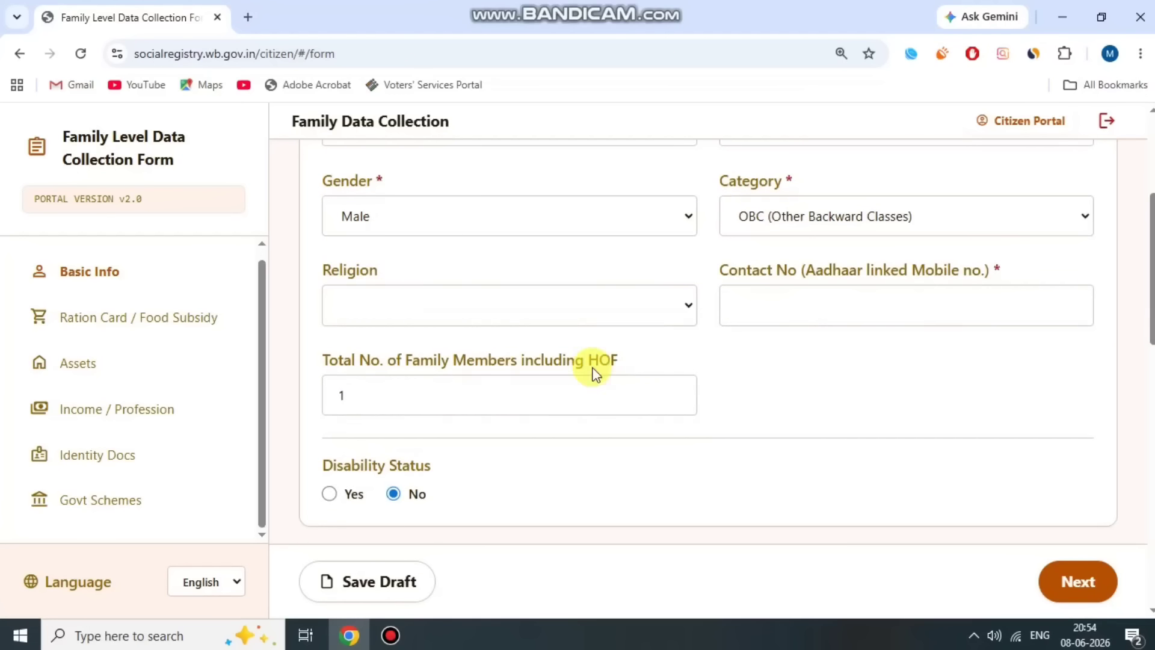
left_click_drag(325, 267, 402, 265)
left_click(445, 305)
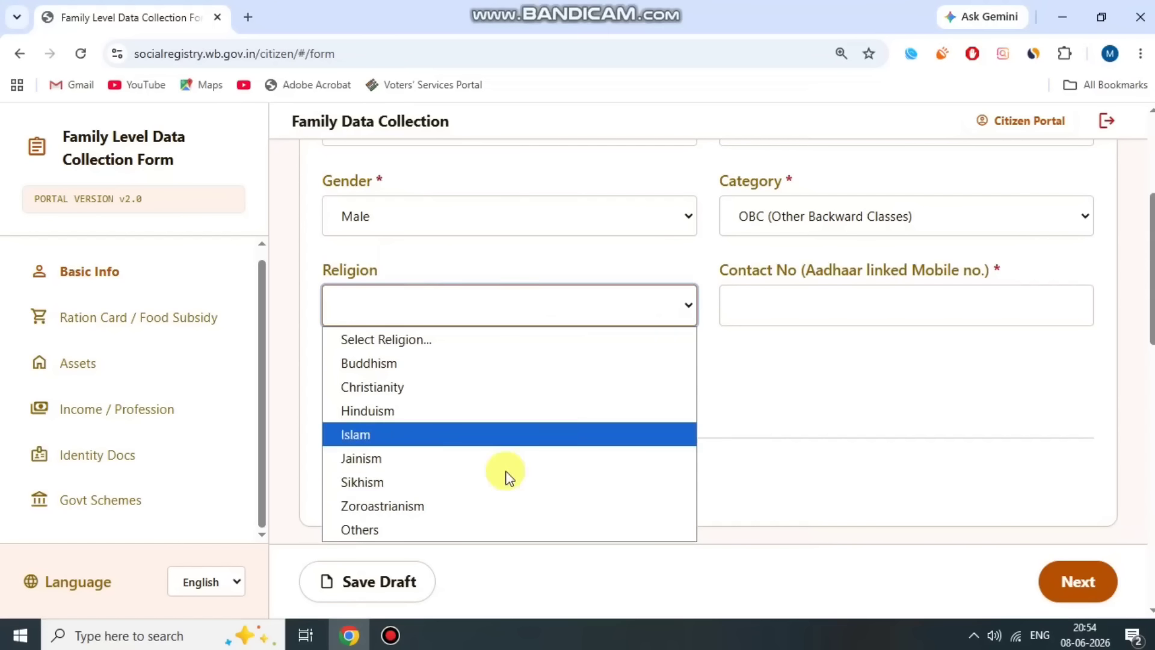
left_click(432, 417)
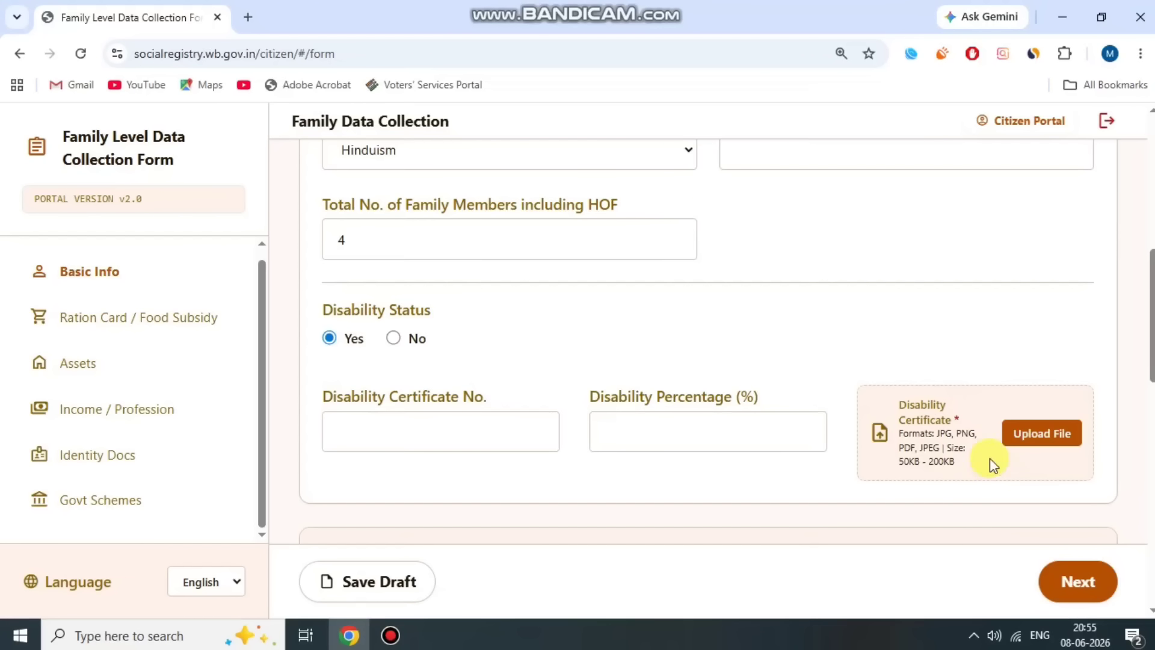
left_click(393, 338)
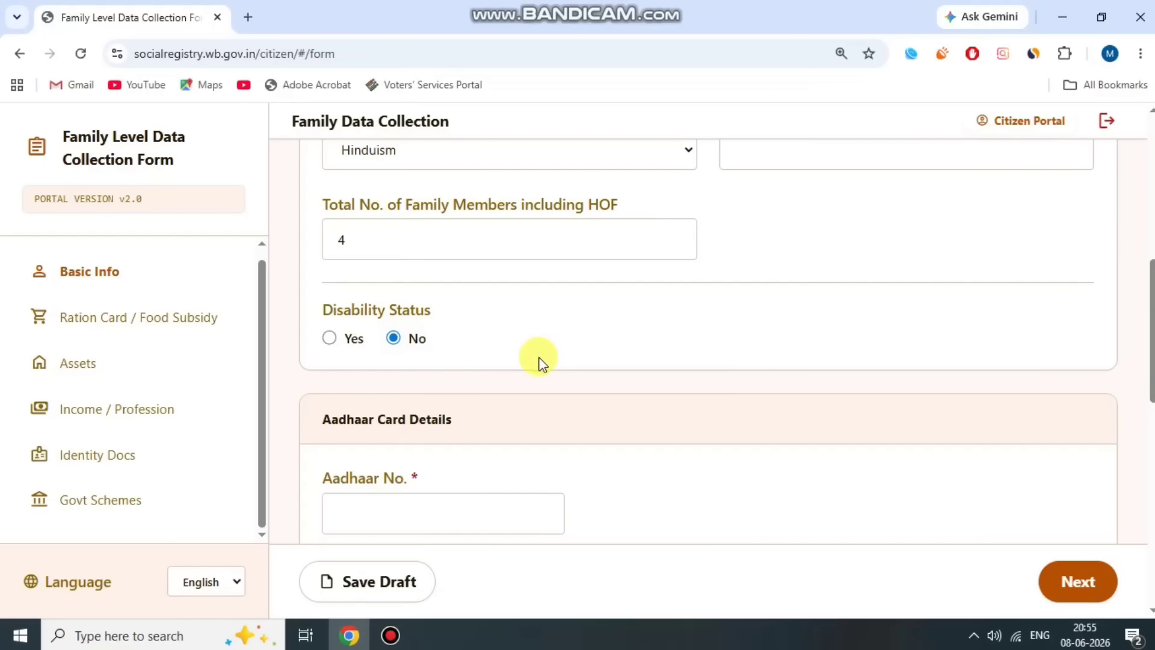
scroll(540, 360, "down", 3)
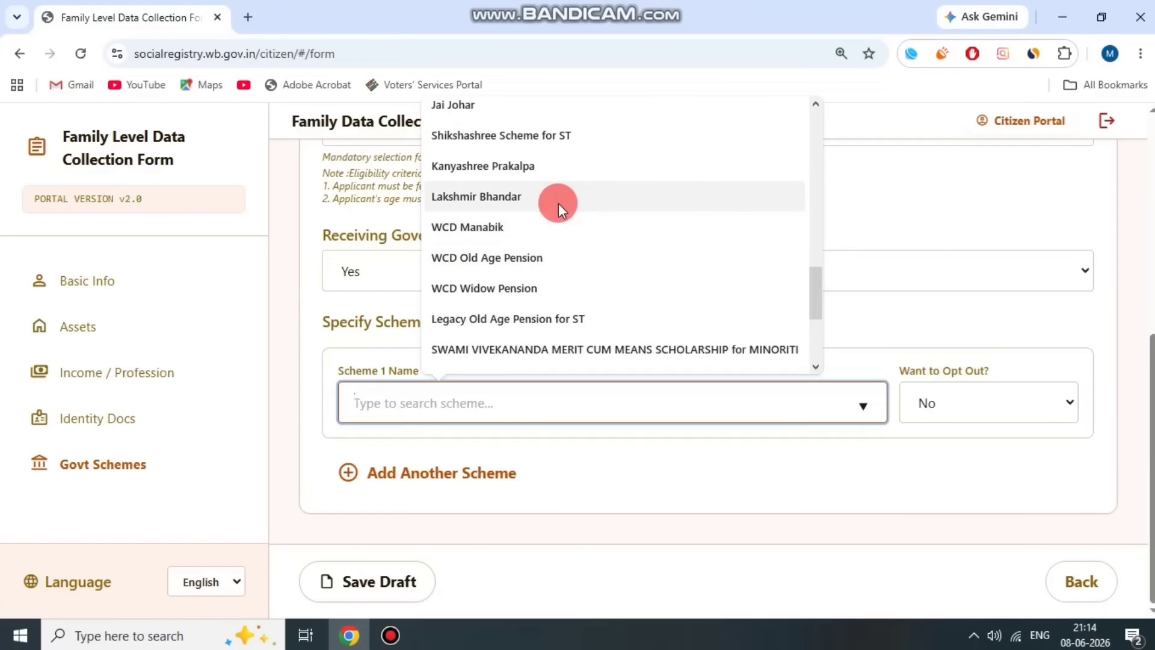
left_click(554, 199)
- Set Want to Opt Out? to Yes for the Lakshmir Bhandar scheme
left_click(462, 402)
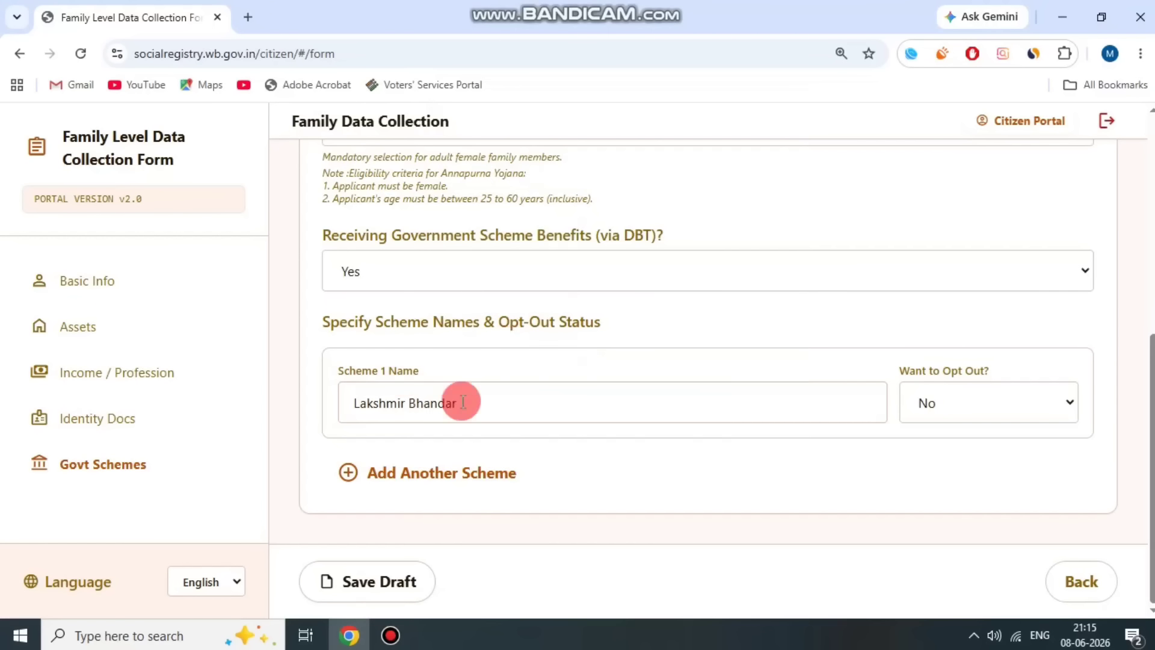
left_click(982, 396)
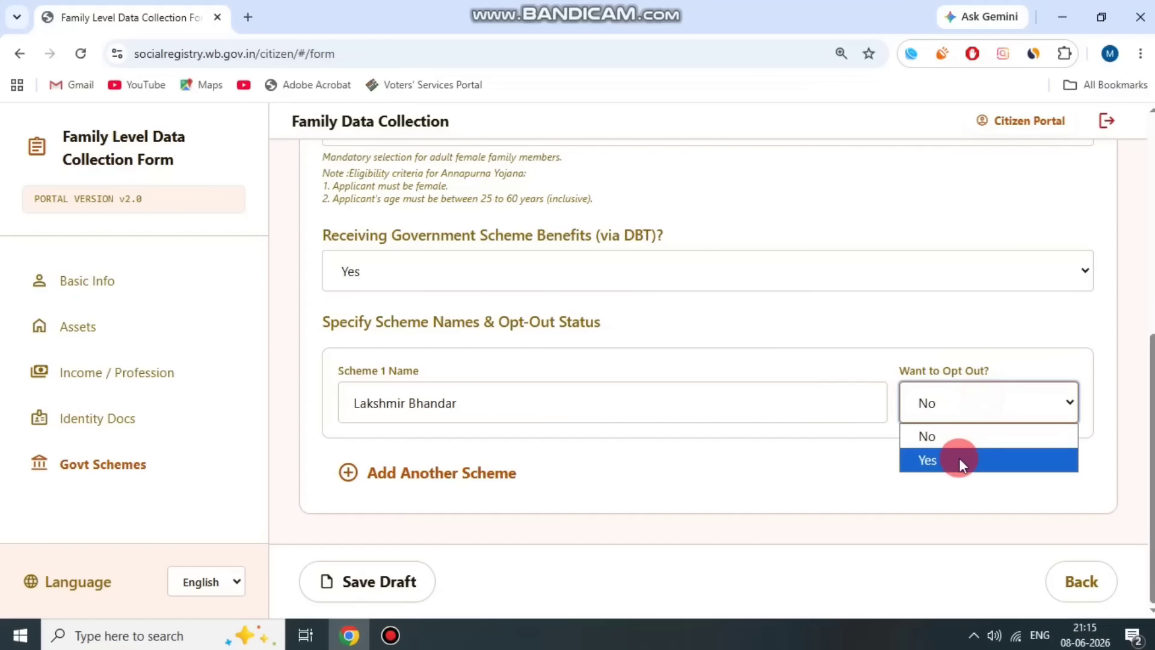
left_click(959, 457)
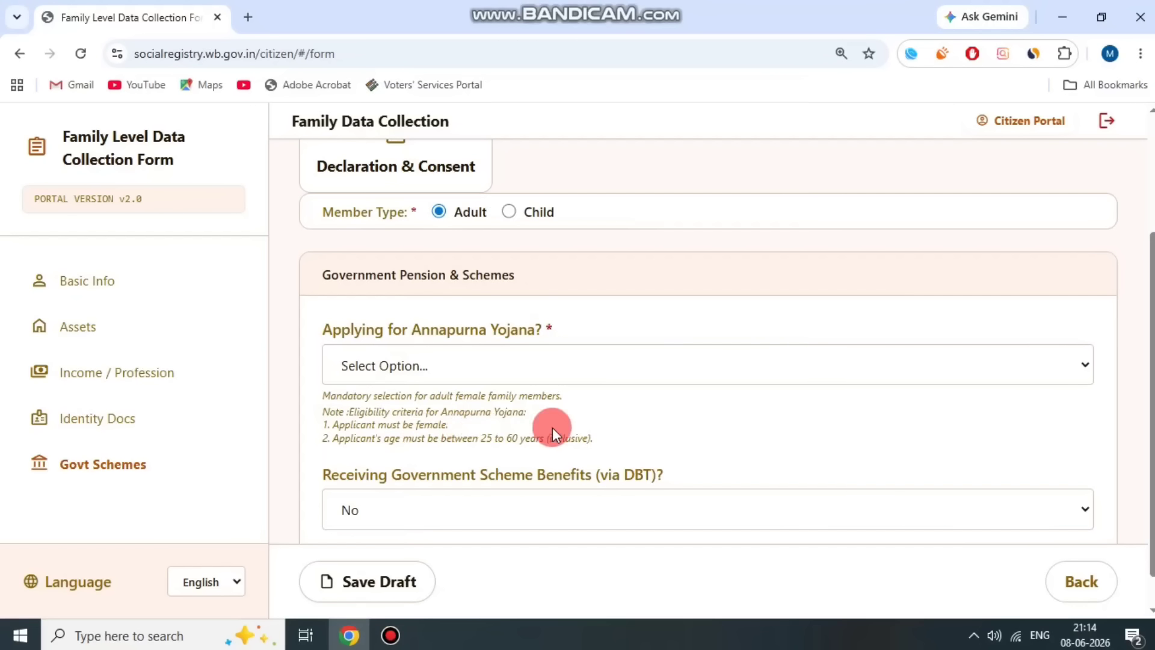
- Set Applying for Annapurna Yojana? to 'Yes, I am applying'
left_click_drag(333, 307, 604, 304)
left_click(602, 310)
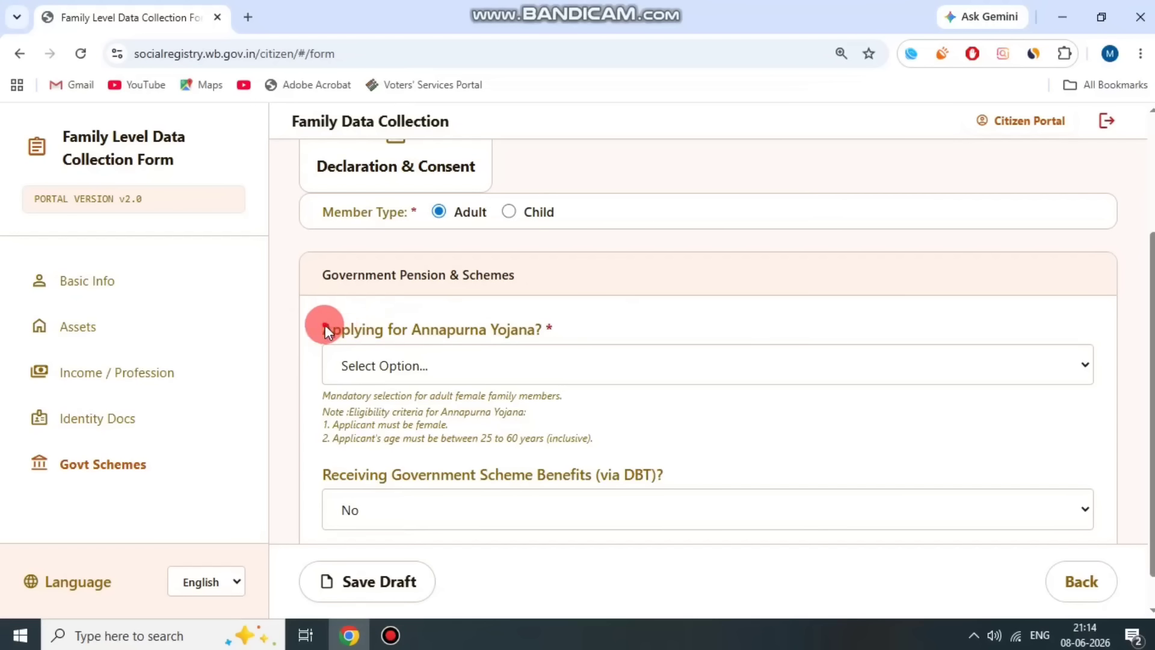
left_click(515, 361)
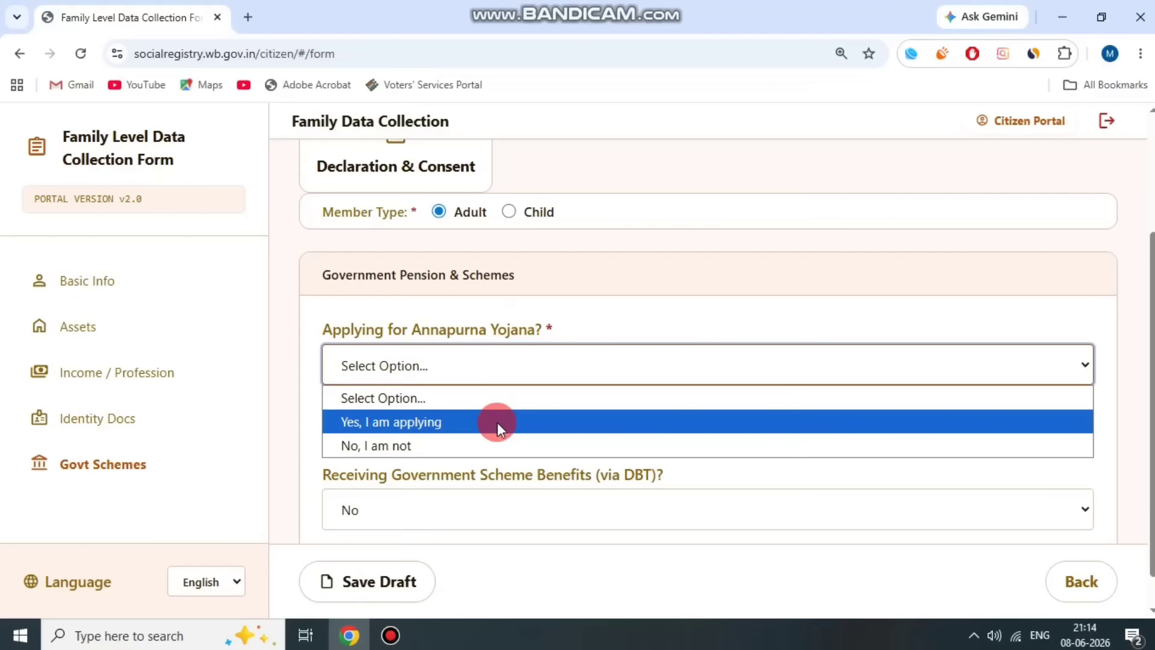
left_click(452, 427)
scroll(512, 375, "down", 1)
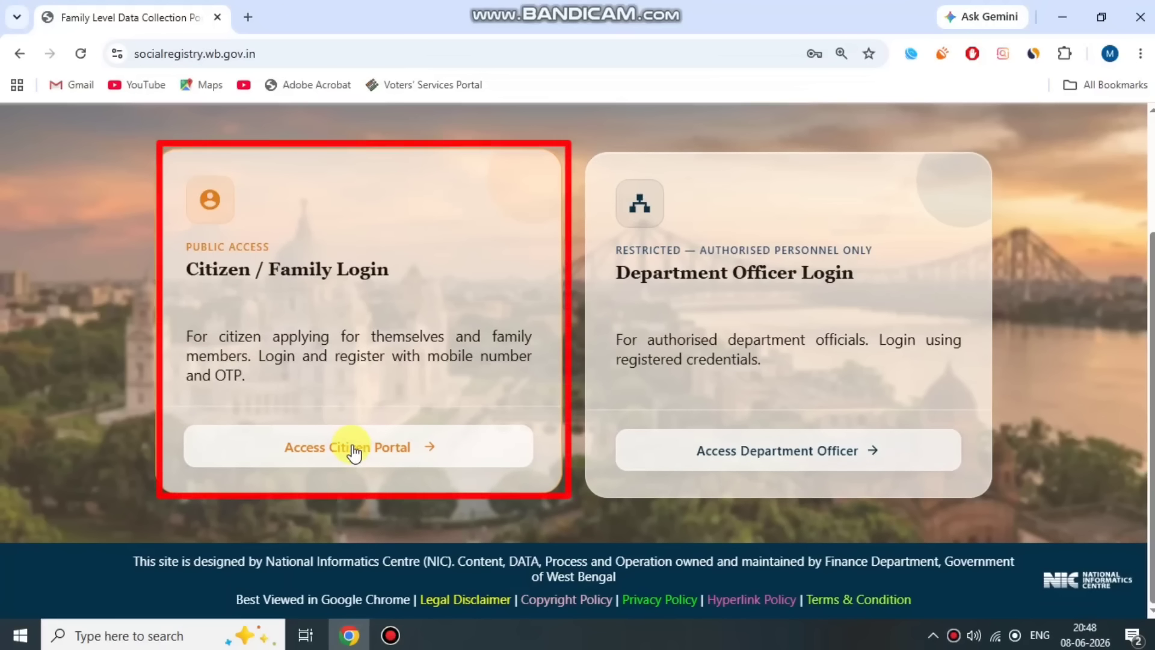
- Go to the citizen Applicant Login page through Access Citizen Portal
left_click(394, 635)
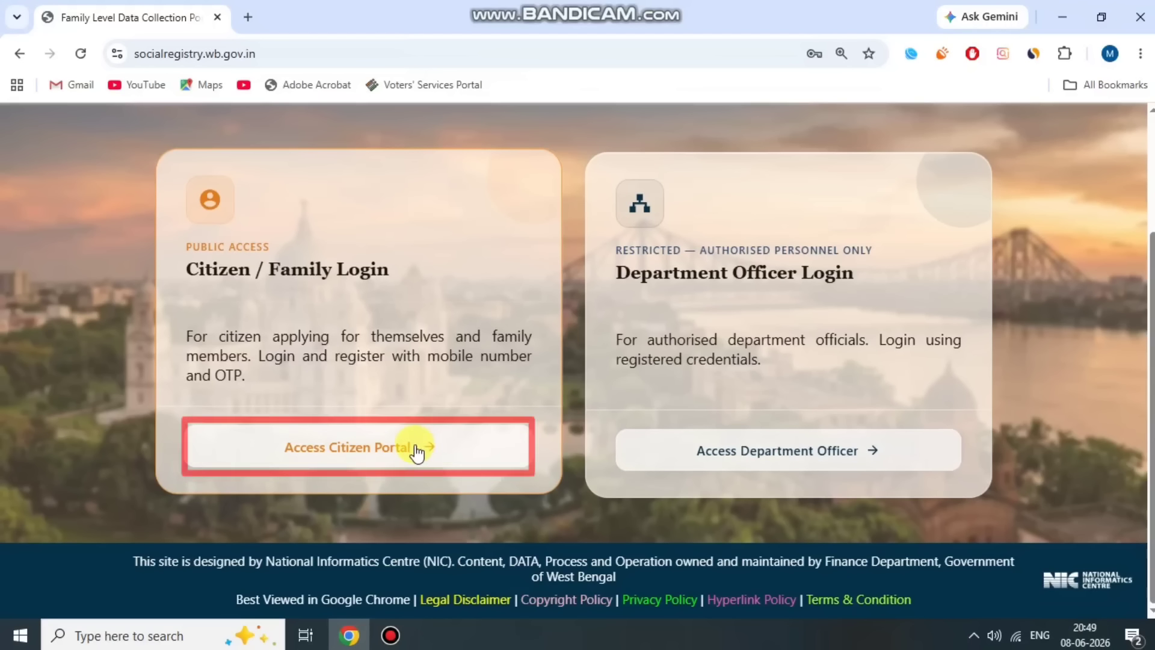
left_click(379, 448)
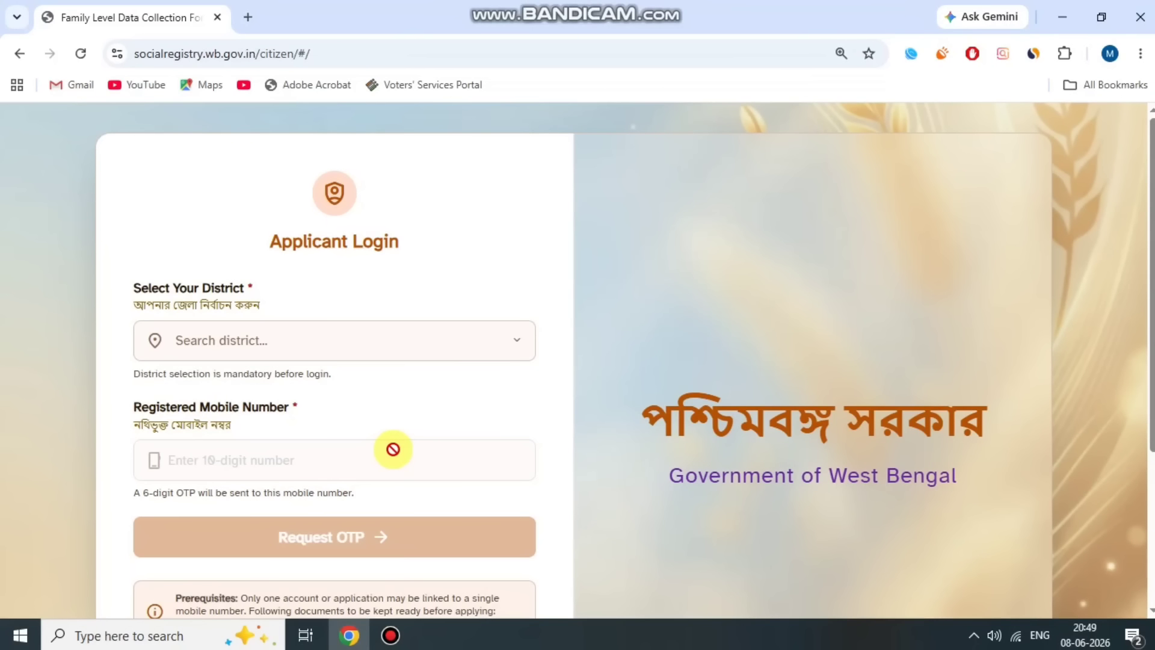
- Choose 24 PARAGANAS SOUTH in the Applicant Login district dropdown
left_click_drag(131, 293, 258, 289)
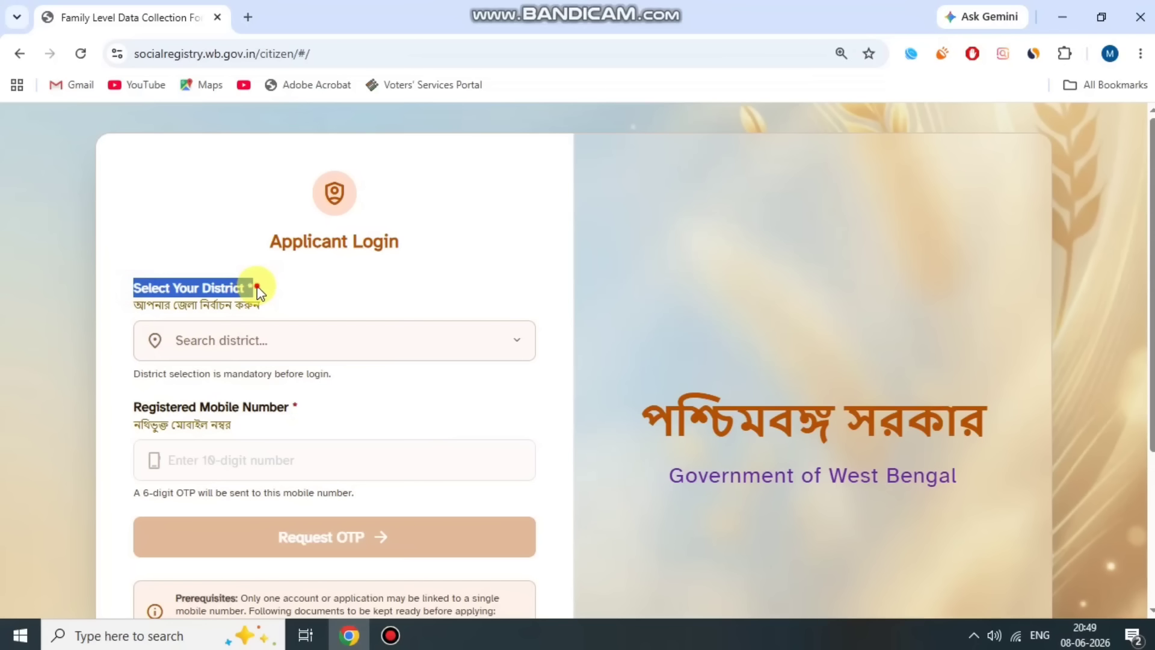
left_click(323, 304)
scroll(323, 304, "down", 2)
left_click(291, 258)
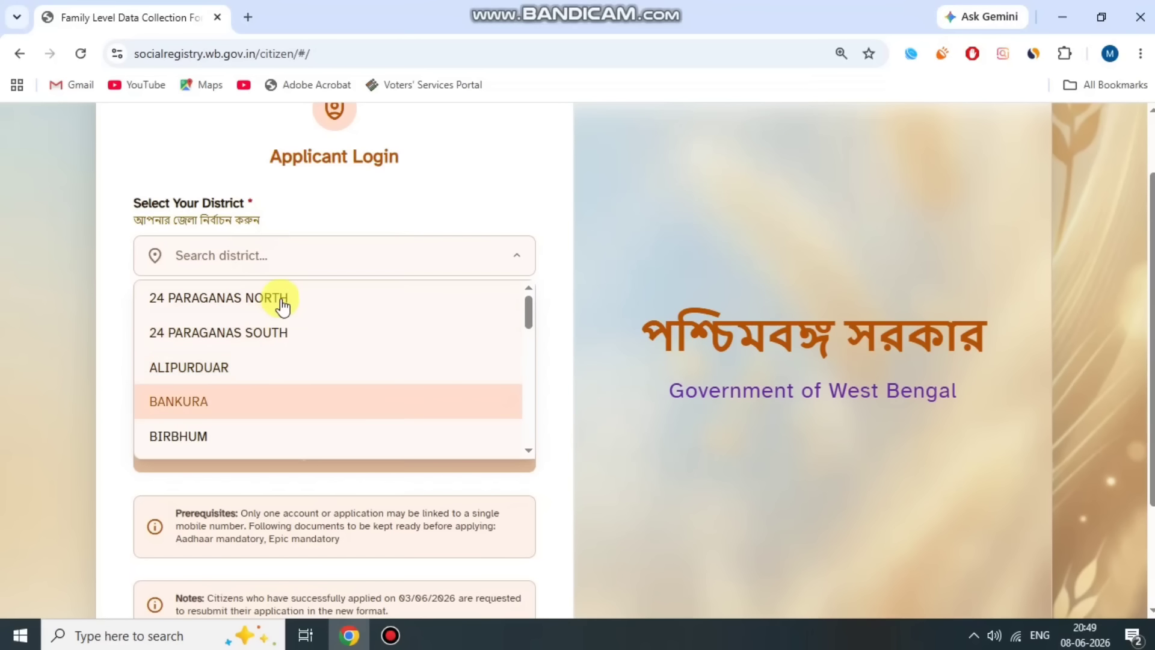
scroll(297, 348, "down", 3)
scroll(292, 421, "up", 3)
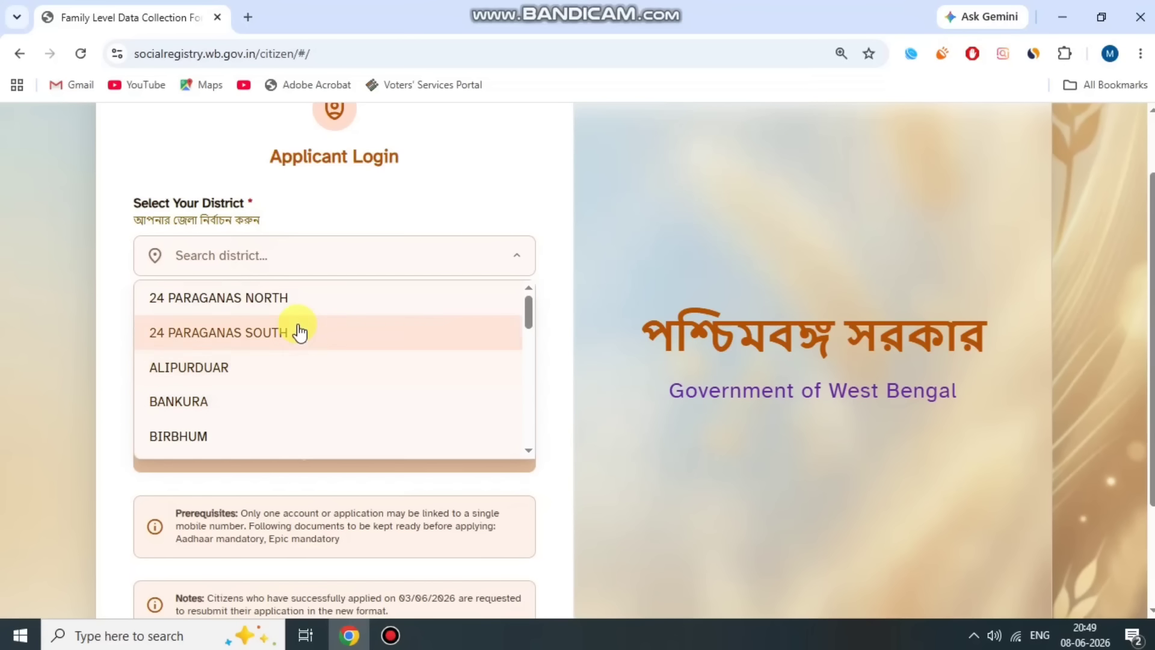
left_click(307, 331)
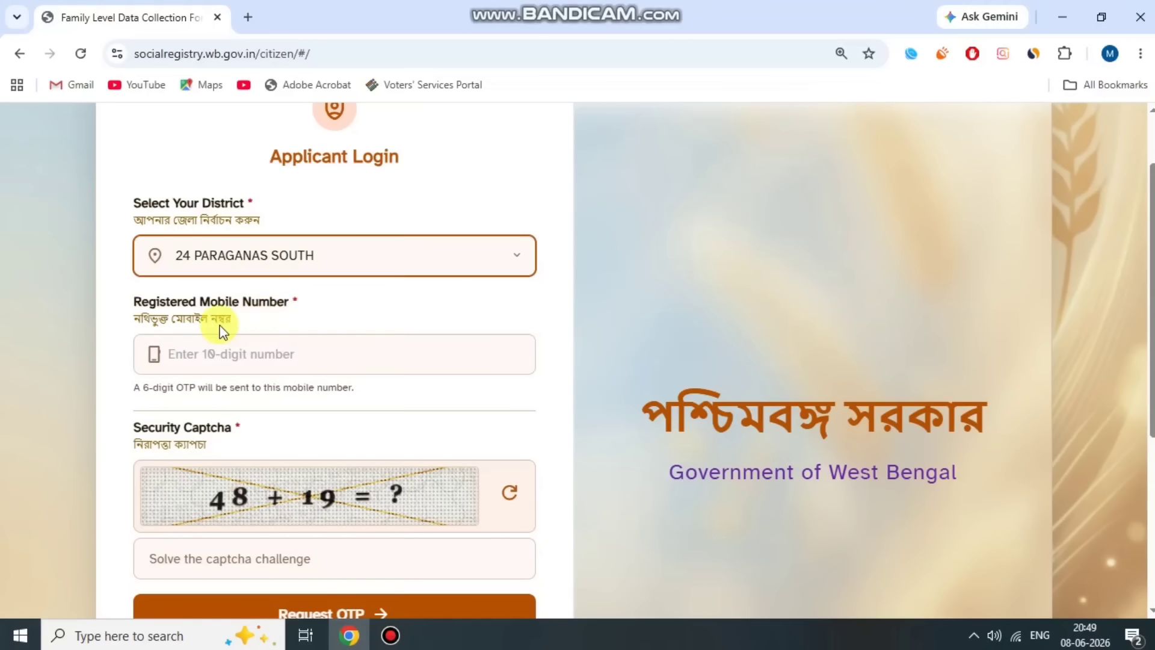
- Scroll past the Security Captcha down to the Request OTP button
left_click_drag(134, 299, 289, 301)
left_click(347, 323)
scroll(276, 294, "down", 1)
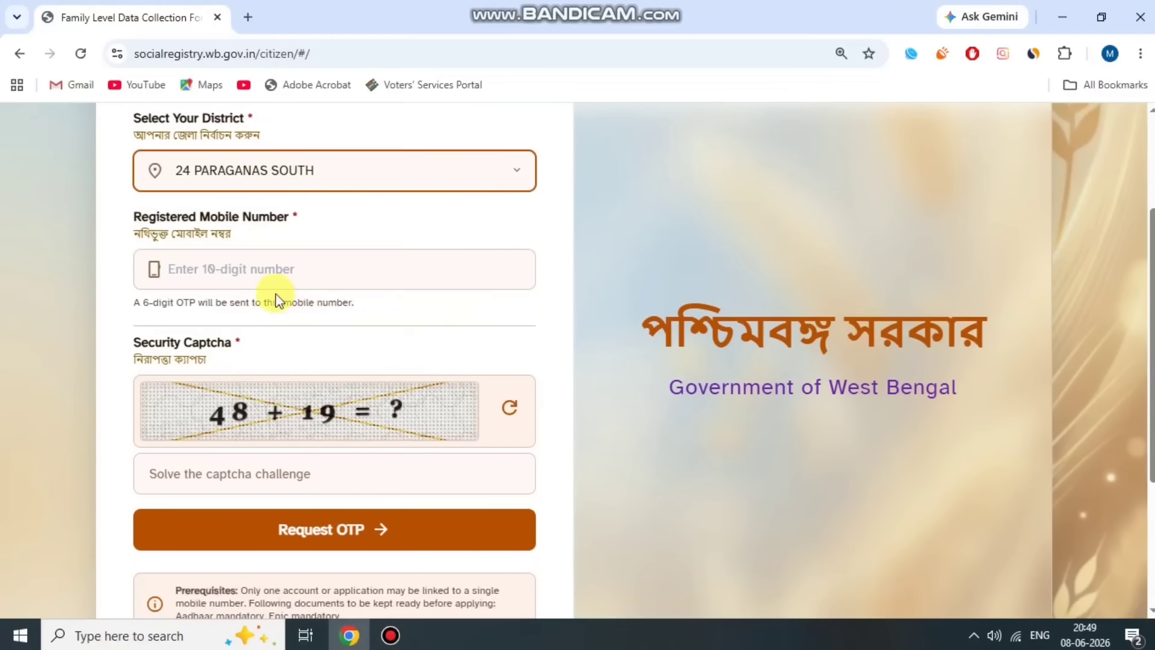
left_click_drag(159, 353, 284, 337)
left_click(284, 337)
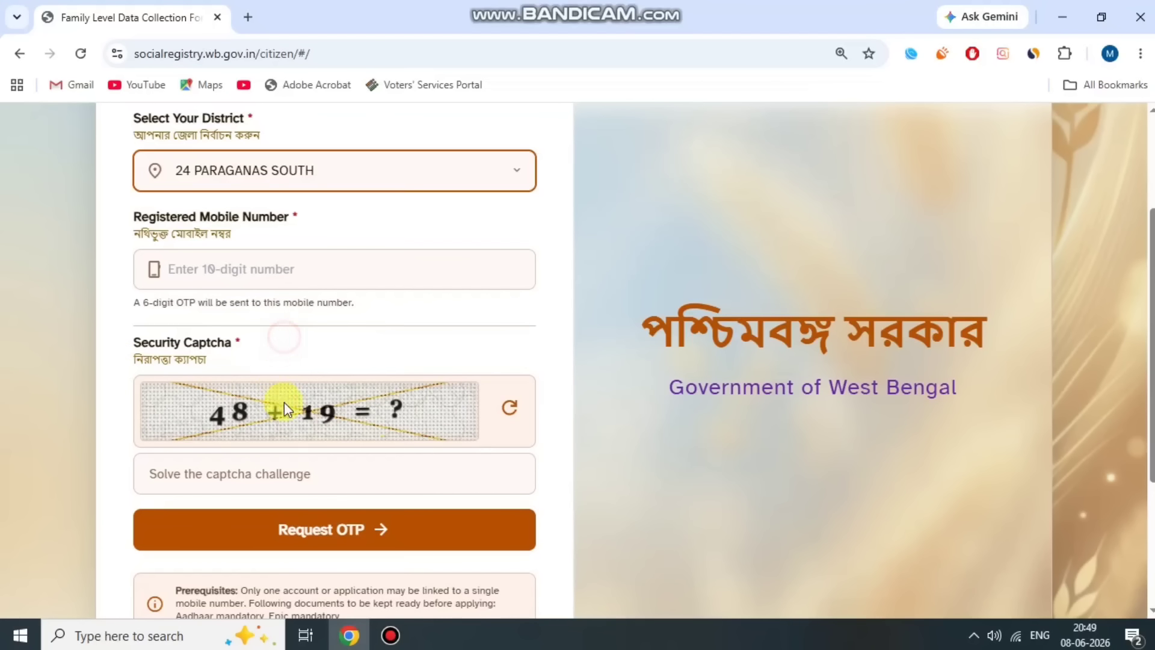
scroll(370, 505, "down", 1)
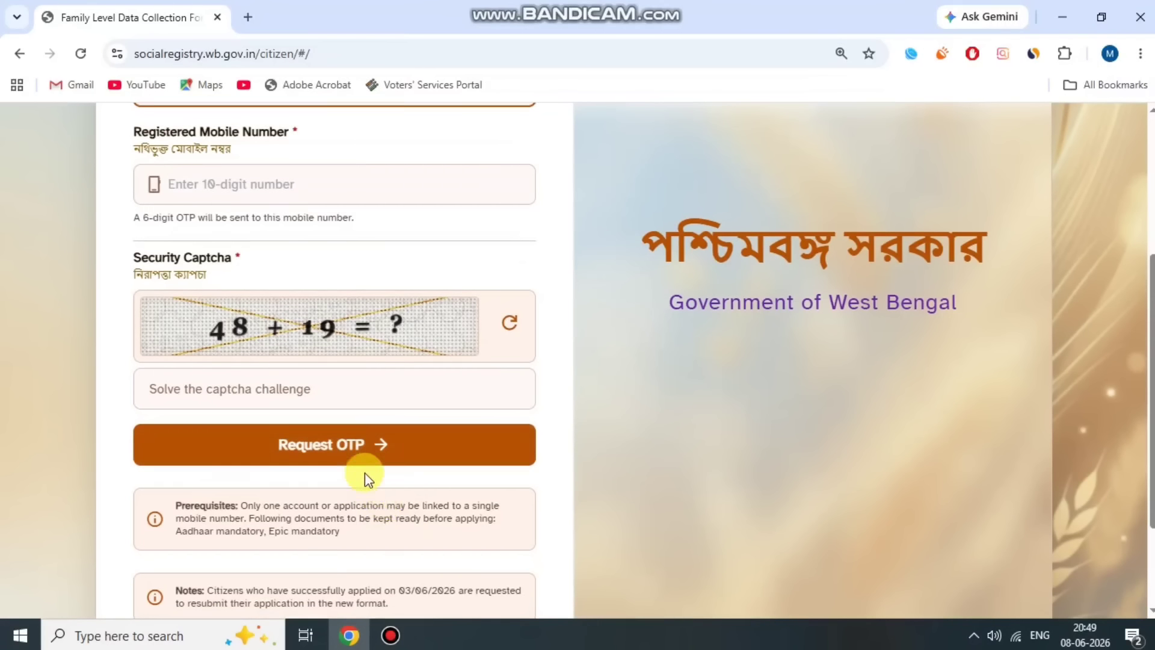
left_click(394, 636)
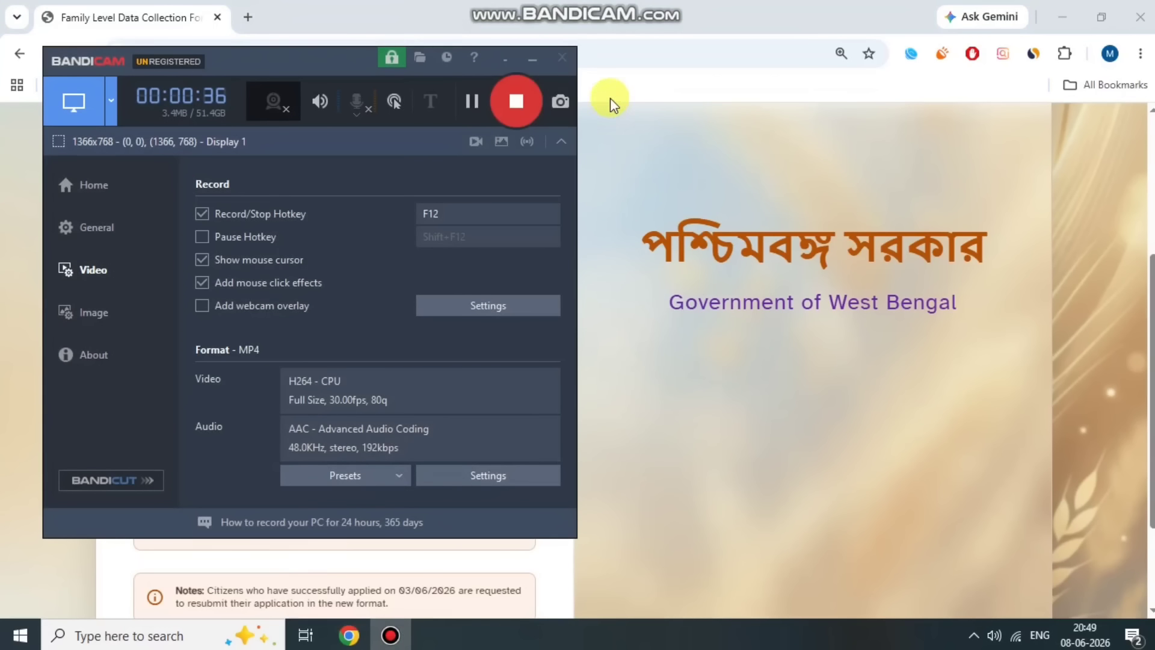
- Enter the received 6-digit OTP and verify it to reopen the family form
left_click(472, 98)
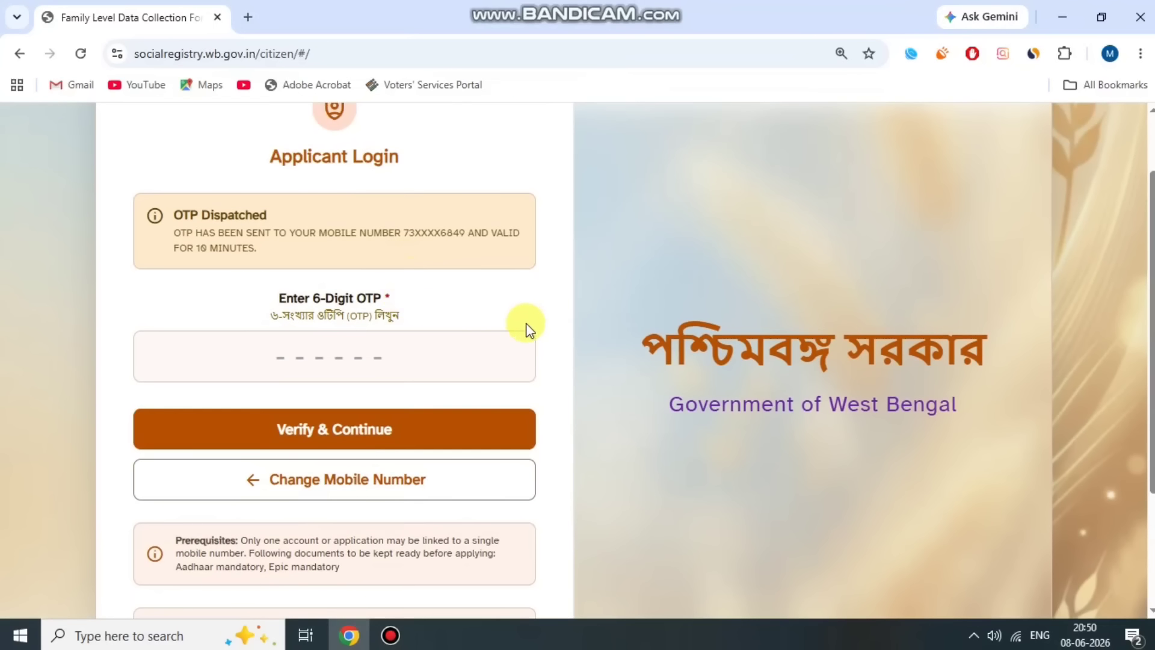
scroll(451, 270, "down", 1)
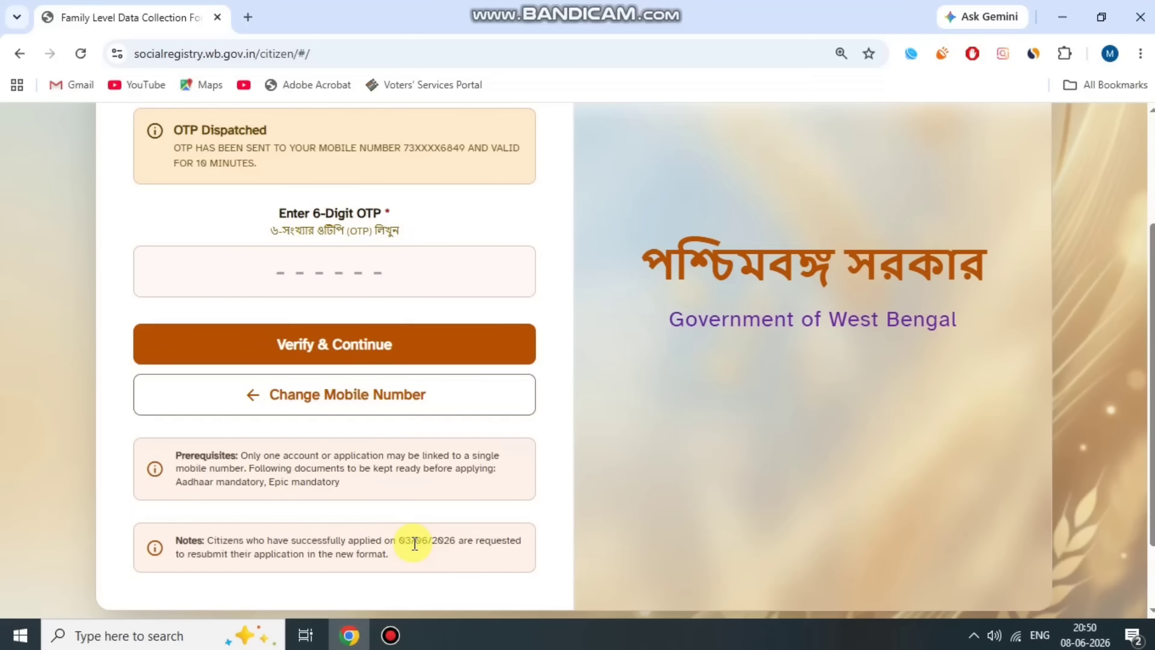
left_click(352, 265)
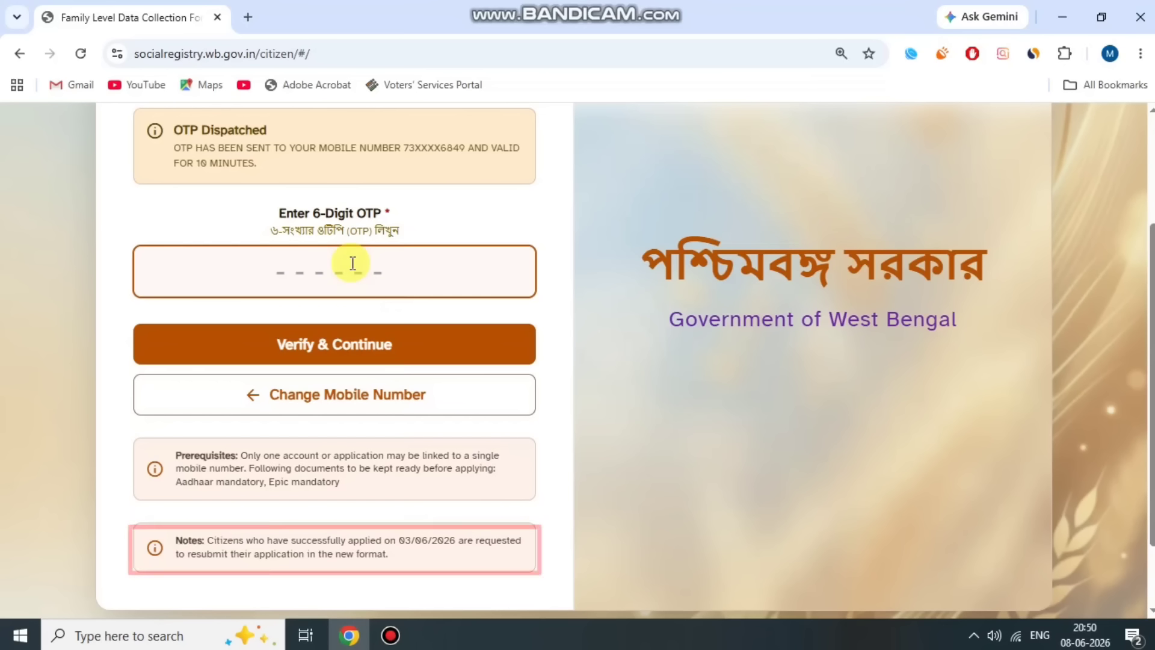
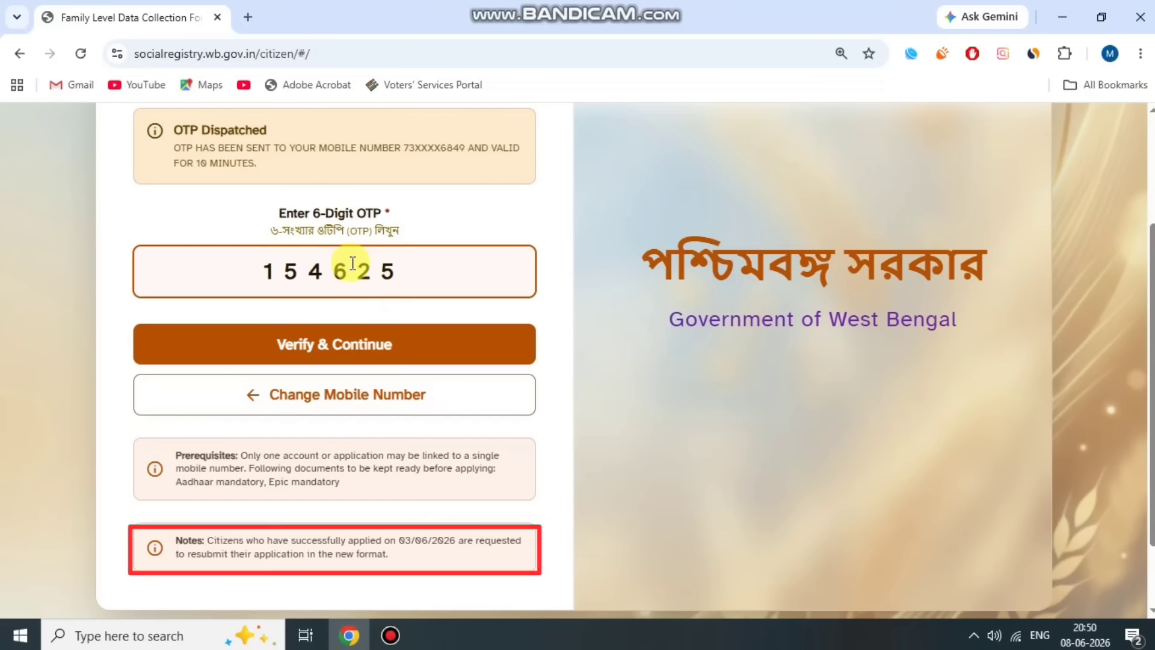
left_click(463, 335)
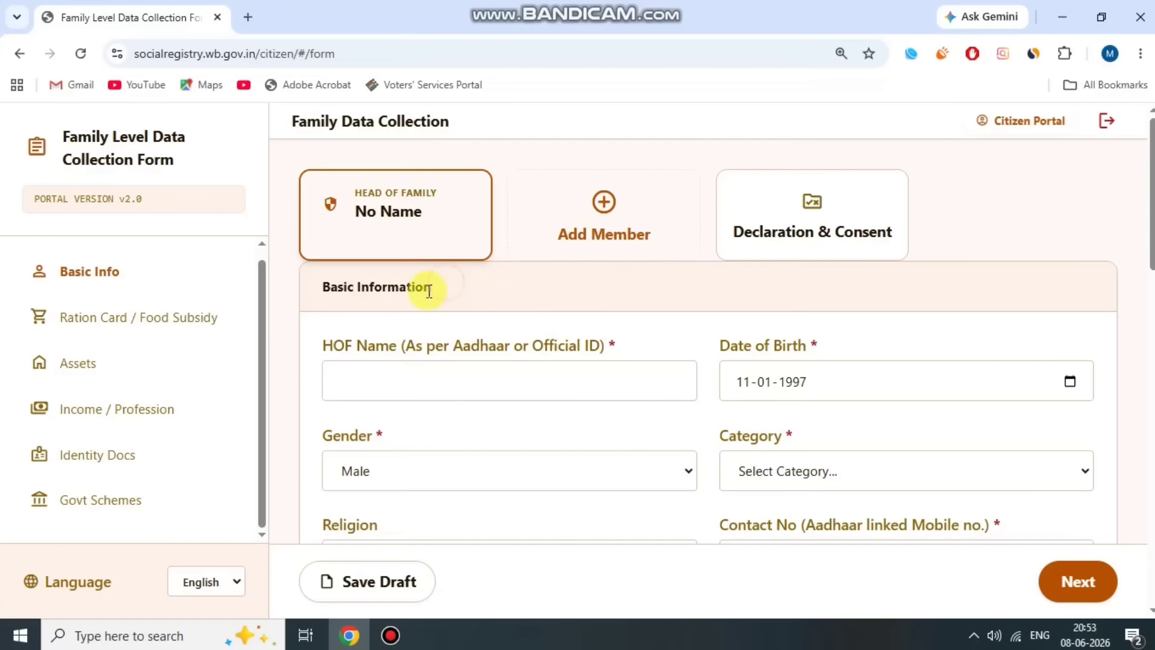
- Point out HOF Name and check the date of birth, leaving it unchanged
left_click_drag(328, 342, 577, 345)
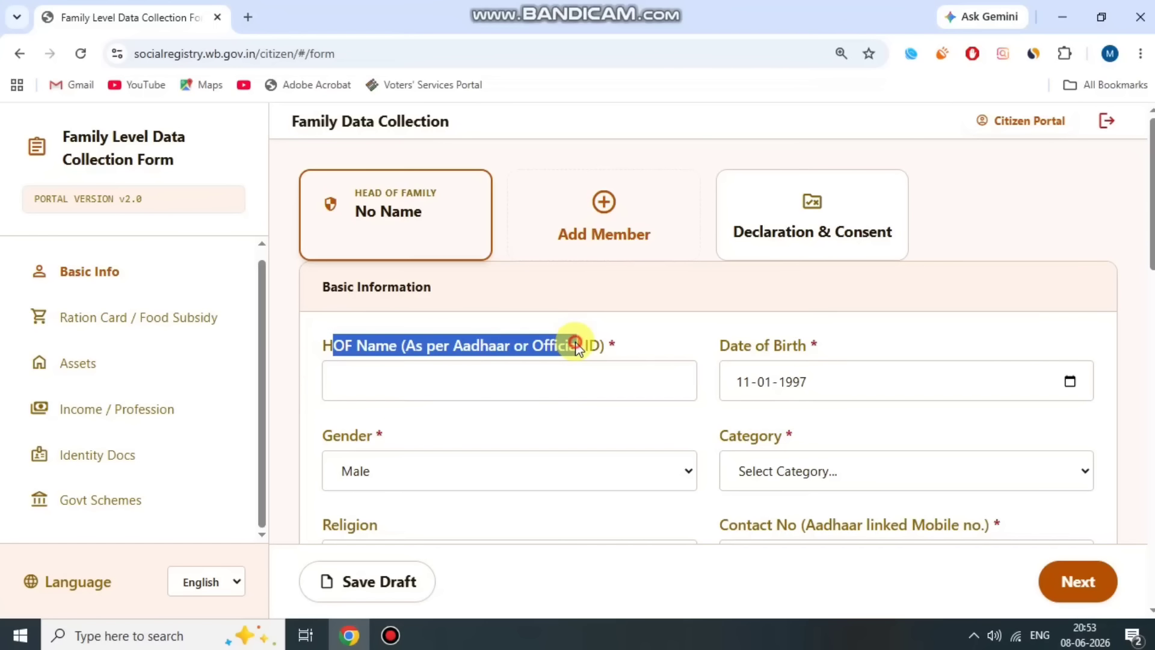
left_click(576, 348)
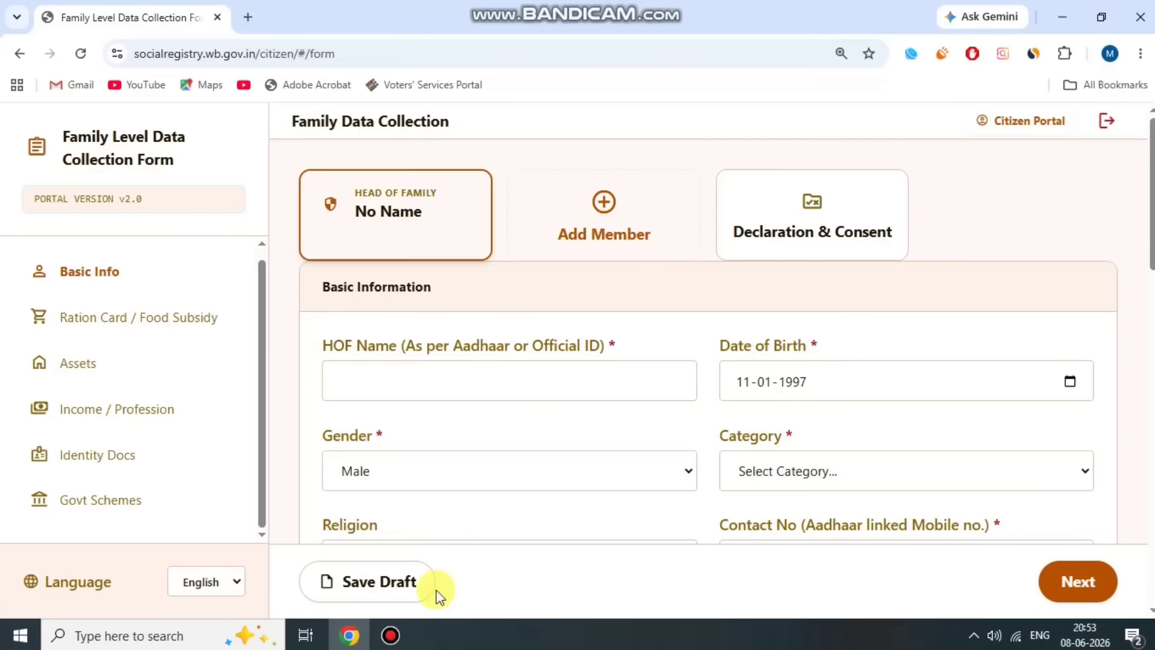
left_click(392, 634)
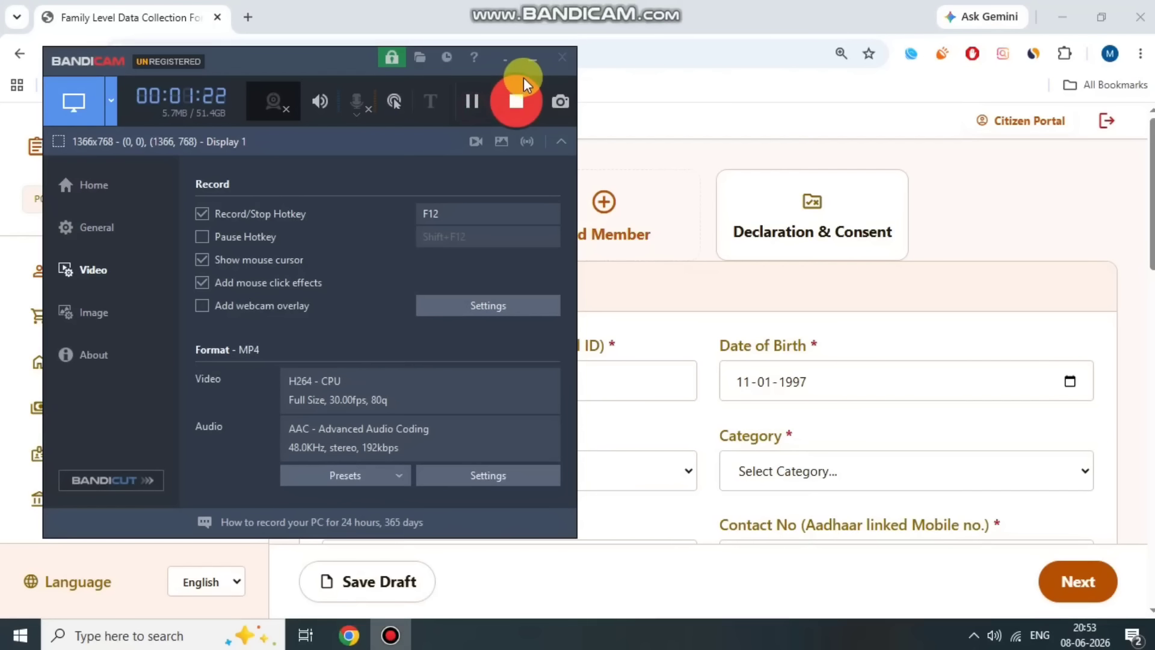
left_click(529, 62)
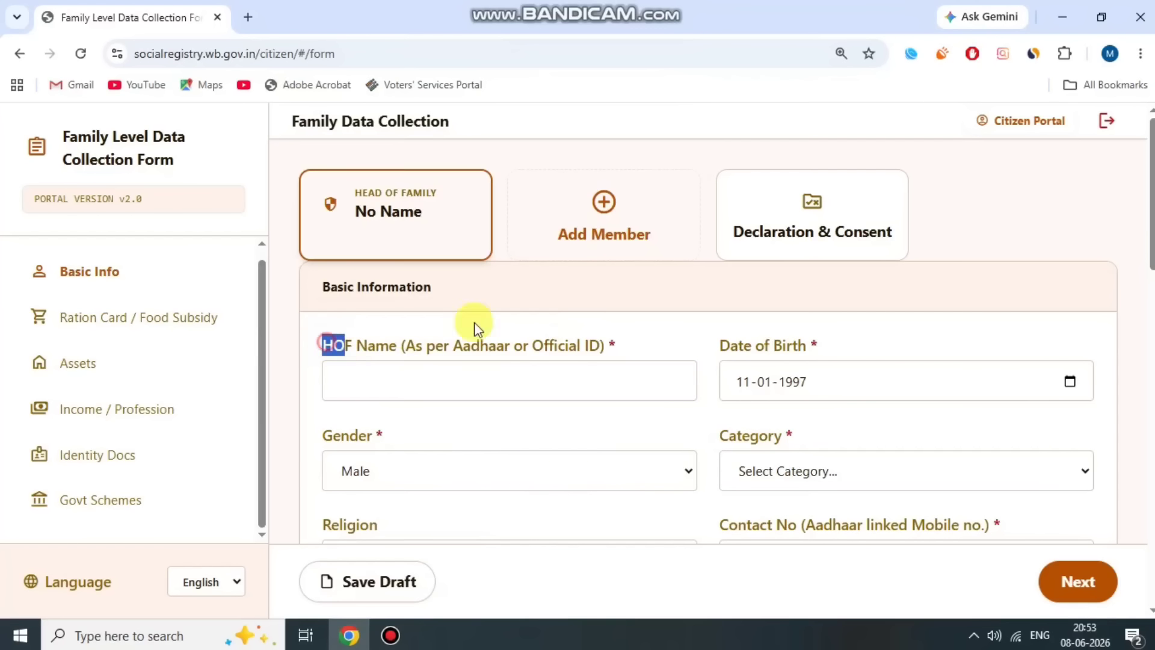
left_click_drag(711, 341, 829, 338)
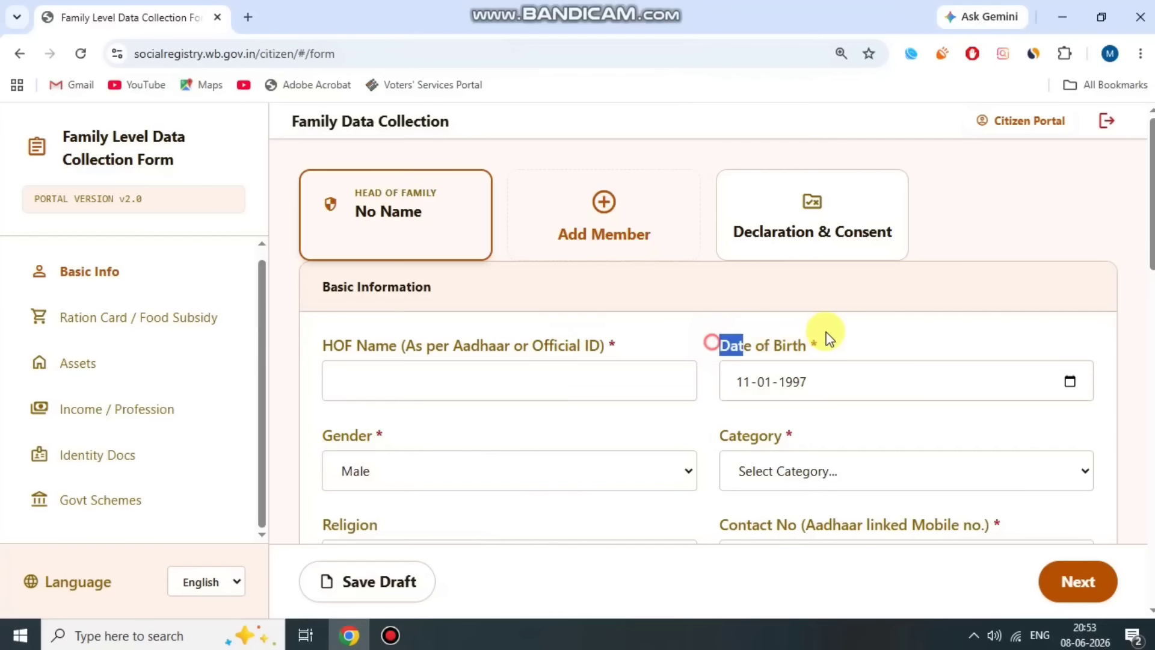
left_click(1070, 383)
left_click(767, 118)
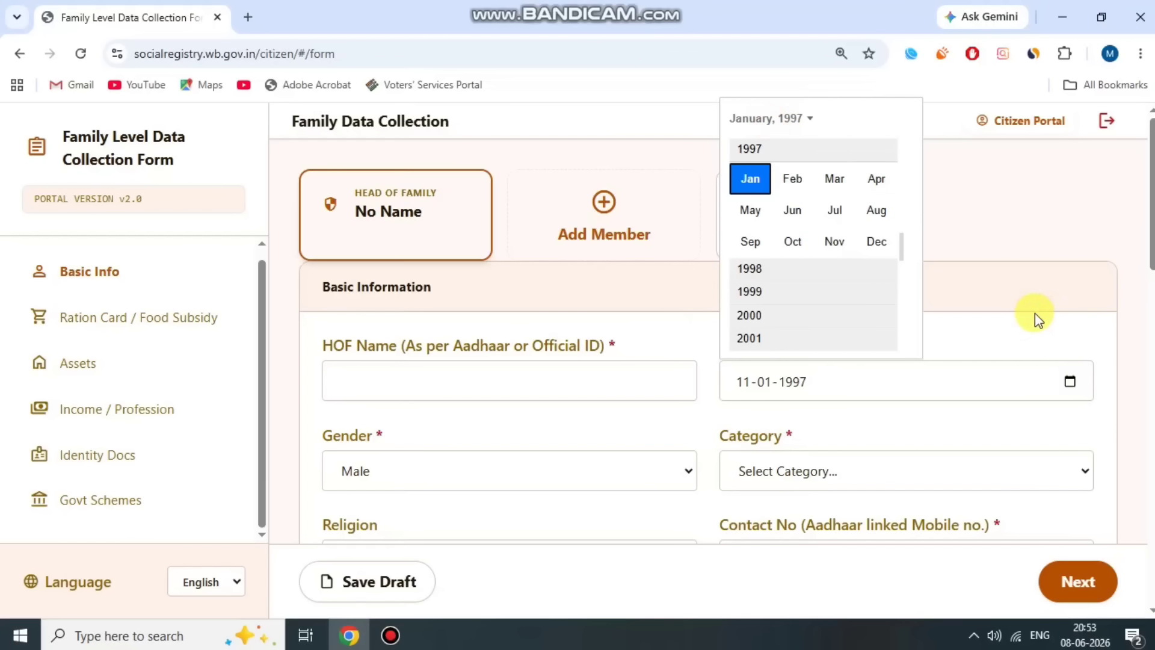
left_click(1033, 315)
- Keep gender as Male and set category to OBC (Other Backward Classes)
scroll(702, 387, "down", 1)
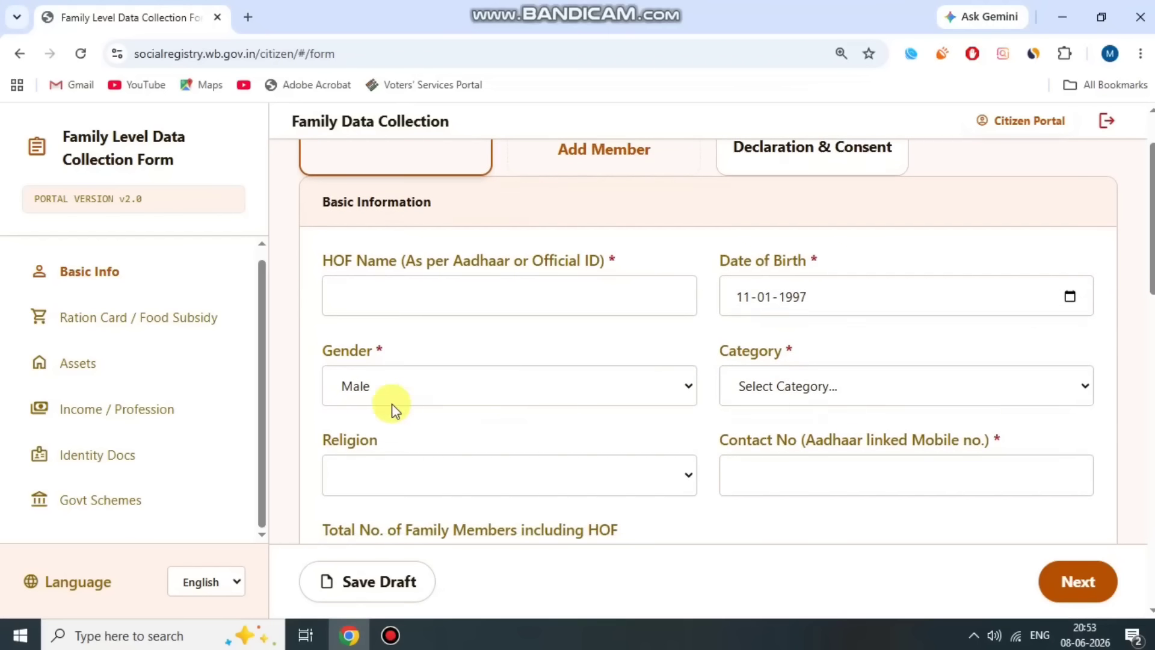
left_click_drag(322, 349, 433, 360)
left_click(424, 385)
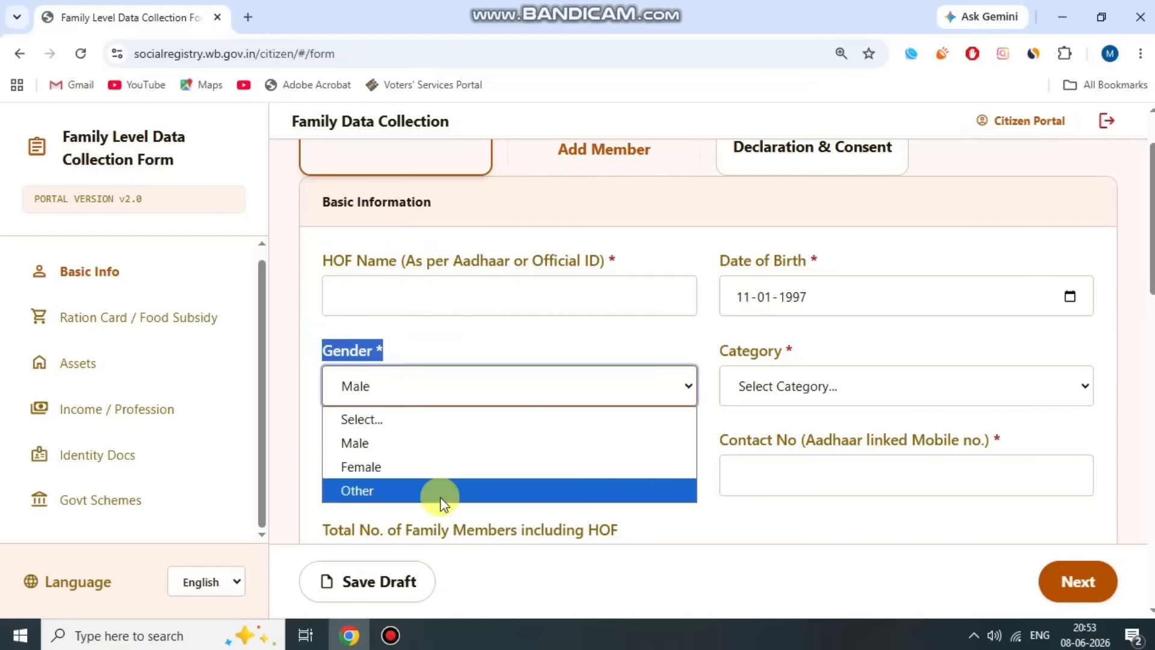
left_click(432, 444)
left_click(560, 344)
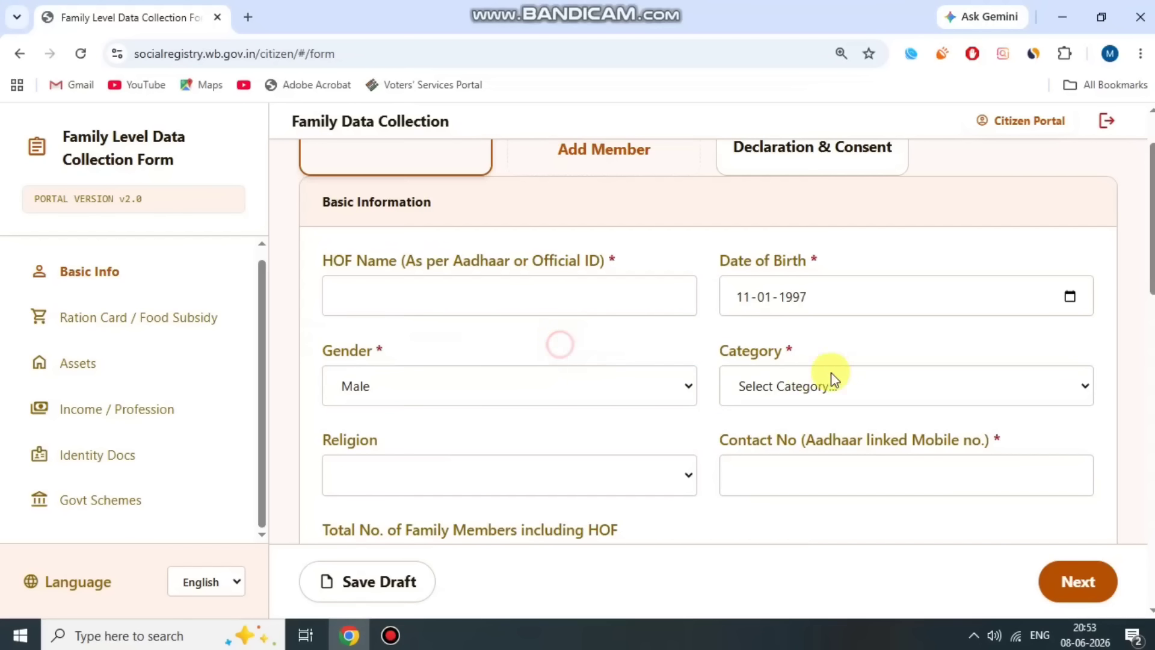
left_click_drag(714, 358, 857, 337)
left_click(848, 387)
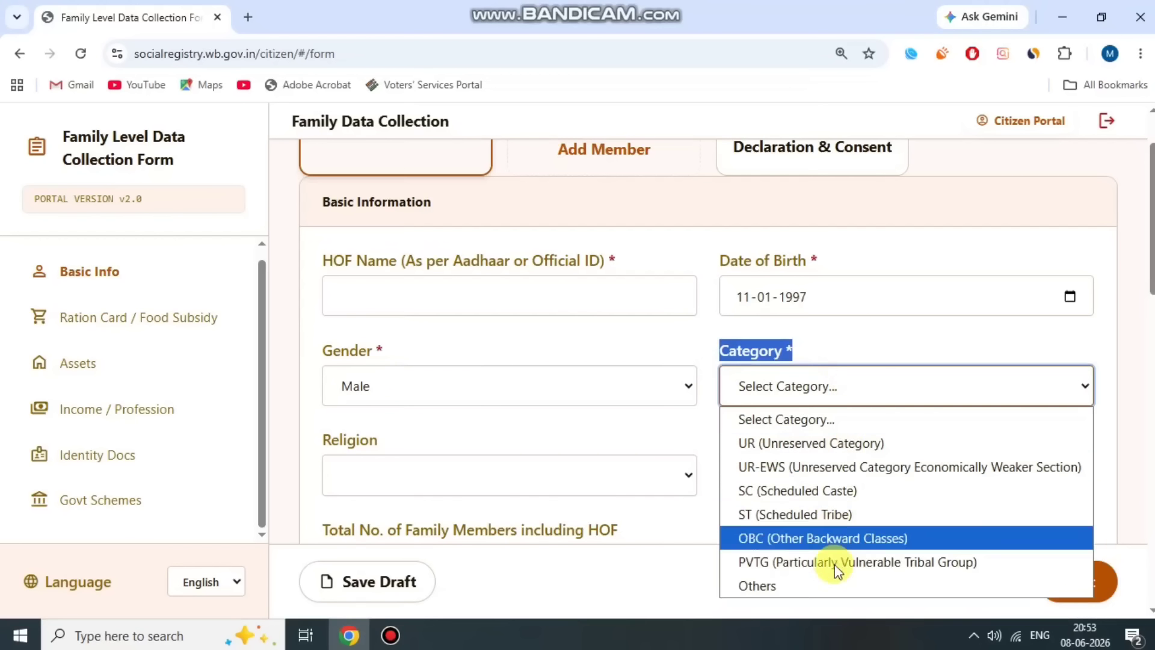
left_click(860, 543)
left_click(678, 343)
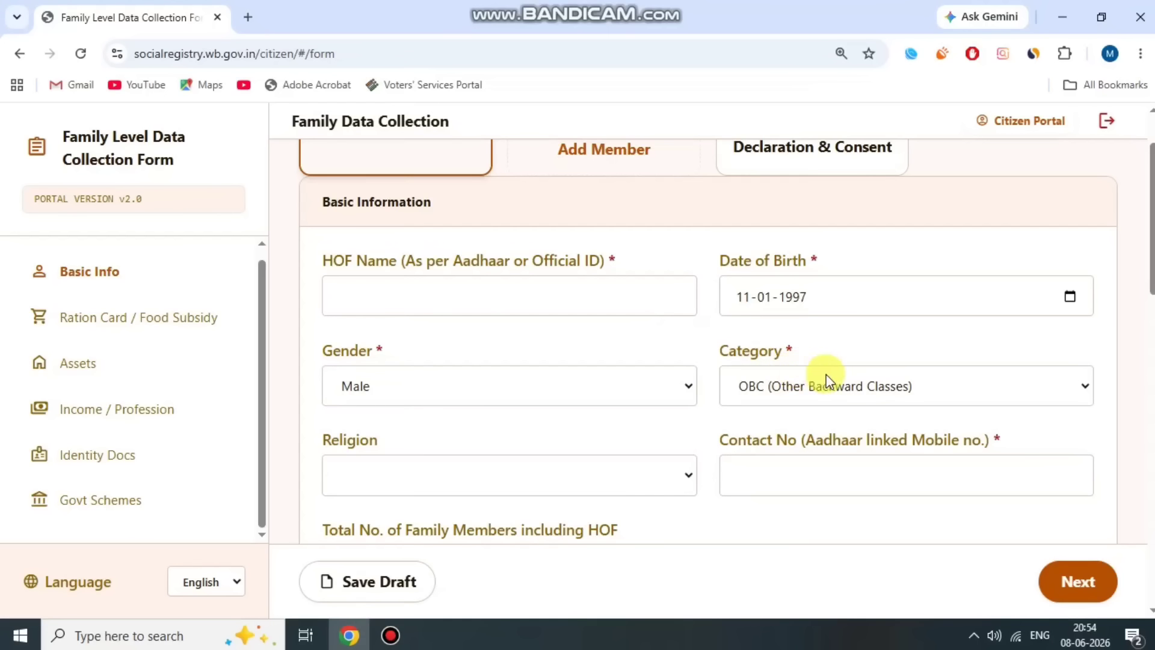
- Set the religion to Hinduism
scroll(831, 386, "down", 1)
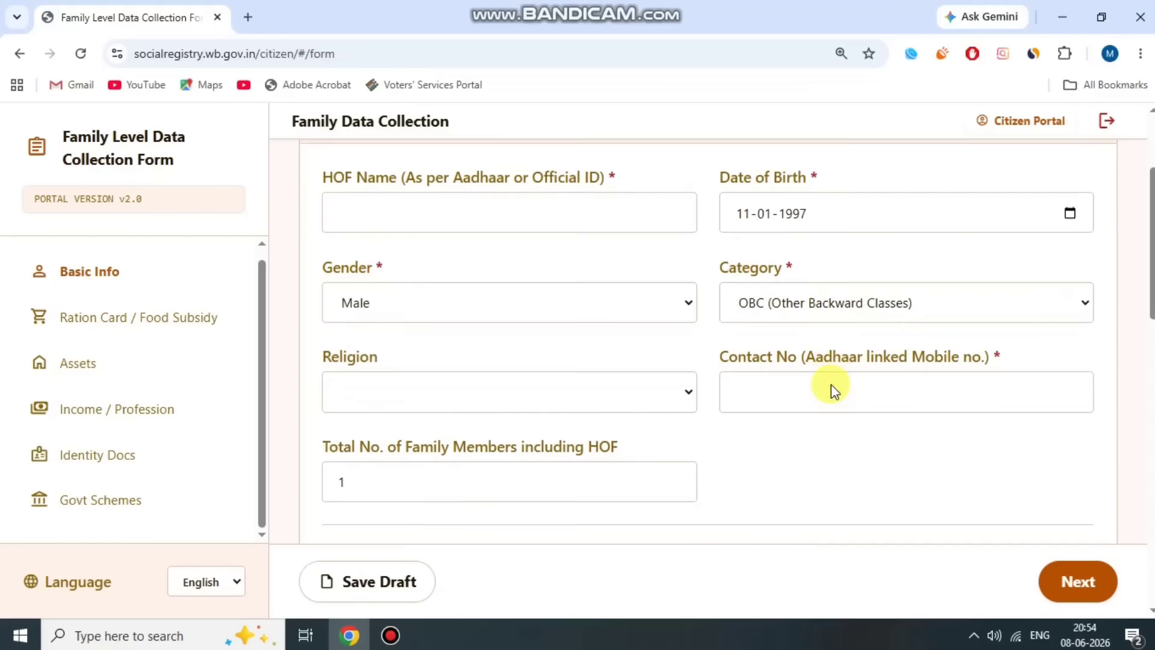
scroll(373, 297, "down", 1)
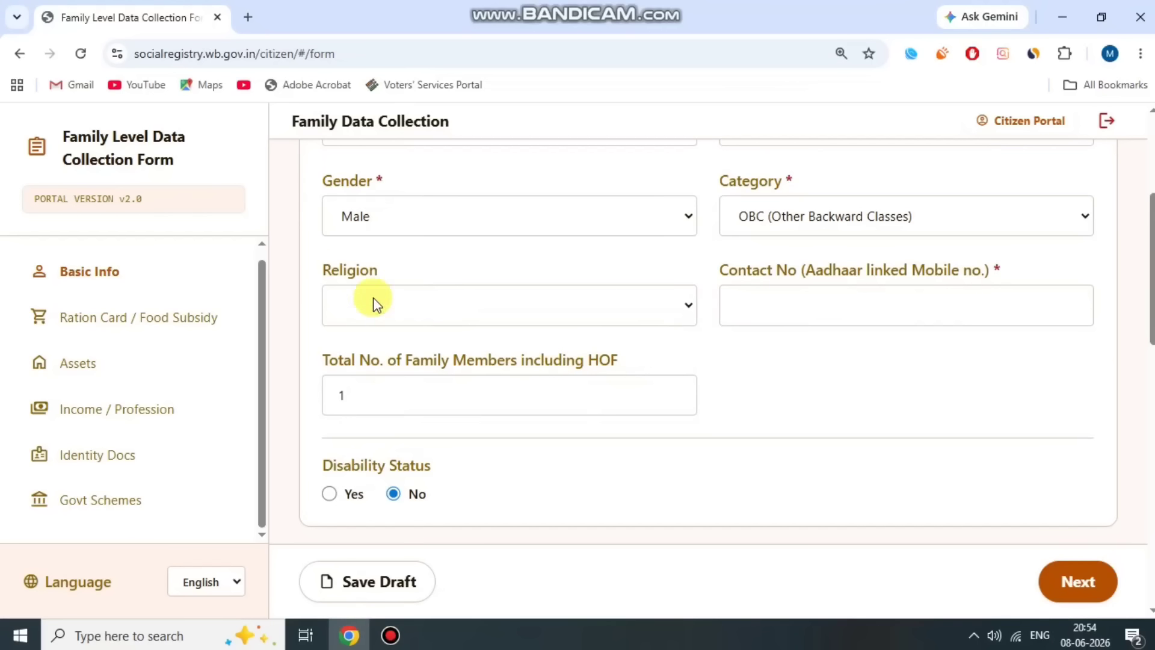
left_click(403, 271)
left_click(495, 302)
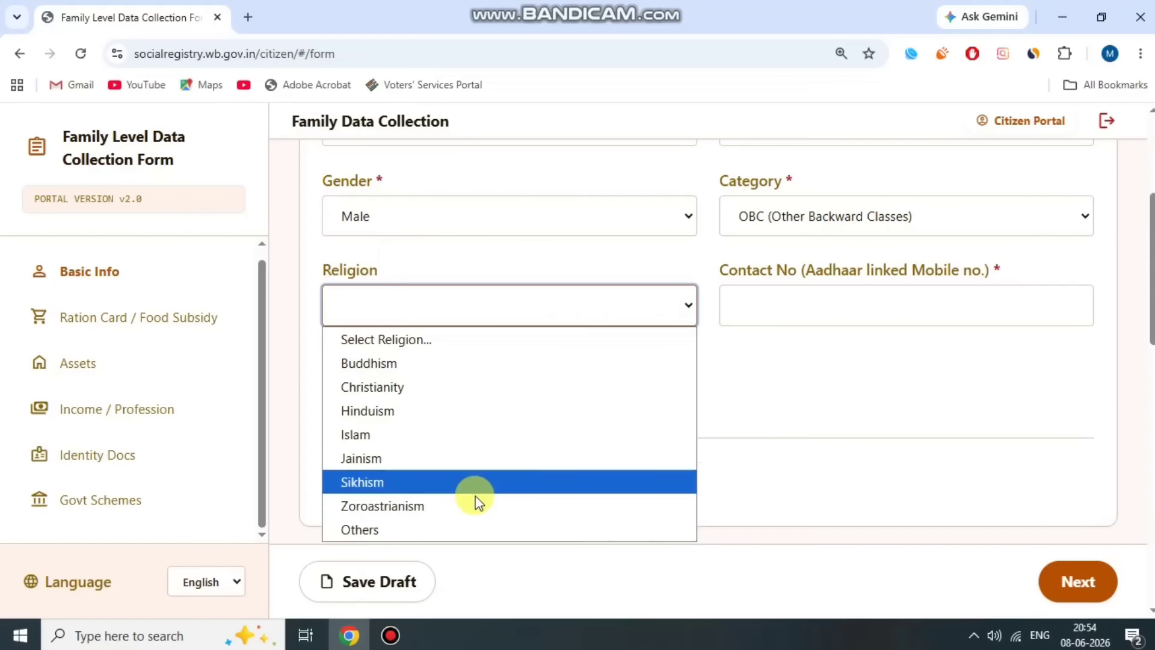
left_click(432, 416)
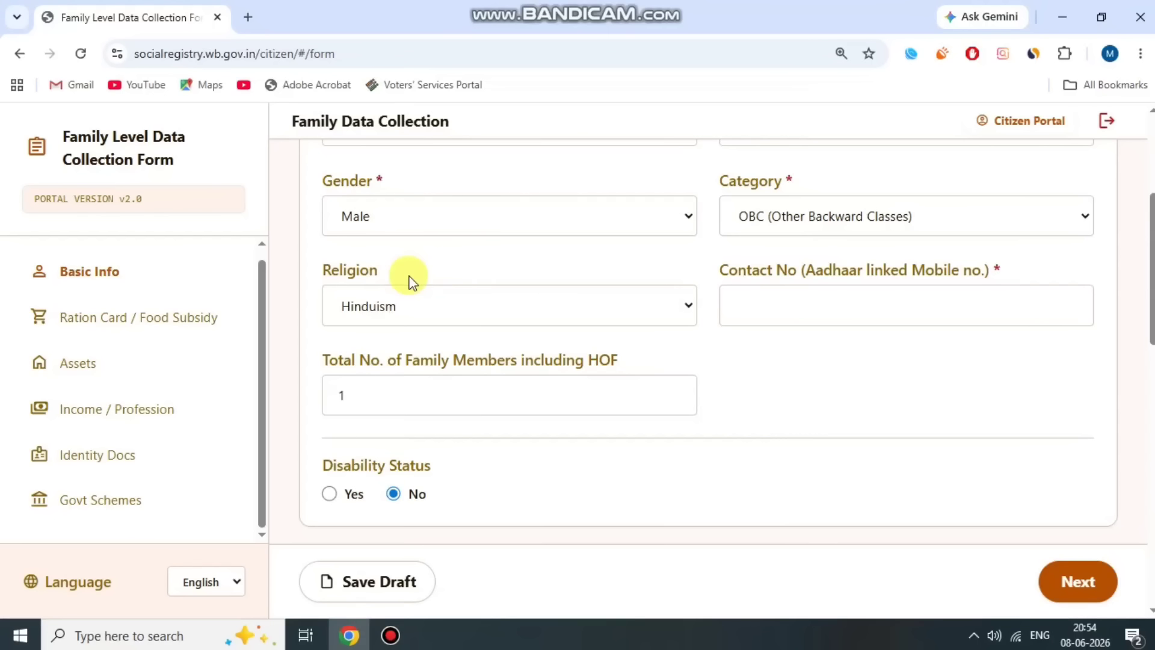
- Point out the Contact No and Total No. of Family Members fields
left_click_drag(756, 277, 1008, 286)
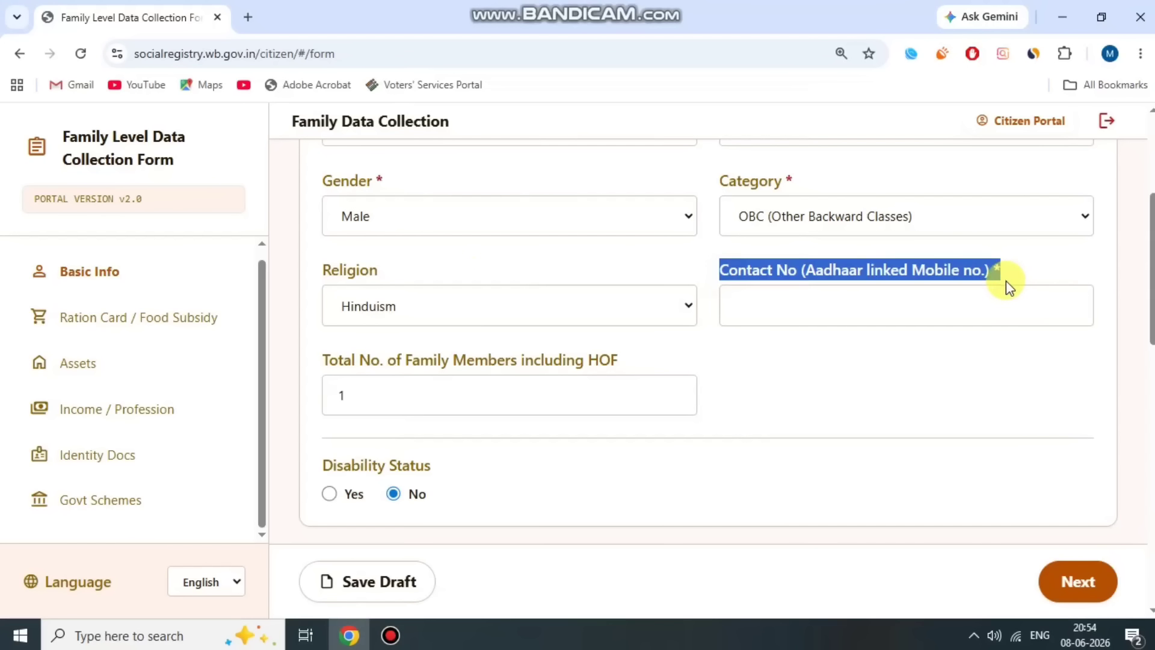
left_click(1000, 274)
triple_click(952, 267)
left_click(764, 398)
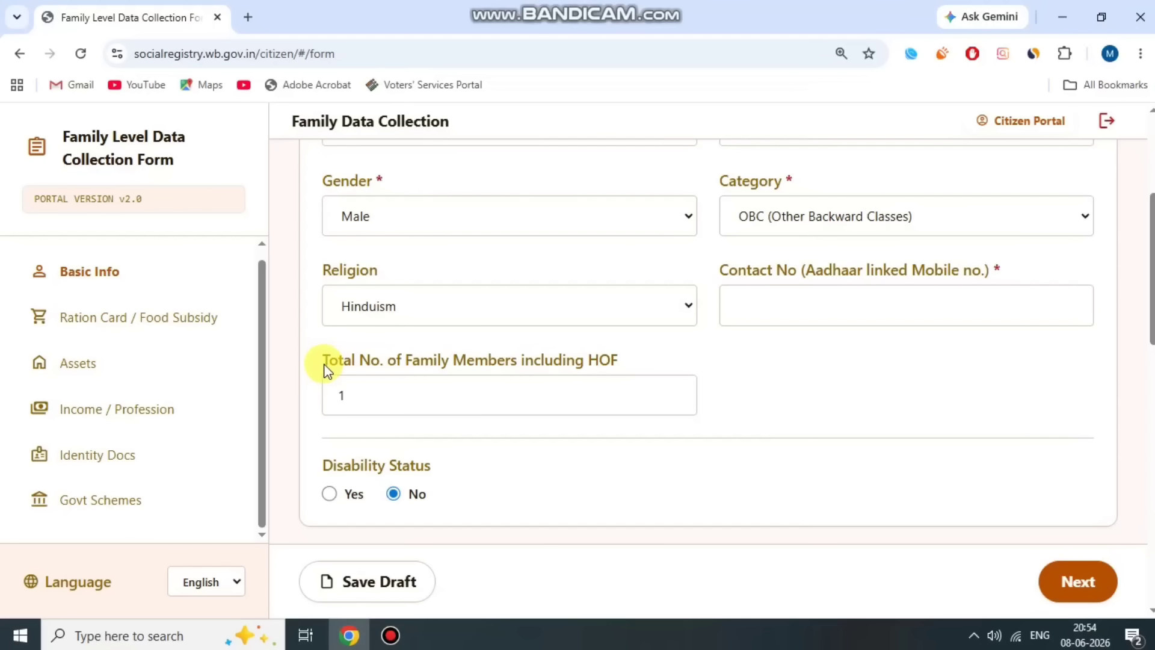
left_click_drag(323, 364, 651, 358)
left_click(651, 358)
left_click_drag(351, 398, 297, 400)
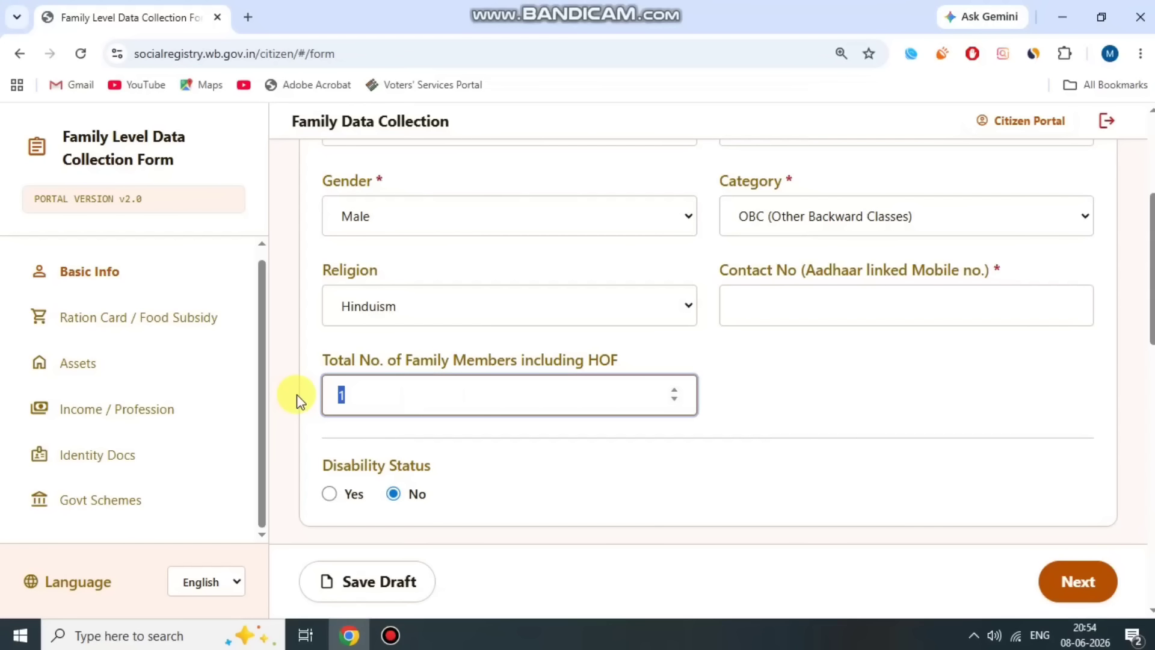
type("4")
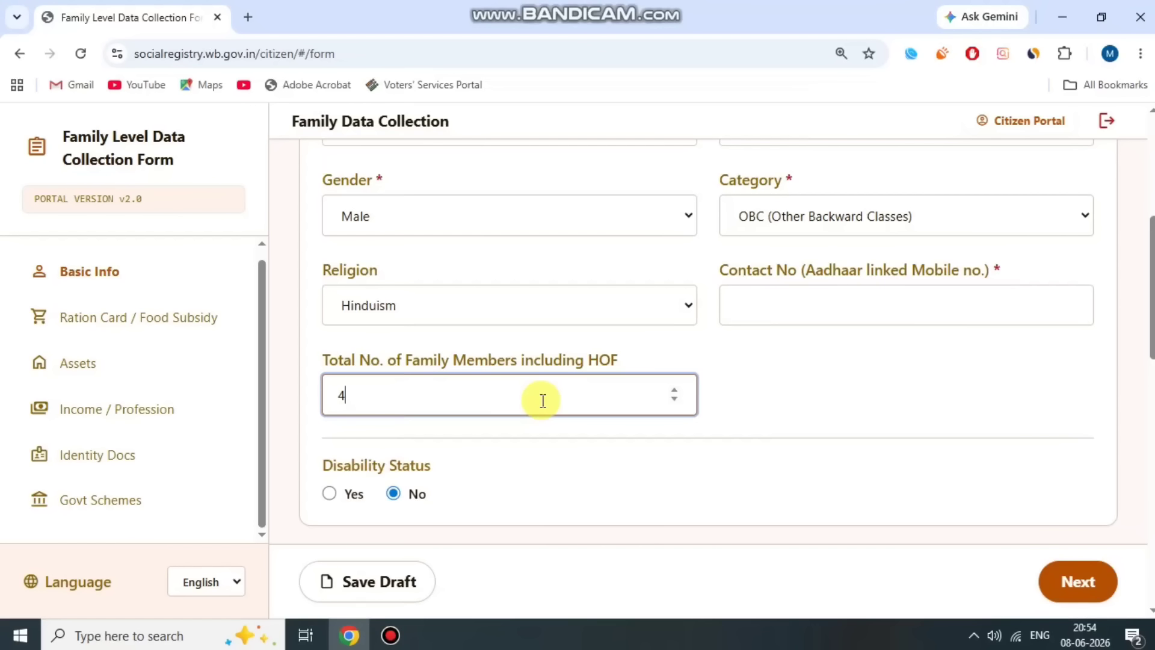
left_click(767, 379)
scroll(707, 422, "up", 6)
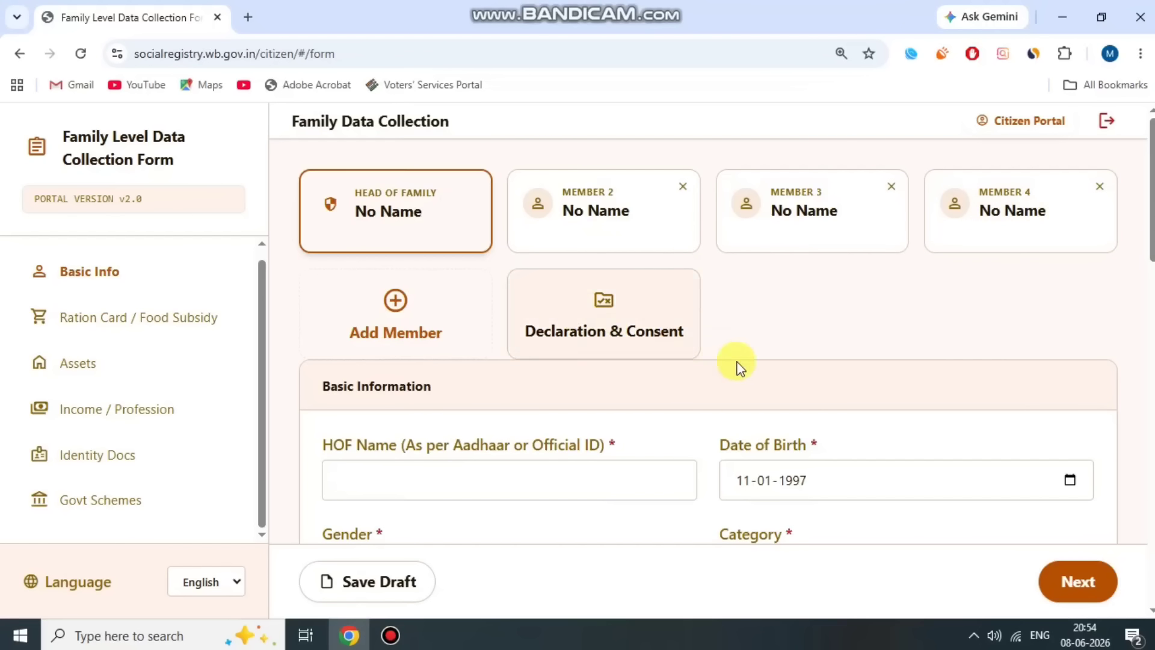
scroll(735, 365, "down", 6)
scroll(701, 420, "up", 1)
scroll(705, 421, "up", 1)
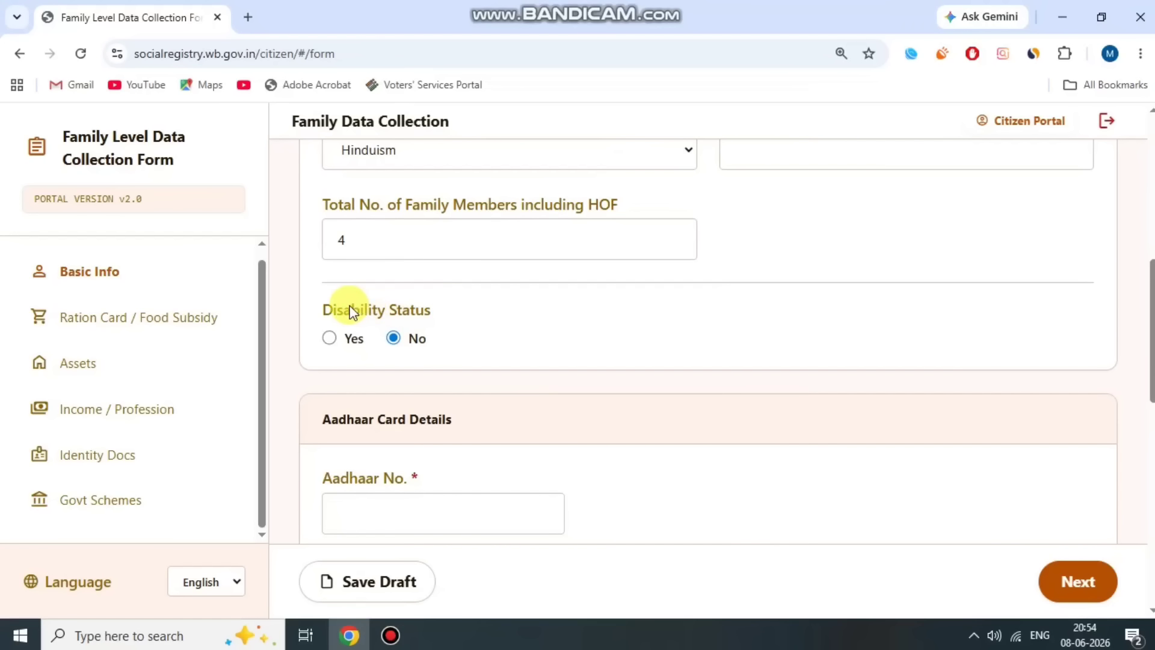
left_click_drag(321, 308, 432, 311)
left_click(423, 314)
scroll(467, 371, "up", 1)
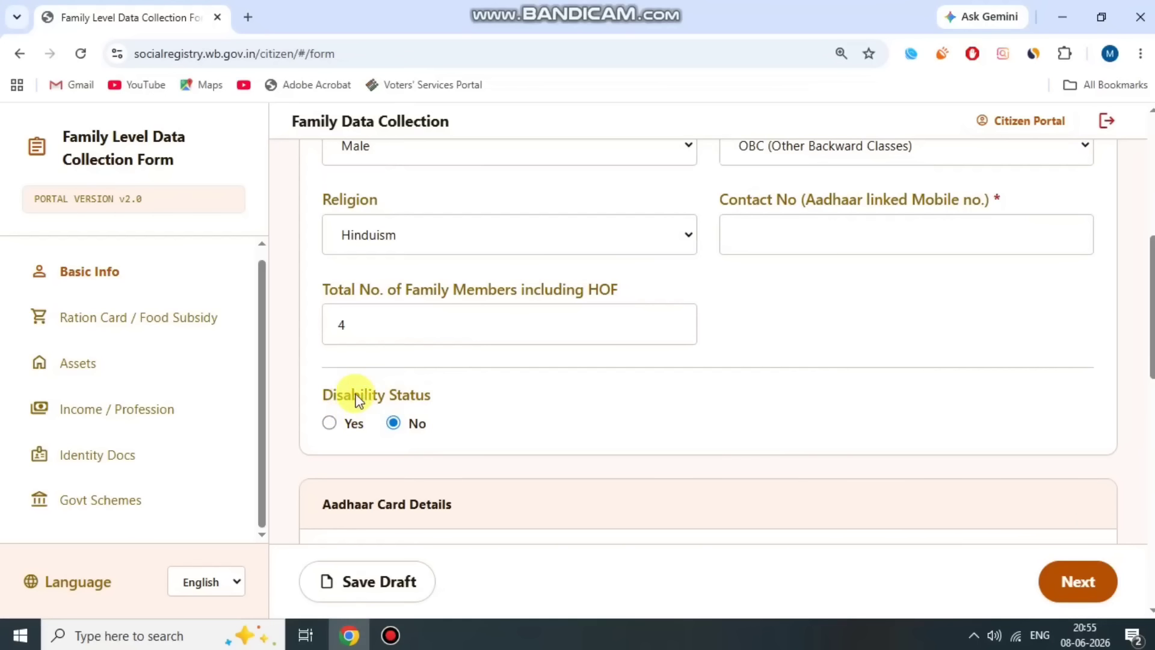
left_click(331, 424)
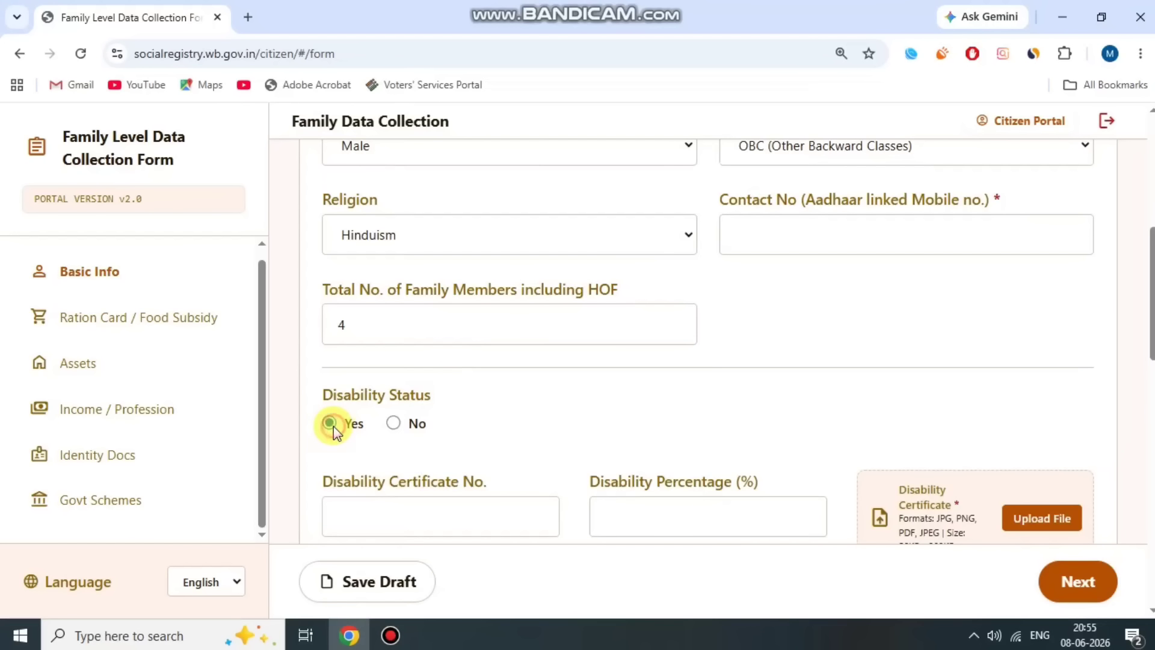
scroll(391, 421, "down", 1)
left_click_drag(356, 399, 489, 394)
left_click(493, 392)
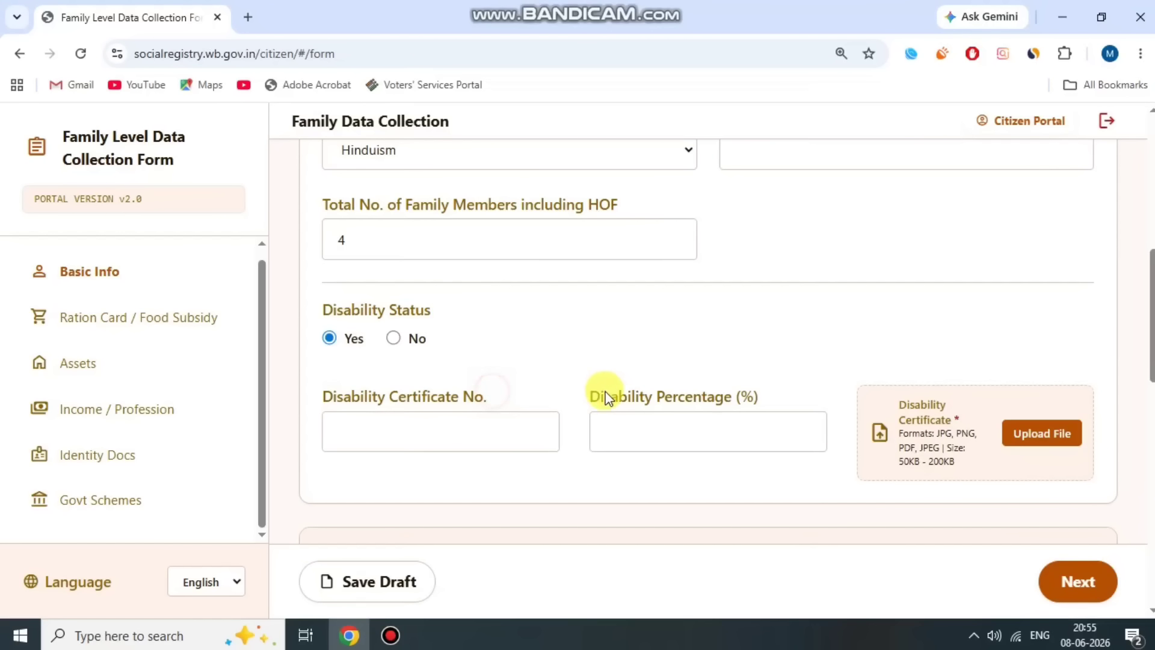
left_click_drag(605, 398, 776, 399)
left_click(777, 396)
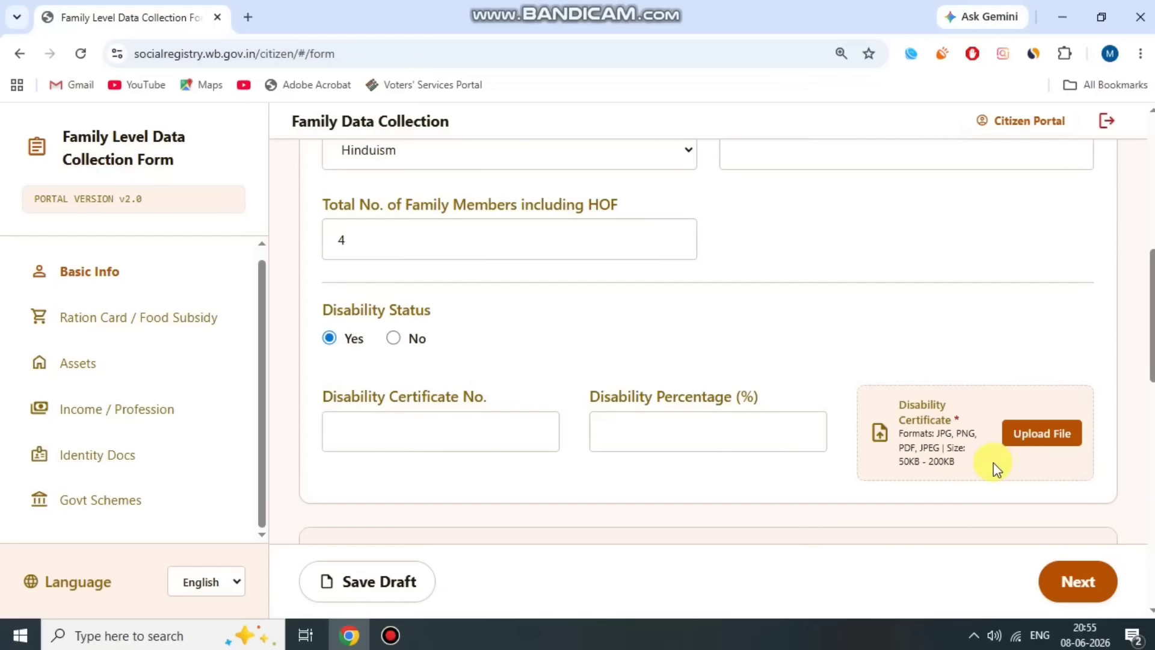
left_click(394, 338)
- Enter the head of family's Aadhaar number in Aadhaar No. and let it validate
scroll(536, 355, "down", 2)
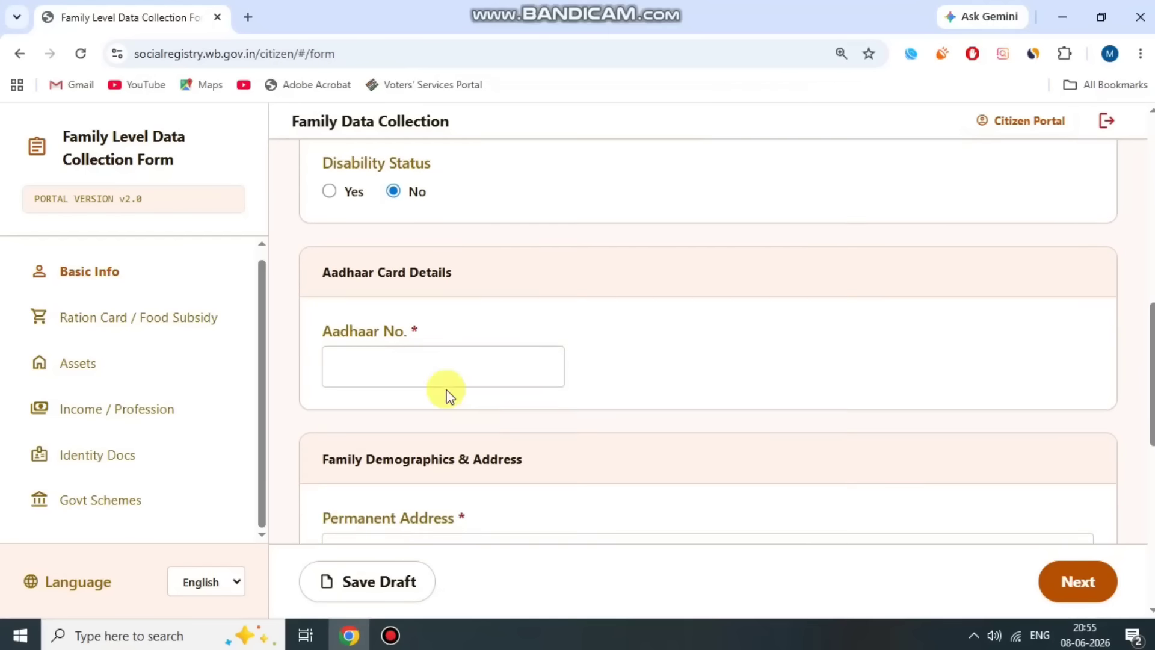
left_click_drag(319, 295, 451, 302)
left_click(464, 303)
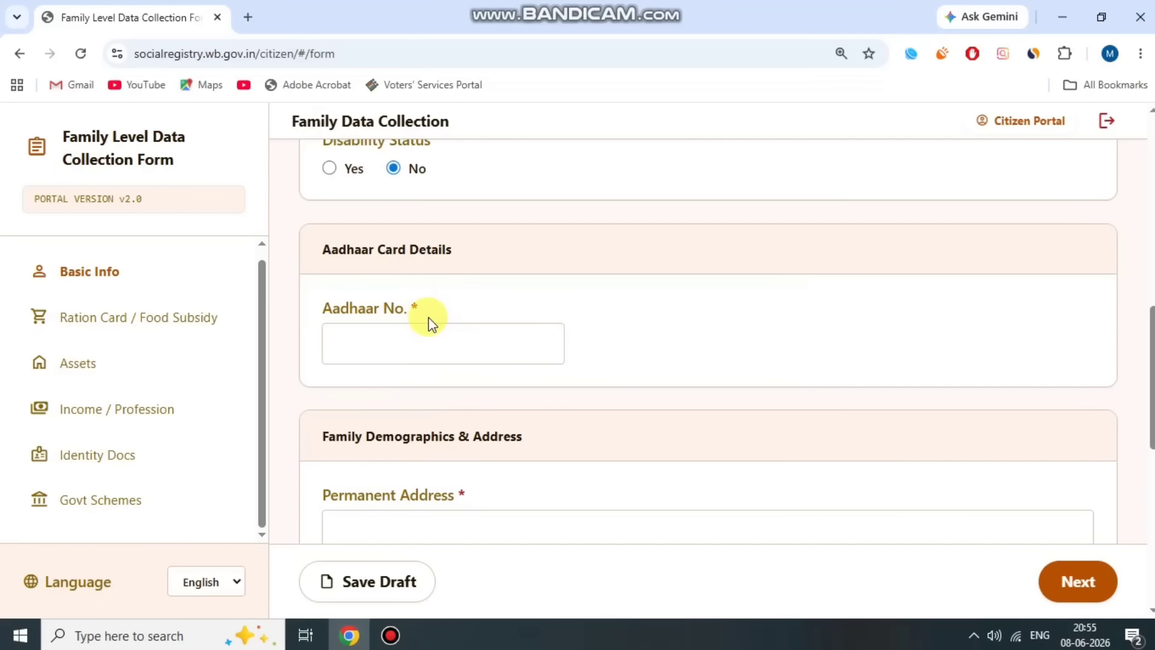
left_click(454, 346)
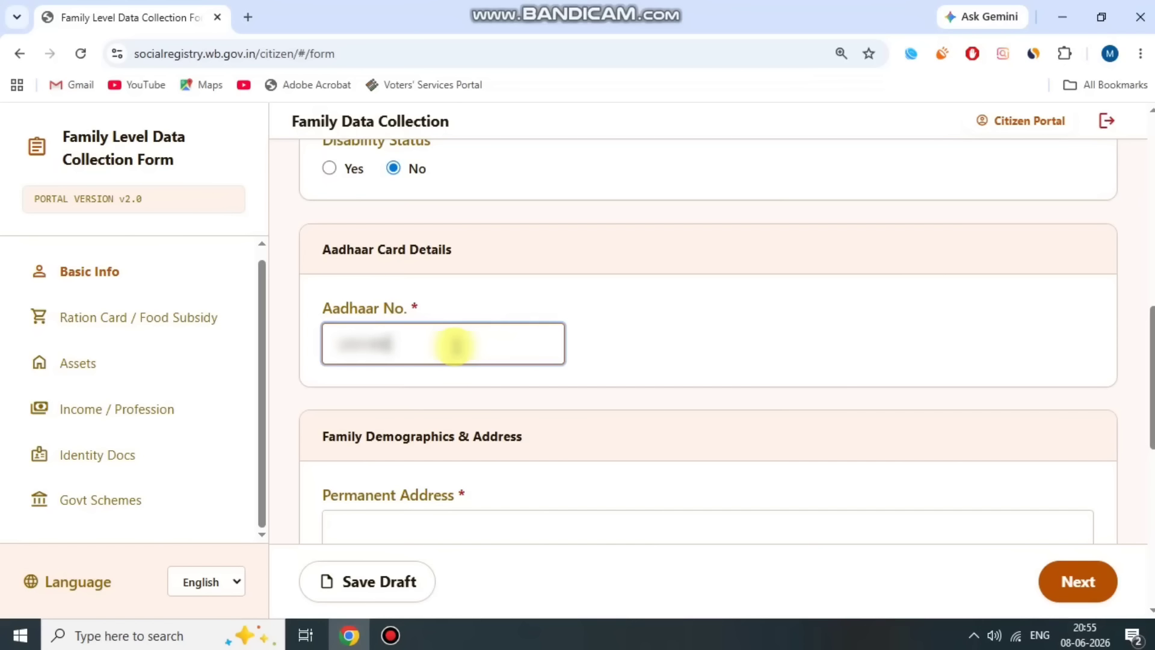
type("8")
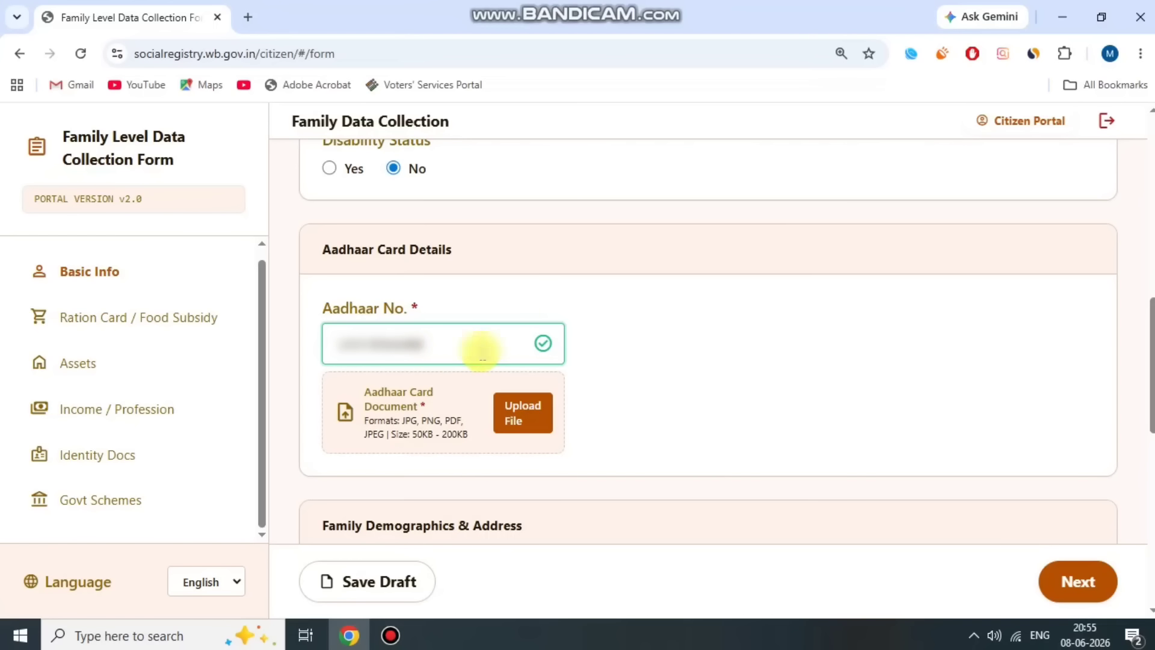
left_click(547, 290)
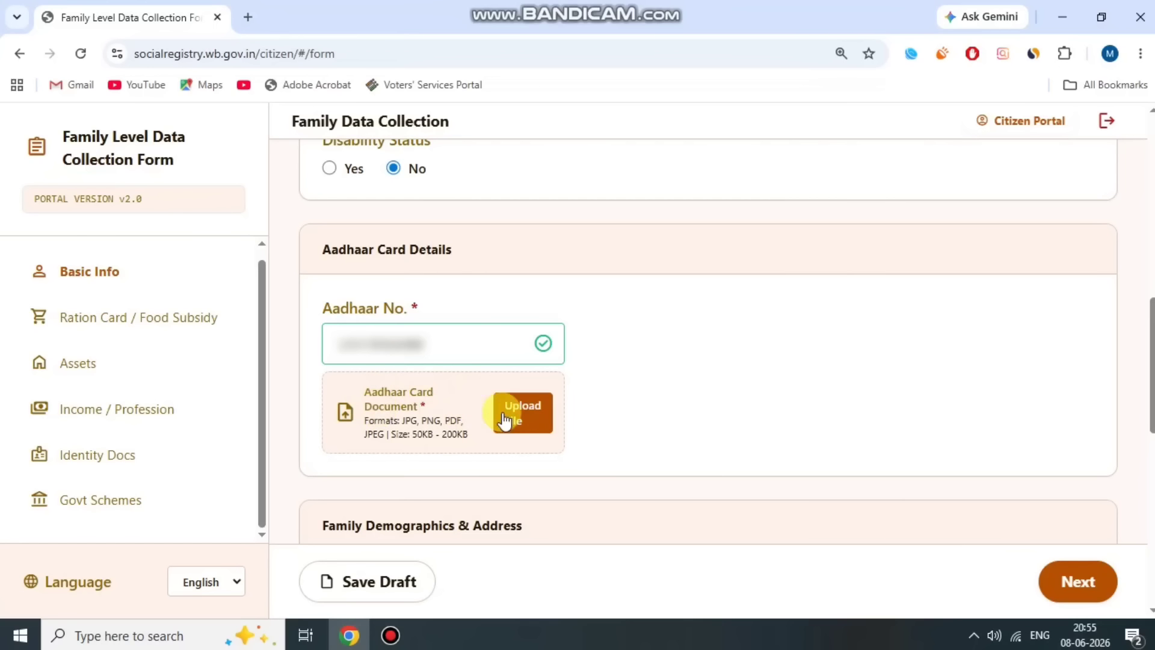
left_click(391, 636)
left_click(473, 107)
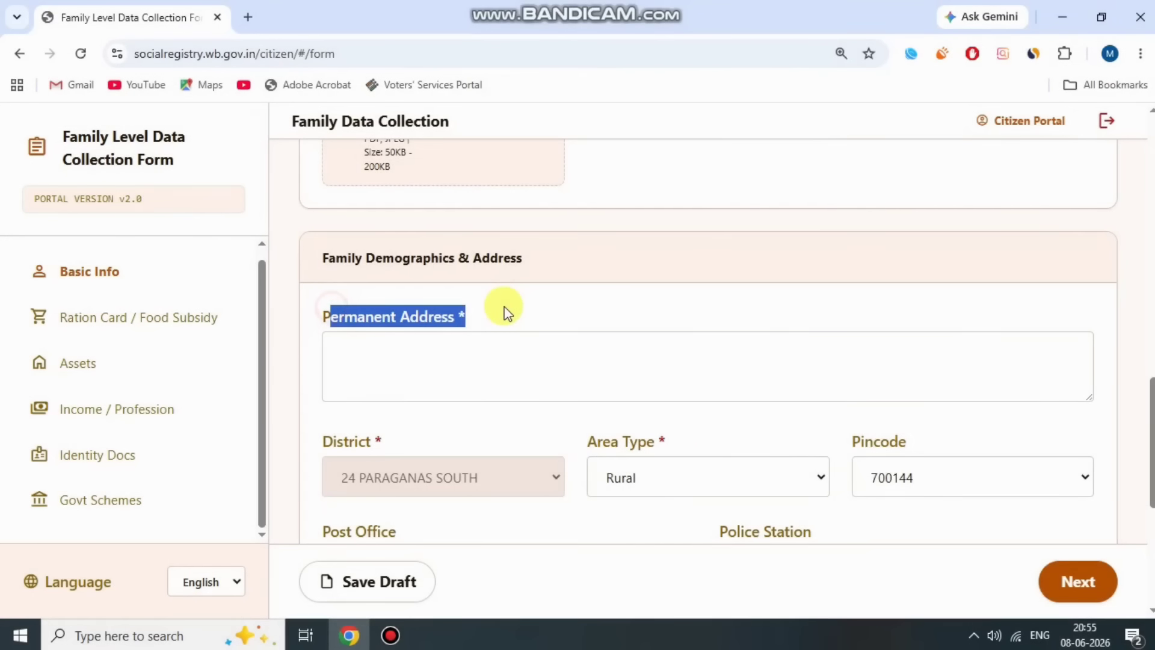
- Keep the address Area Type as Rural
left_click(502, 309)
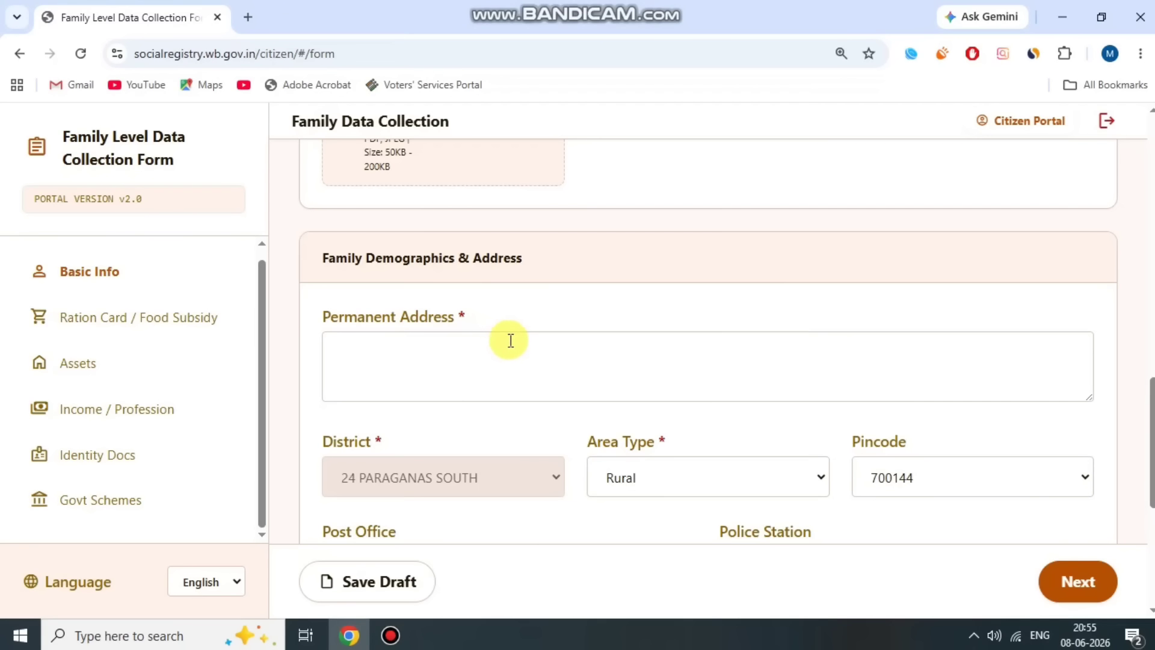
left_click_drag(326, 441, 374, 441)
left_click(397, 438)
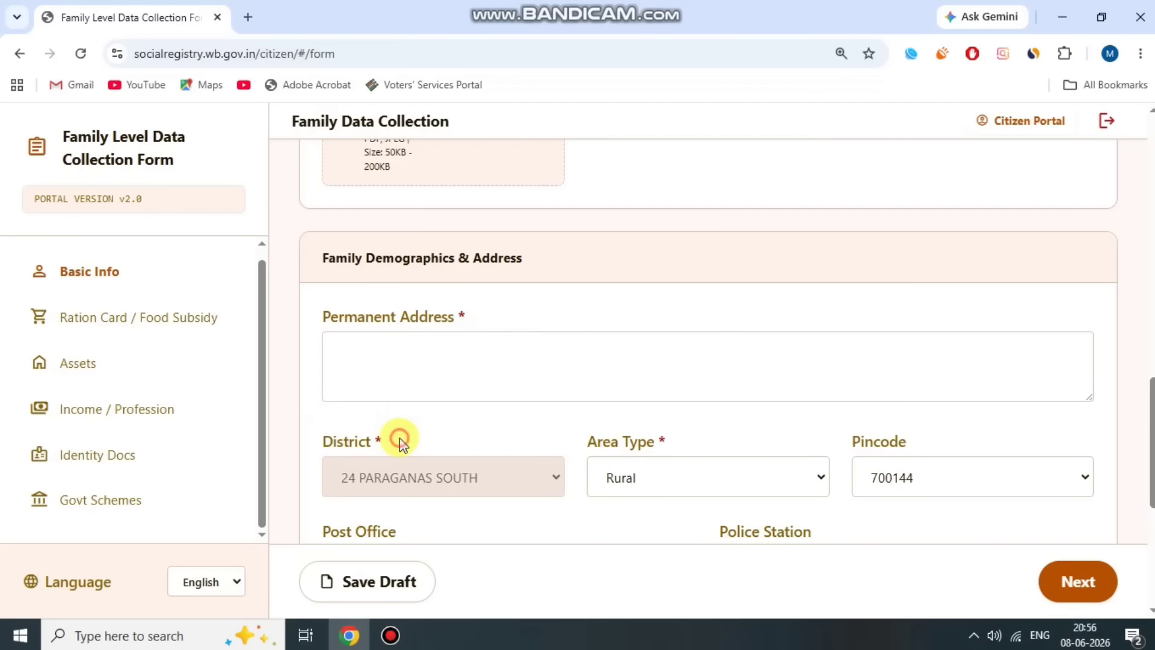
left_click_drag(587, 442, 771, 443)
scroll(764, 451, "down", 1)
scroll(764, 449, "down", 2)
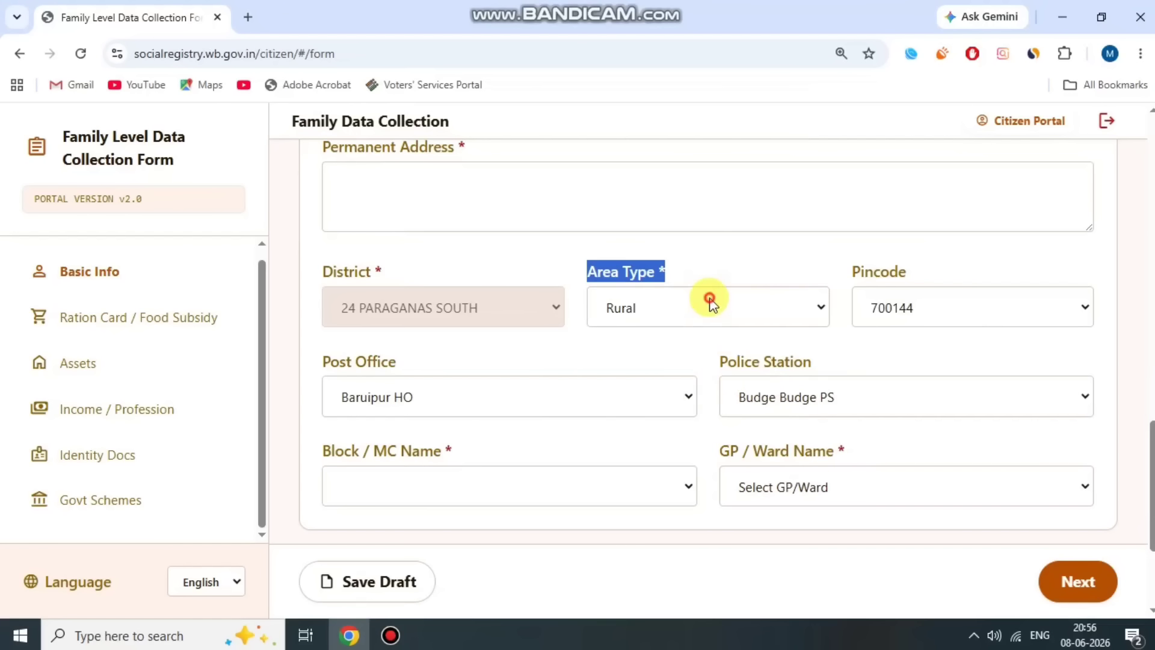
left_click(710, 301)
left_click(666, 368)
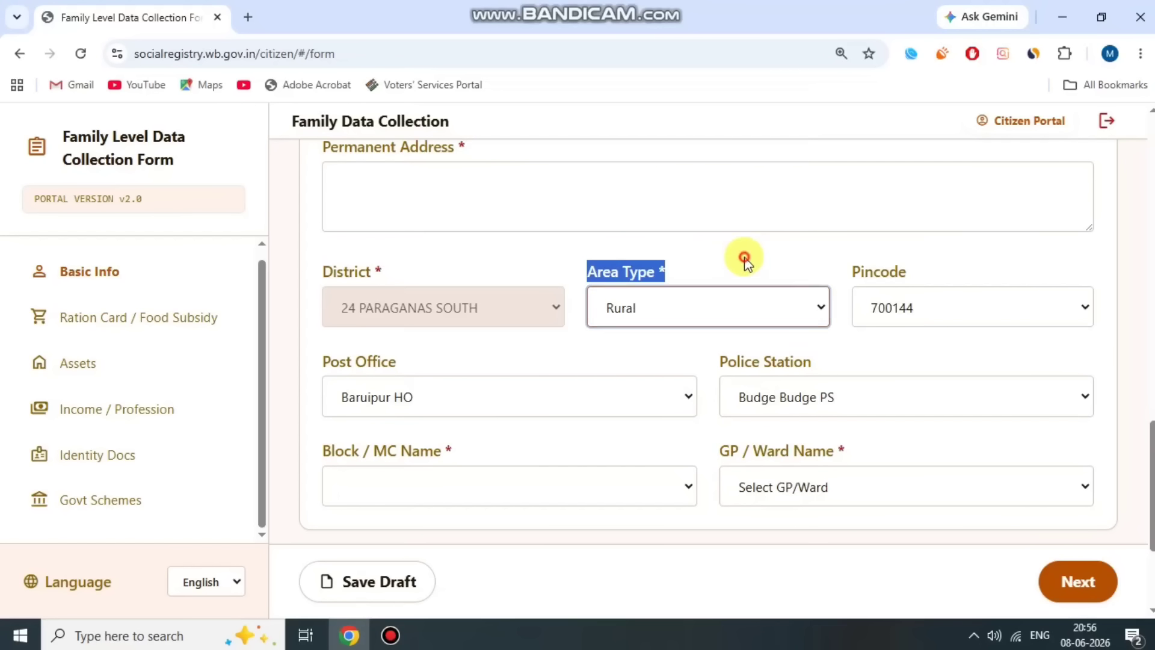
- Set pincode 700137, post office Ghanashyambati BO and police station Diamond Harbour PS
left_click_drag(848, 272, 907, 273)
left_click(974, 315)
left_click(950, 460)
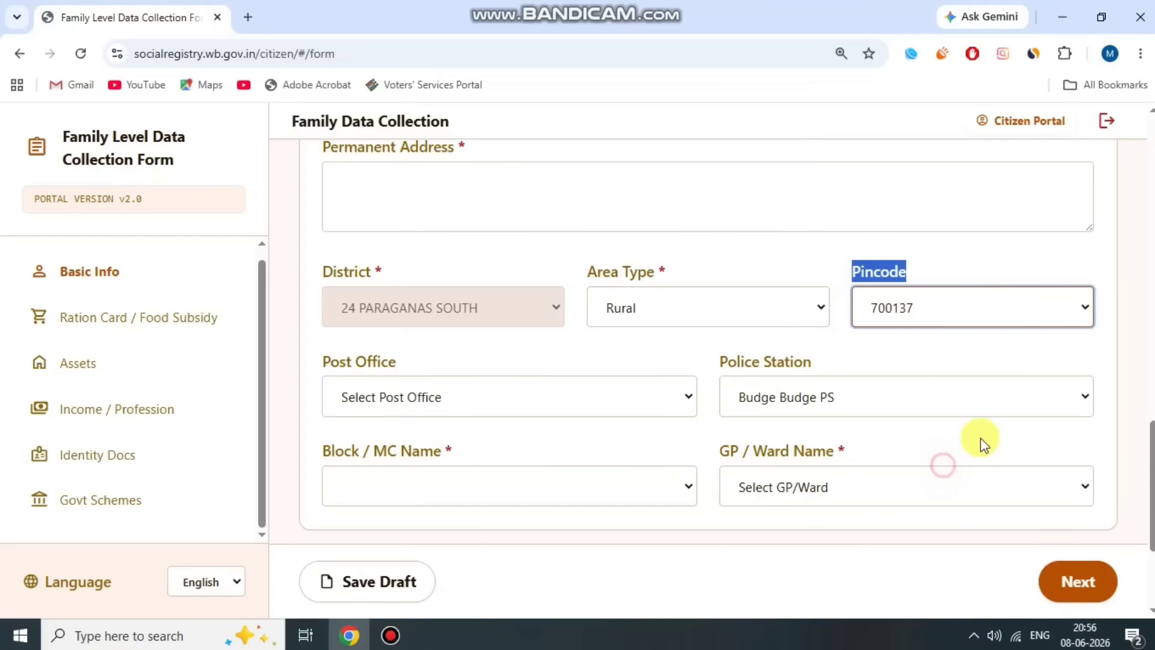
left_click(944, 256)
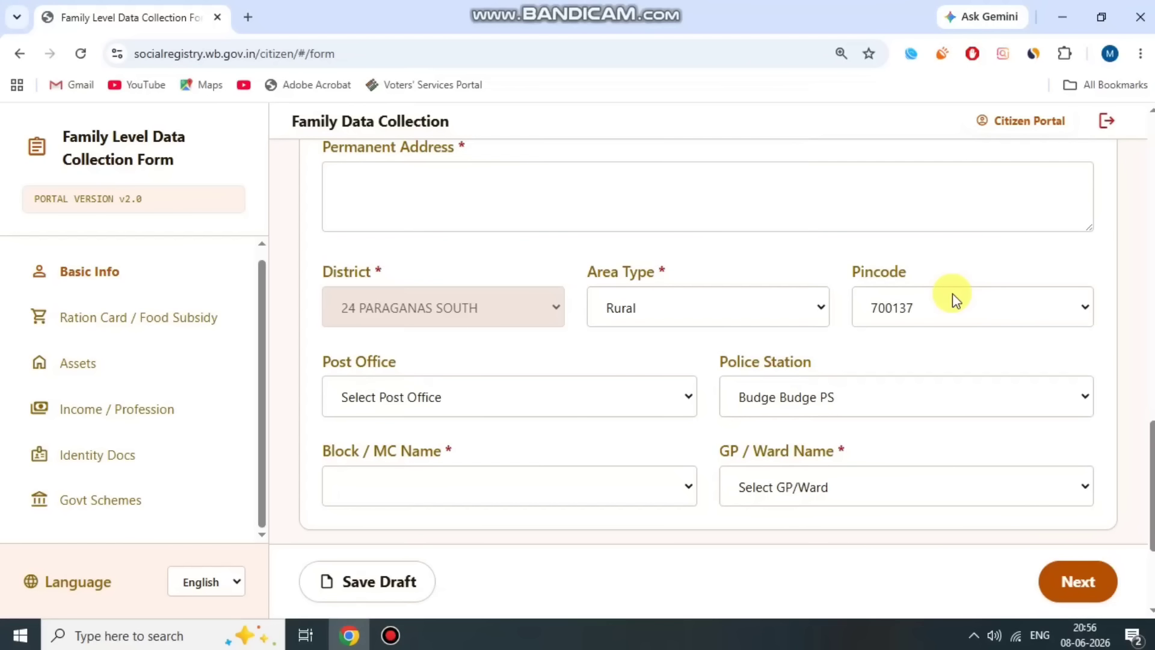
left_click(534, 405)
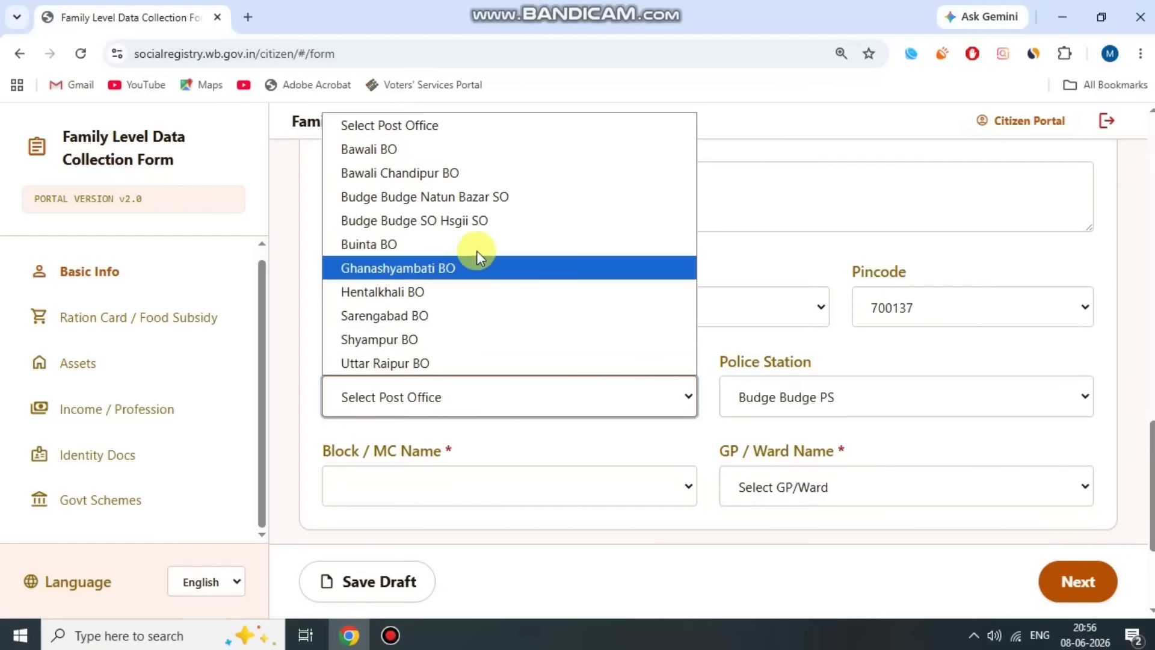
left_click(454, 270)
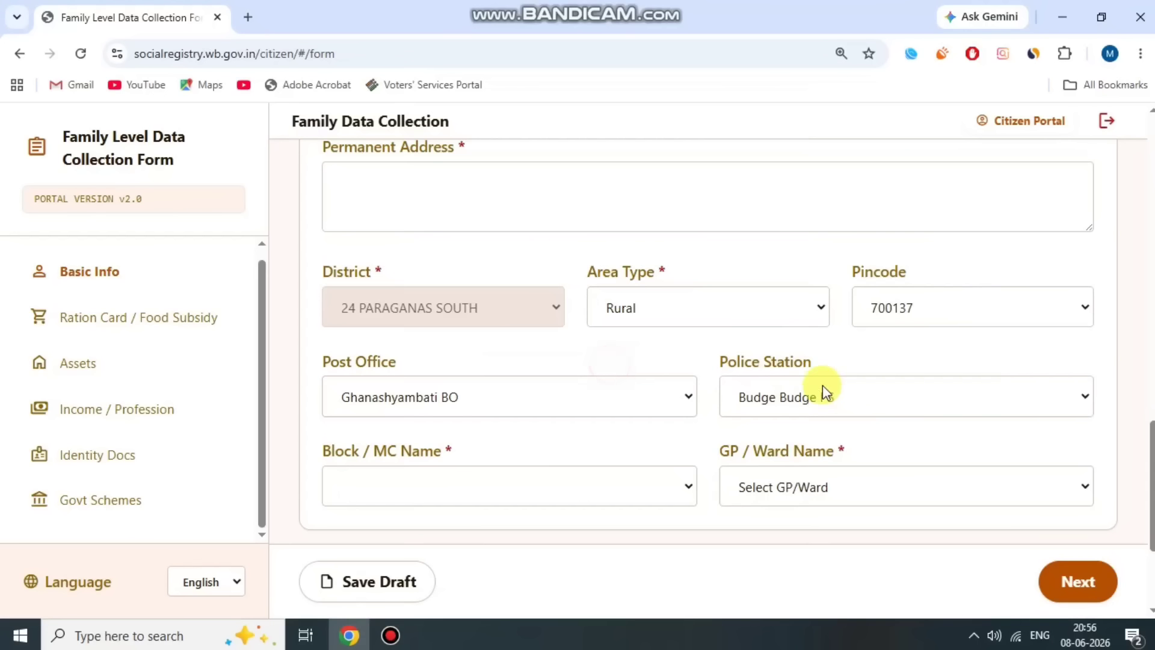
left_click_drag(715, 354, 840, 353)
left_click(840, 398)
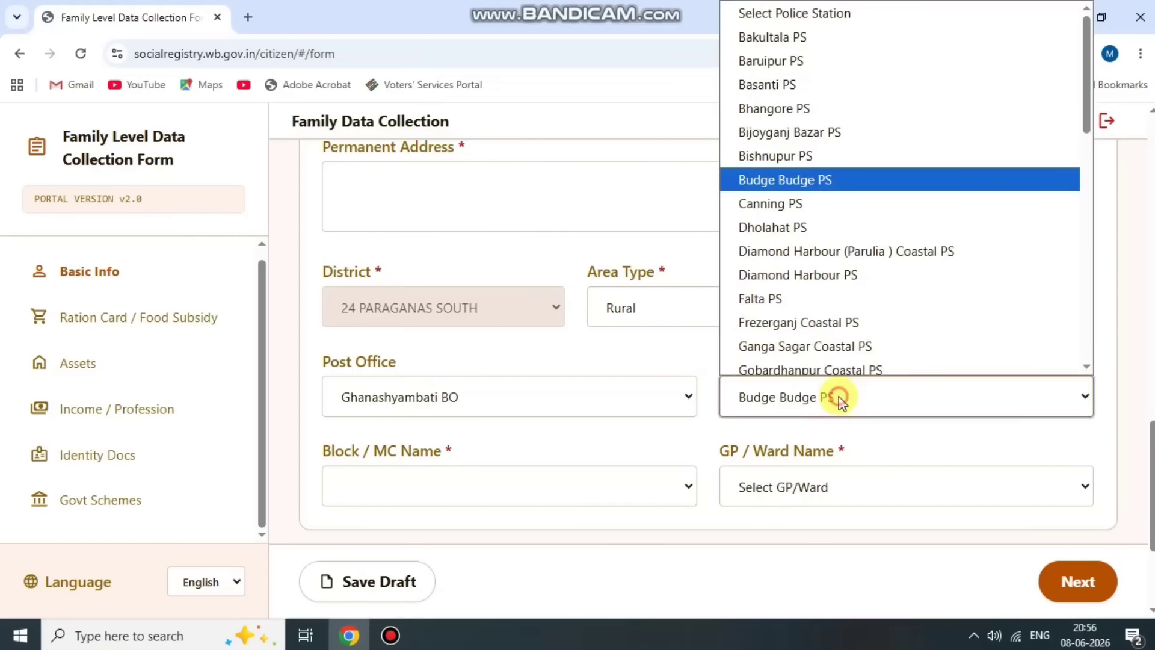
left_click(859, 270)
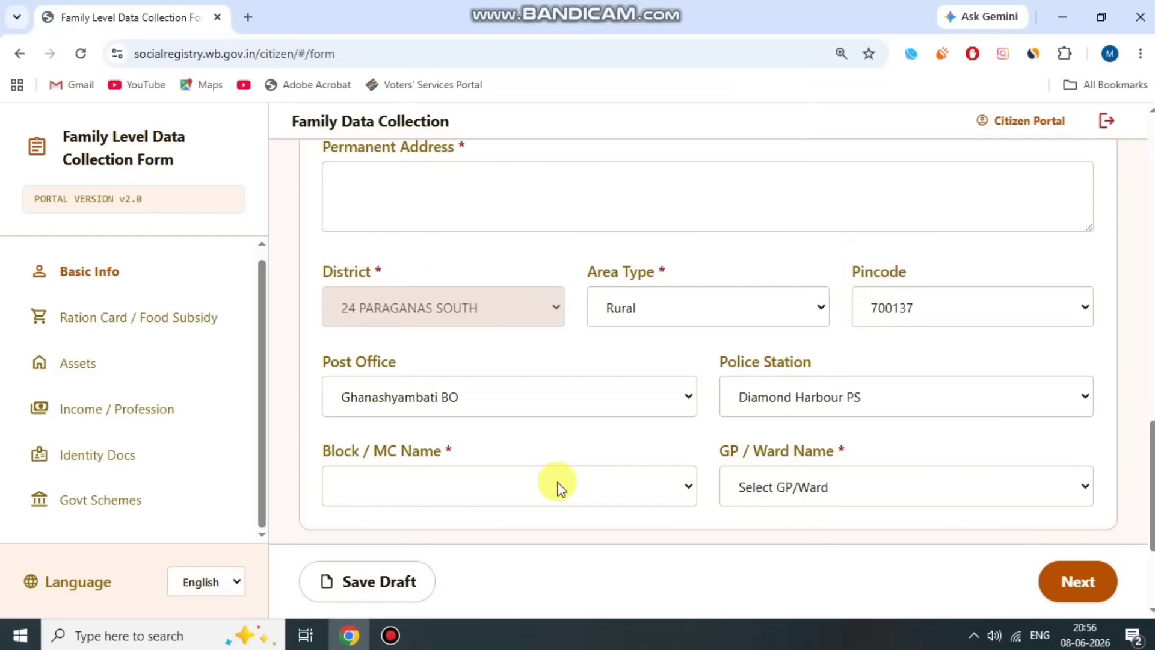
- Set block CANNING-I and GP/Ward MATLA-I
scroll(557, 481, "down", 3)
left_click_drag(325, 283, 505, 295)
left_click(504, 306)
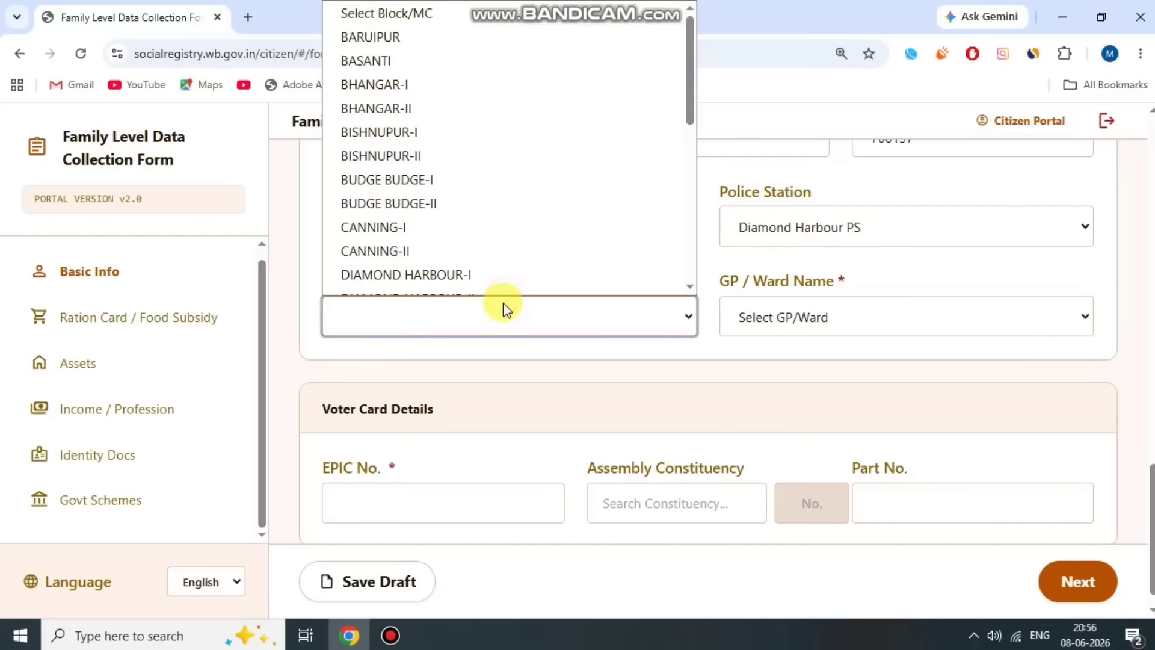
left_click(478, 211)
left_click(500, 260)
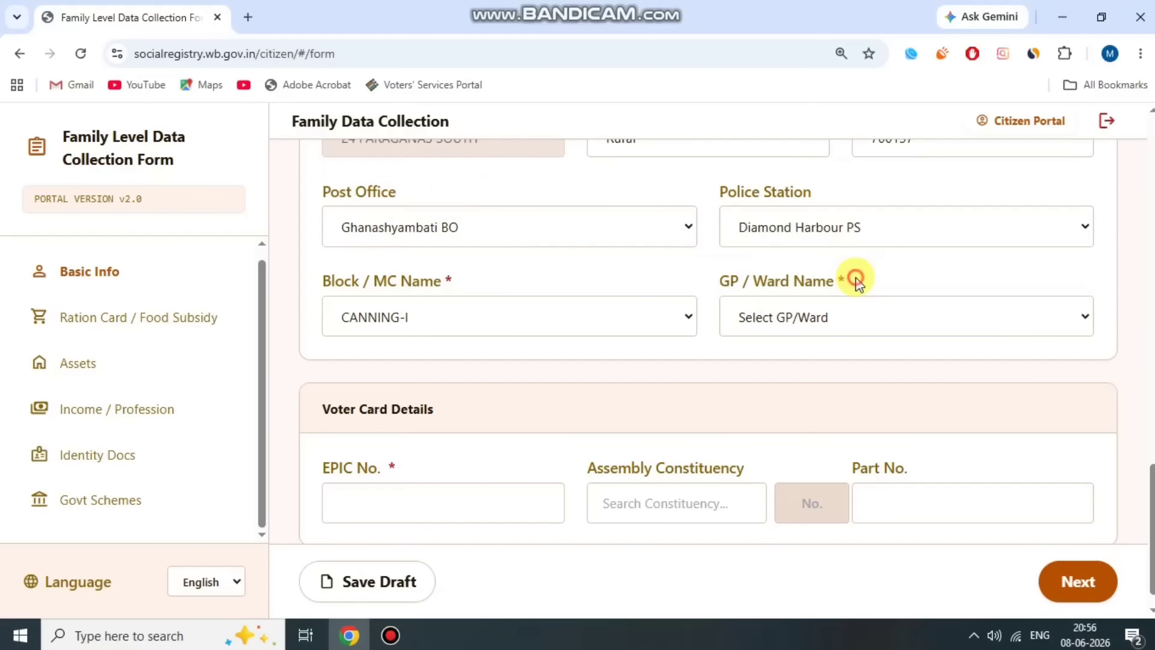
left_click(851, 319)
left_click(834, 517)
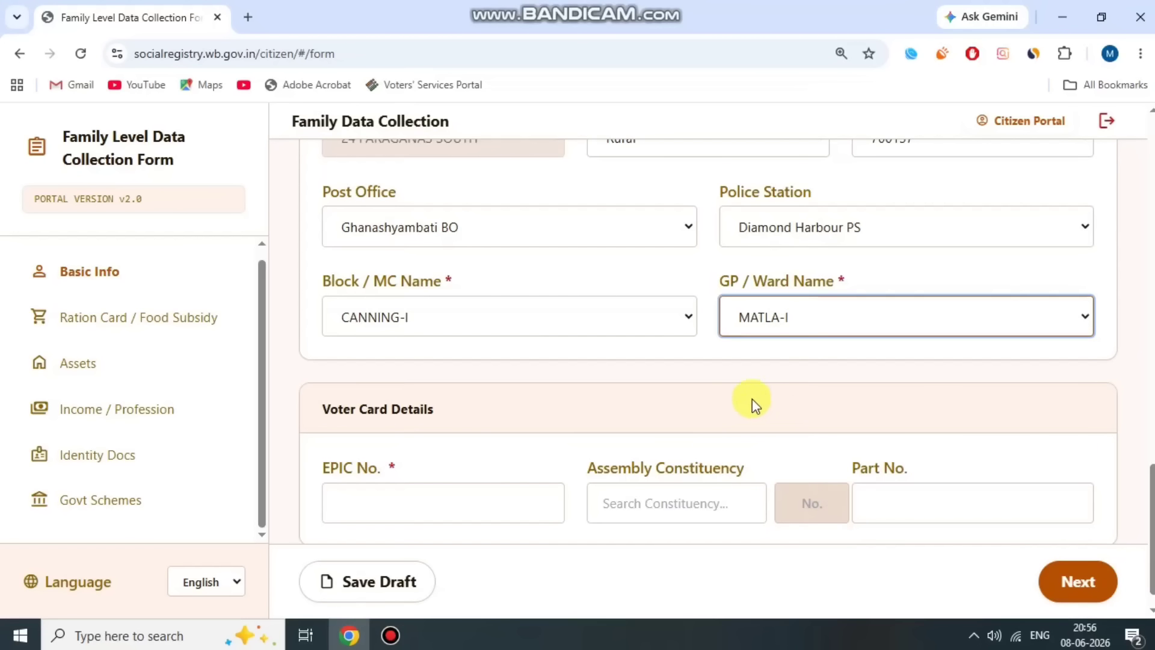
left_click(712, 343)
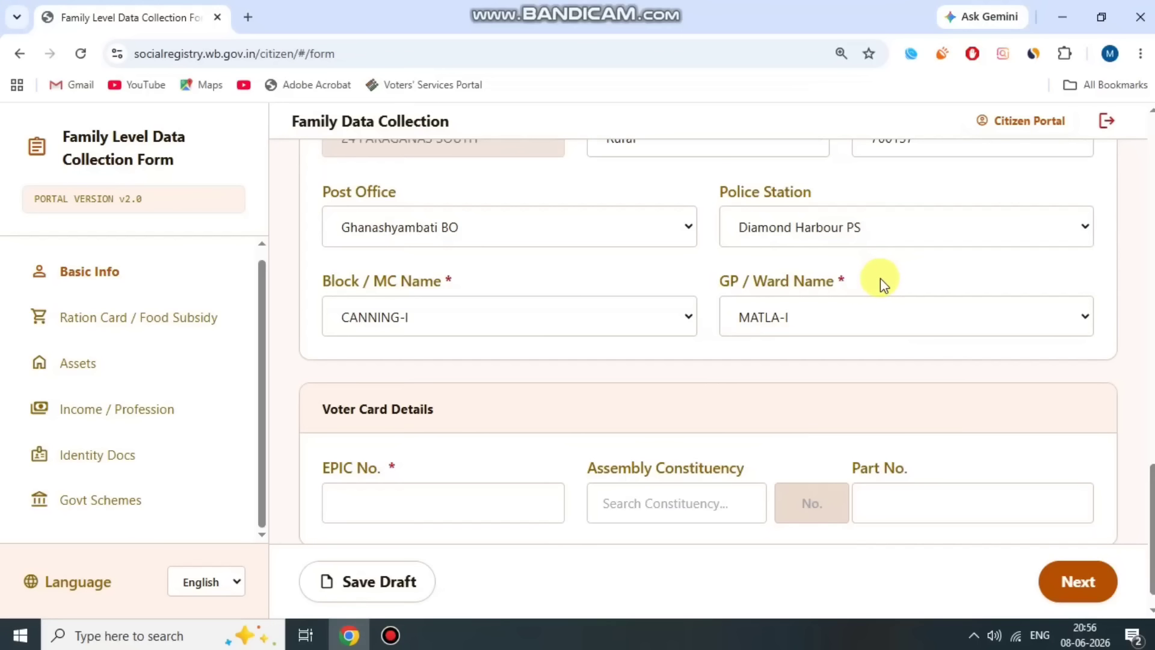
scroll(874, 283, "down", 1)
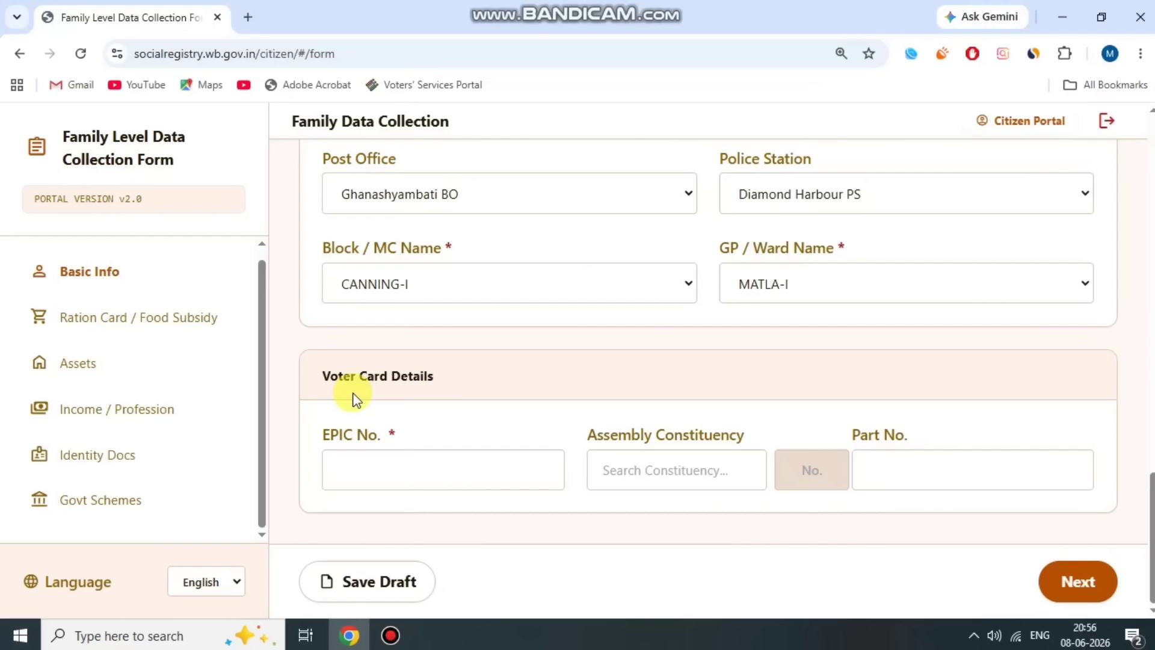
- Review the Voter Card Details heading and the EPIC No. label
left_click_drag(338, 376, 445, 382)
left_click(448, 385)
left_click_drag(330, 432, 413, 441)
left_click(414, 438)
left_click(406, 633)
left_click(469, 102)
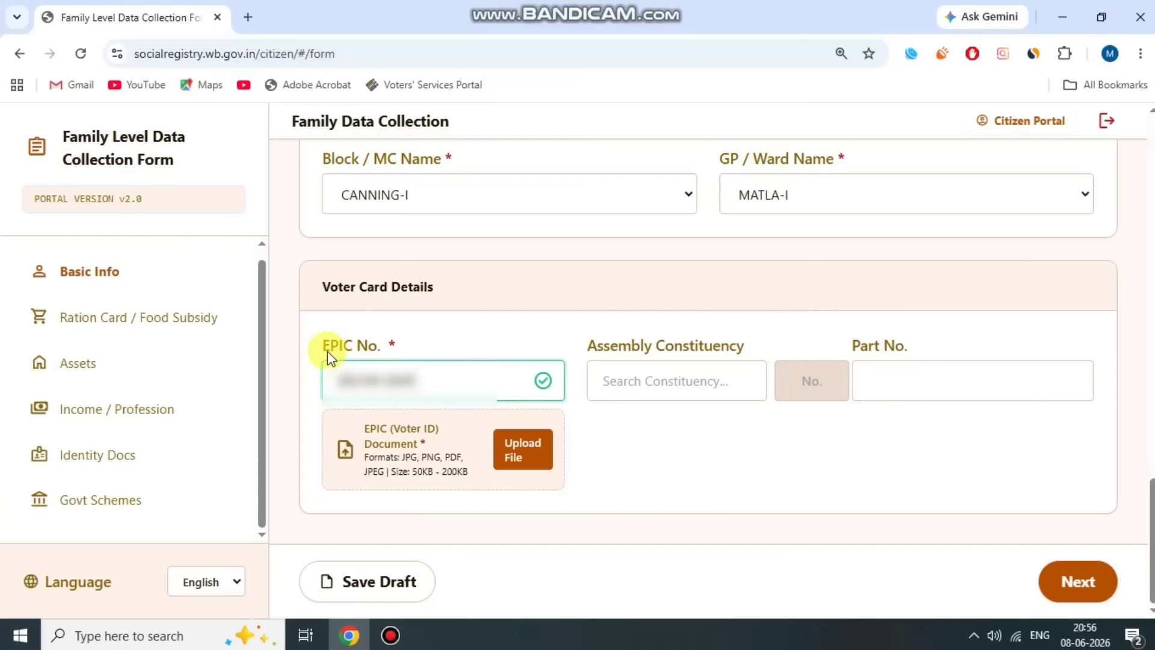
double_click(325, 347)
left_click(379, 345)
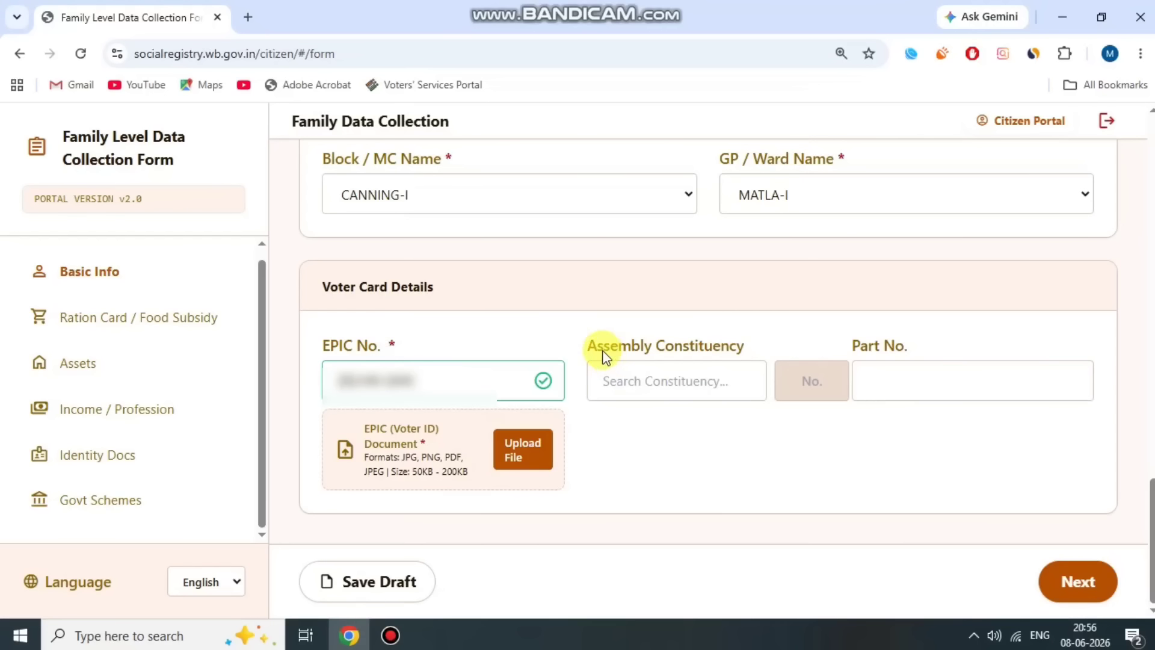
- Choose 9 - Tufanganj as Assembly Constituency and enter Part No. 12
left_click_drag(598, 347, 680, 347)
left_click(691, 346)
left_click(716, 381)
left_click(855, 363)
left_click(716, 327)
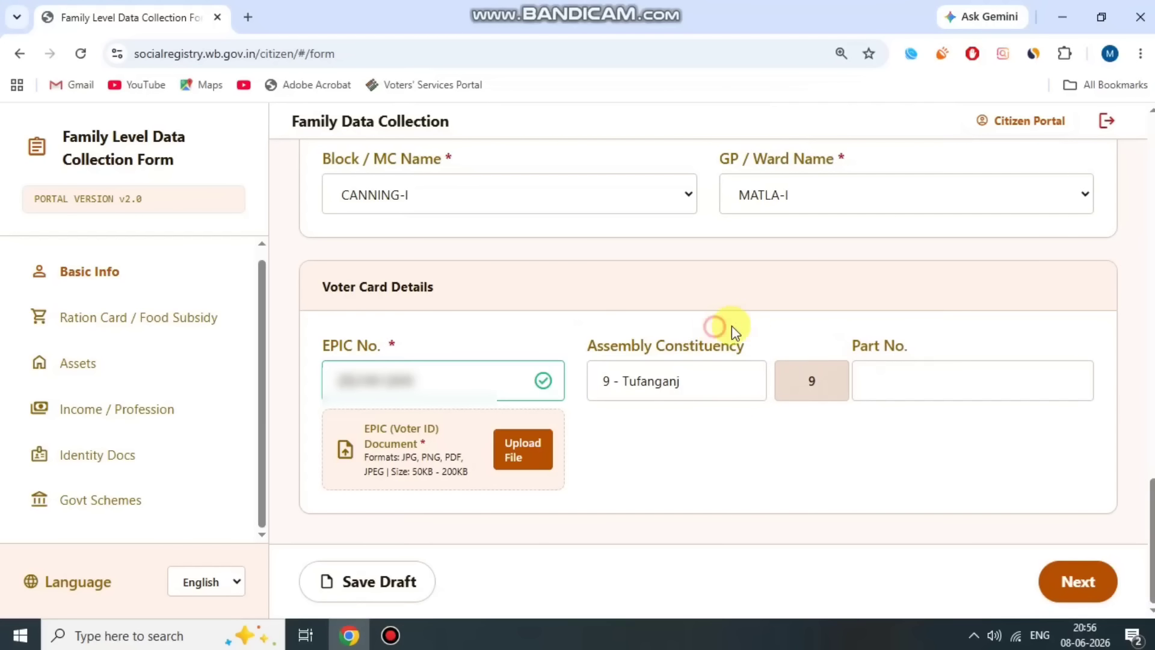
left_click_drag(858, 344, 916, 354)
left_click(914, 371)
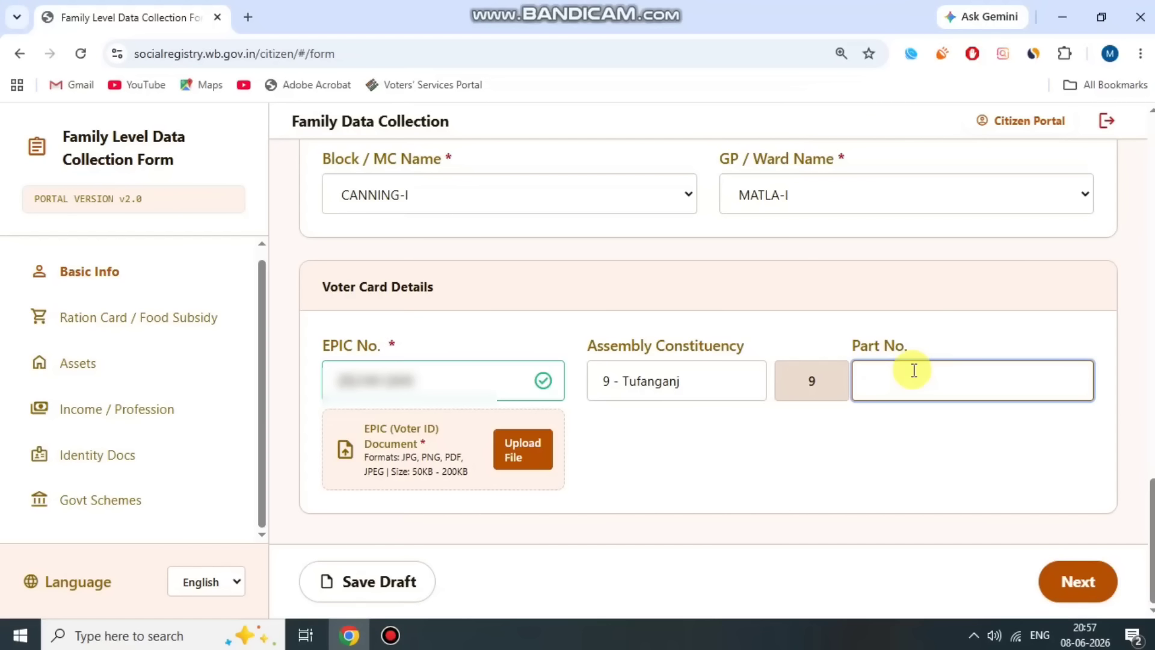
type("12")
left_click(906, 350)
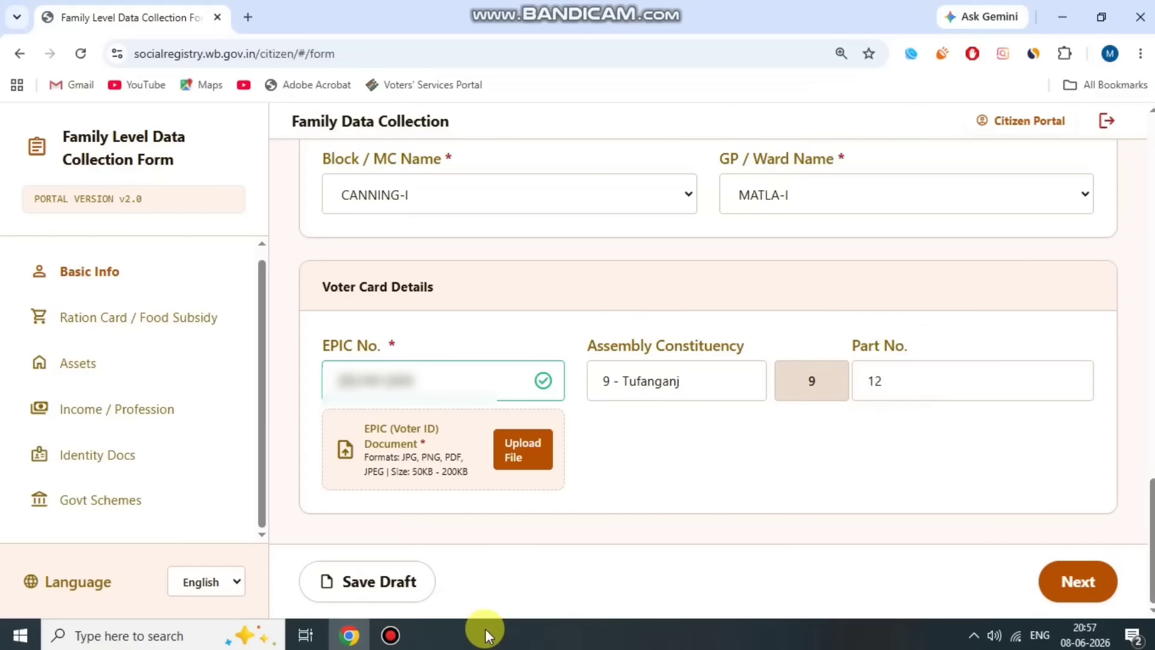
left_click(391, 635)
- Answer Yes to having a Digital Ration Card
left_click(466, 110)
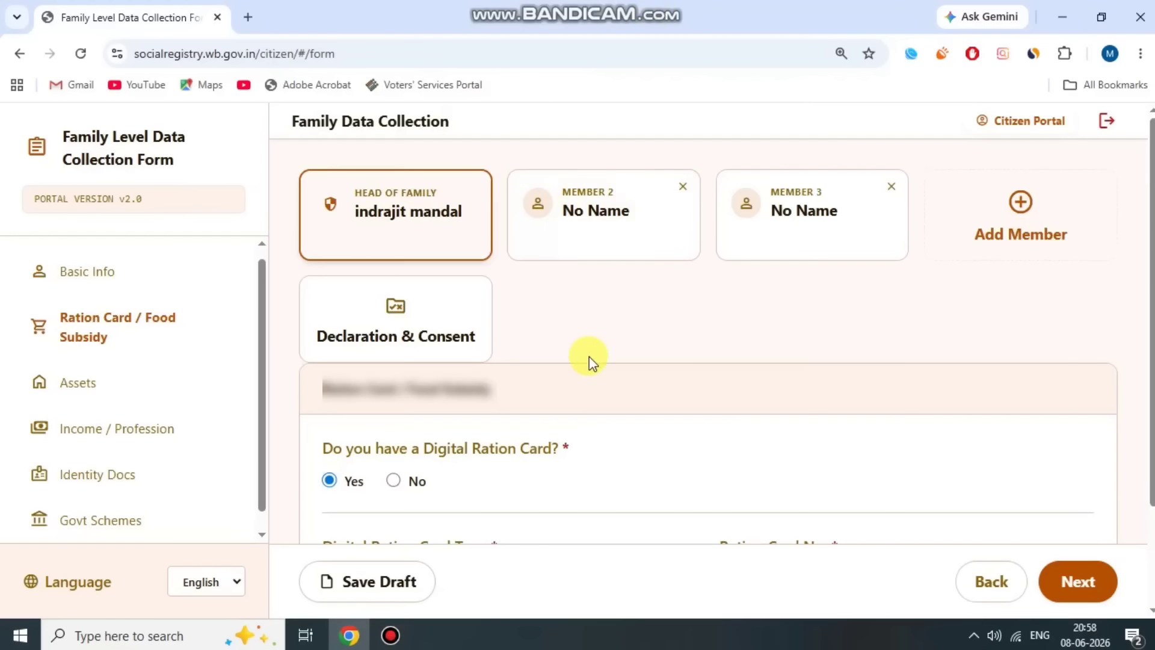
scroll(589, 361, "down", 1)
scroll(587, 368, "up", 1)
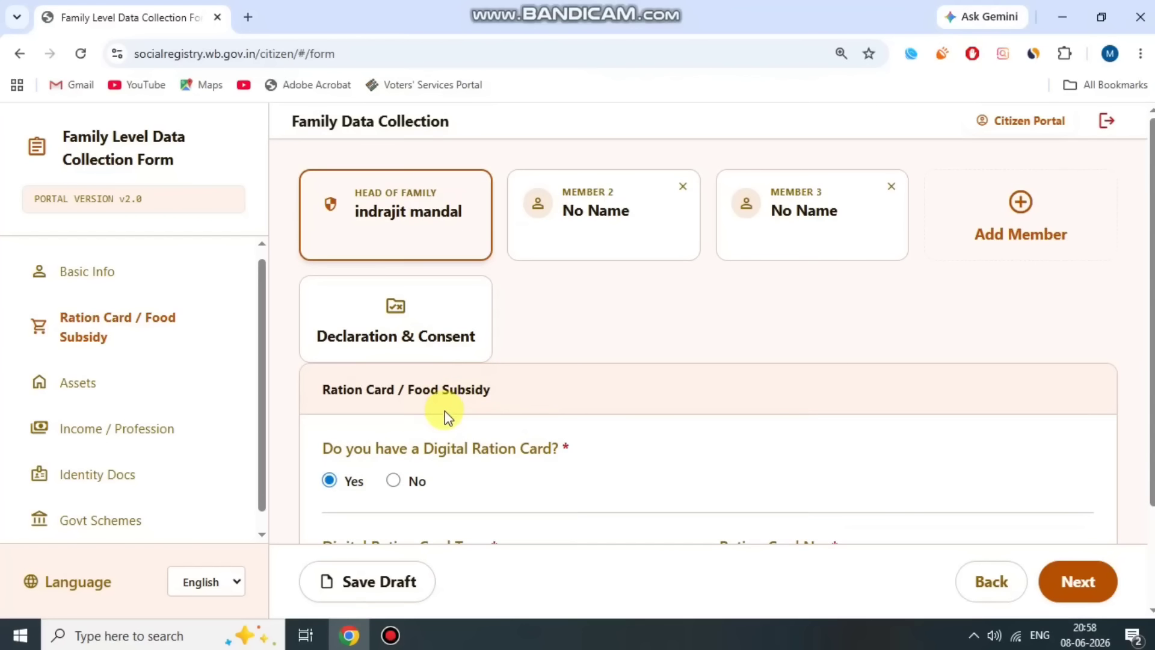
scroll(391, 412, "down", 1)
left_click_drag(310, 359, 590, 354)
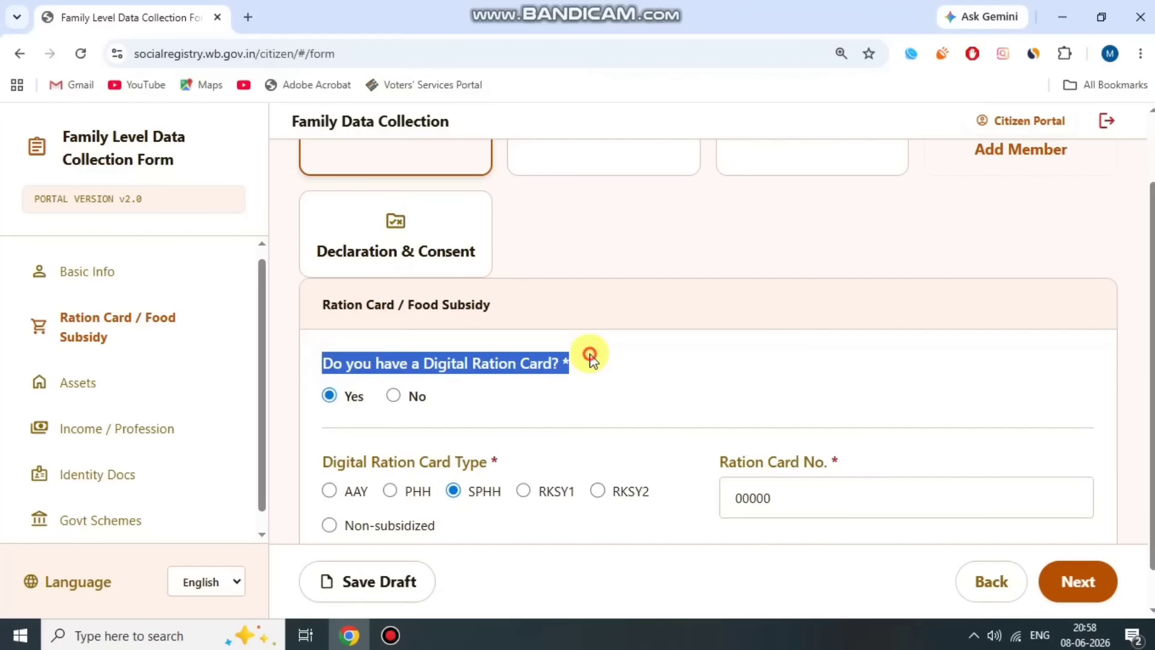
left_click(375, 389)
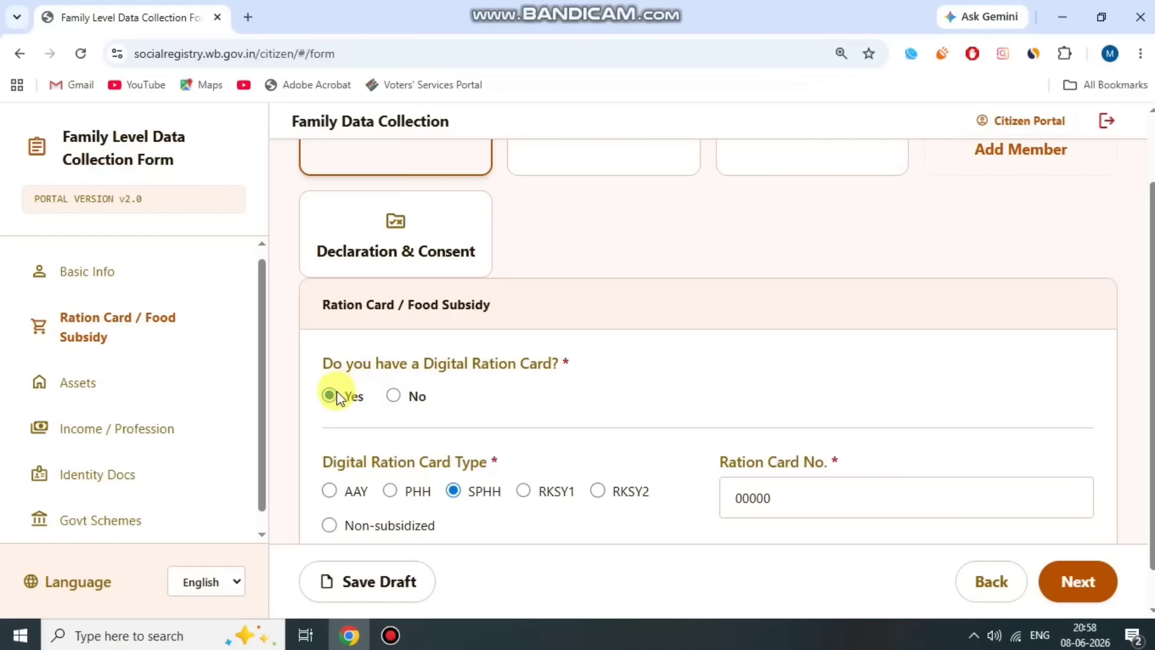
left_click(388, 395)
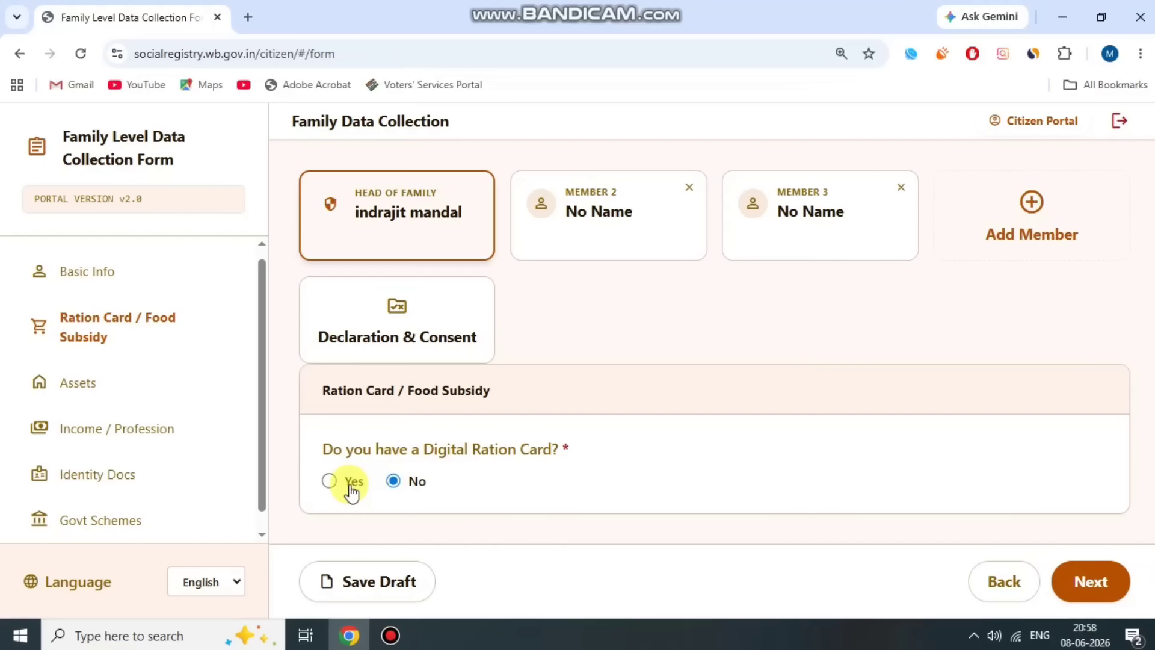
left_click(331, 482)
- Choose PHH as the card type, enter the ration card number, and continue to Assets
scroll(602, 404, "down", 2)
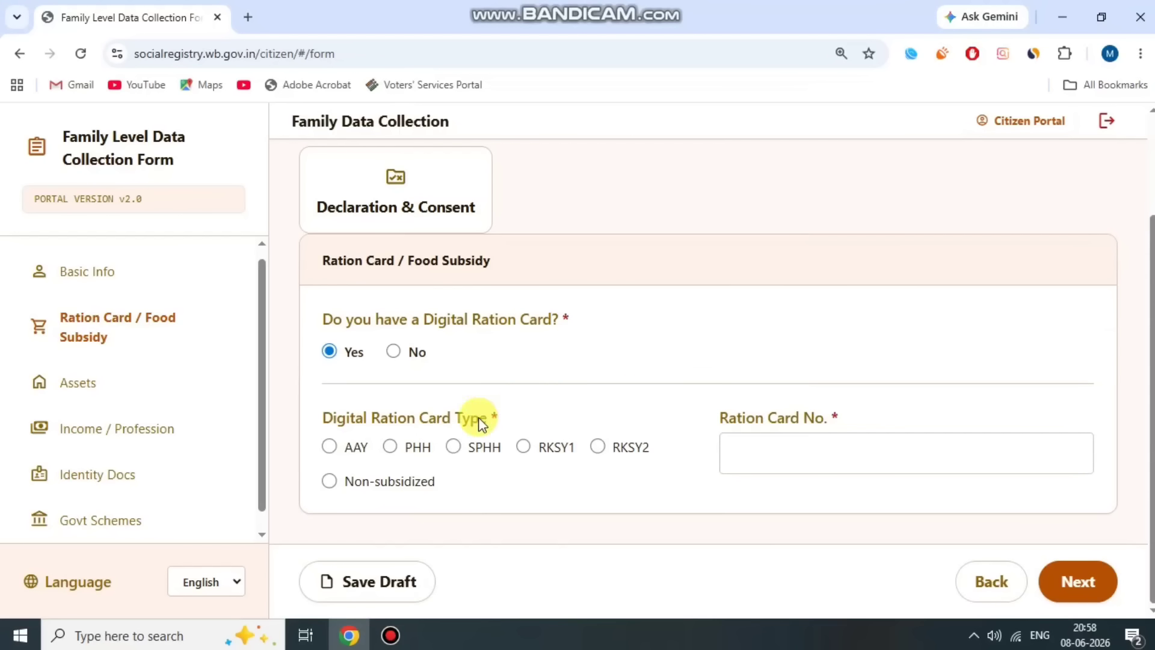
left_click_drag(334, 417, 535, 412)
left_click(535, 411)
left_click(390, 447)
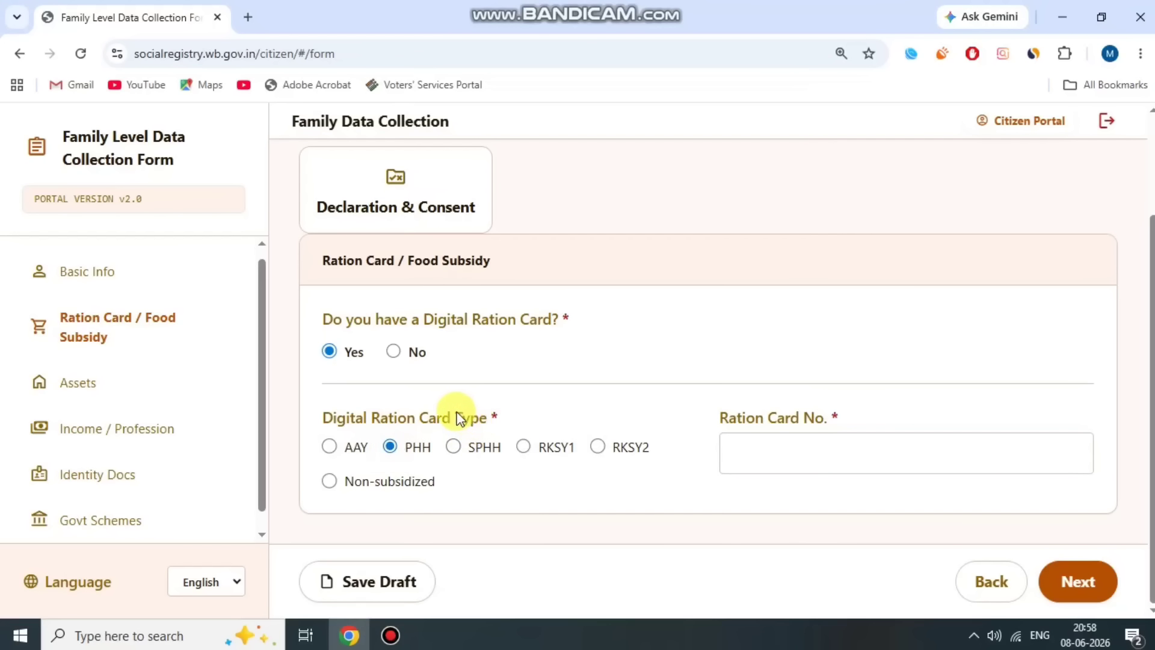
left_click(523, 408)
left_click_drag(722, 417, 848, 417)
left_click(848, 416)
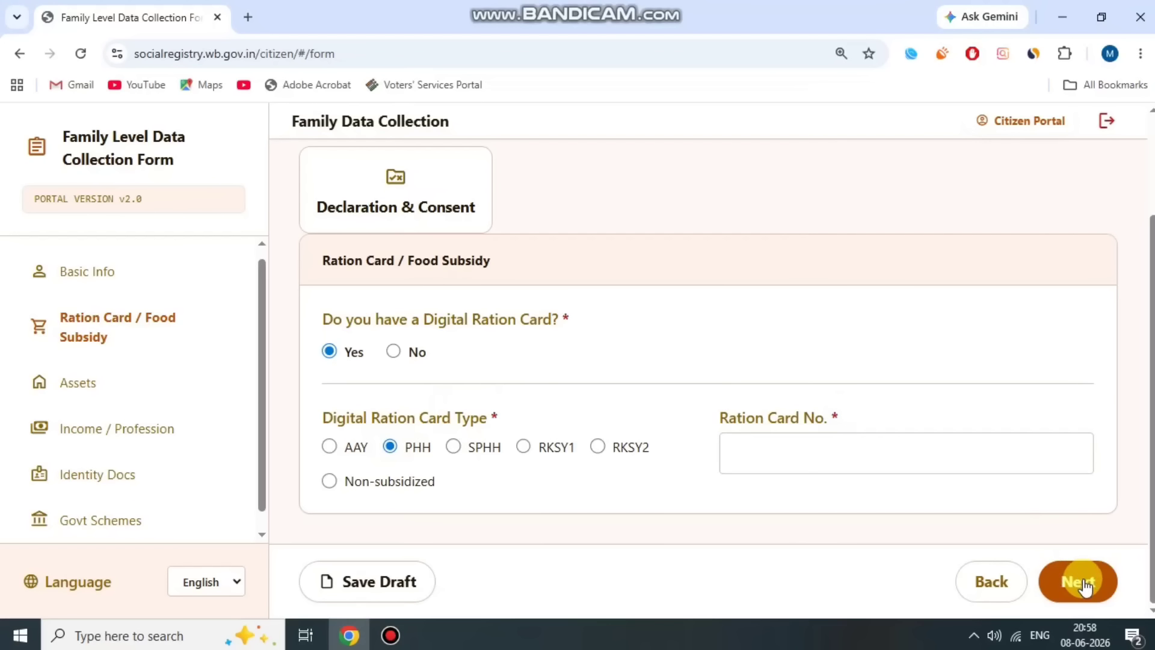
left_click(793, 450)
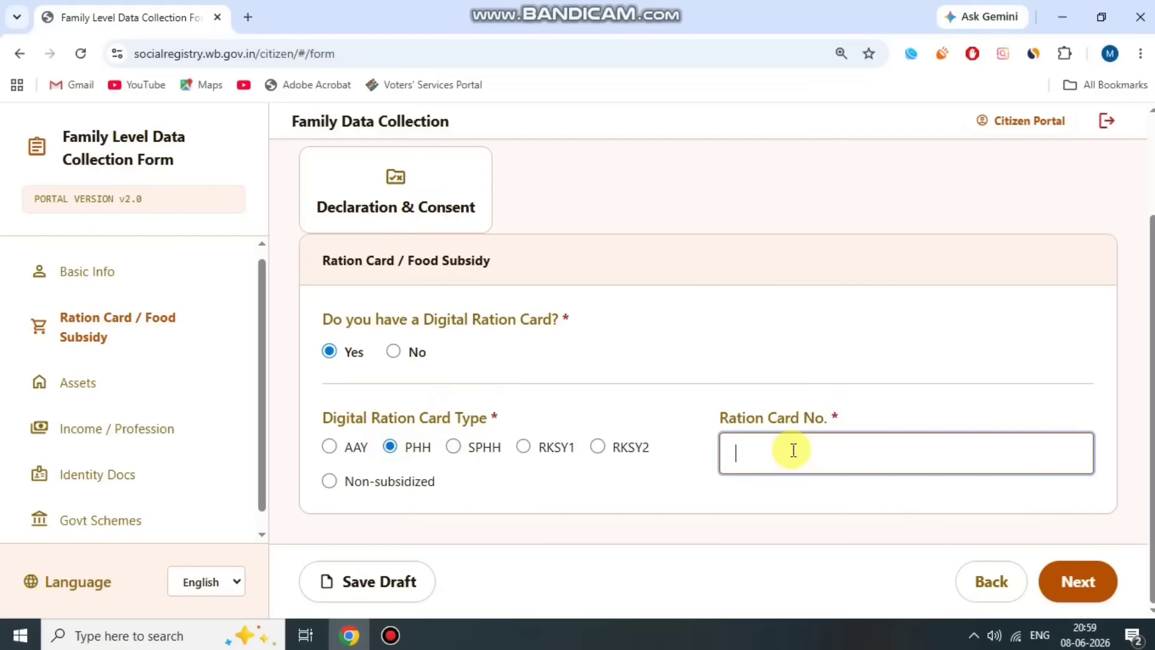
type("000000")
left_click(846, 414)
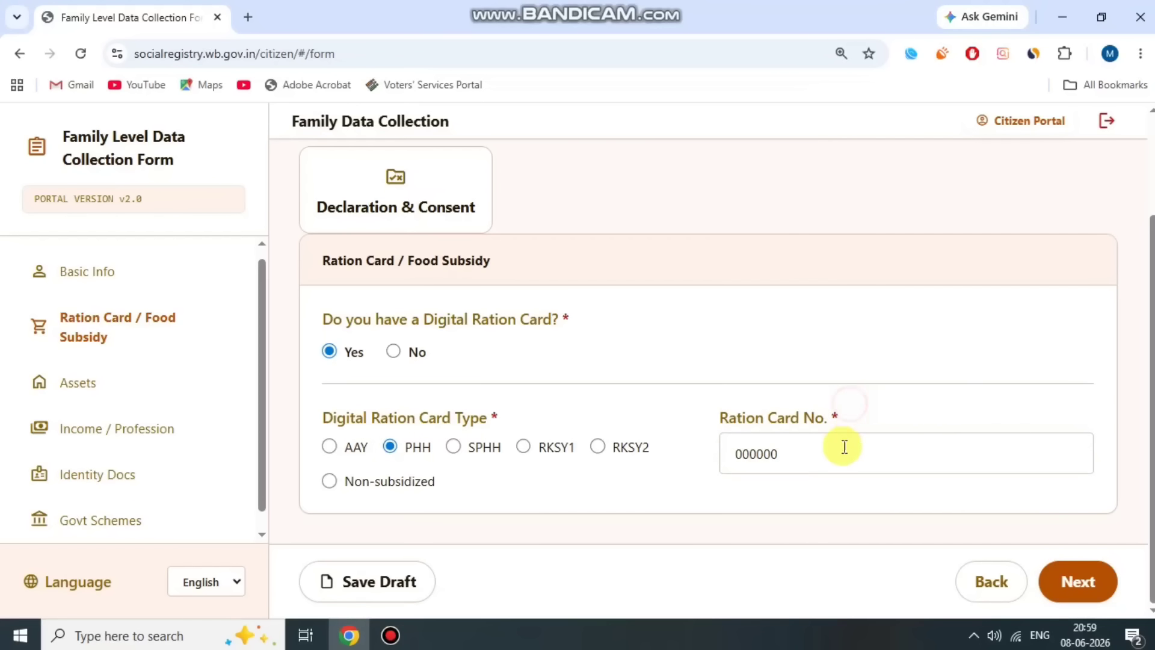
left_click(1081, 582)
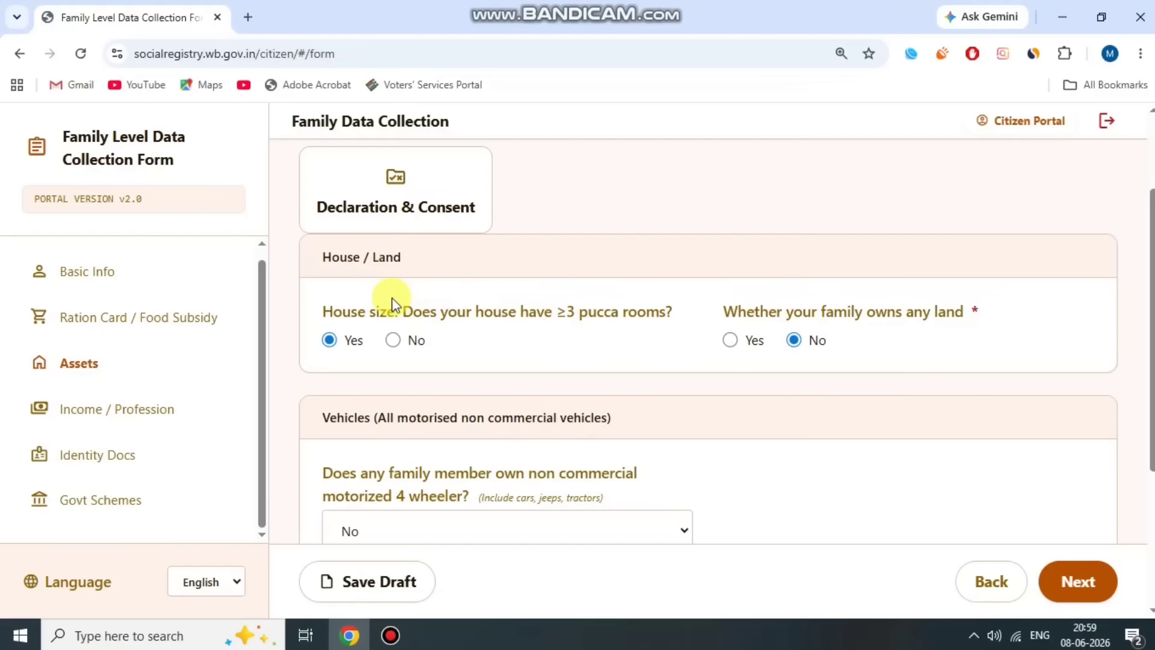
- Answer No to the house having three or more pucca rooms
left_click_drag(329, 310, 658, 318)
left_click(653, 317)
left_click(400, 340)
left_click(445, 314)
left_click_drag(583, 317, 608, 322)
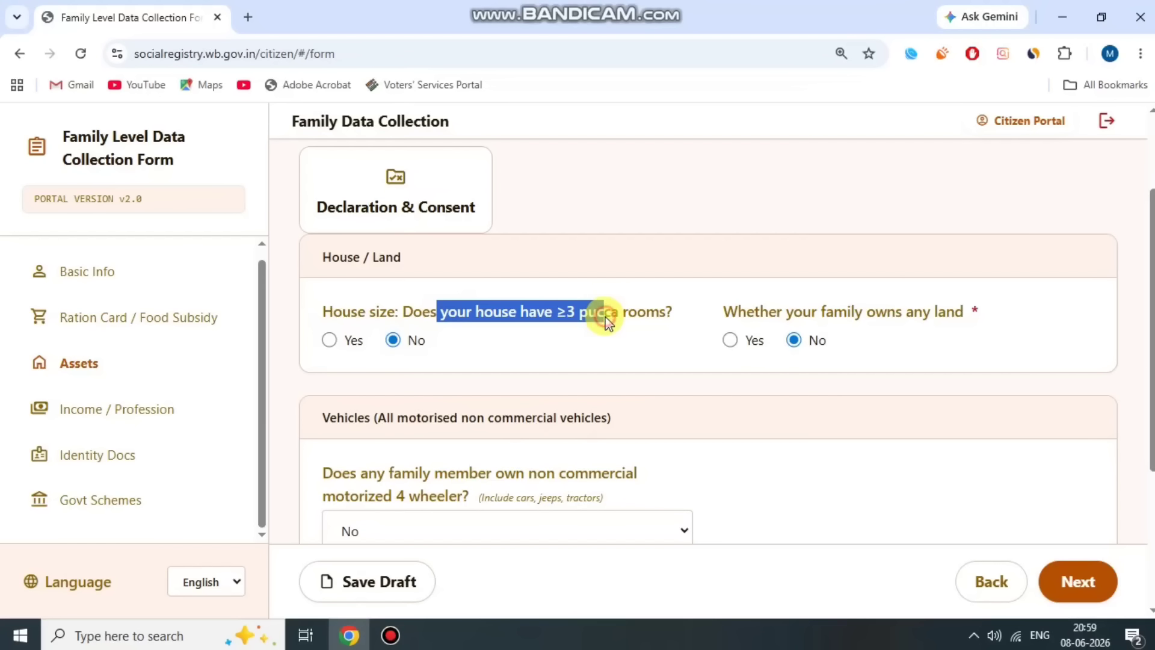
left_click(505, 319)
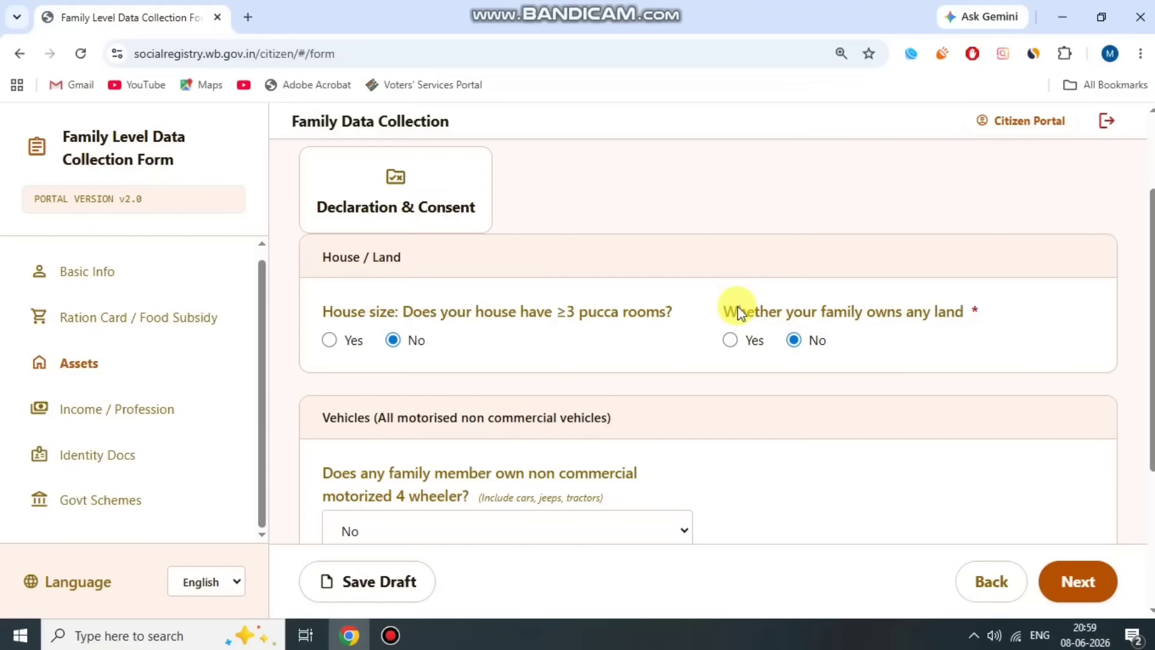
- Toggle land ownership to Yes to view the landholding question, then set it back to No
left_click_drag(726, 310, 940, 323)
double_click(955, 318)
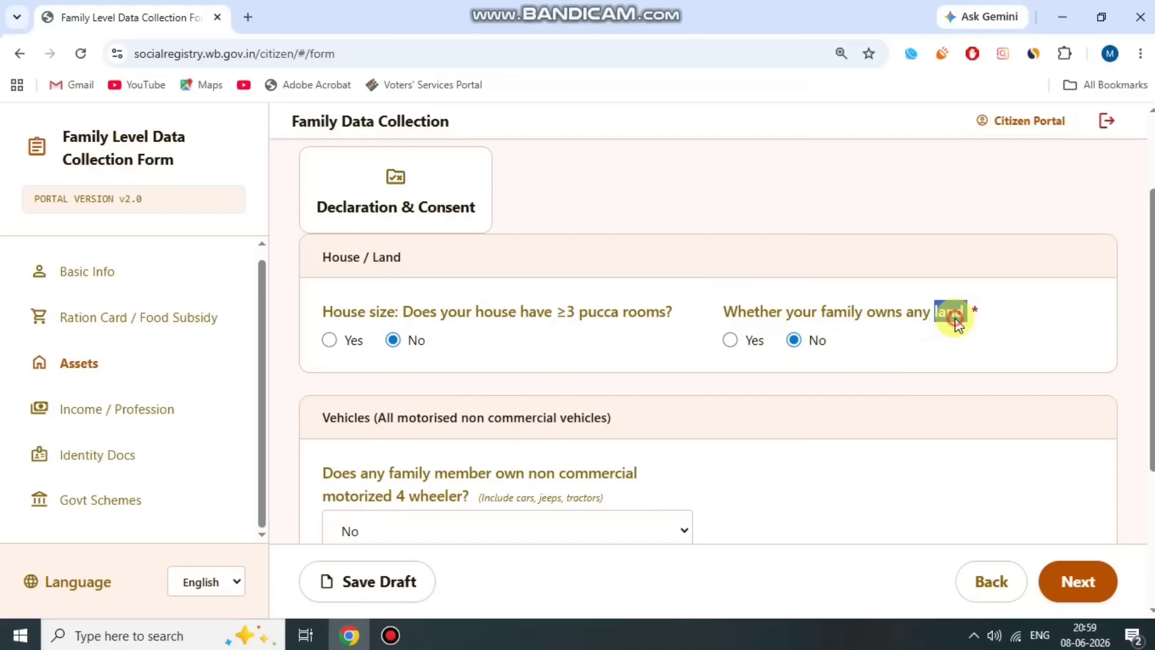
left_click(851, 313)
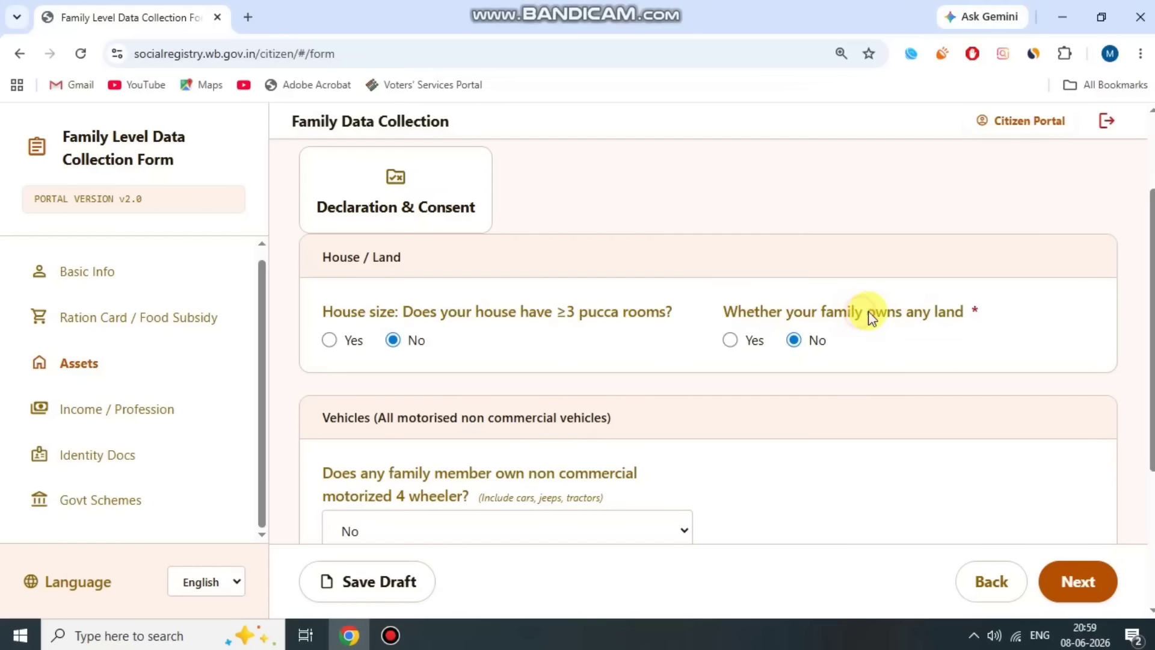
left_click(792, 338)
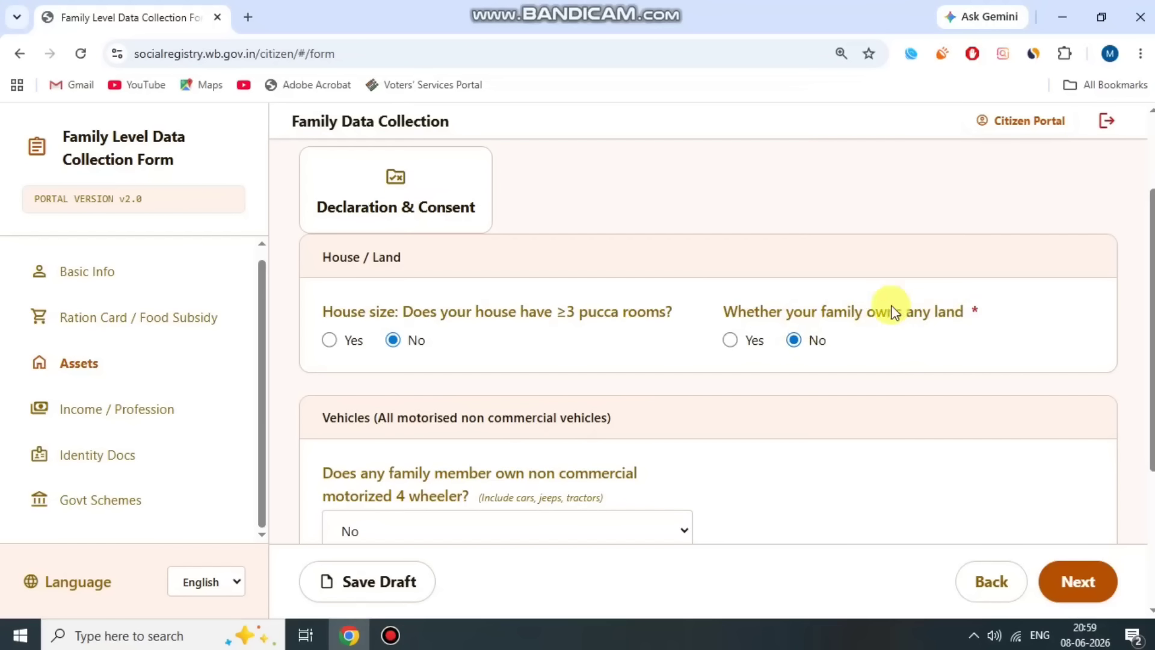
left_click(732, 343)
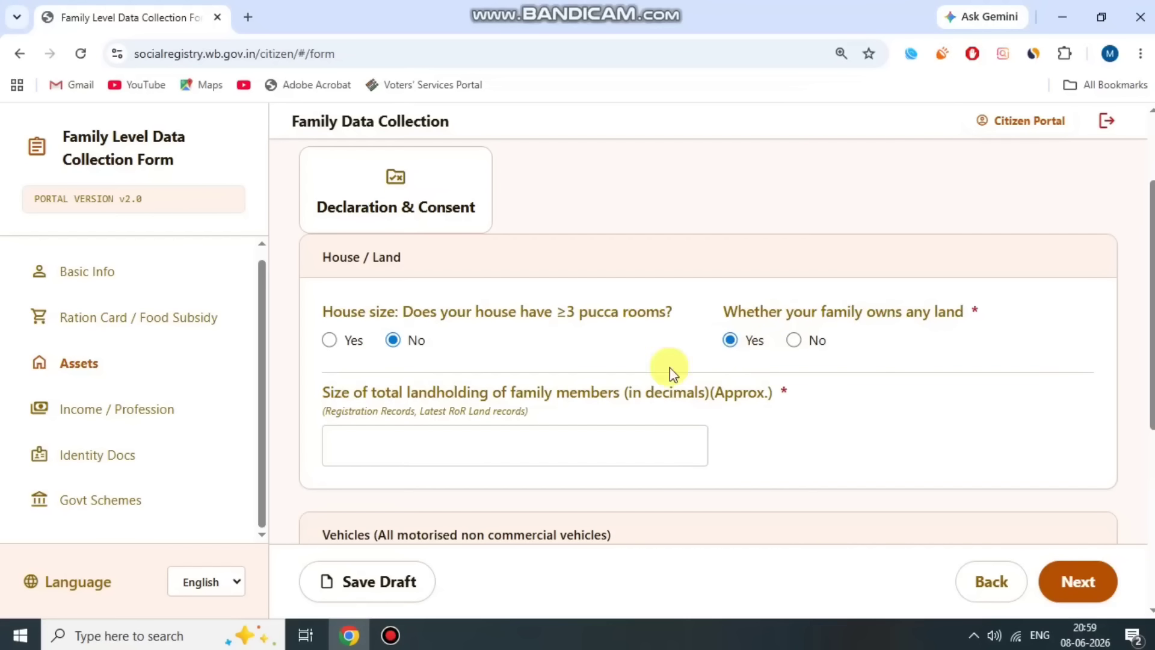
left_click_drag(350, 390, 795, 385)
left_click(795, 385)
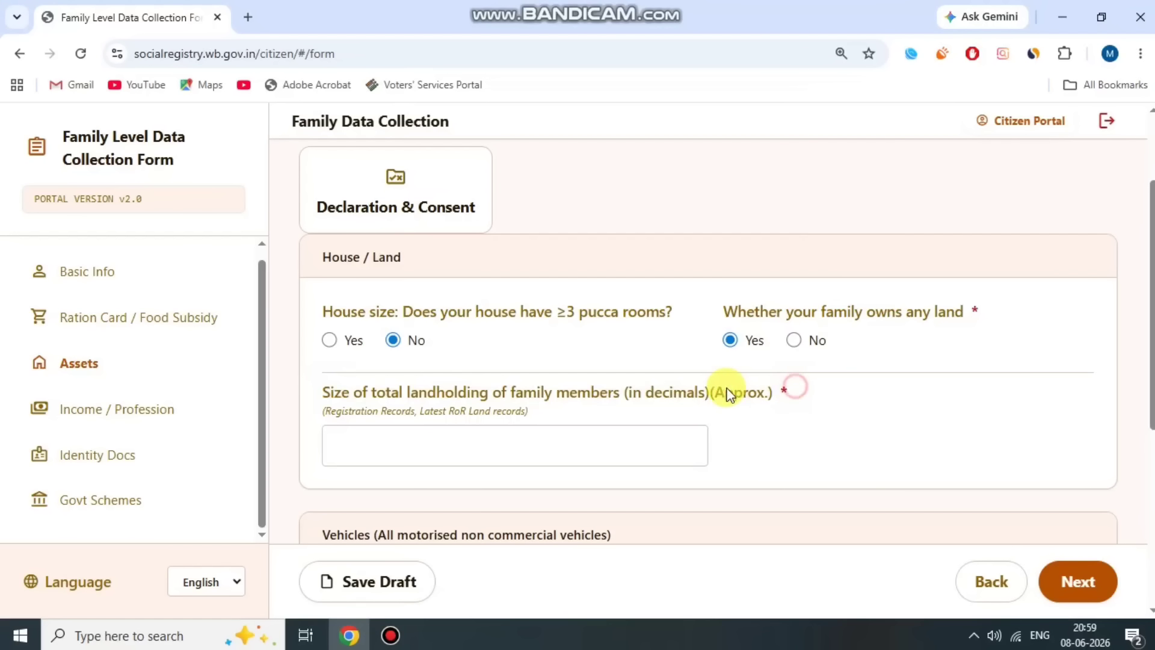
left_click_drag(651, 386, 720, 388)
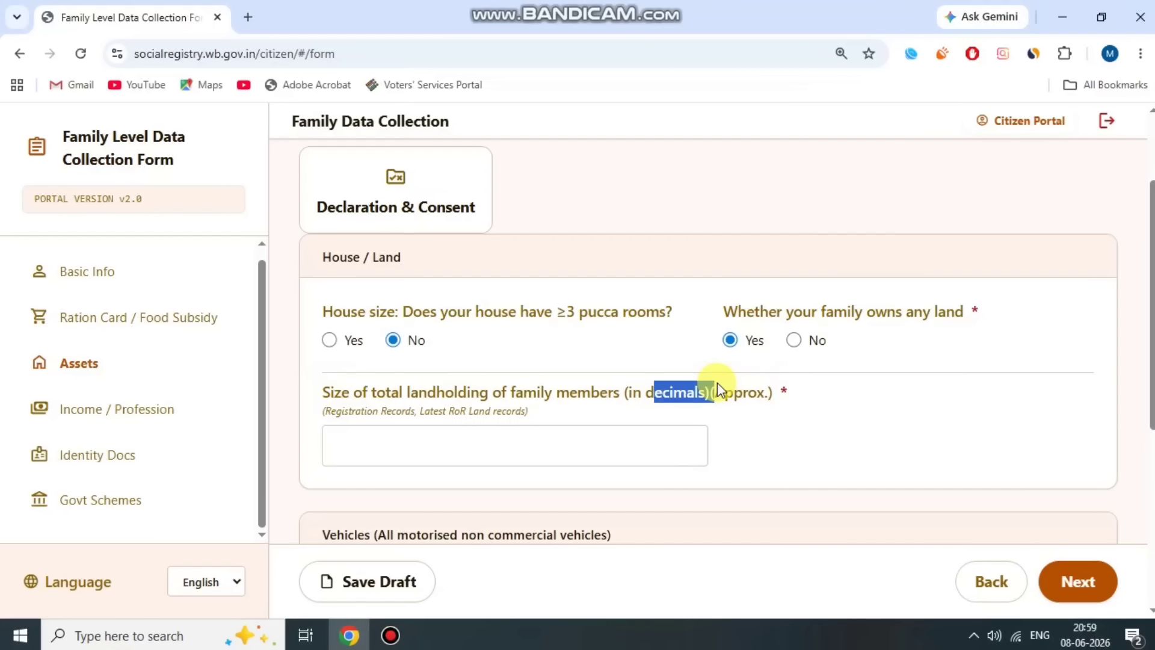
left_click(703, 385)
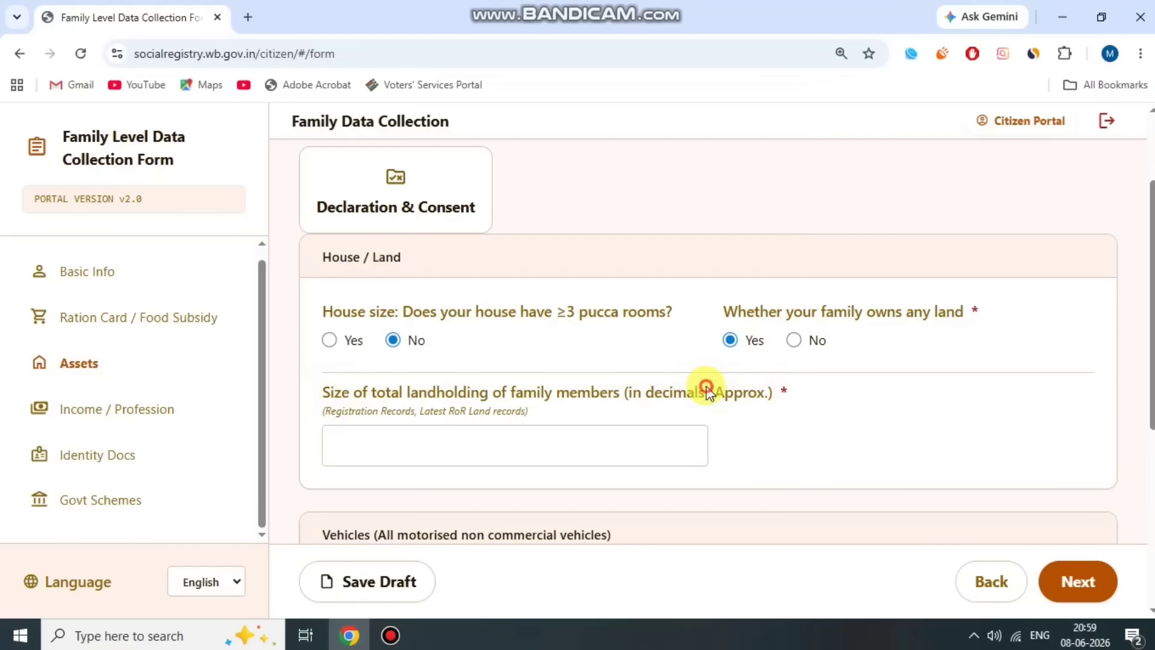
left_click(801, 343)
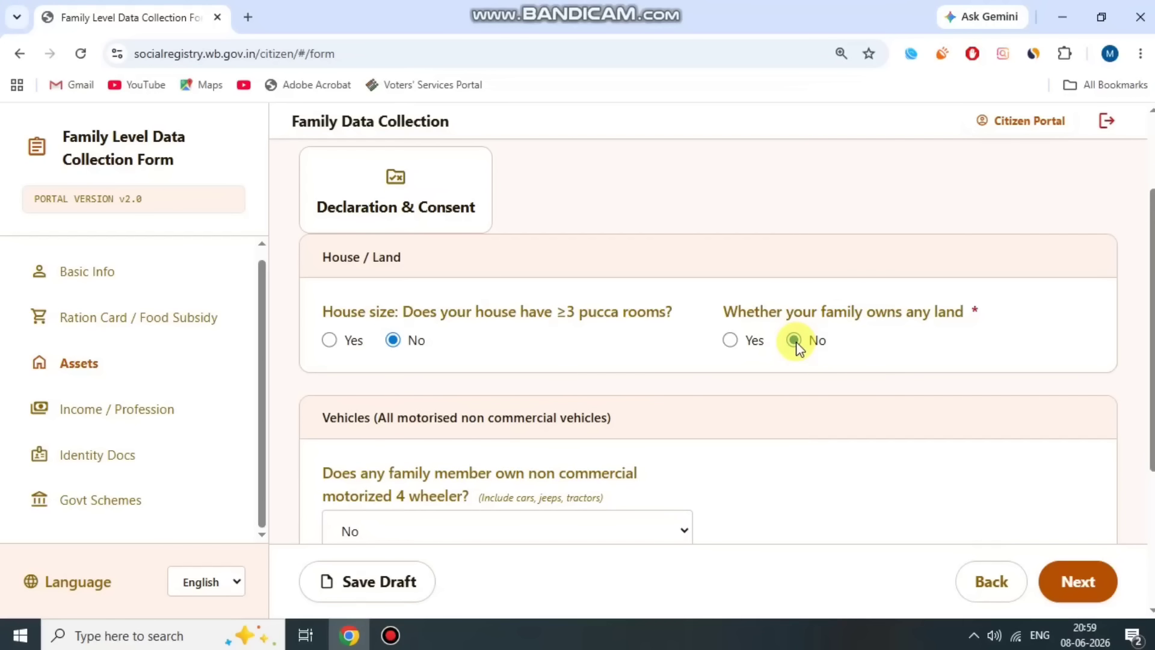
scroll(782, 358, "down", 3)
left_click_drag(329, 300, 494, 328)
left_click(473, 305)
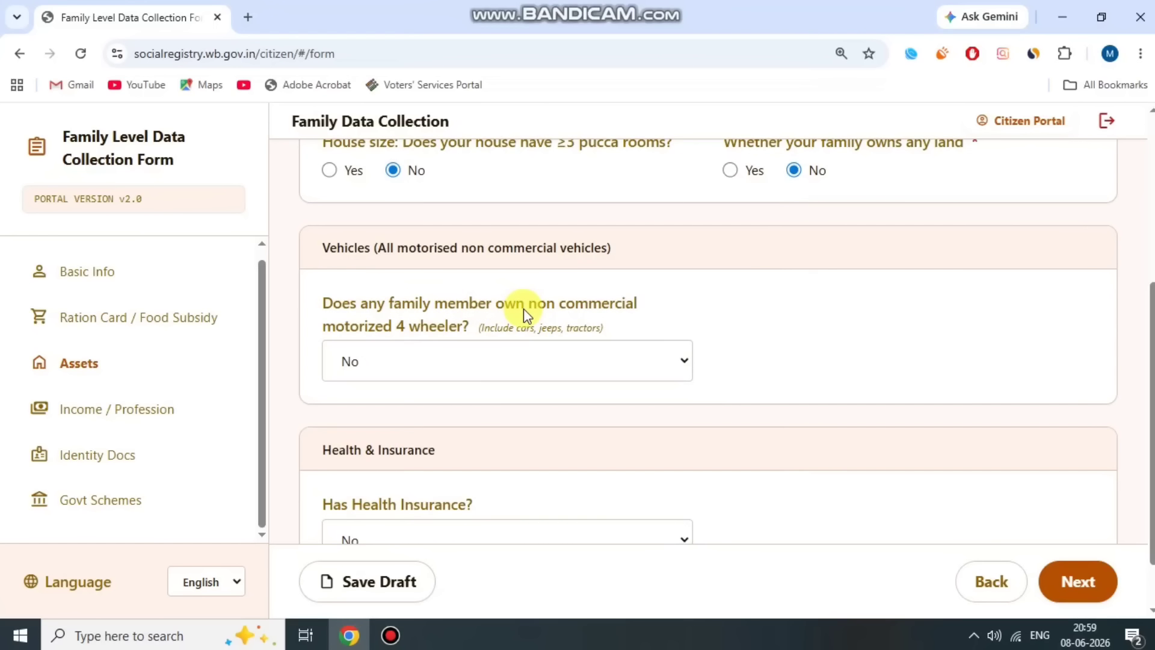
left_click(524, 363)
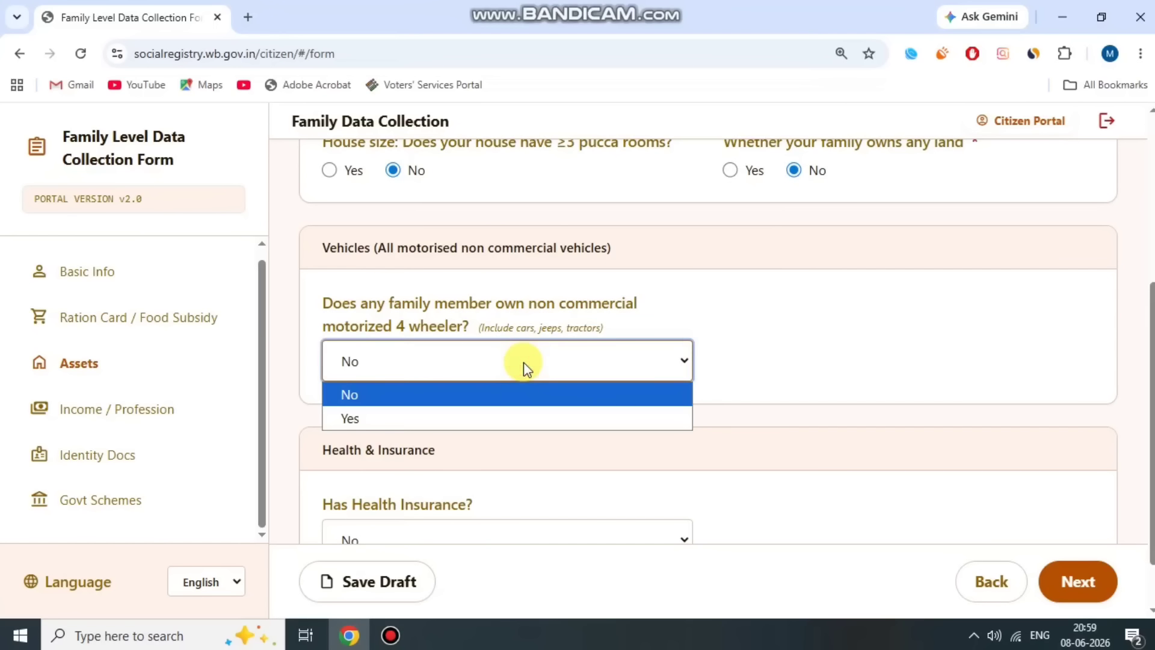
left_click(493, 417)
left_click_drag(701, 305, 897, 302)
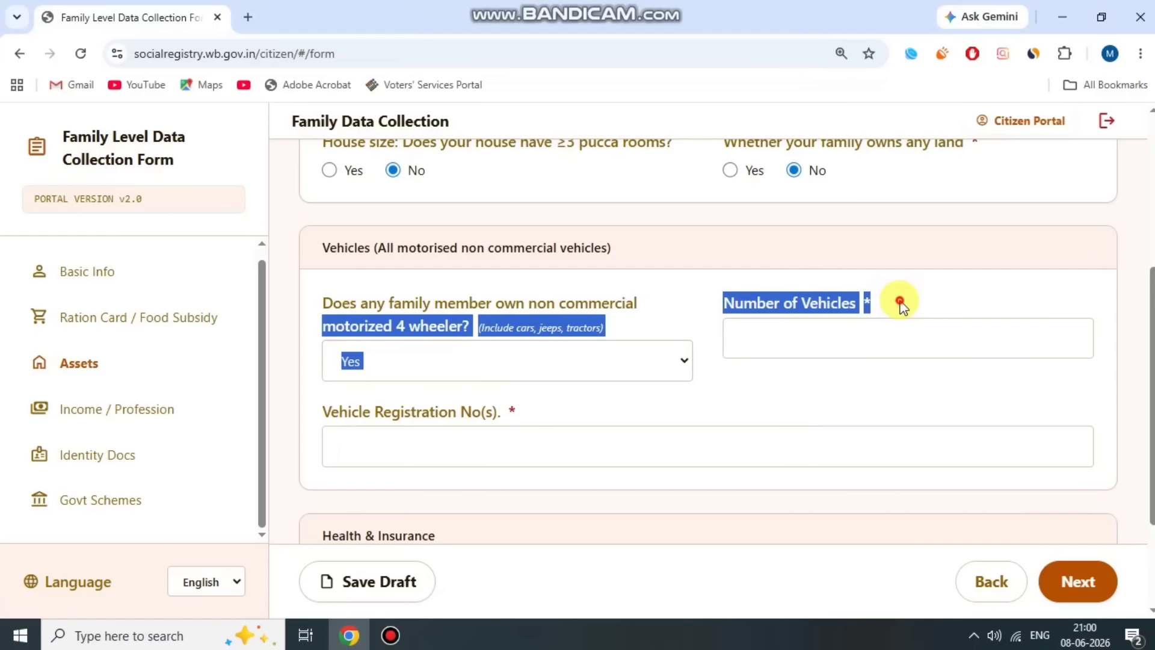
left_click(897, 302)
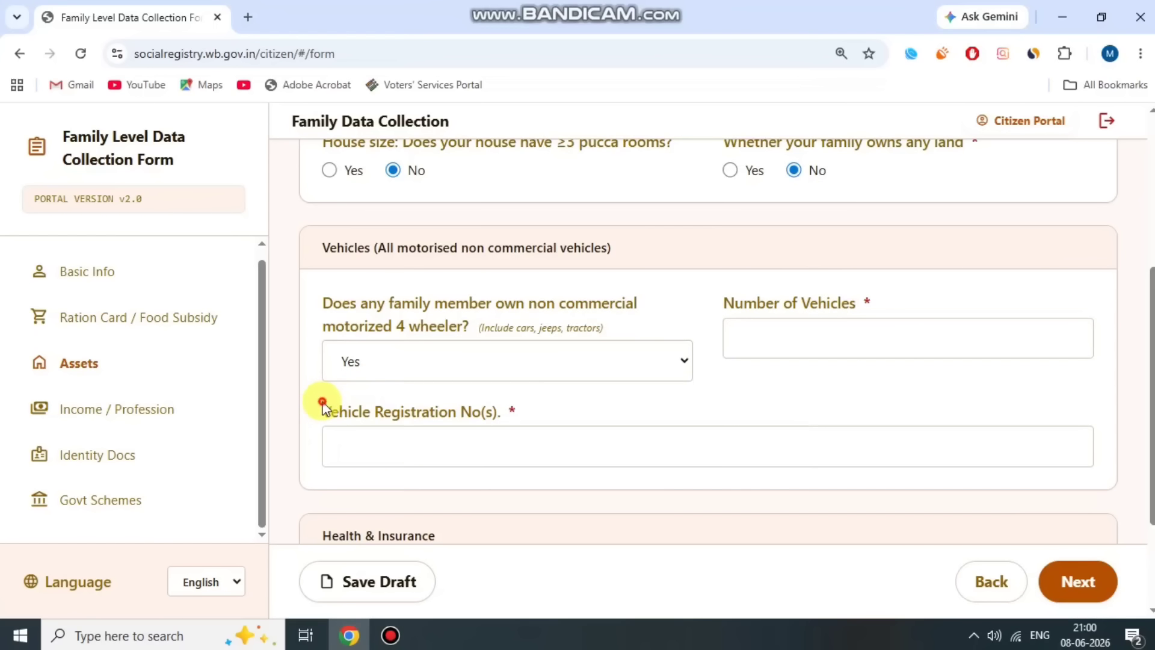
left_click_drag(323, 406, 572, 408)
left_click(572, 407)
left_click(535, 358)
left_click(443, 395)
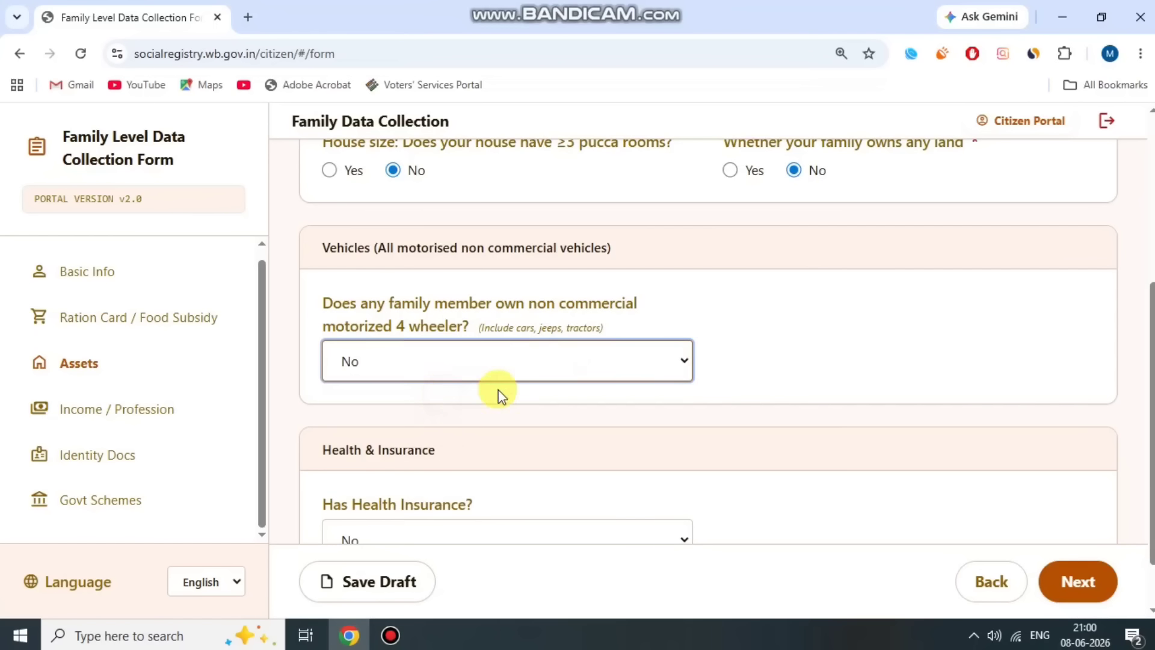
left_click(576, 321)
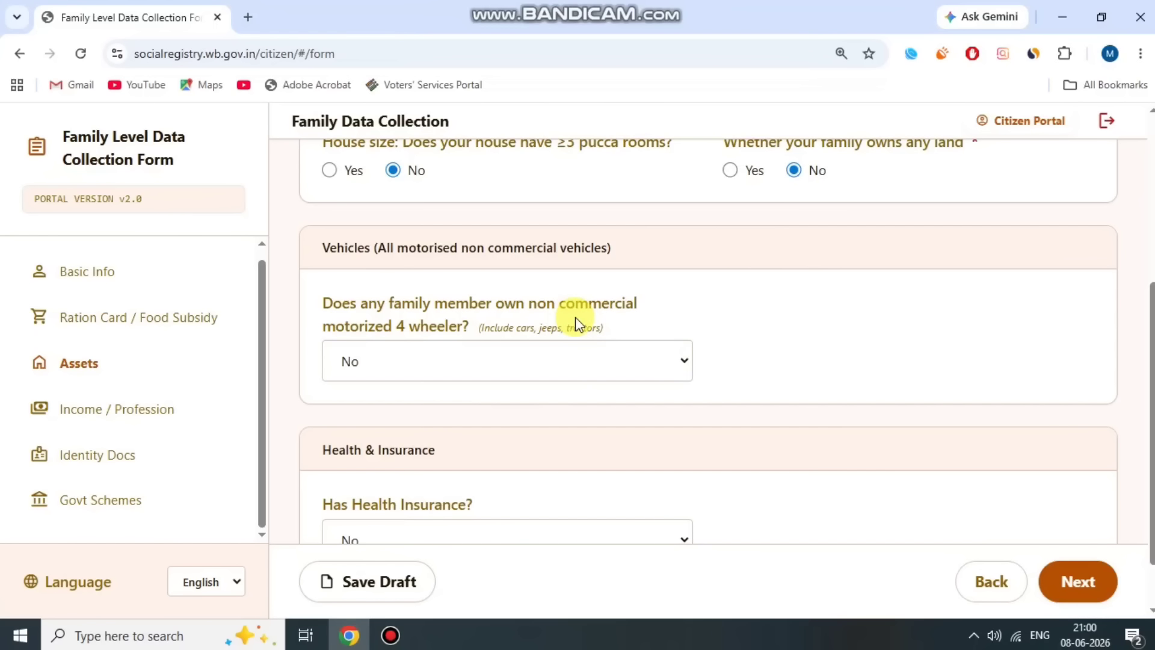
scroll(576, 323, "down", 2)
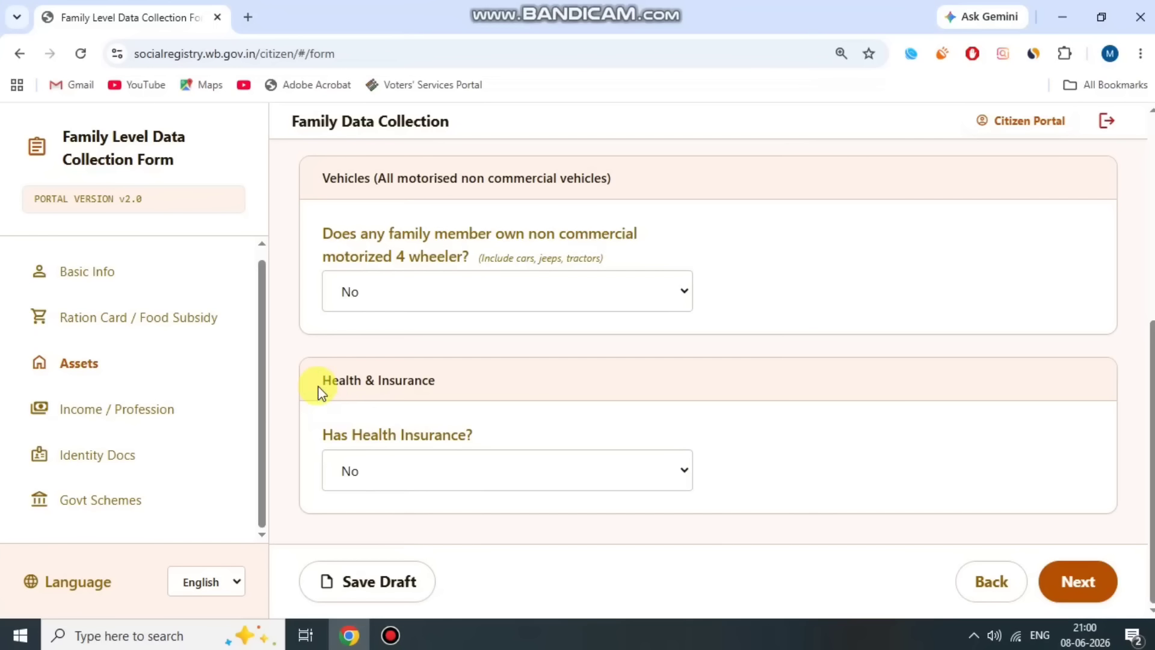
- Set health insurance to Yes and switch the insurance type from Private to Government
left_click_drag(317, 386, 522, 375)
left_click_drag(320, 428, 518, 427)
left_click(518, 427)
left_click(490, 464)
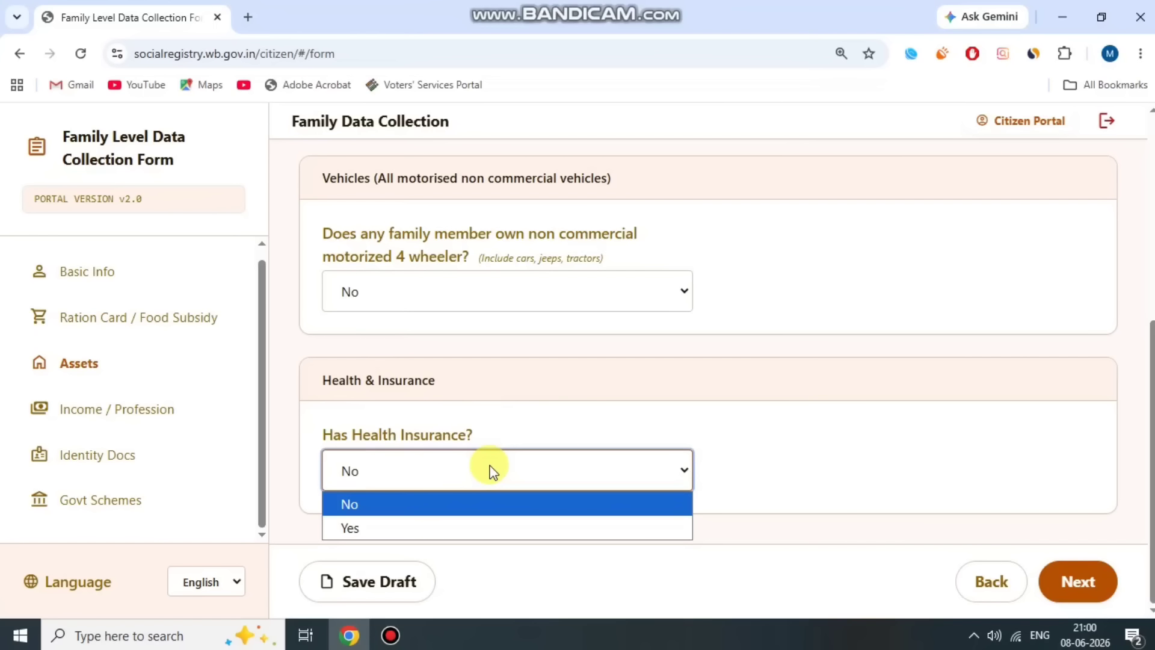
left_click(453, 521)
scroll(510, 430, "down", 2)
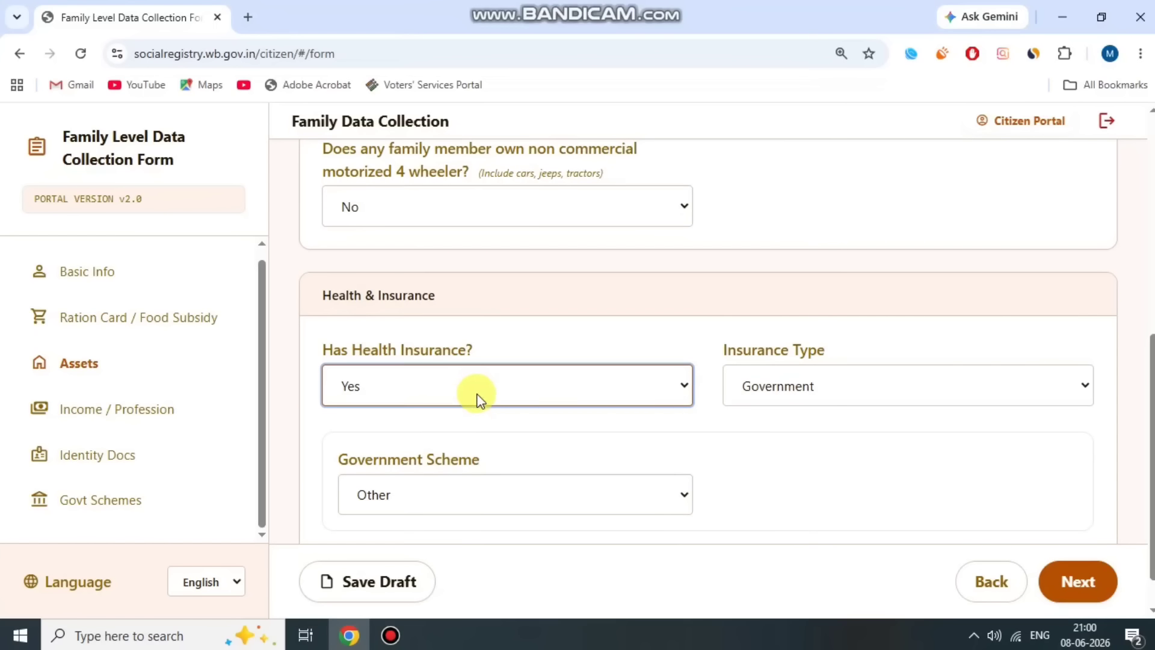
left_click_drag(719, 345, 881, 343)
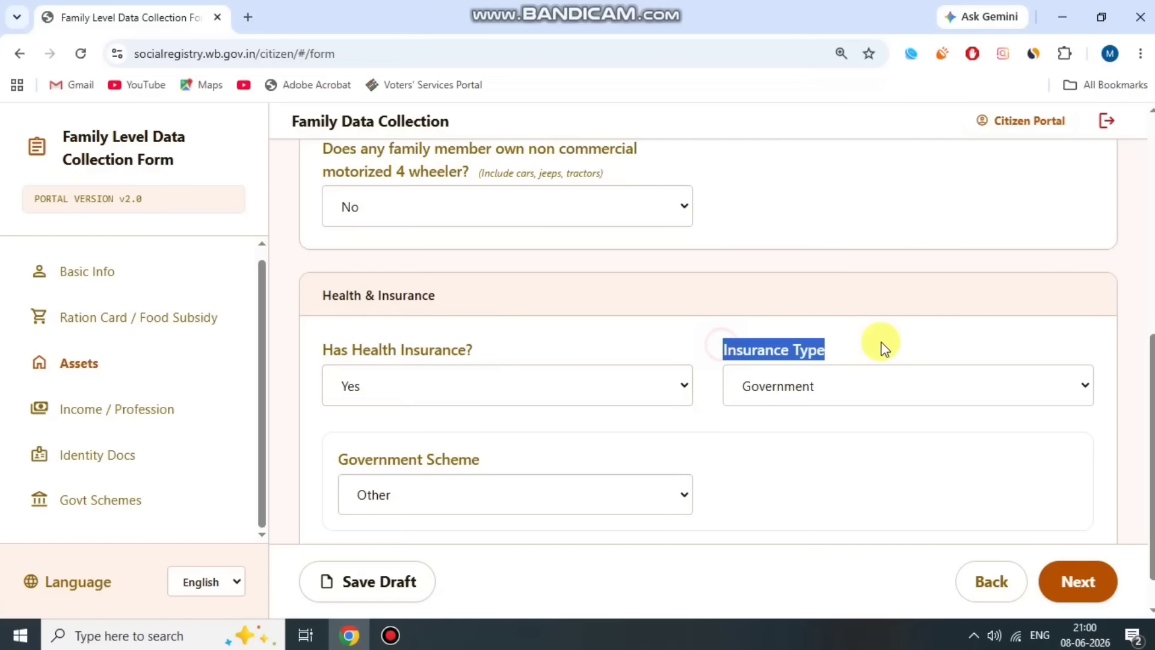
left_click(814, 391)
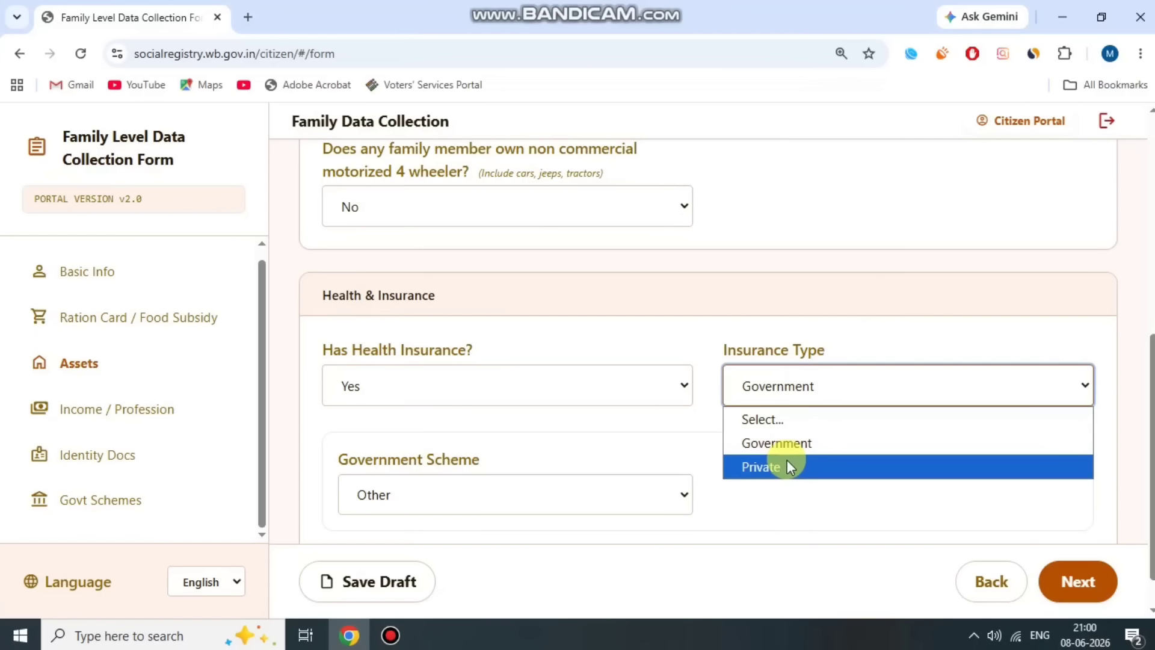
left_click(791, 466)
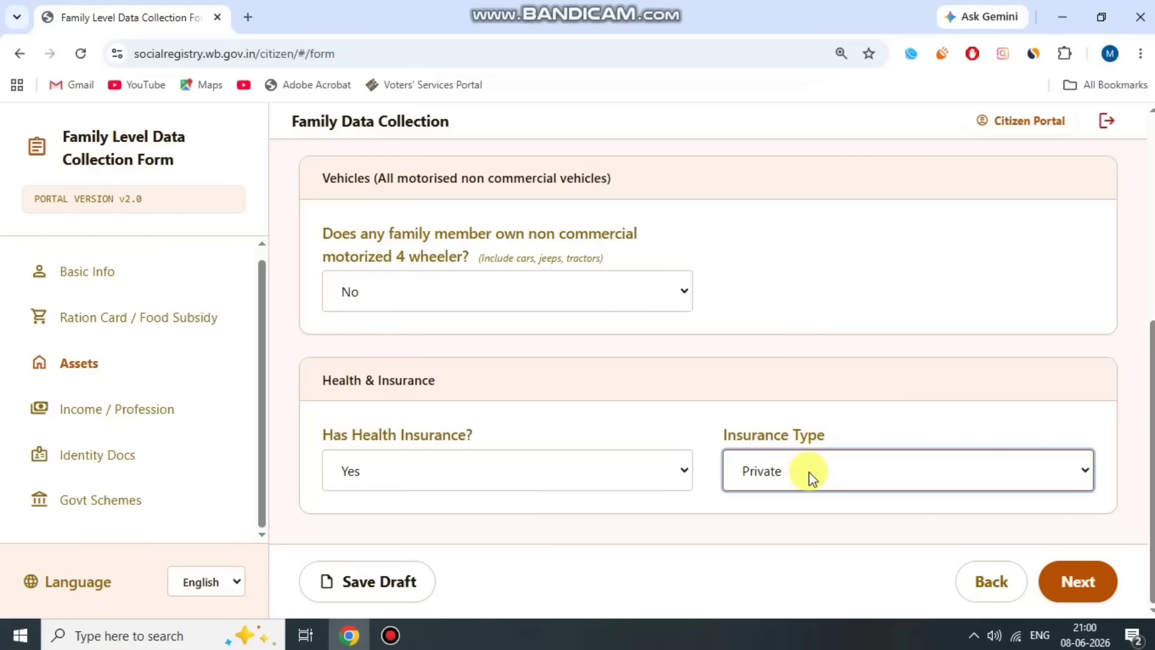
left_click(806, 472)
left_click(803, 524)
- Choose Swasthya Sathi as the government scheme and view the URN Number field
scroll(812, 418, "down", 1)
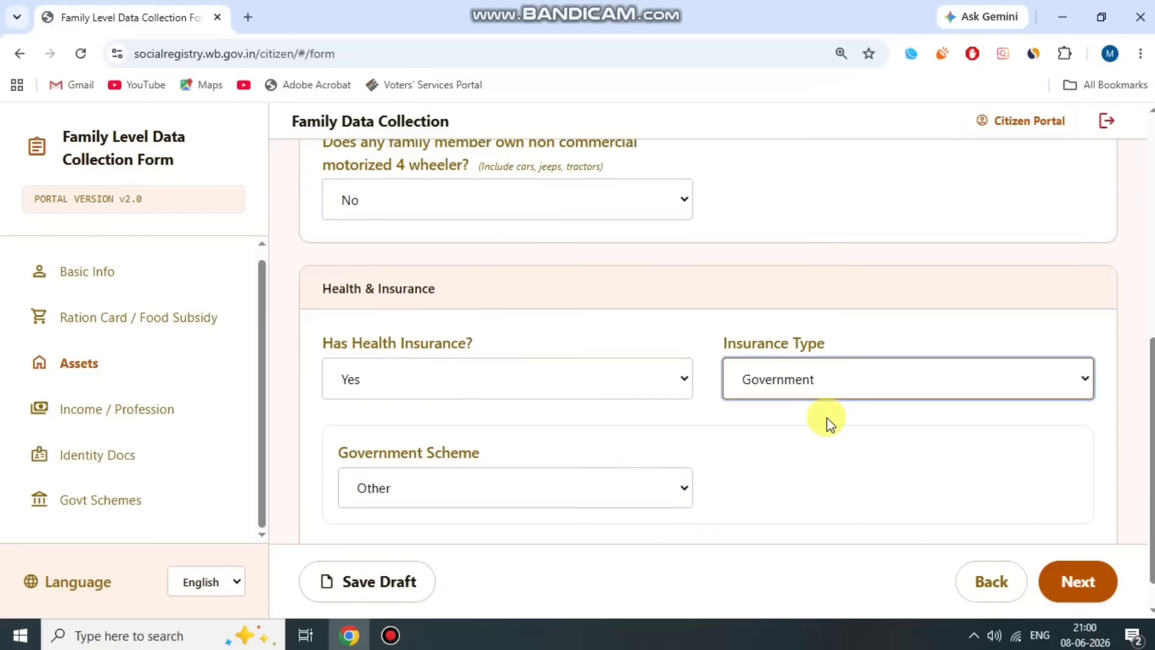
left_click_drag(349, 417, 477, 400)
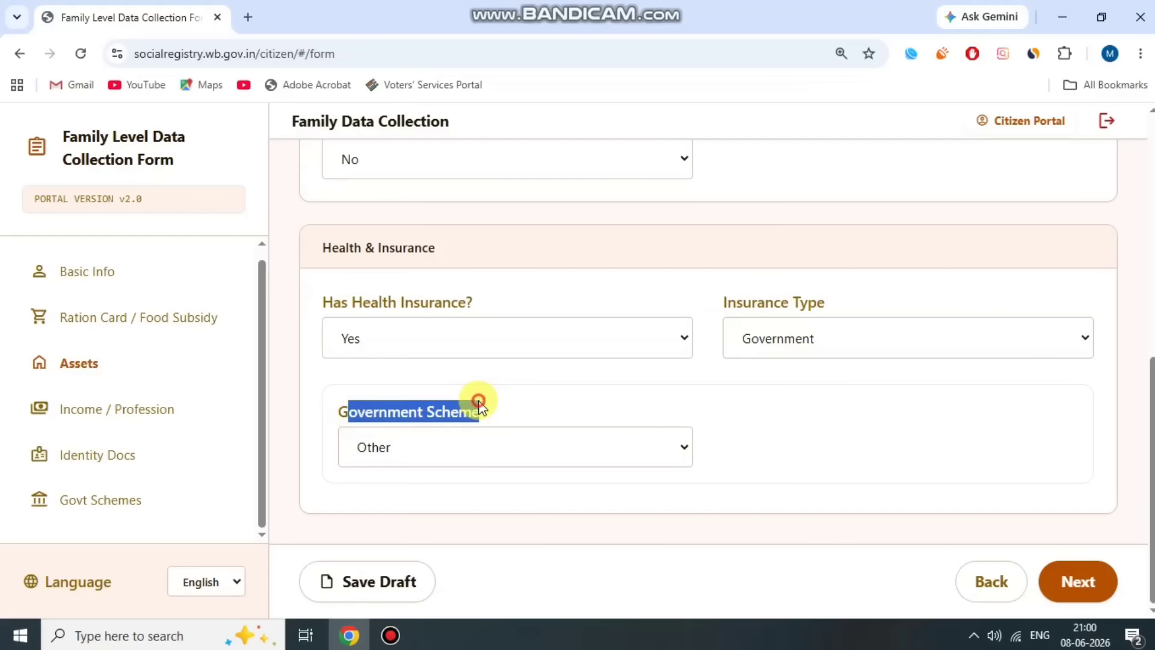
left_click(470, 403)
left_click(491, 442)
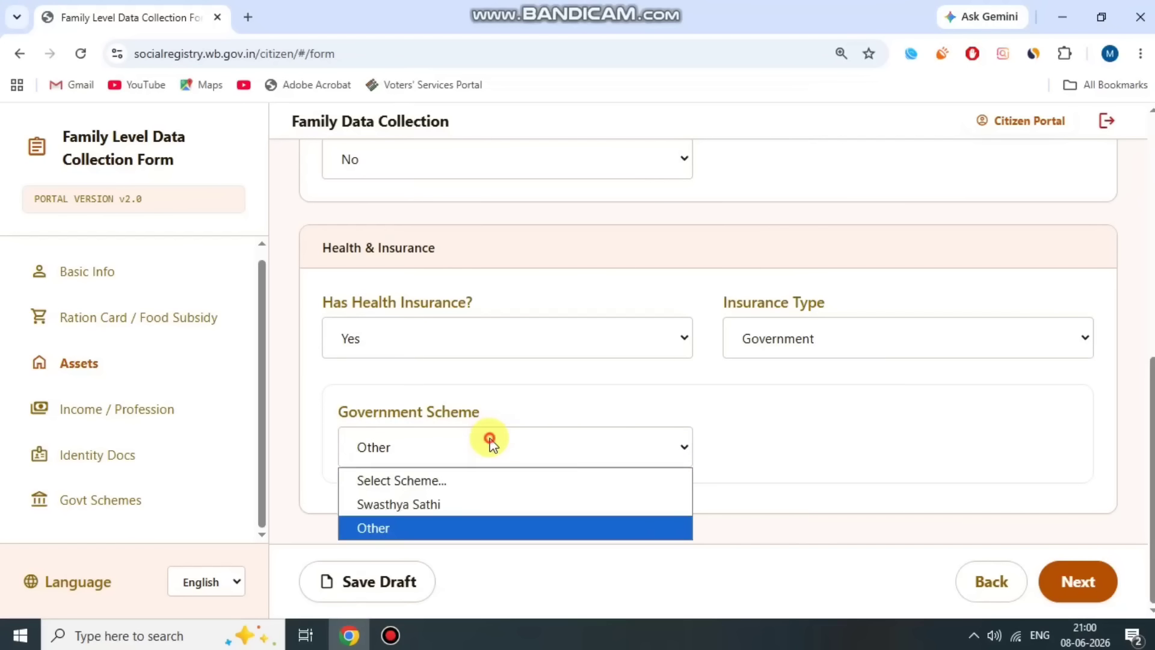
left_click(451, 505)
left_click(563, 416)
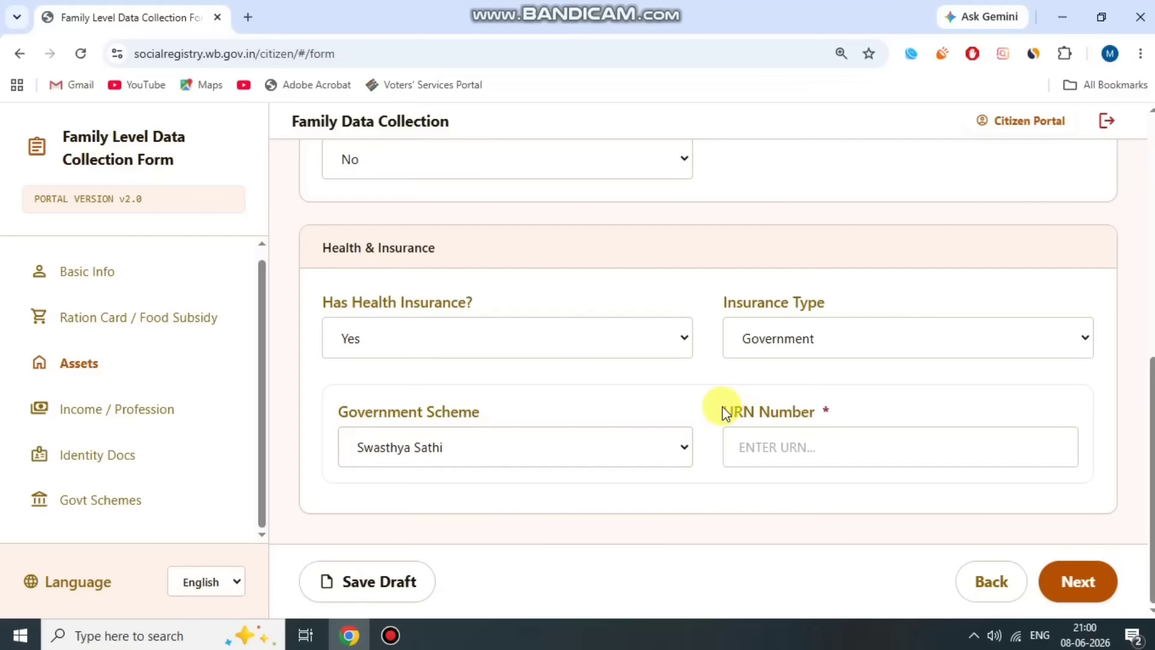
left_click_drag(728, 409, 907, 413)
left_click(907, 414)
- Reset Has Health Insurance? to No and continue to Income / Profession
left_click(479, 339)
left_click(485, 368)
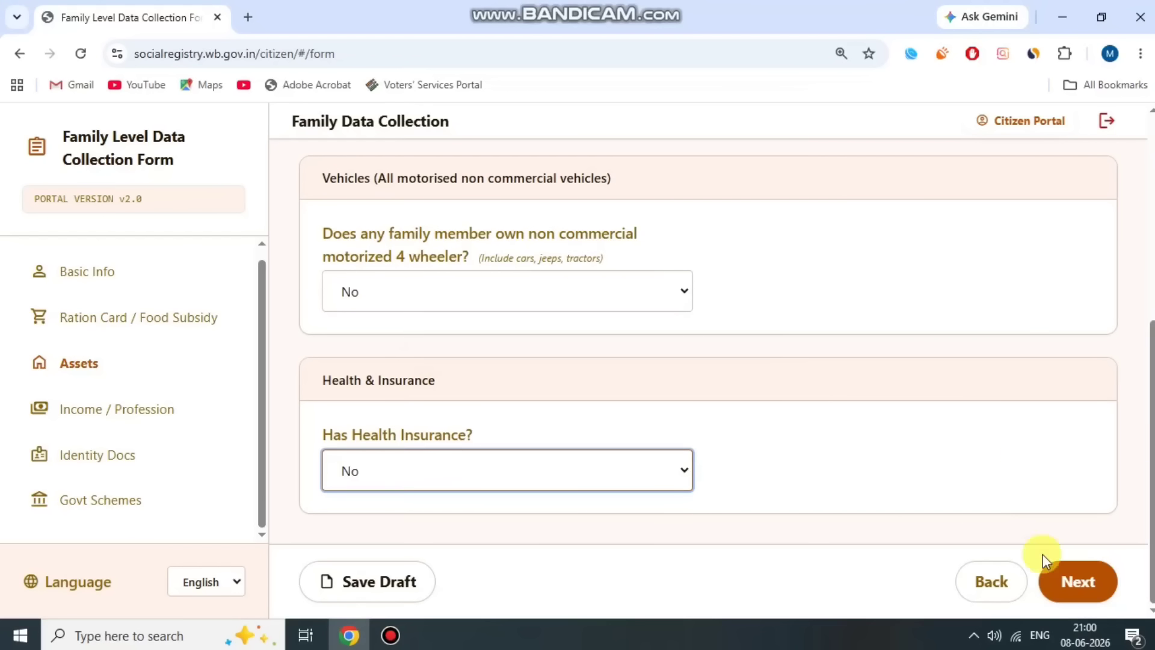
left_click(1079, 584)
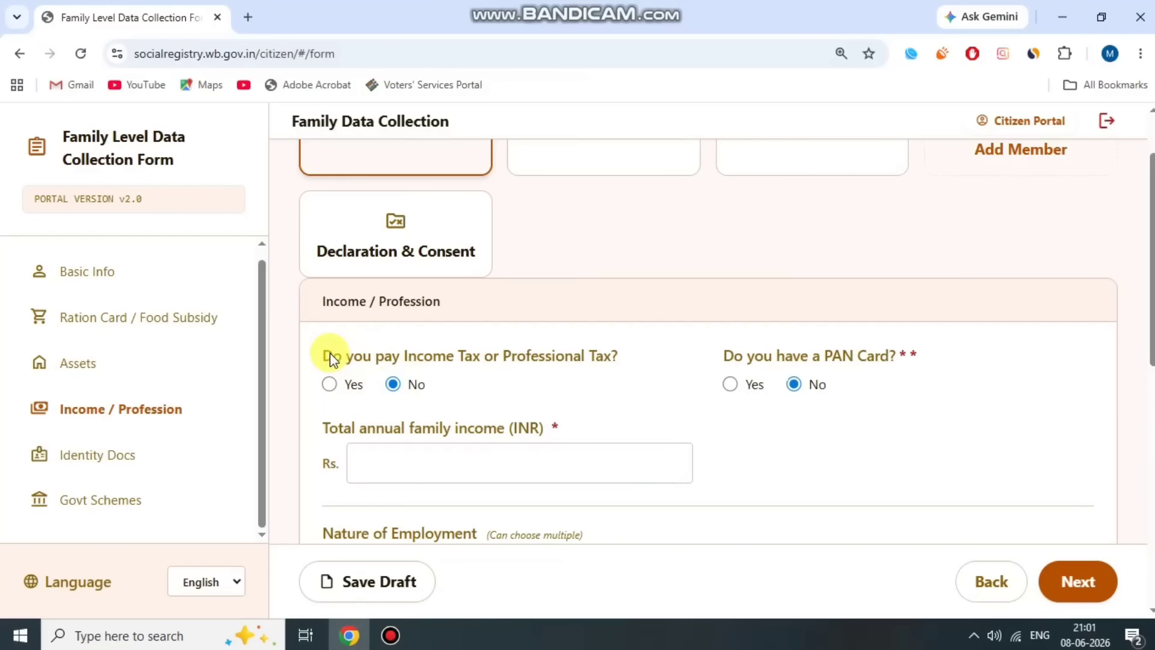
- Try Yes on the income tax and PAN card questions, leaving both at No
left_click_drag(330, 355, 565, 350)
left_click(569, 349)
left_click(330, 384)
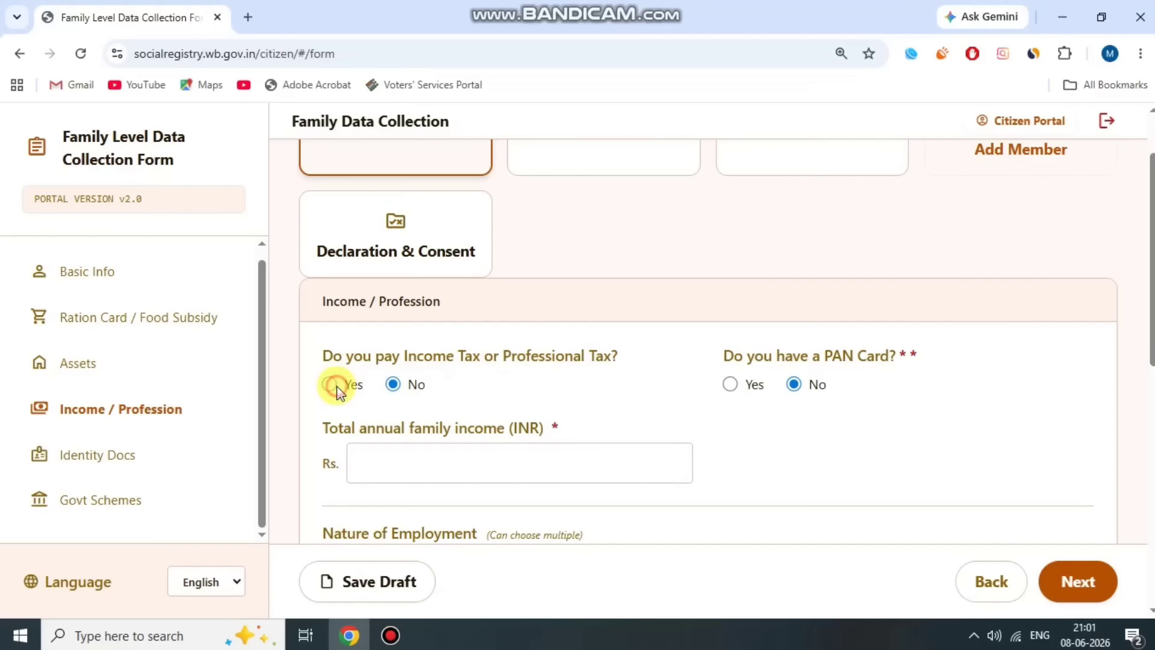
left_click(392, 384)
left_click_drag(727, 360, 831, 355)
left_click(879, 348)
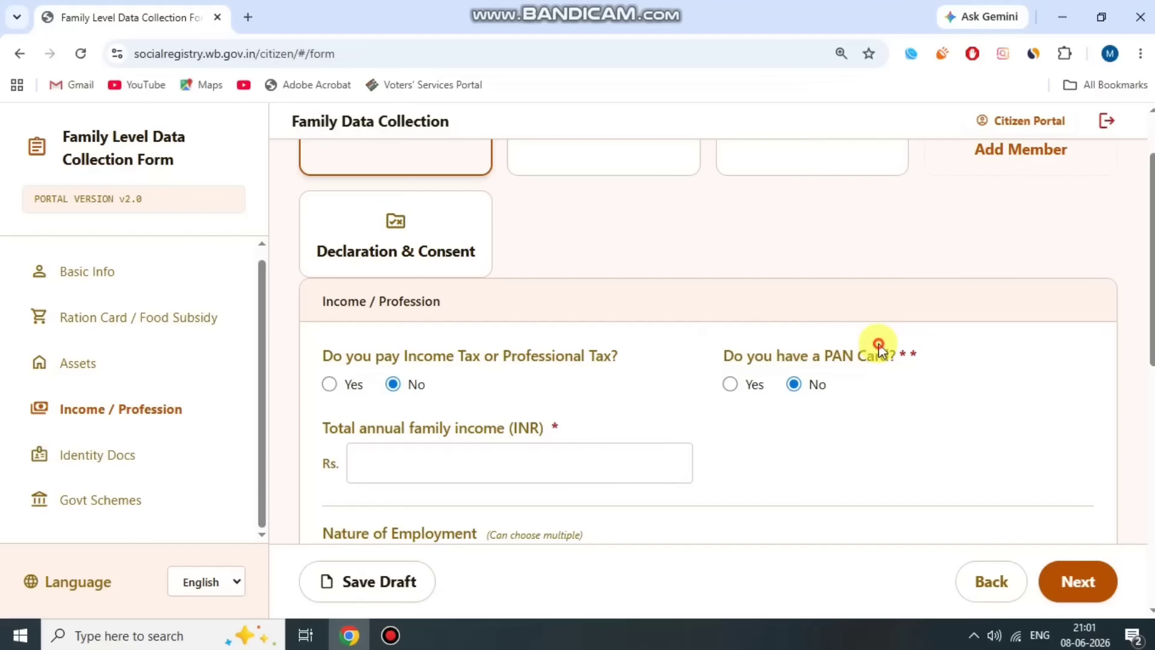
left_click(730, 385)
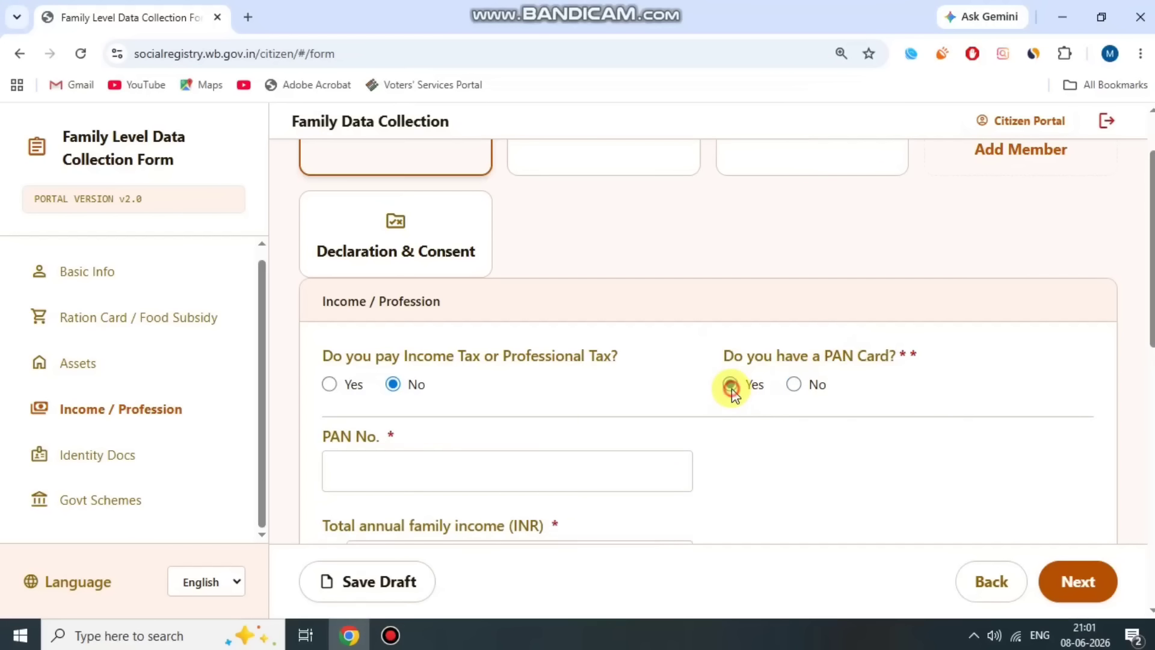
left_click_drag(319, 437, 395, 434)
left_click(398, 432)
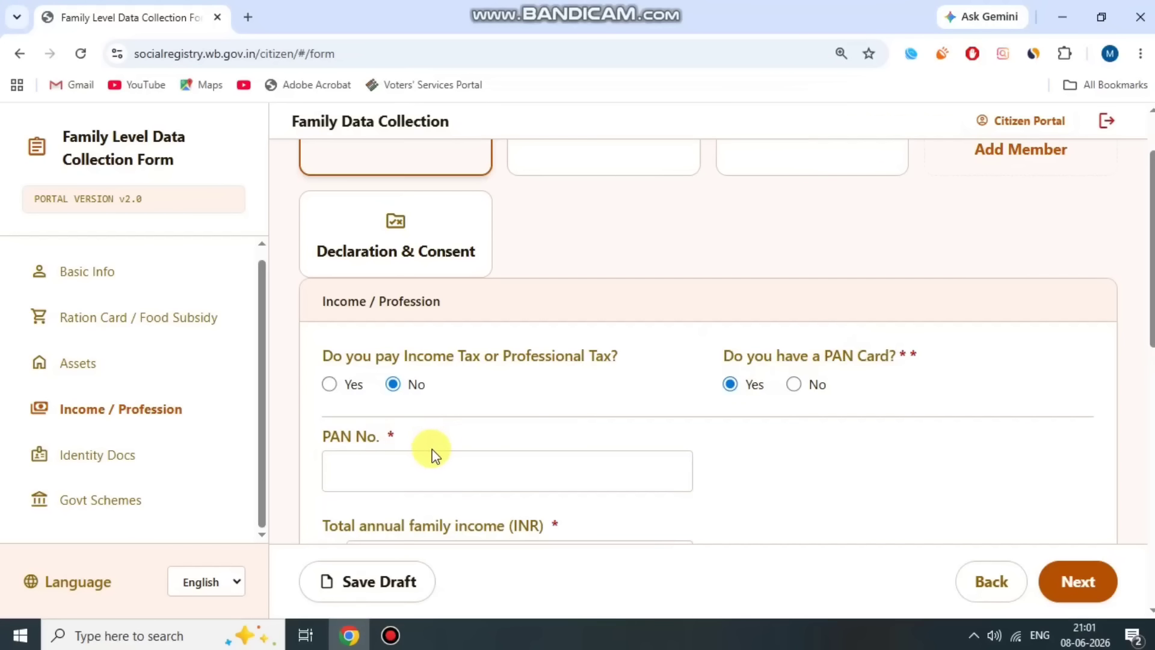
left_click(795, 384)
- Enter 75000 as the total annual family income
scroll(806, 400, "down", 1)
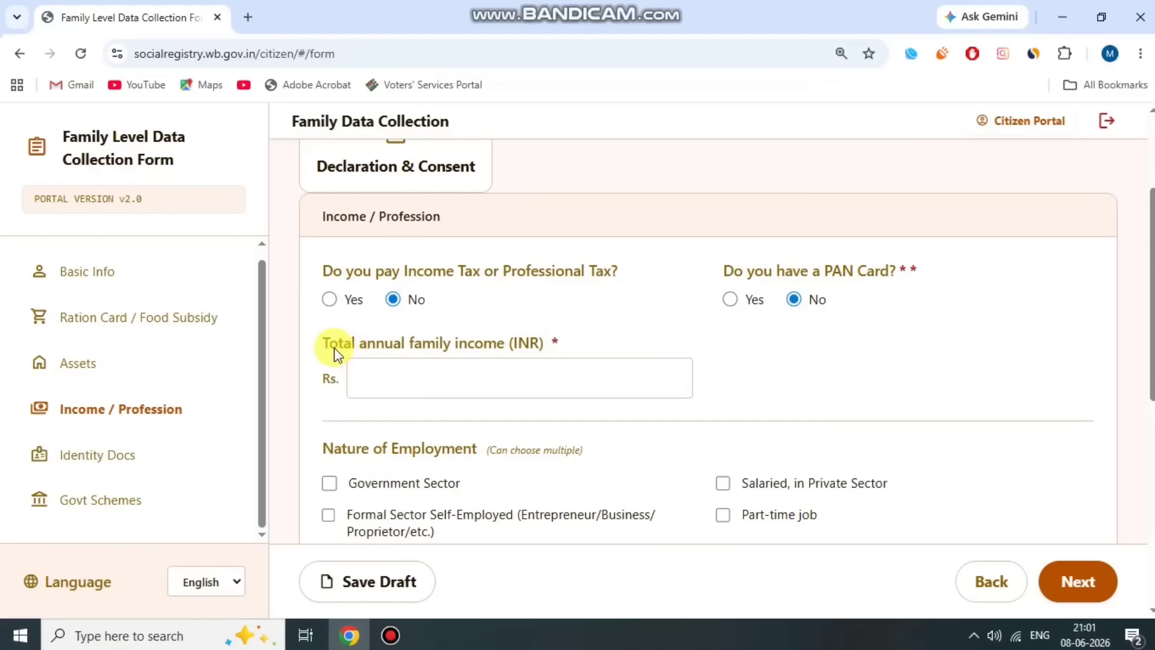
left_click_drag(325, 344, 513, 343)
left_click(559, 333)
left_click(485, 383)
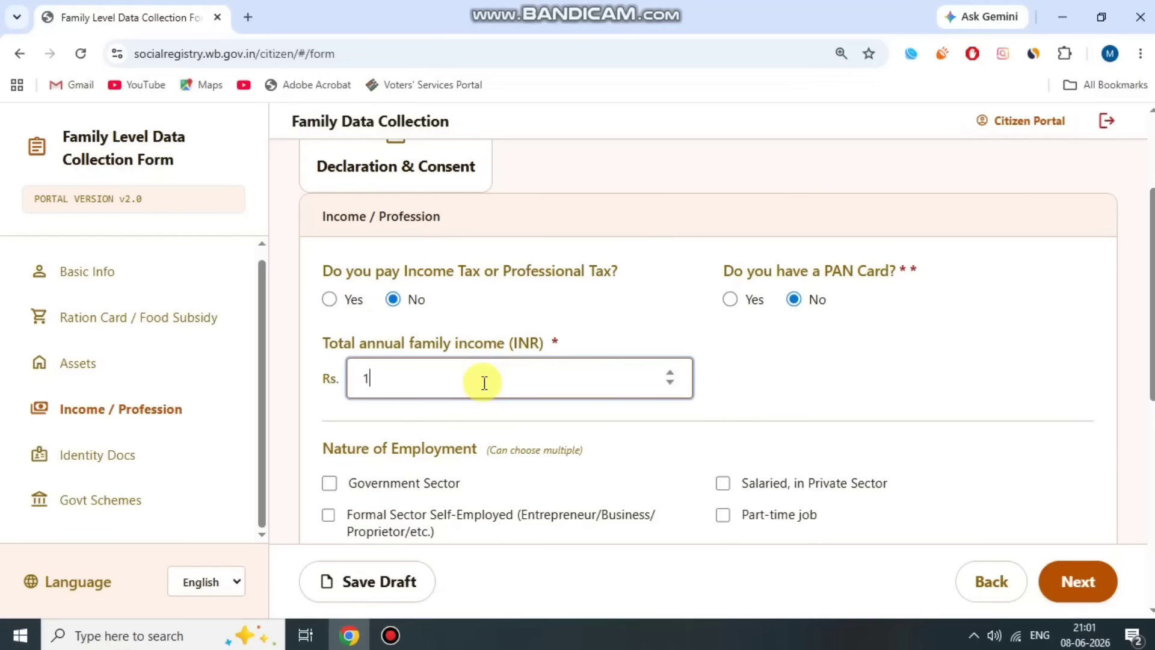
key("BackSpace")
left_click(514, 306)
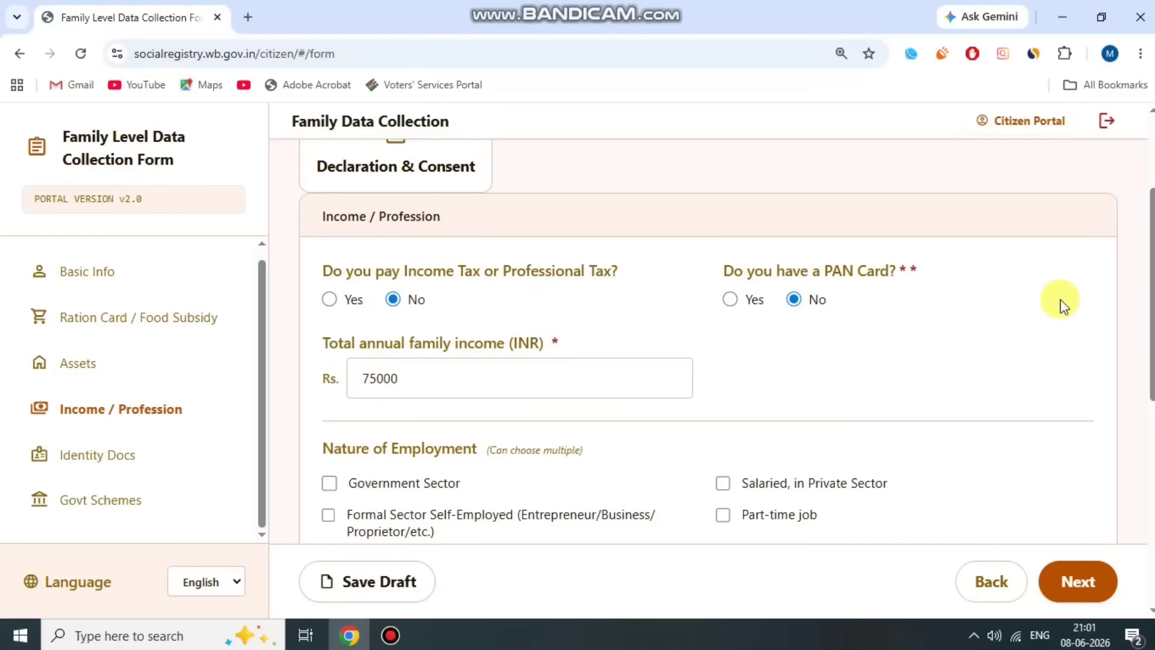
- Mark the member as Unemployed under Nature of Employment
scroll(674, 456, "down", 3)
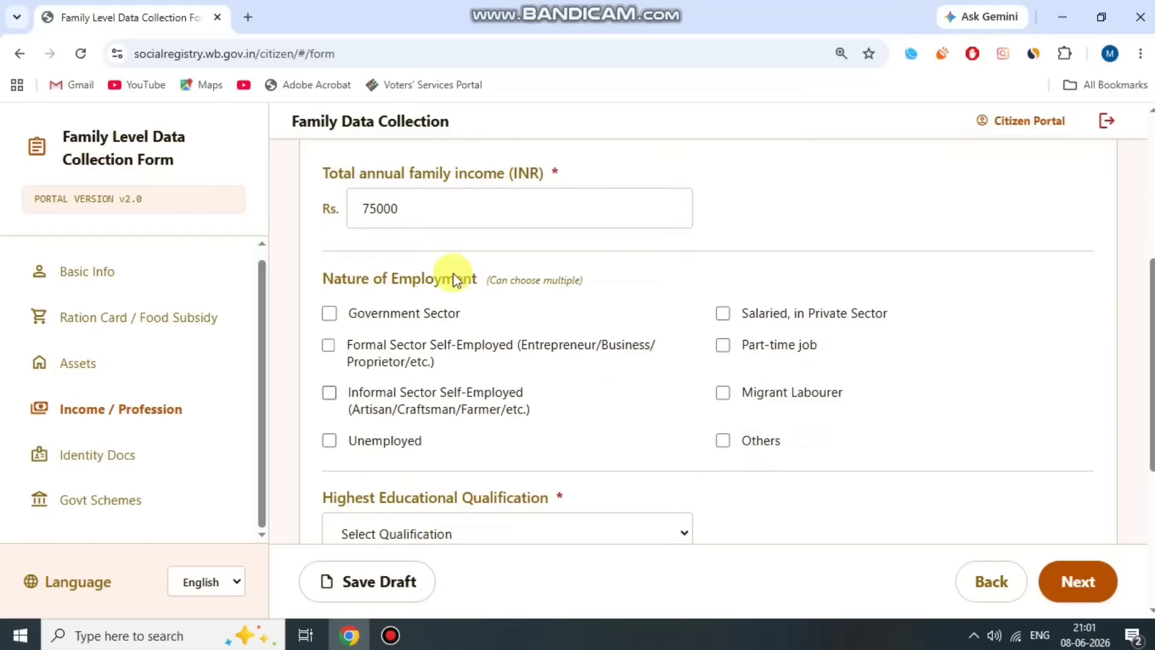
left_click_drag(321, 277, 554, 269)
left_click(554, 269)
scroll(601, 287, "down", 1)
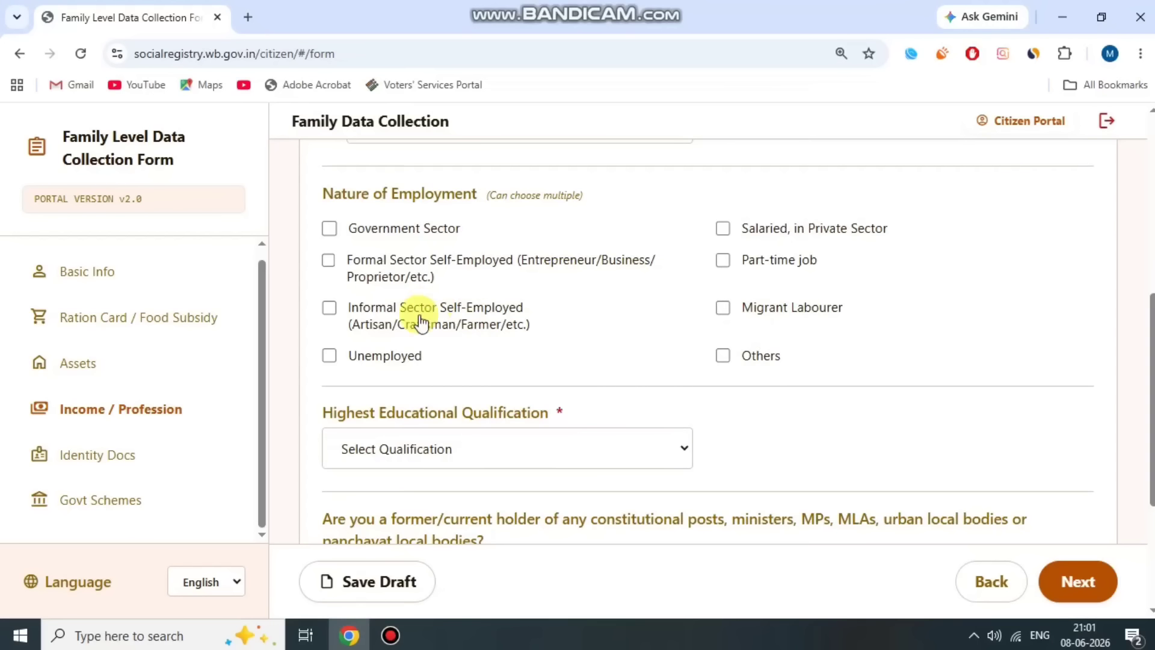
left_click(330, 356)
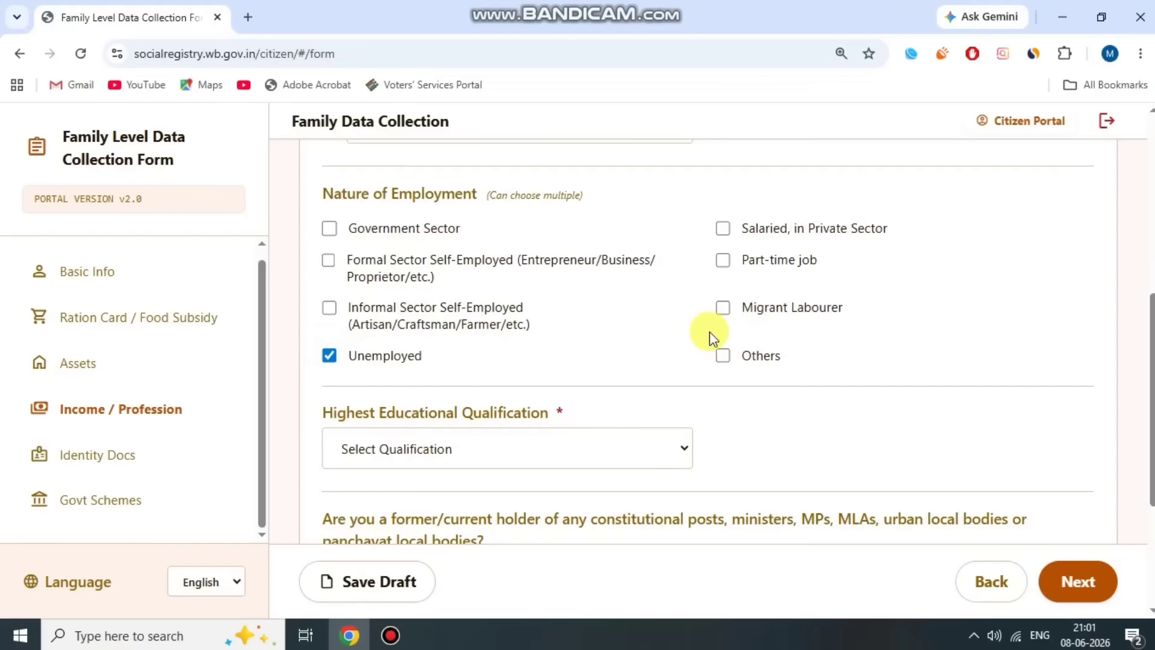
- Set the highest educational qualification to Illiterate
scroll(608, 377, "down", 1)
double_click(337, 326)
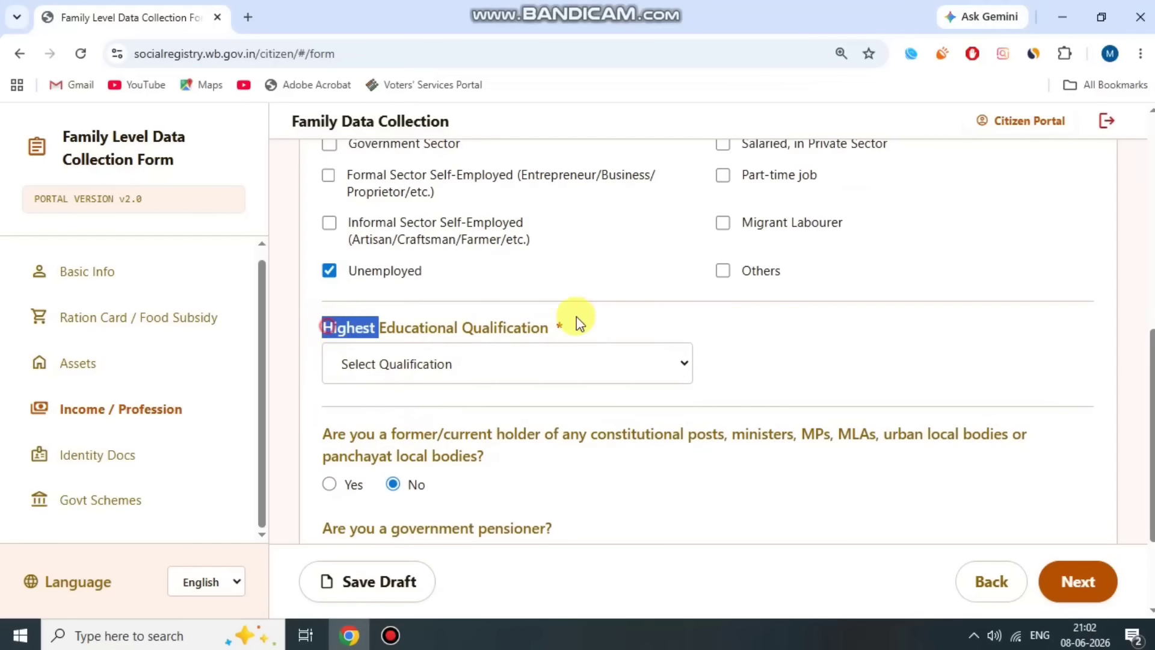
left_click(619, 314)
left_click(561, 366)
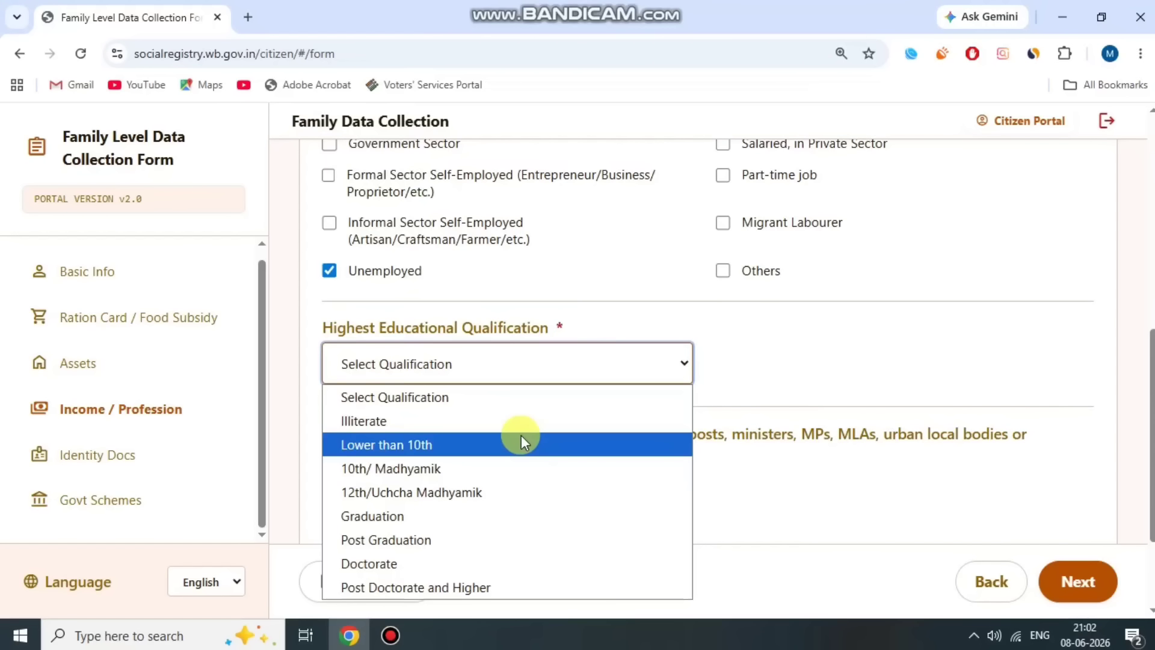
left_click(490, 421)
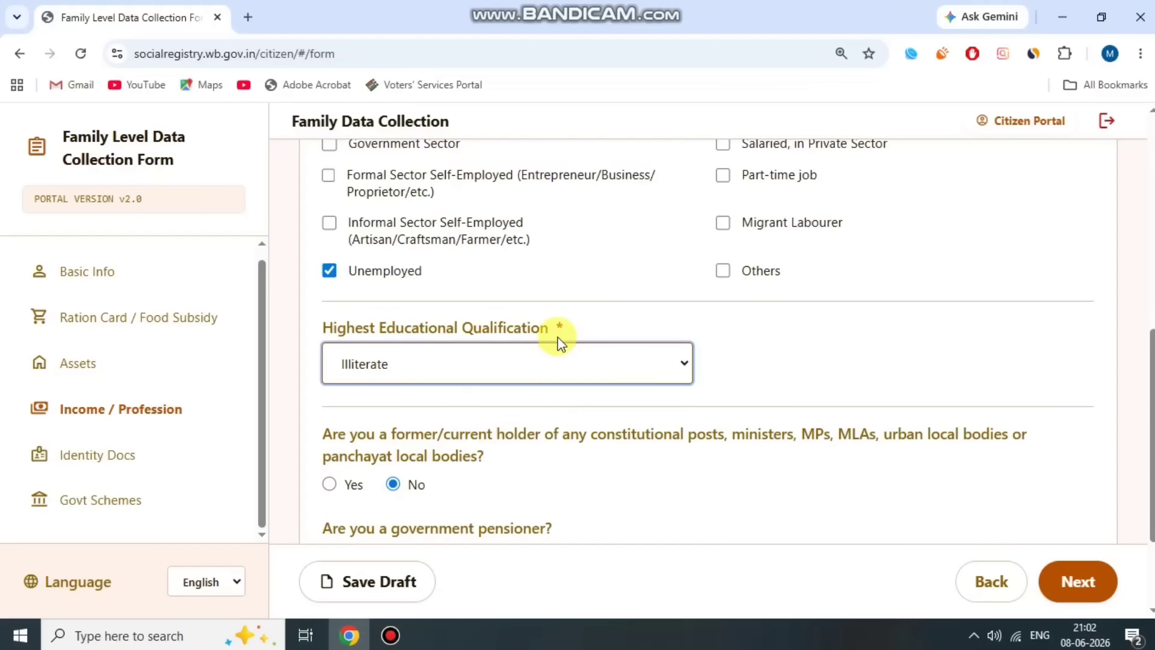
left_click(565, 320)
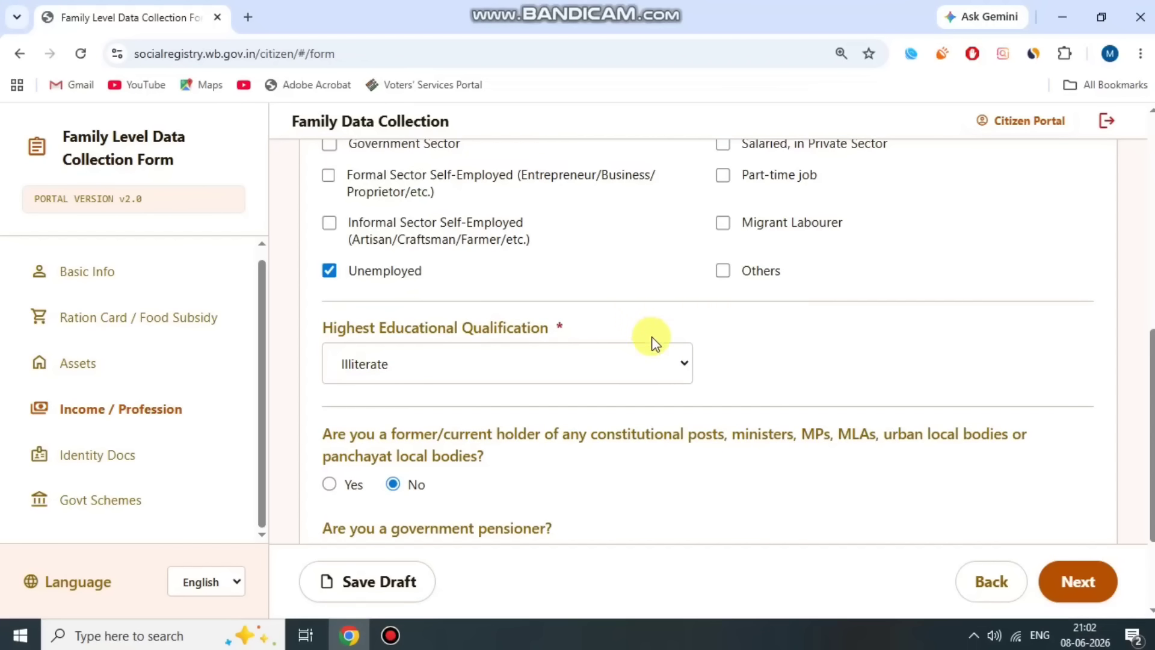
- Leave constitutional posts, government pensioner and GST registration at No, then continue to Identity Docs
scroll(655, 343, "down", 3)
left_click_drag(330, 287, 962, 288)
left_click(795, 287)
left_click(966, 286)
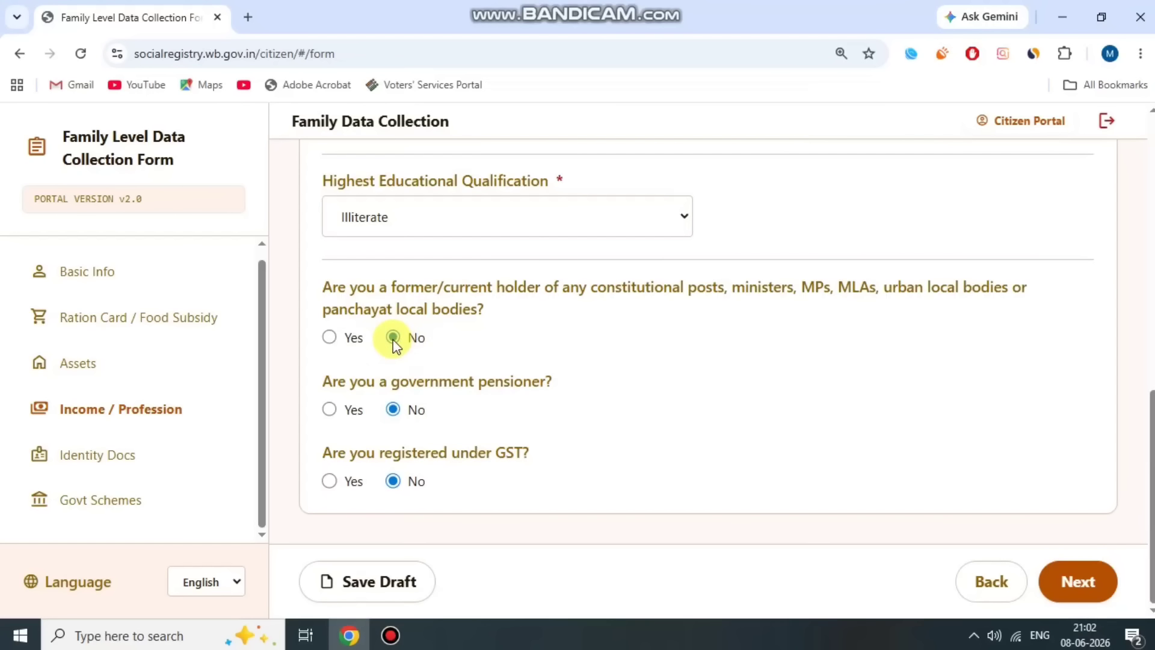
left_click_drag(332, 381, 554, 381)
left_click(554, 381)
left_click(329, 411)
left_click(392, 408)
left_click_drag(348, 453, 602, 454)
left_click(602, 453)
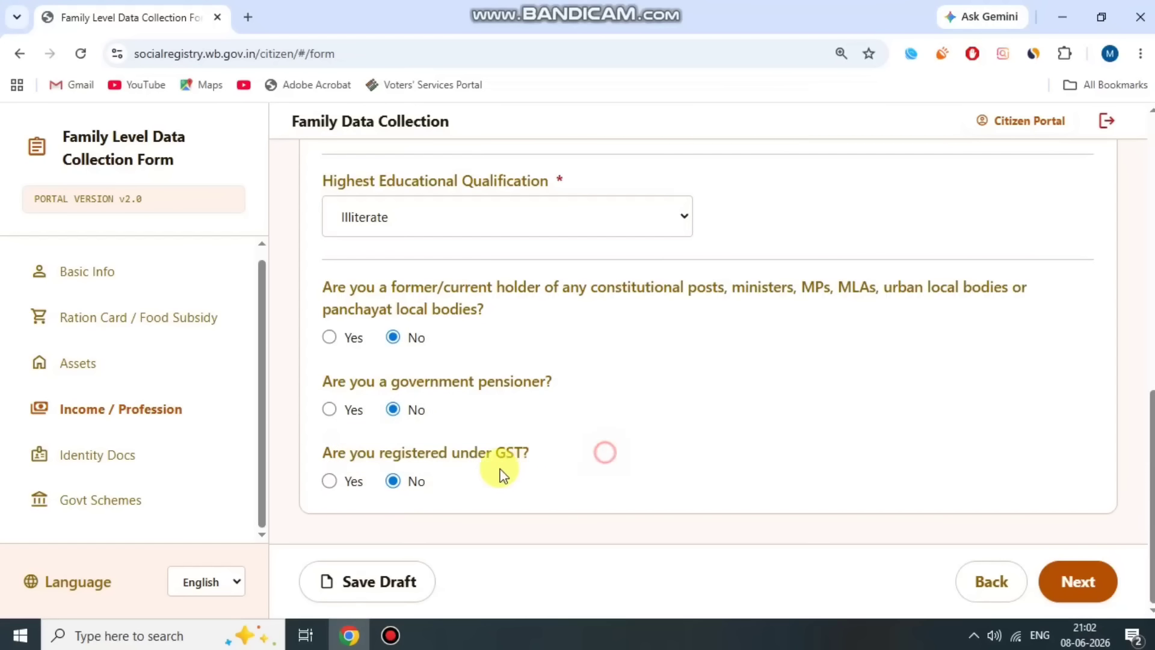
left_click(385, 481)
left_click(1080, 579)
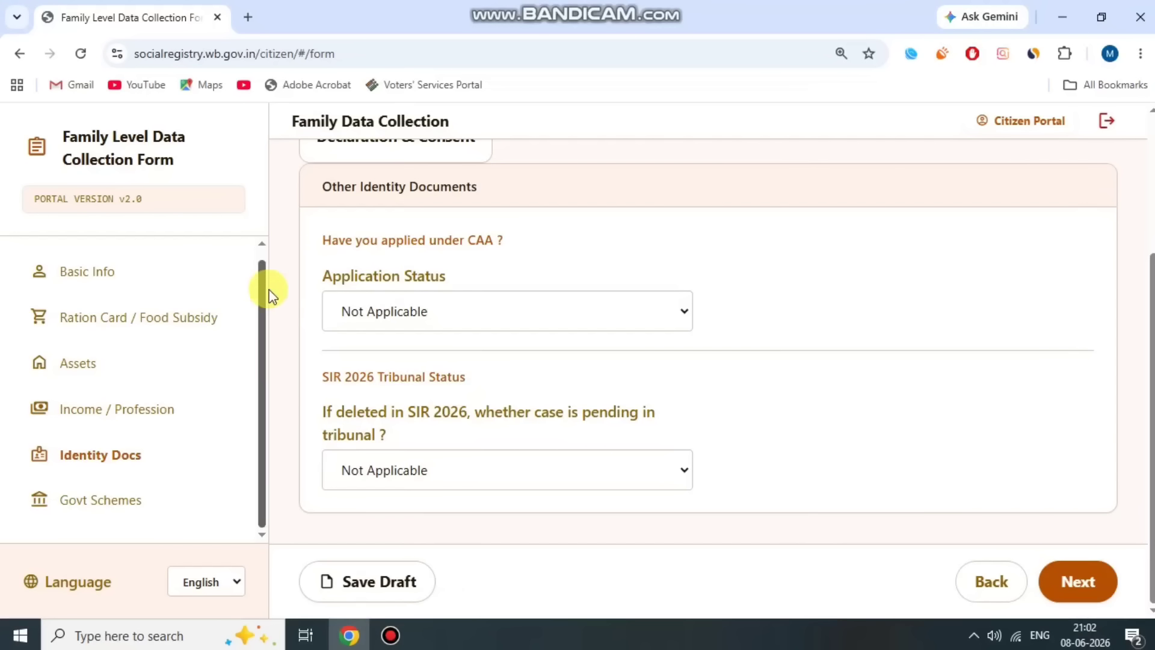
- Keep CAA Application Status and SIR 2026 Tribunal Status at Not Applicable, then continue to Govt Schemes
left_click_drag(323, 239, 531, 264)
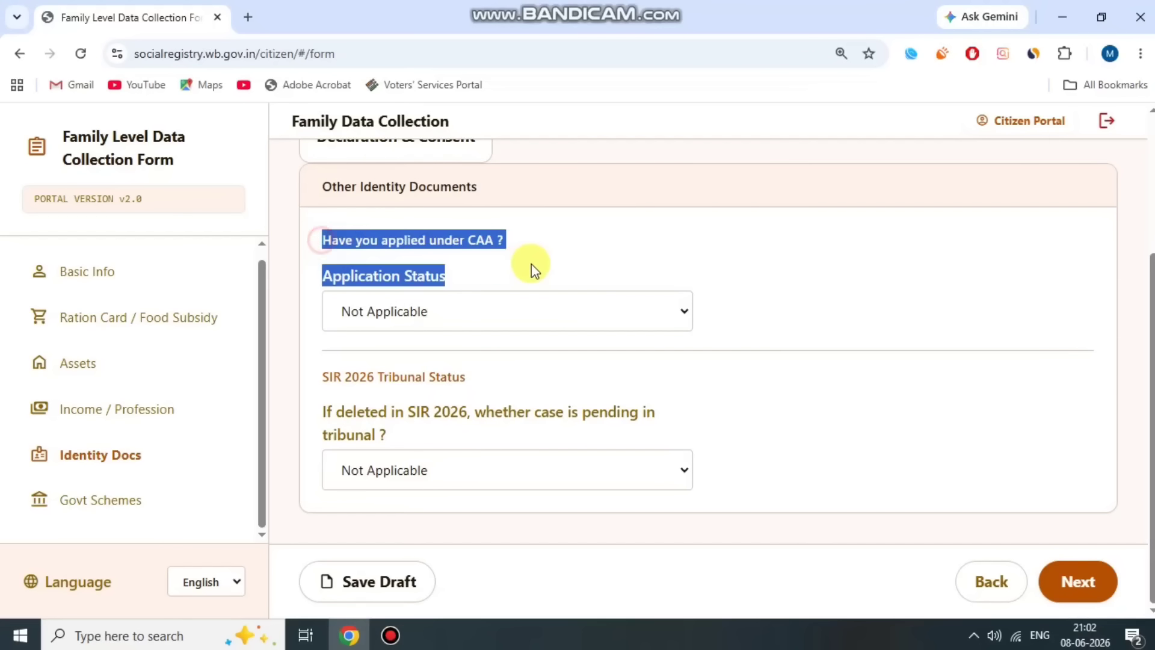
left_click(532, 263)
left_click(505, 310)
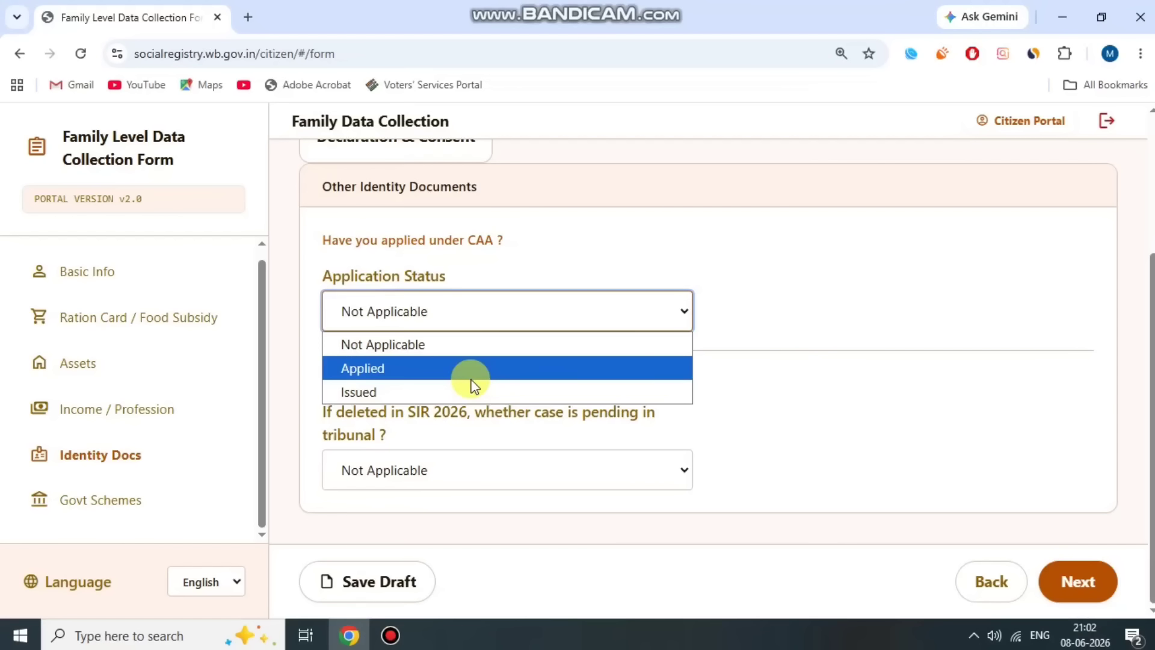
left_click(448, 344)
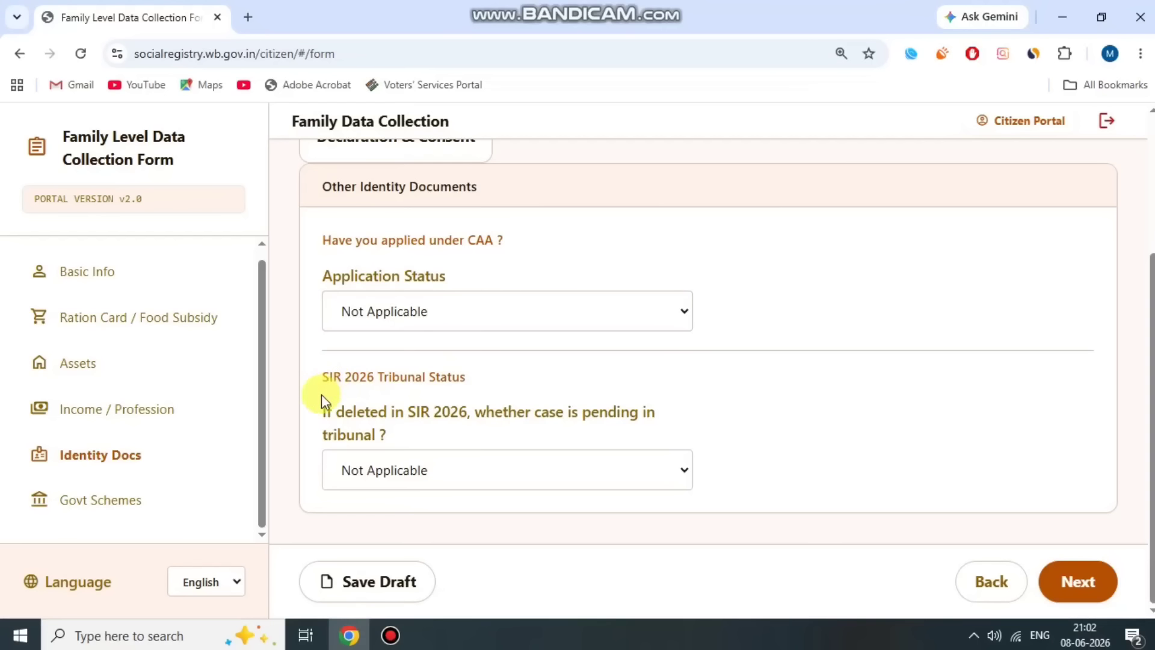
left_click_drag(321, 378, 414, 433)
left_click(414, 433)
left_click(417, 470)
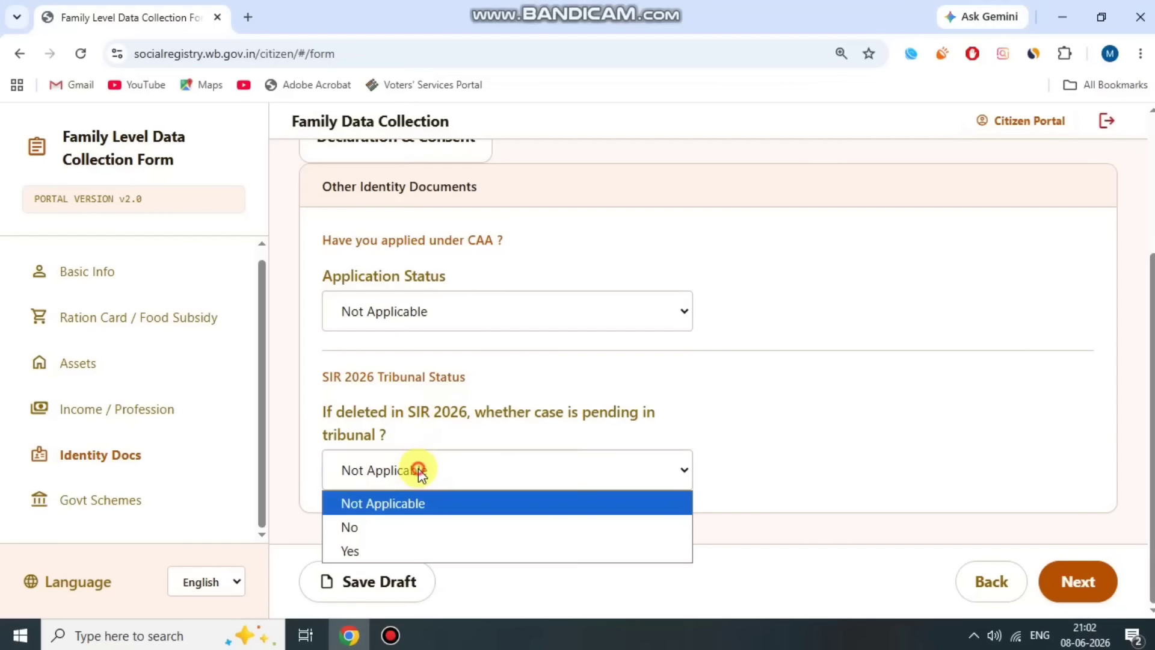
left_click(413, 516)
left_click(1076, 578)
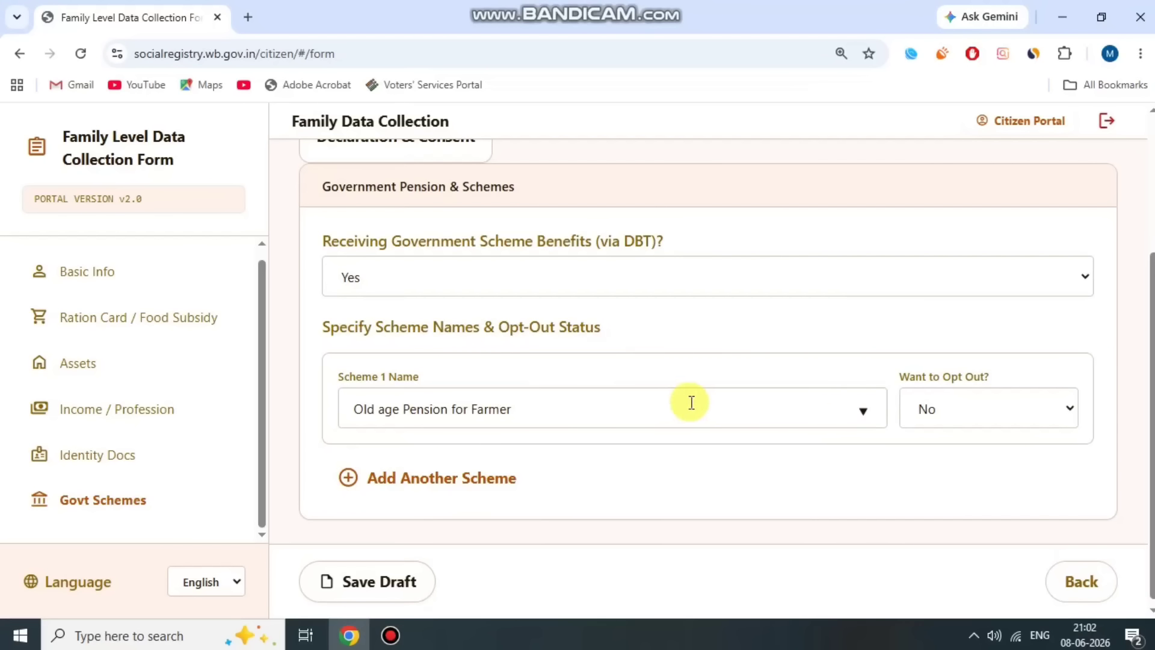
- Set the head of family's DBT benefits answer to Yes
left_click(489, 259)
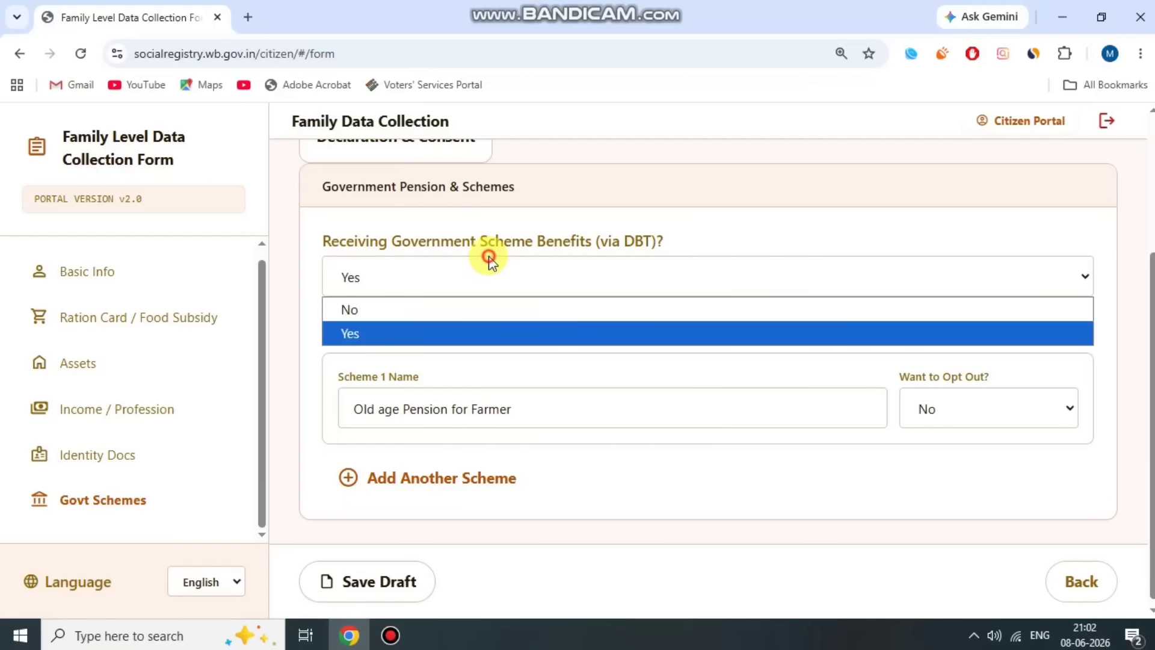
left_click(433, 310)
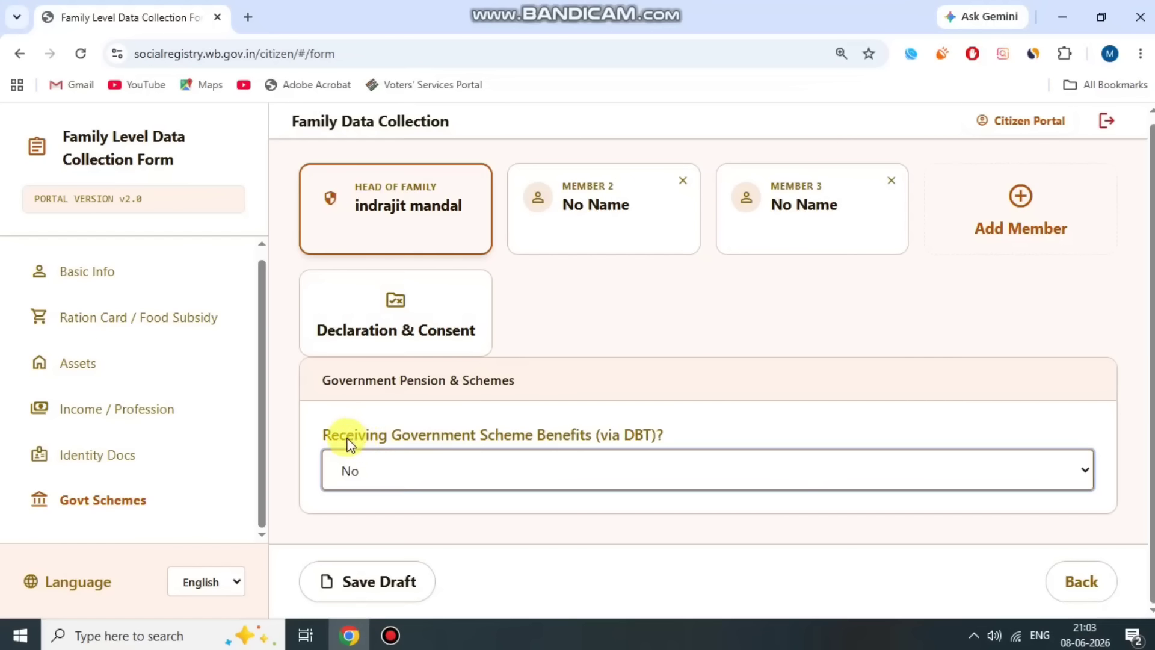
left_click_drag(320, 435, 684, 434)
left_click(682, 435)
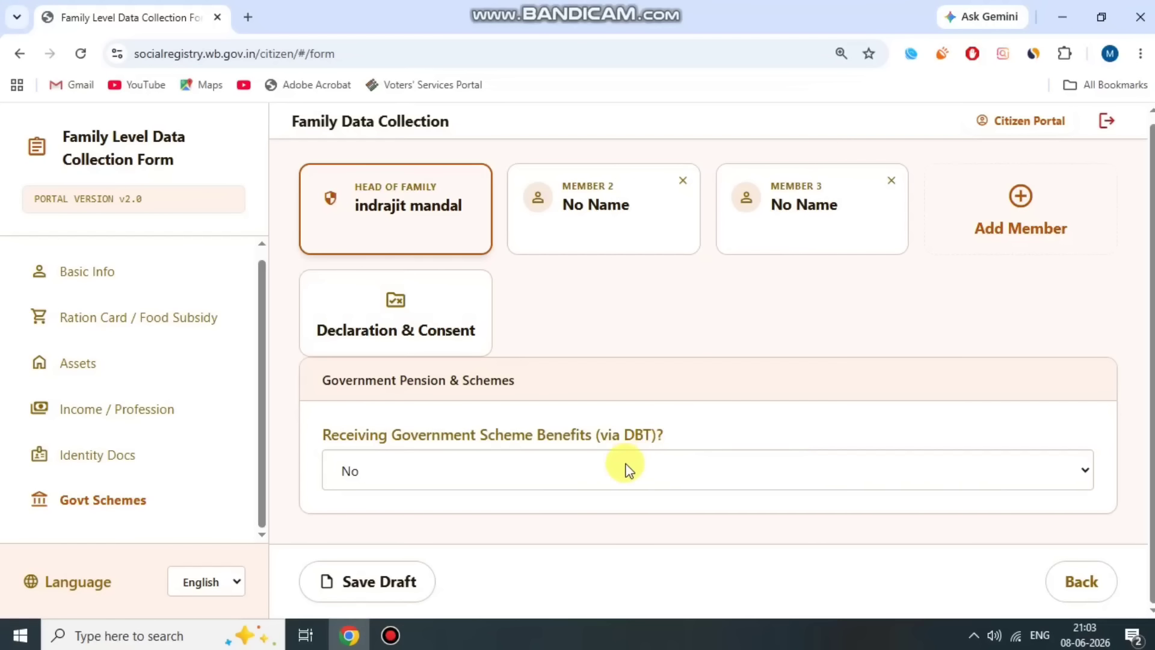
left_click(497, 466)
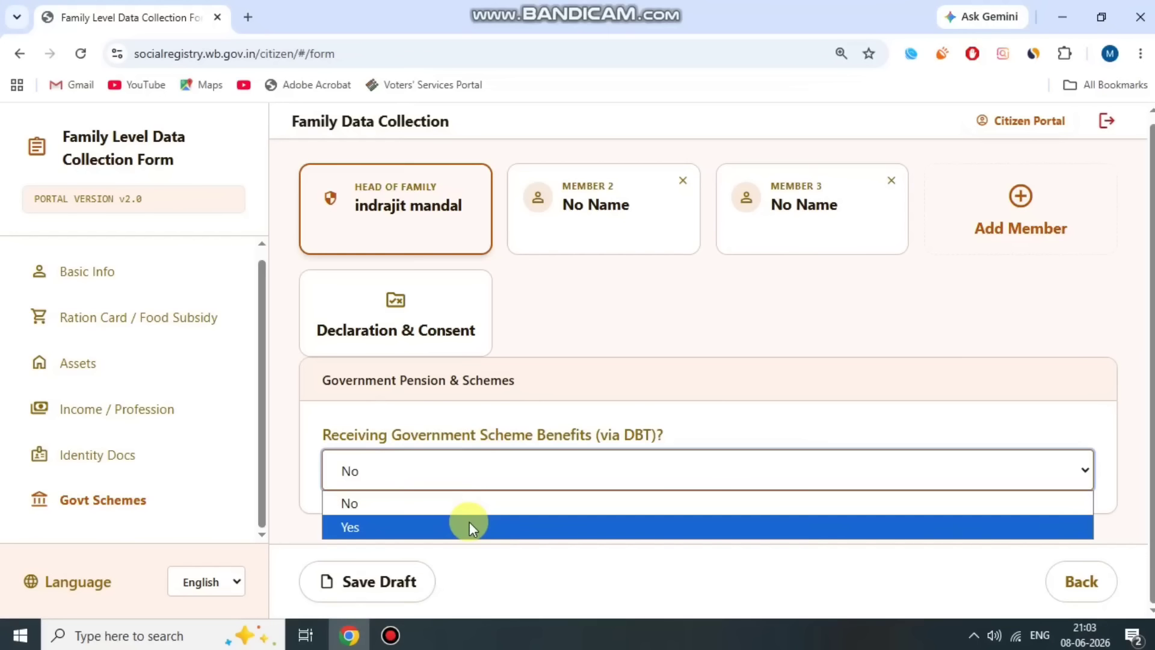
left_click(469, 525)
- Replace the Scheme 1 name with WCD Old Age Pension
scroll(576, 445, "down", 3)
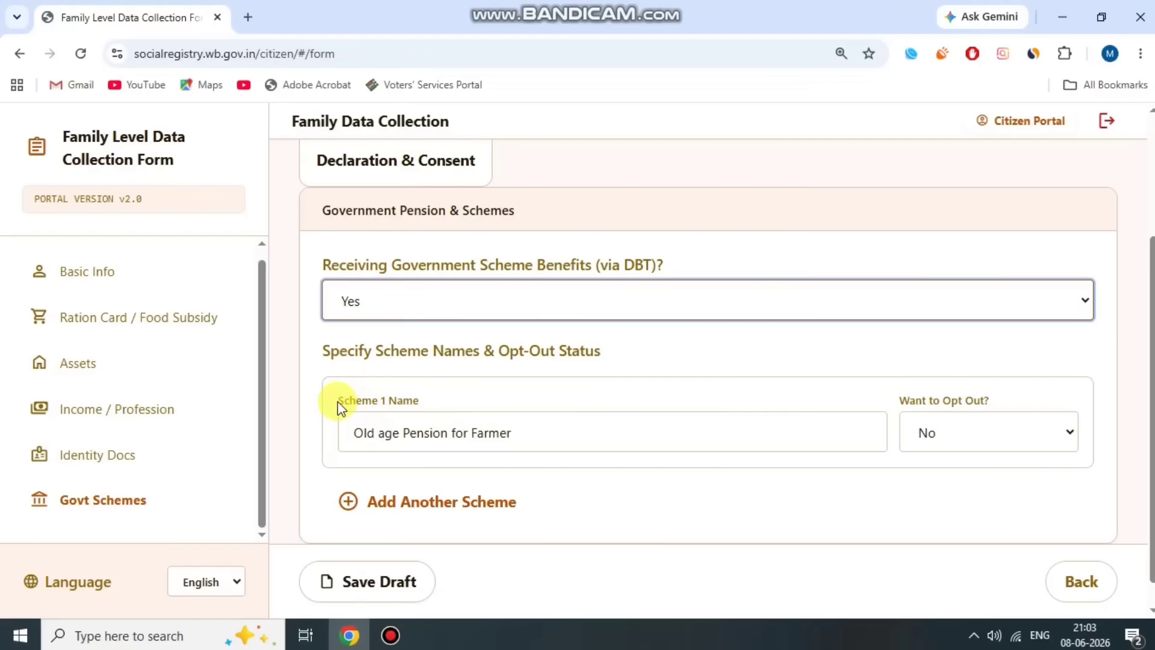
left_click_drag(338, 405, 543, 413)
left_click(543, 427)
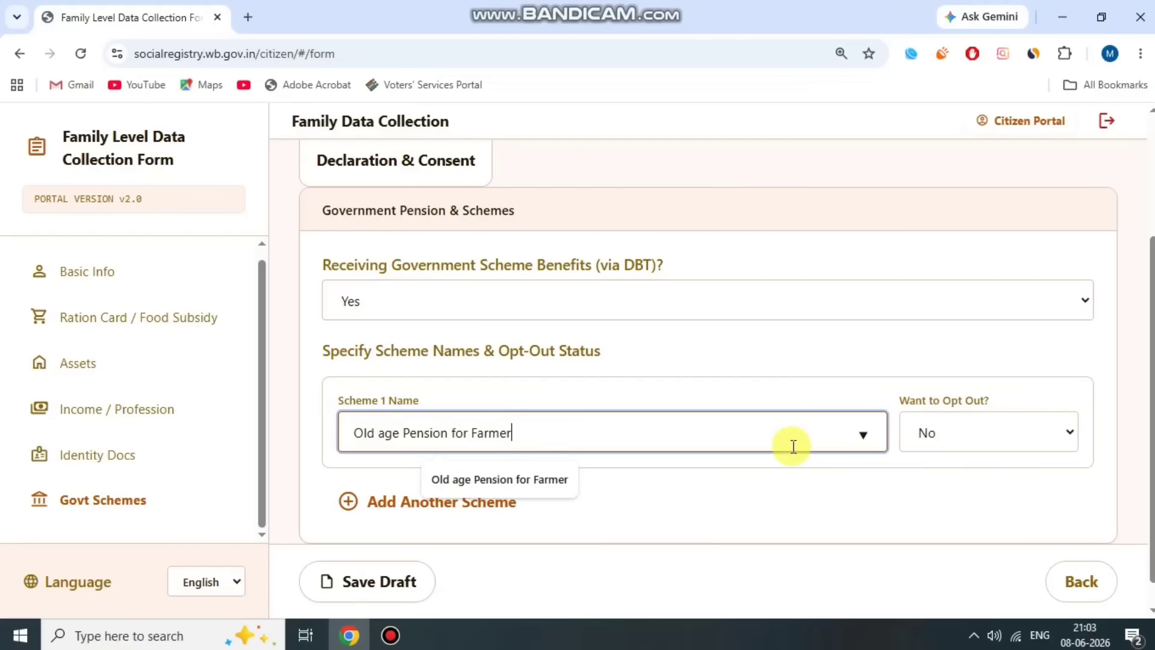
left_click_drag(711, 439, 308, 448)
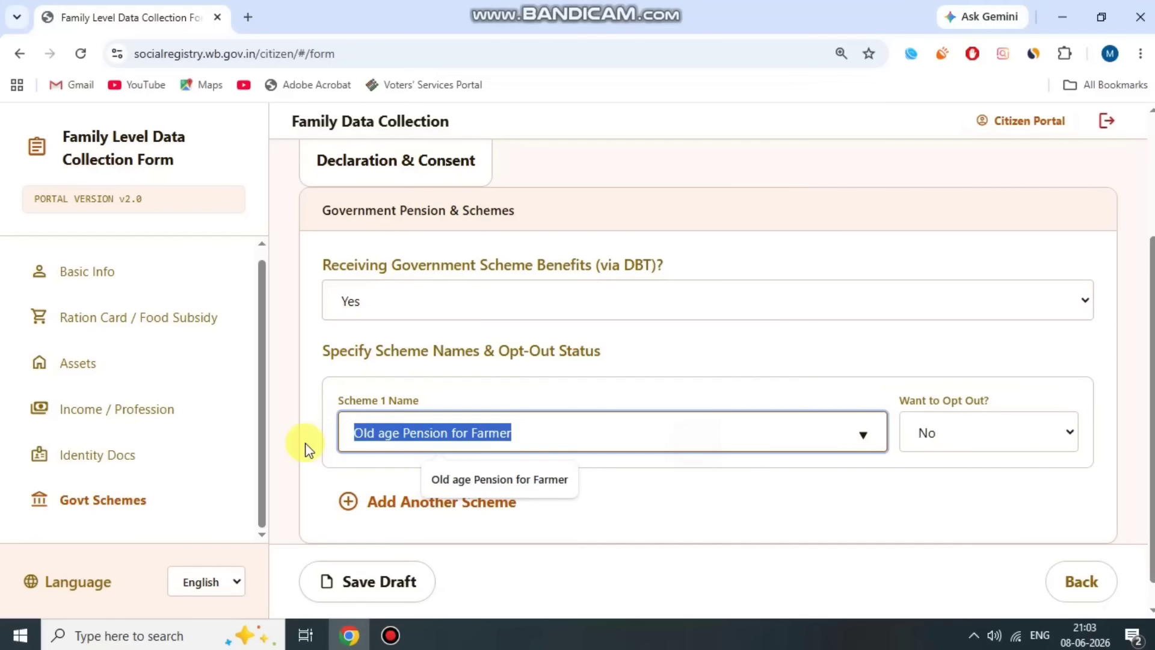
key("BackSpace")
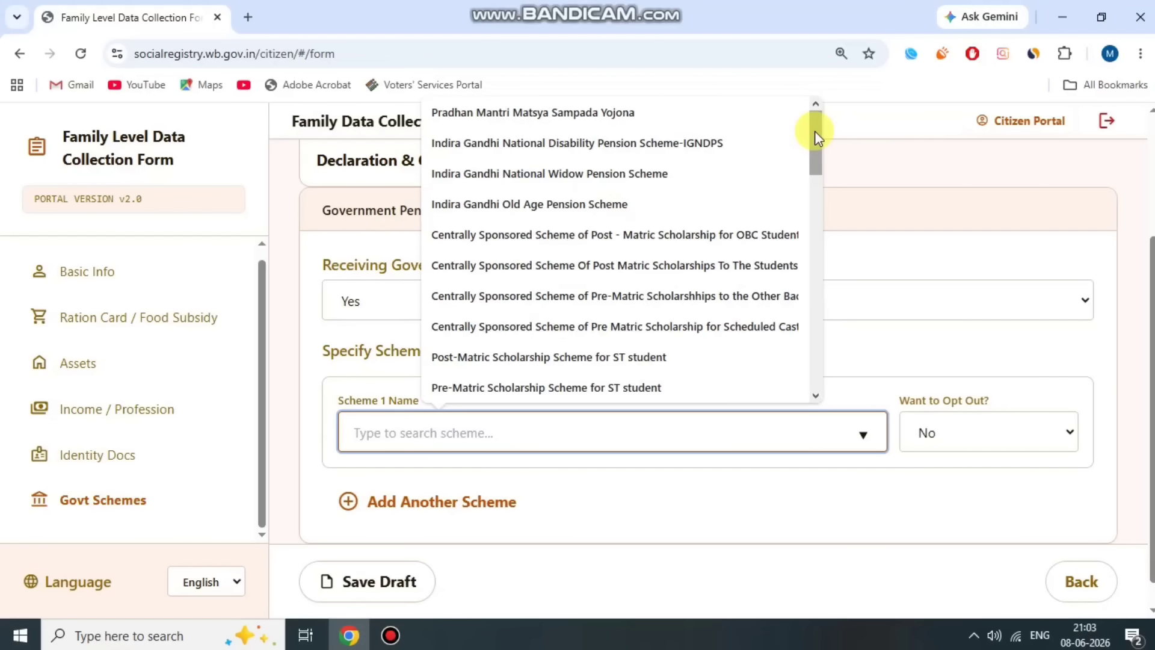
left_click_drag(814, 131, 791, 301)
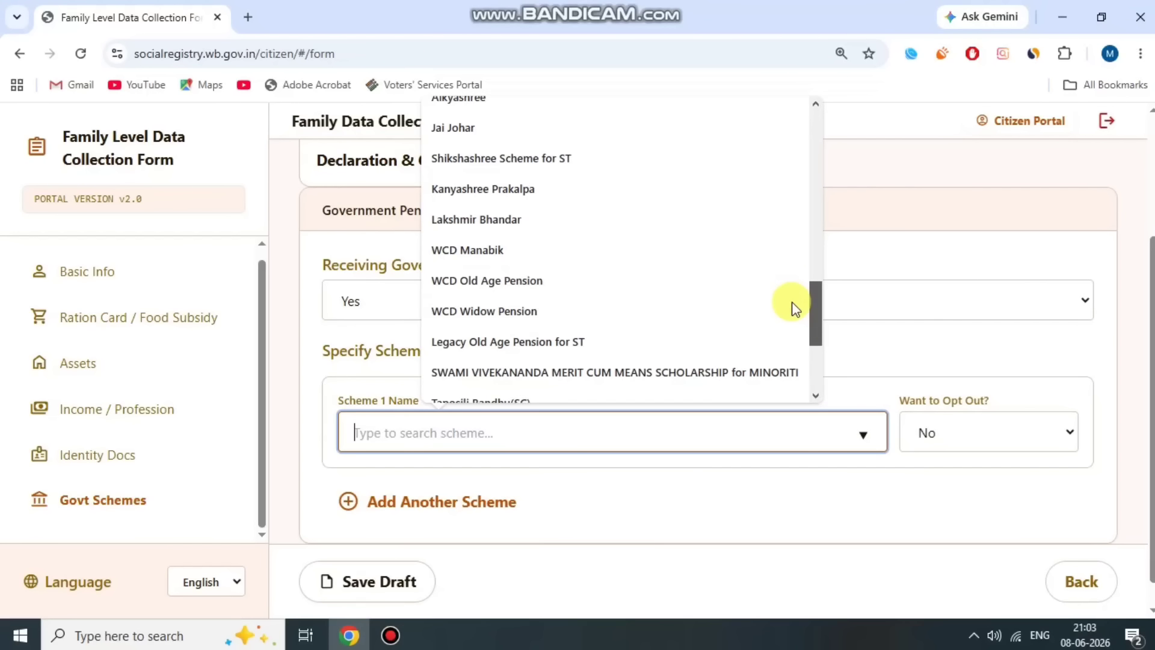
left_click(637, 282)
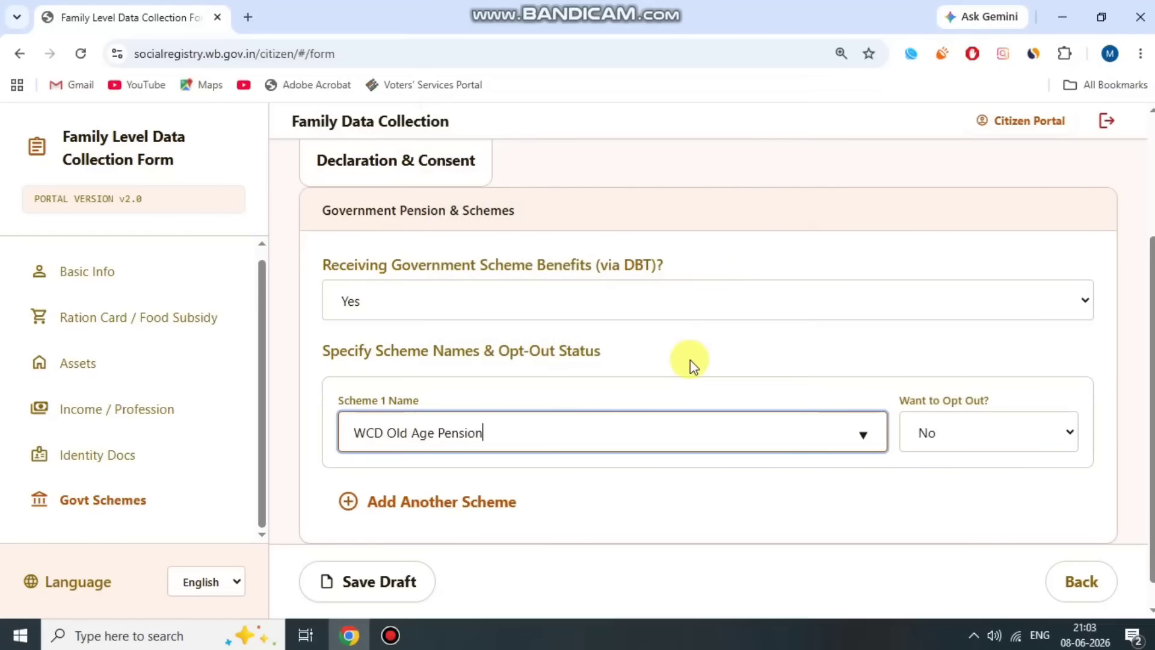
left_click(594, 394)
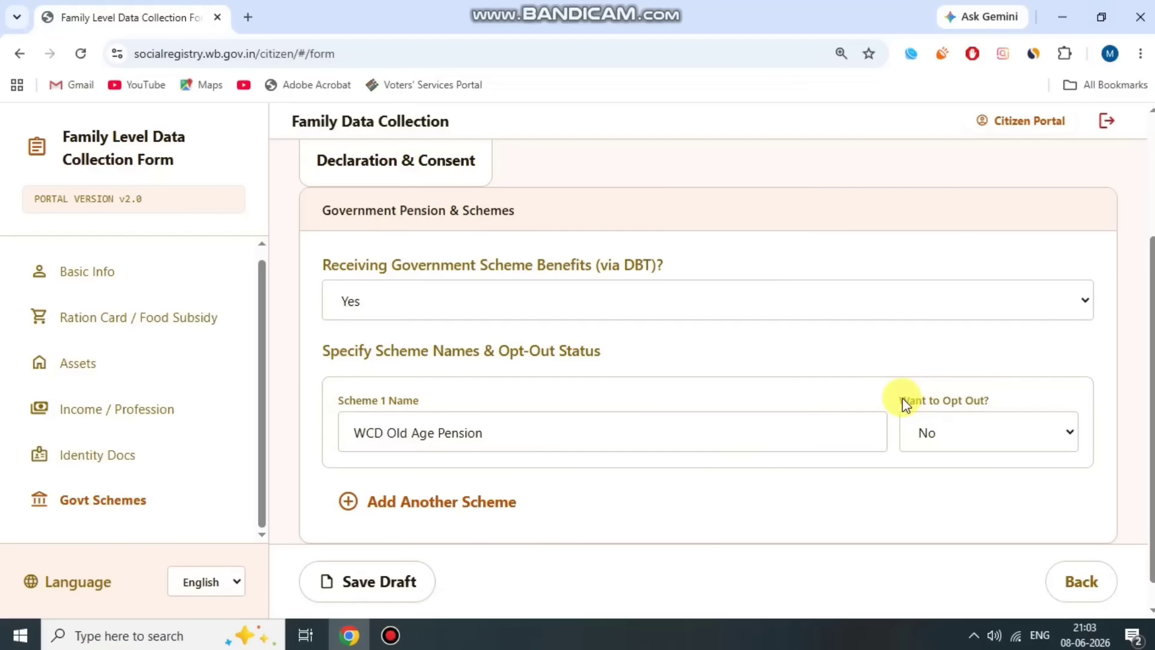
- Keep Scheme 1's opt-out answer as No
left_click_drag(905, 404, 1003, 402)
left_click(990, 408)
left_click(966, 429)
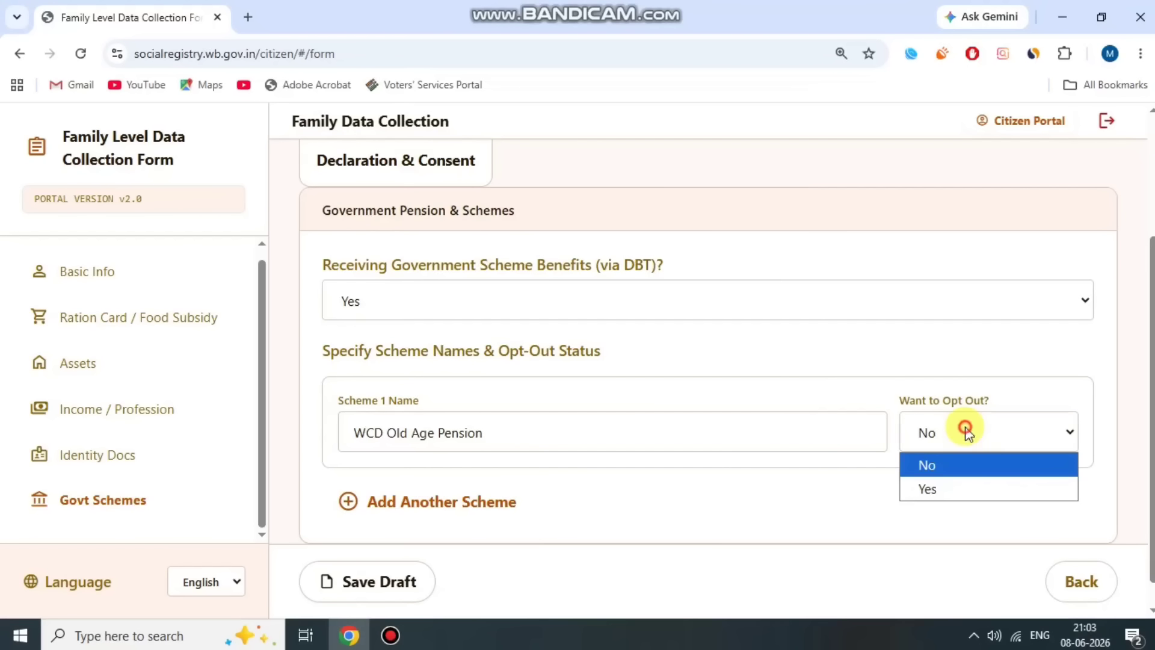
left_click(956, 464)
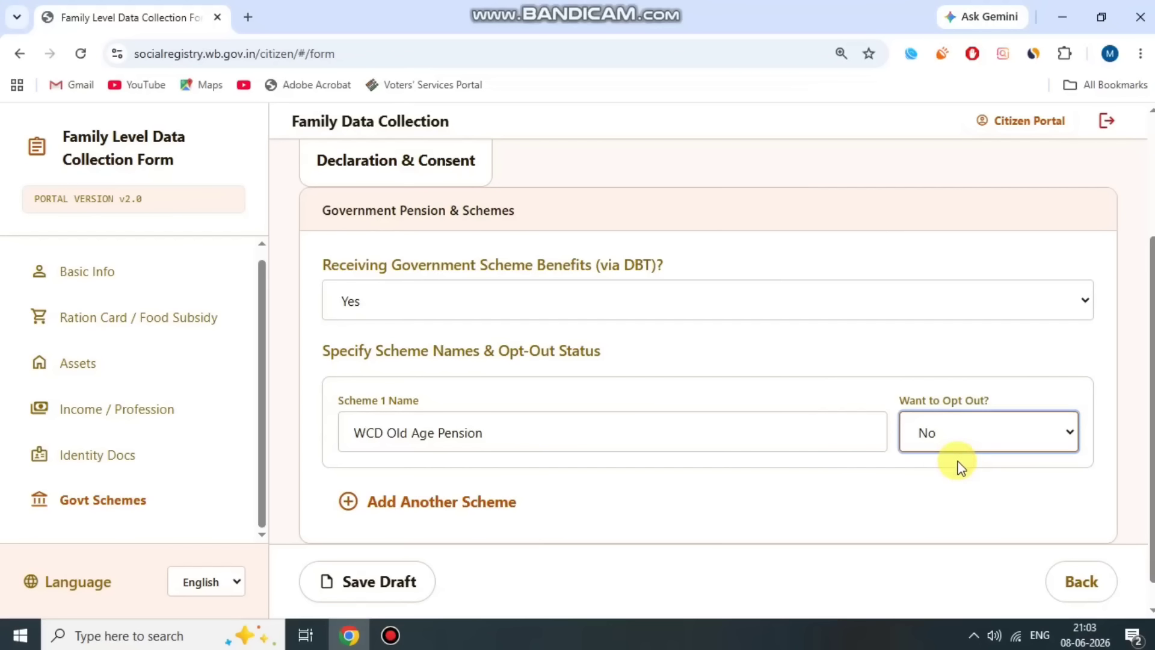
- Add a second scheme entry set to Indira Gandhi Old Age Pension Scheme
left_click(499, 504)
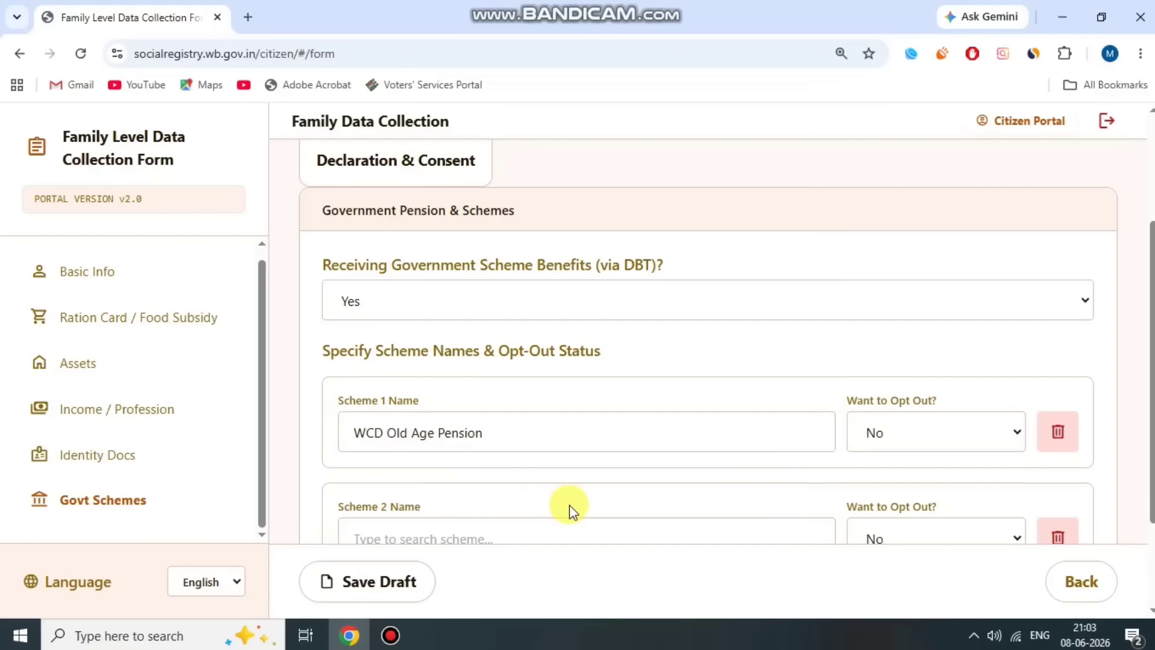
scroll(517, 457, "down", 2)
left_click_drag(348, 370, 444, 369)
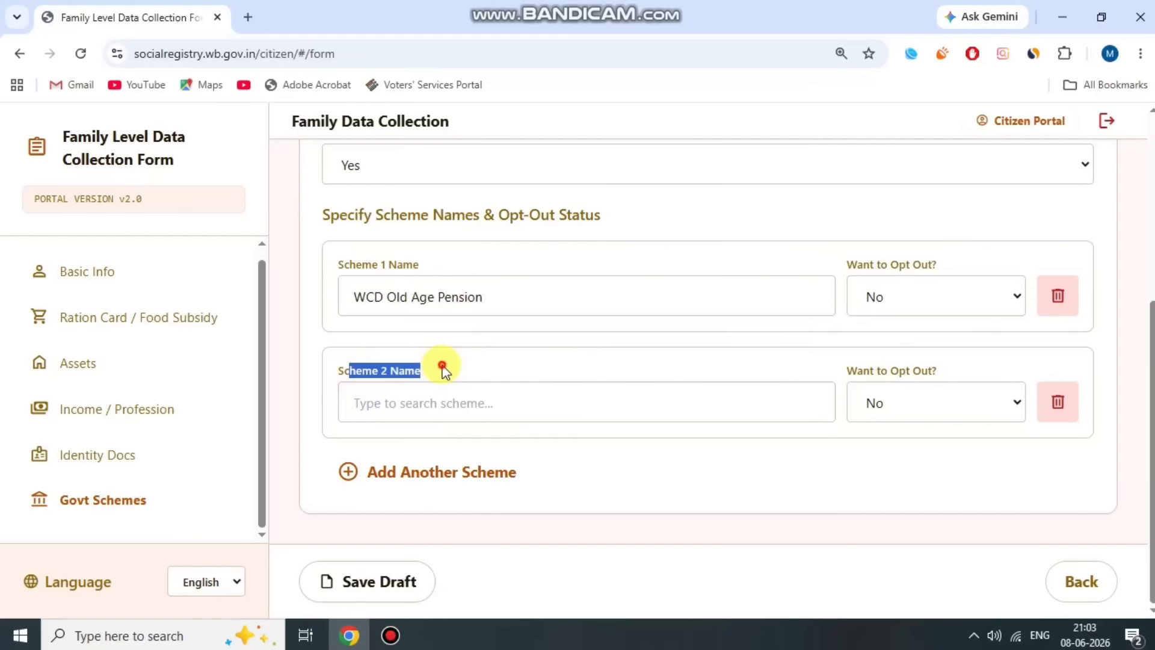
left_click(624, 400)
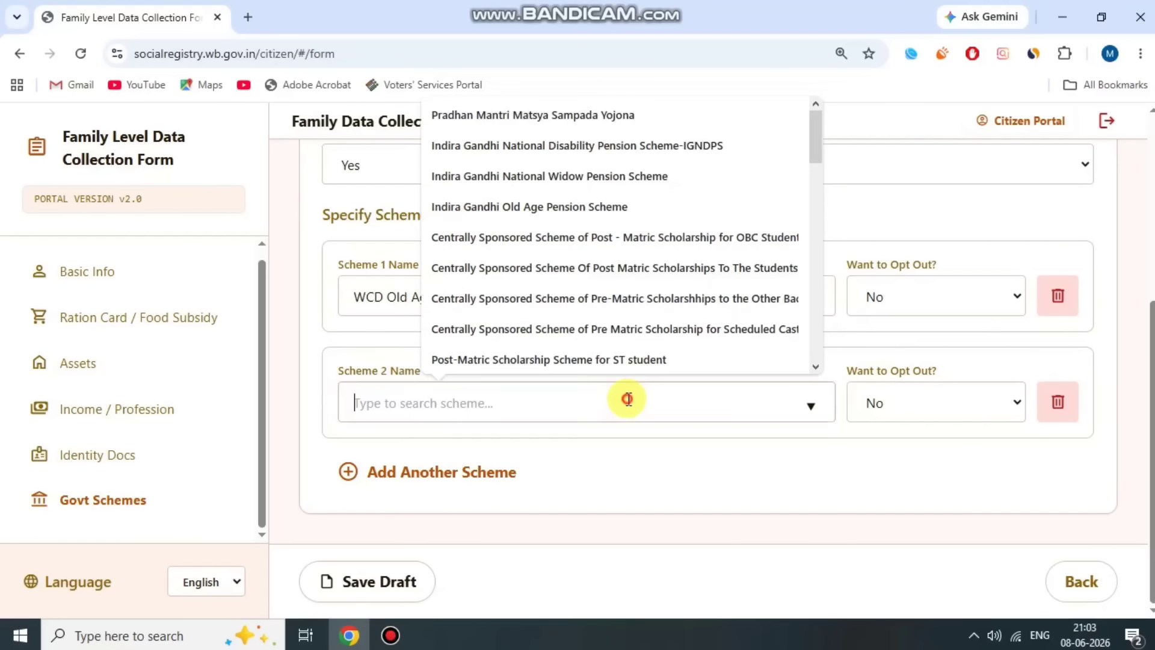
left_click(701, 205)
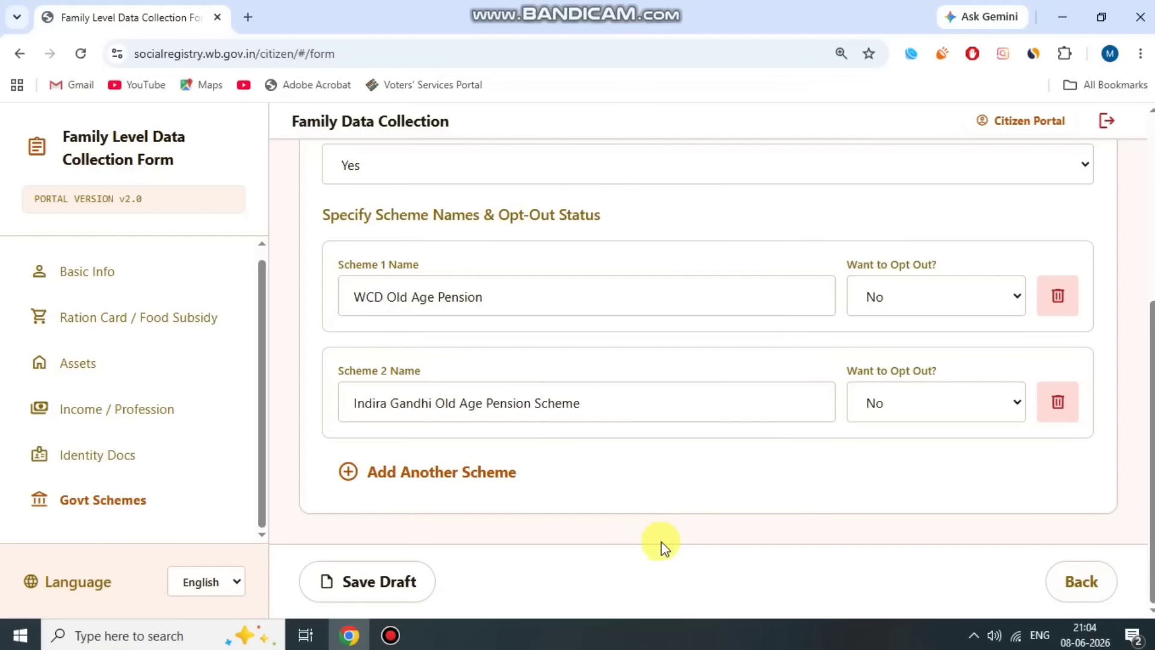
- Save the form as a draft, dismiss the confirmation, and open member 2's details
scroll(691, 542, "up", 5)
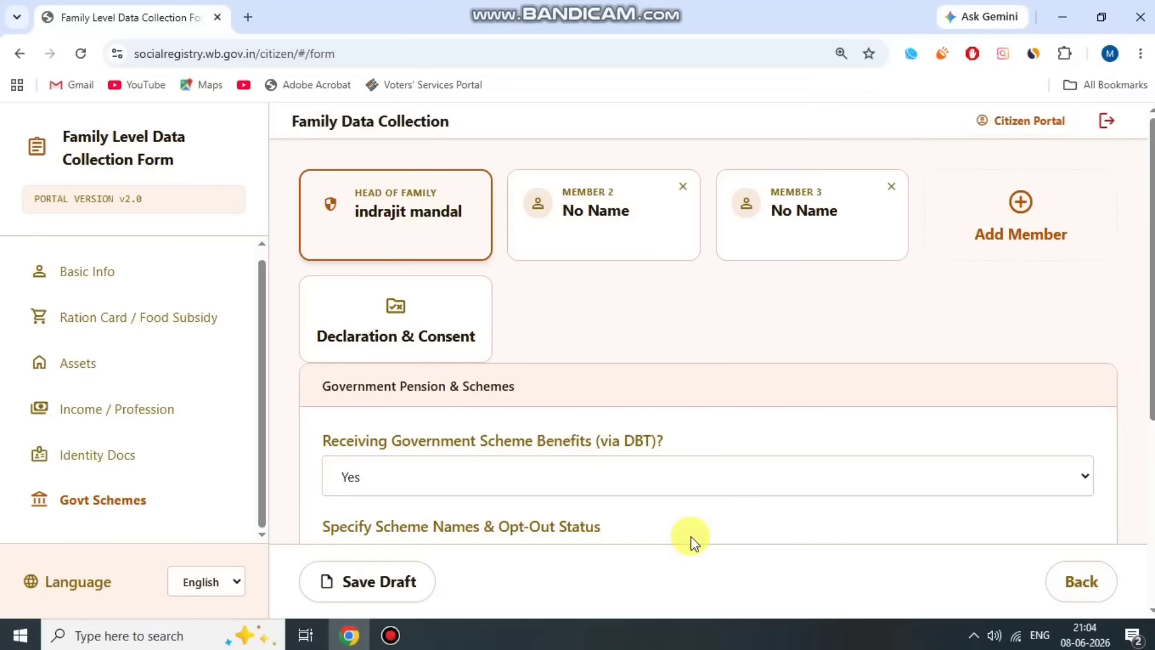
left_click(373, 581)
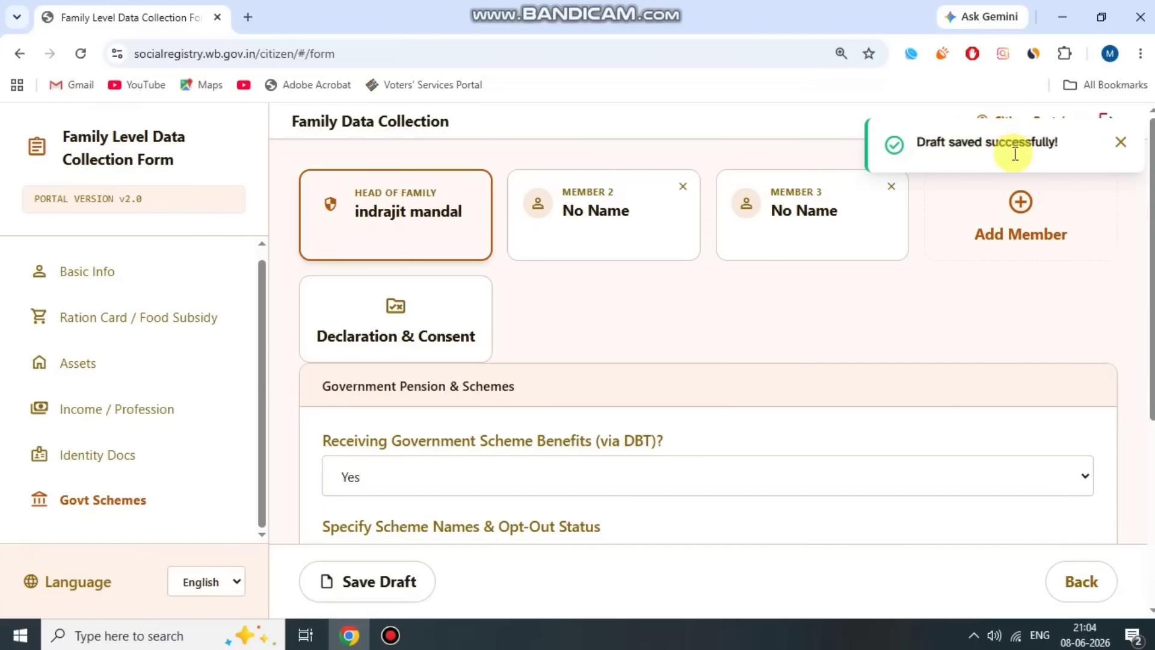
left_click(932, 326)
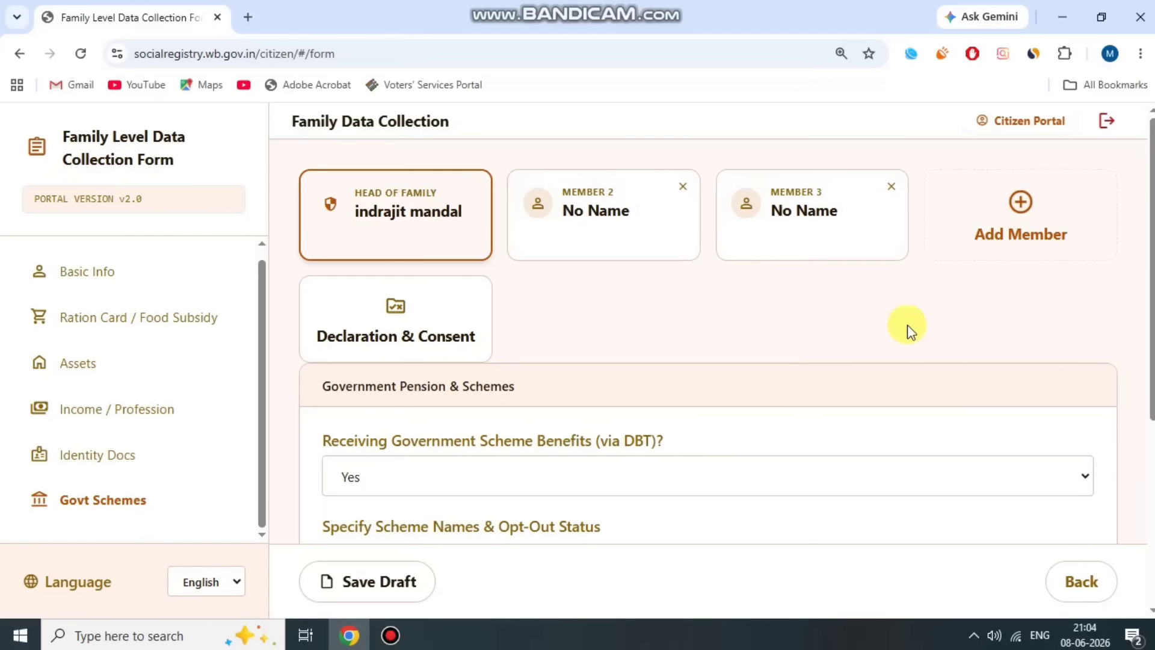
left_click(614, 214)
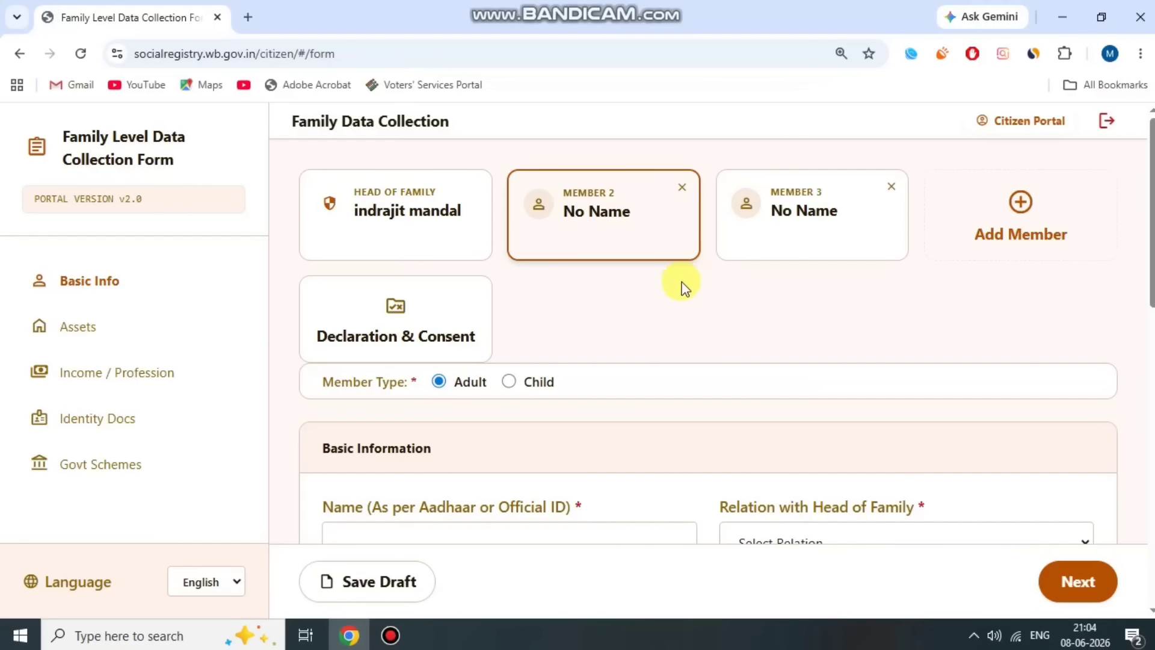
- Set member 2's relation with the head of family to Wife
left_click_drag(325, 380, 413, 382)
left_click(417, 382)
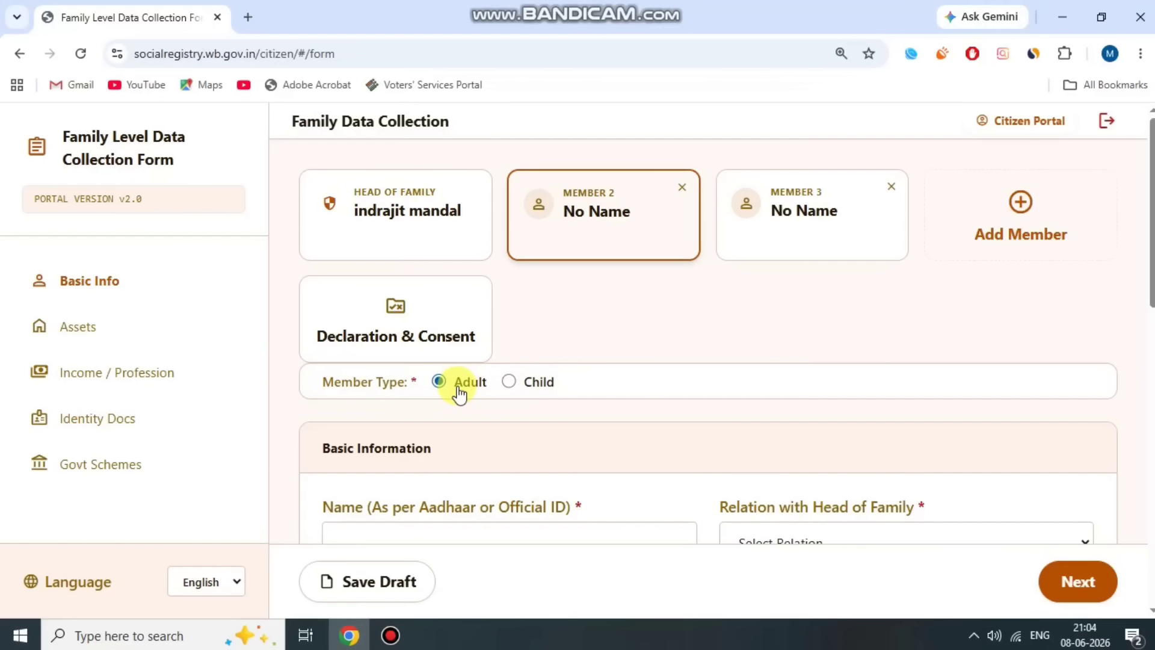
left_click(540, 412)
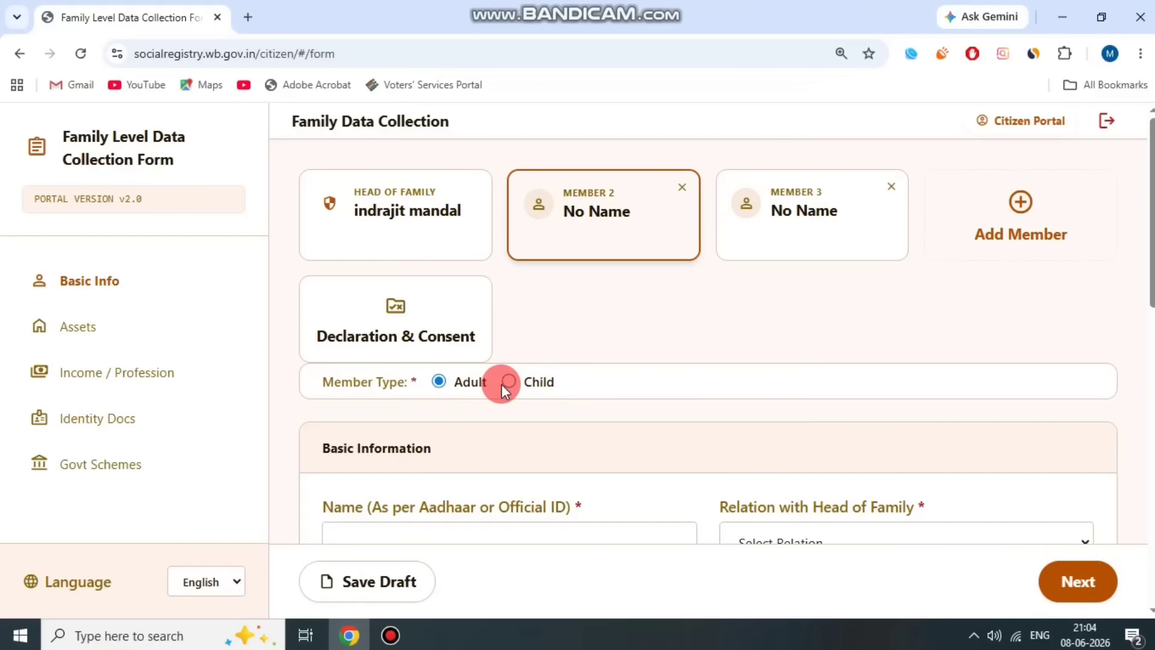
scroll(503, 415, "down", 3)
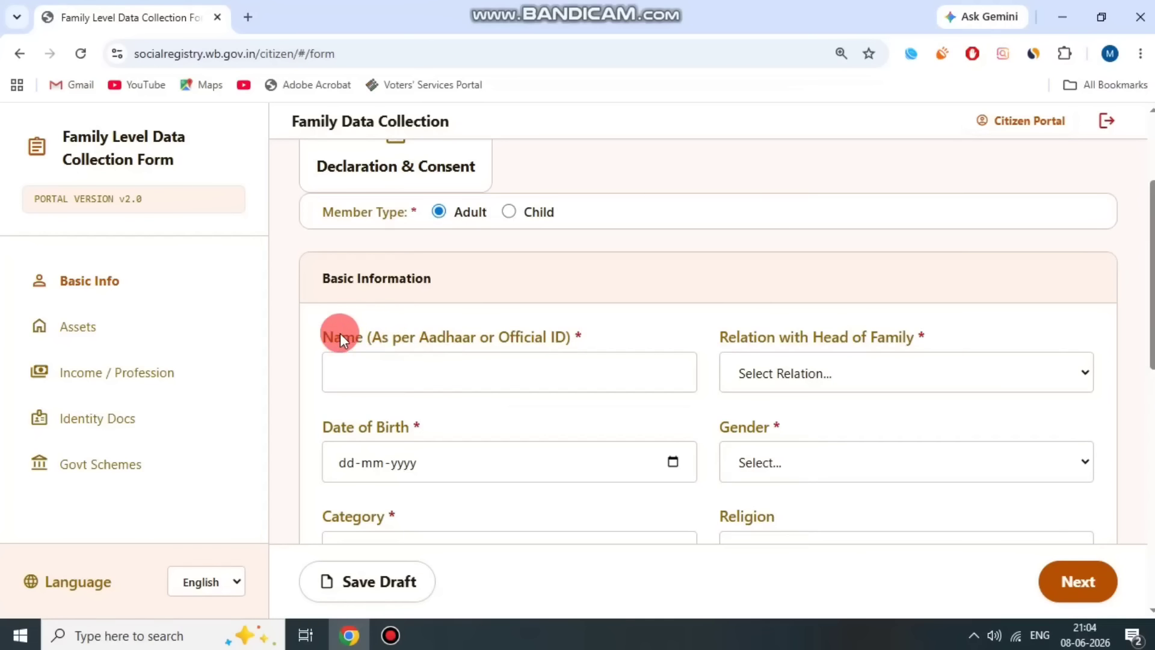
left_click_drag(374, 316, 573, 305)
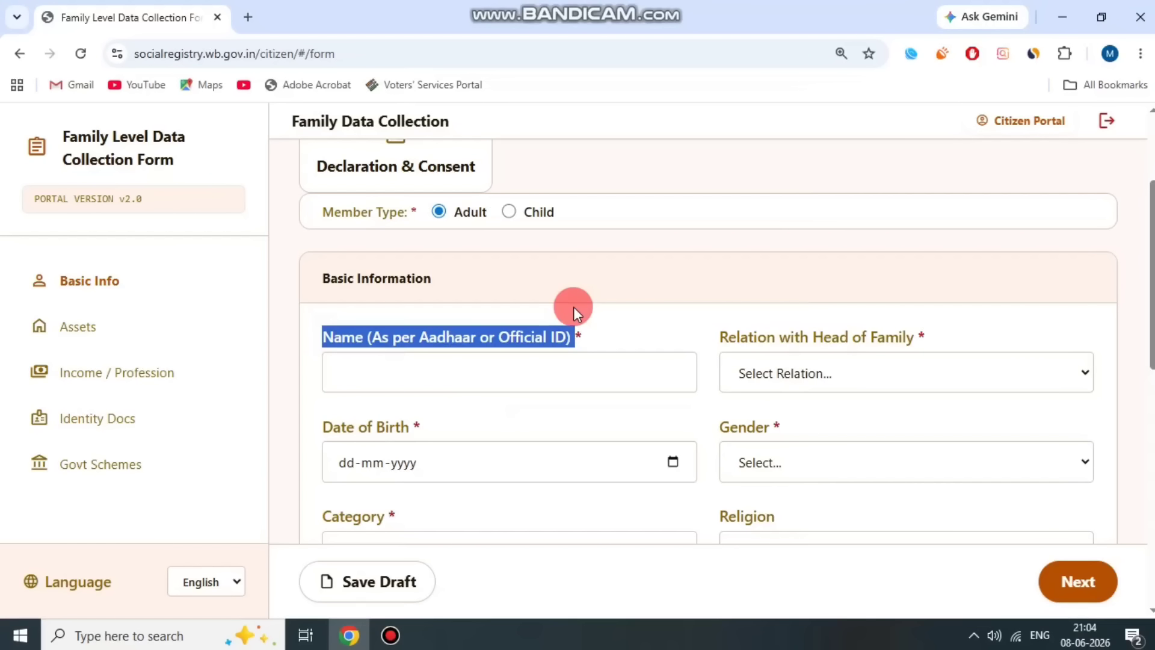
left_click(572, 307)
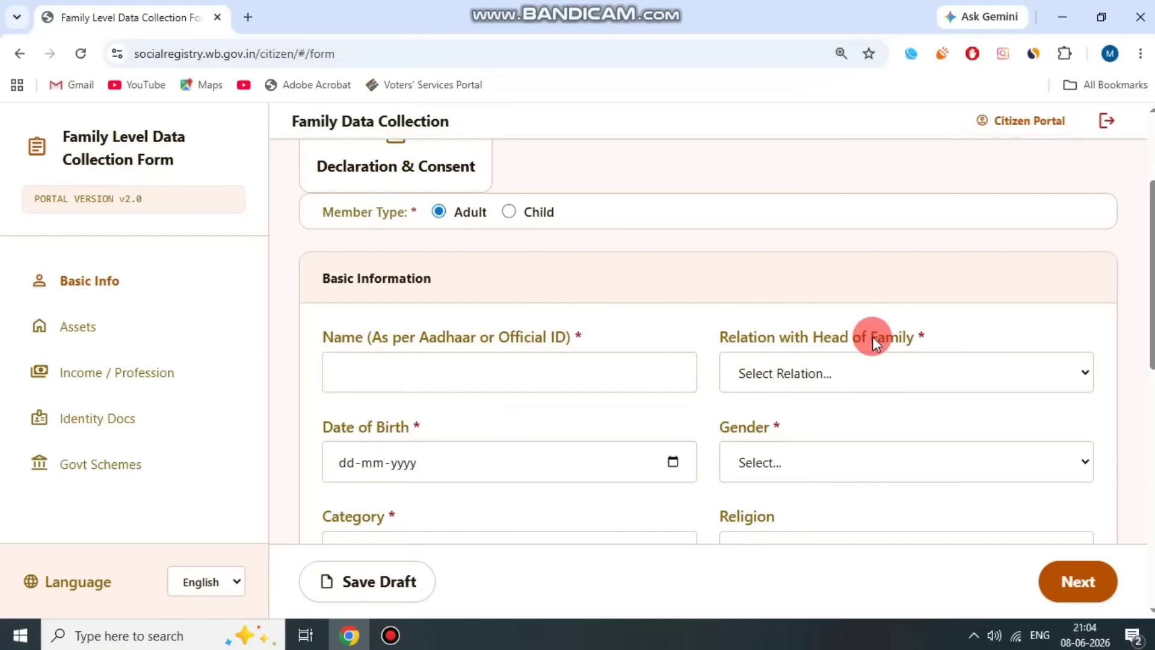
left_click_drag(716, 336, 934, 333)
left_click(899, 371)
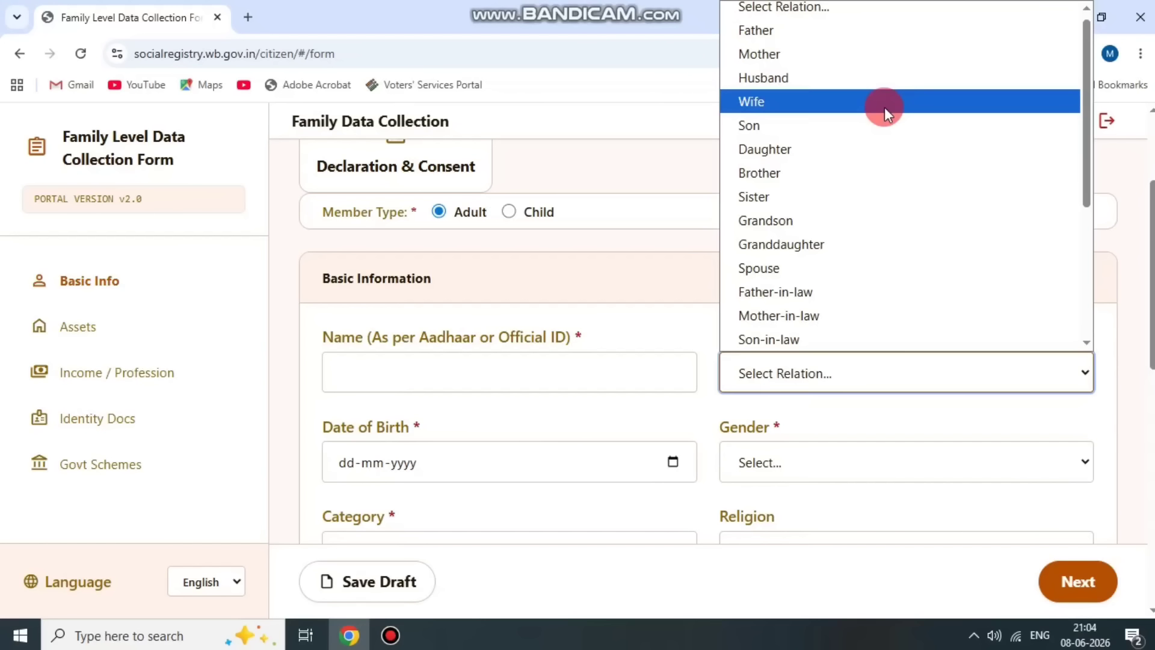
left_click(885, 107)
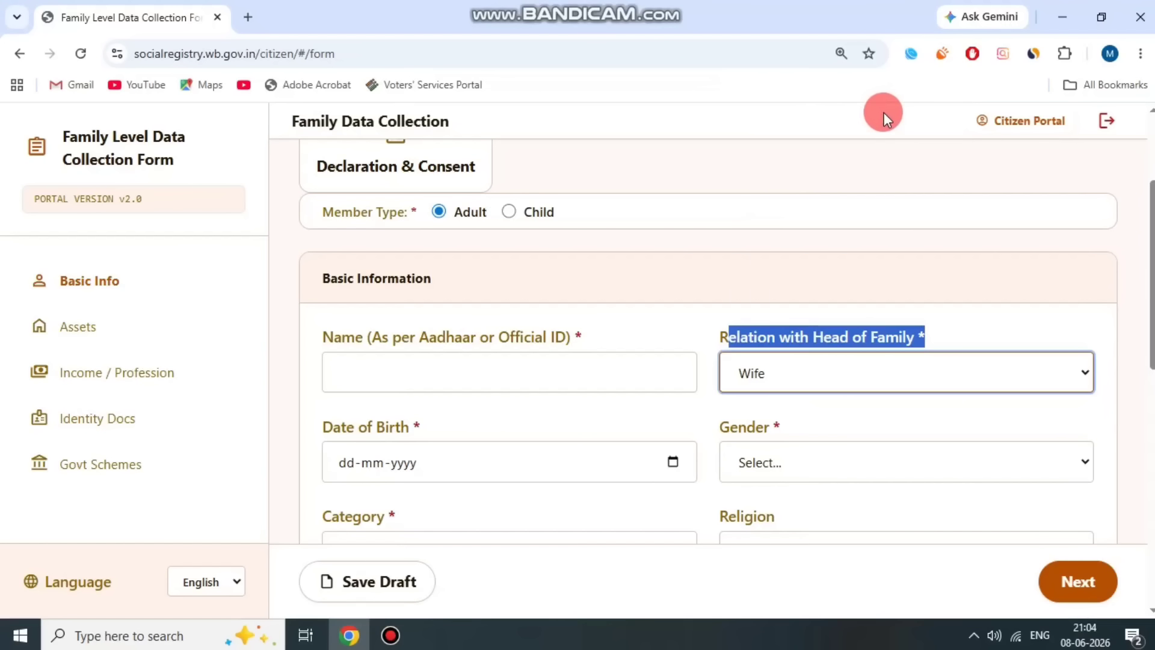
- Set member 2's gender to Female
left_click(701, 298)
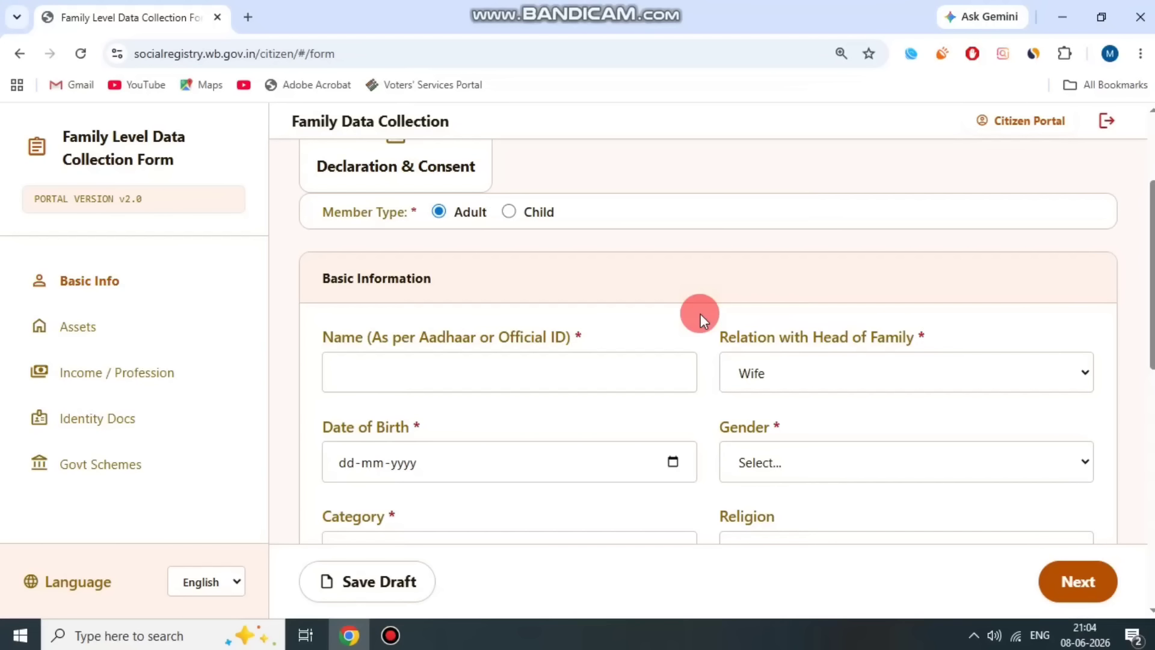
scroll(700, 313, "up", 3)
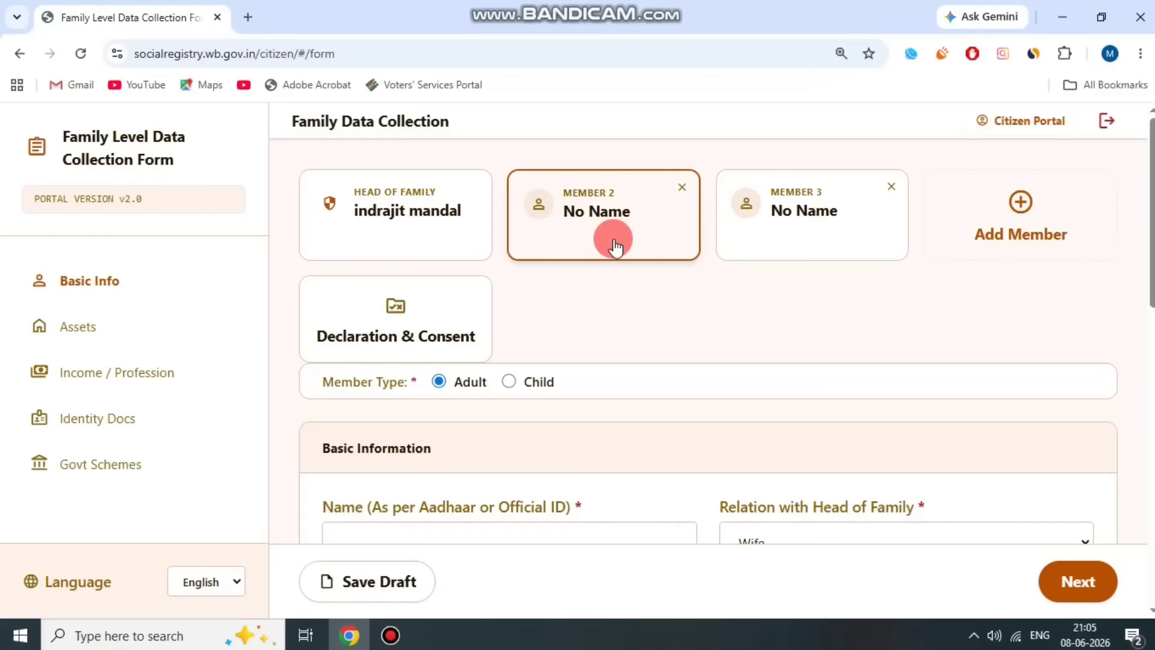
scroll(644, 258, "down", 3)
left_click_drag(325, 426, 459, 425)
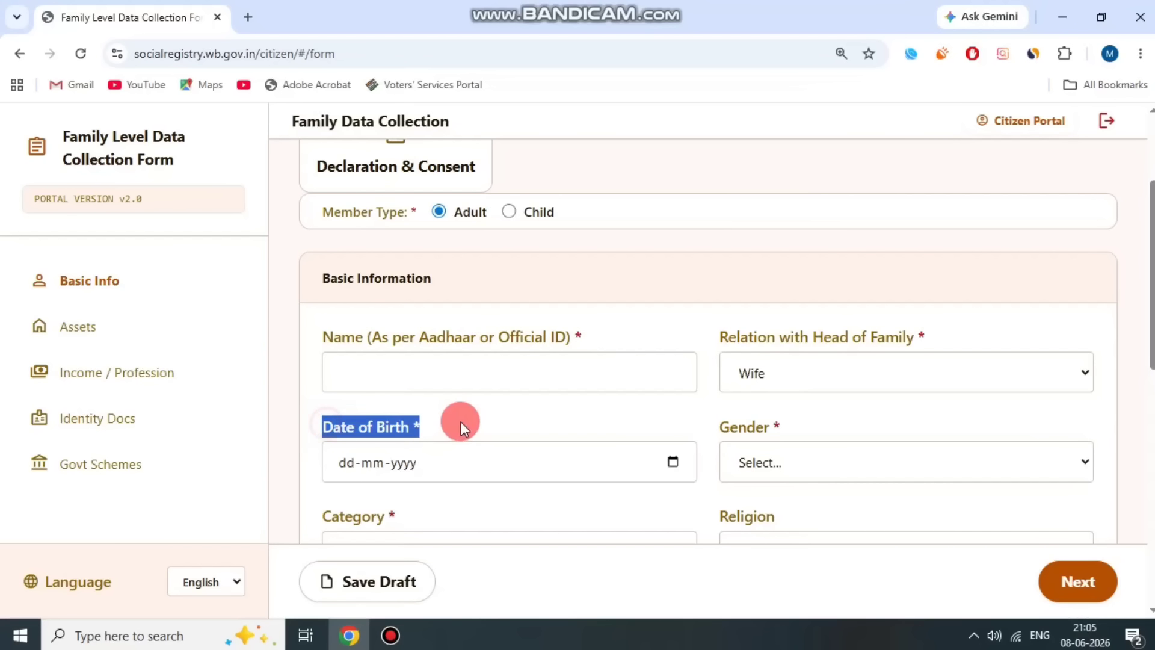
left_click(504, 429)
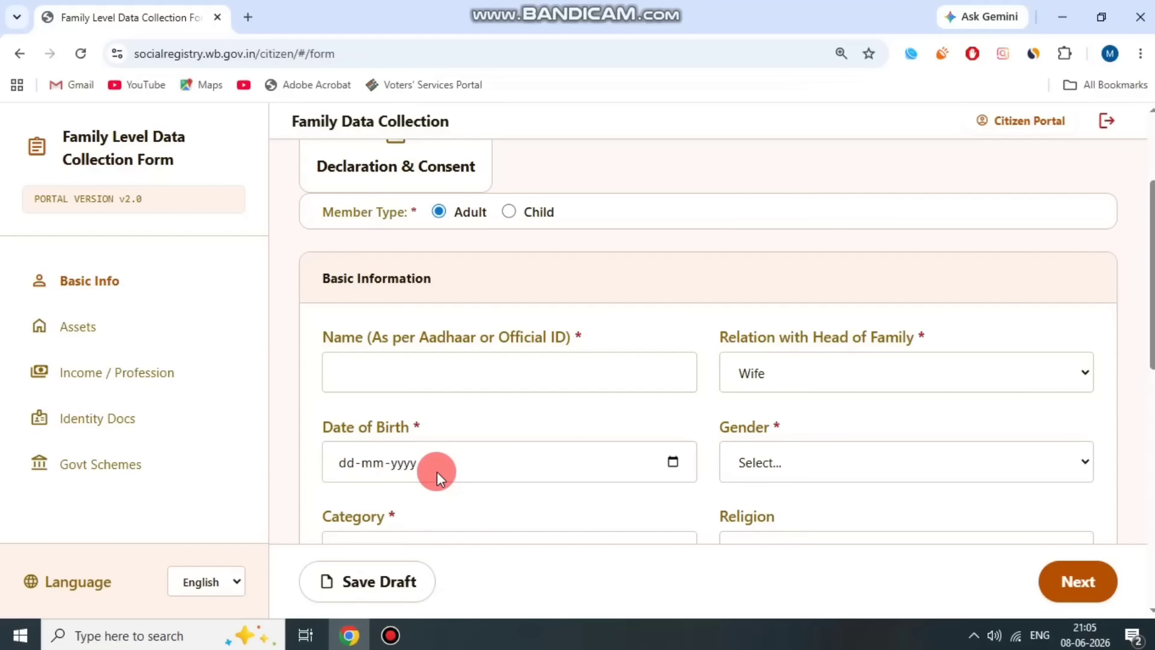
left_click_drag(734, 428, 849, 412)
scroll(860, 385, "down", 3)
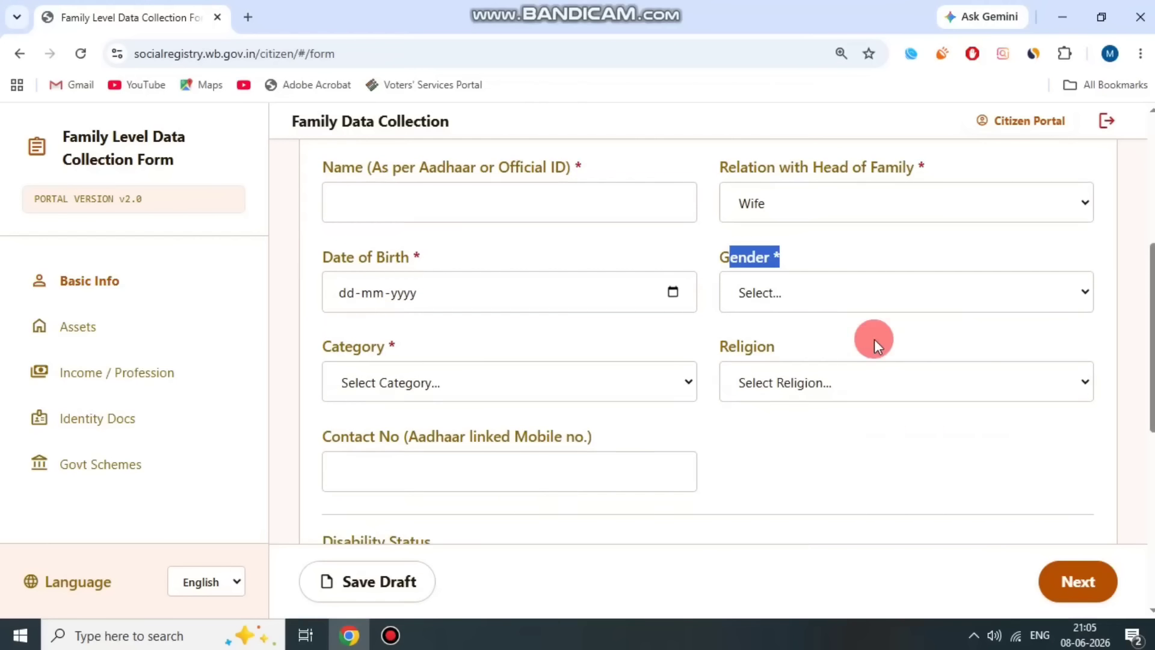
left_click(781, 286)
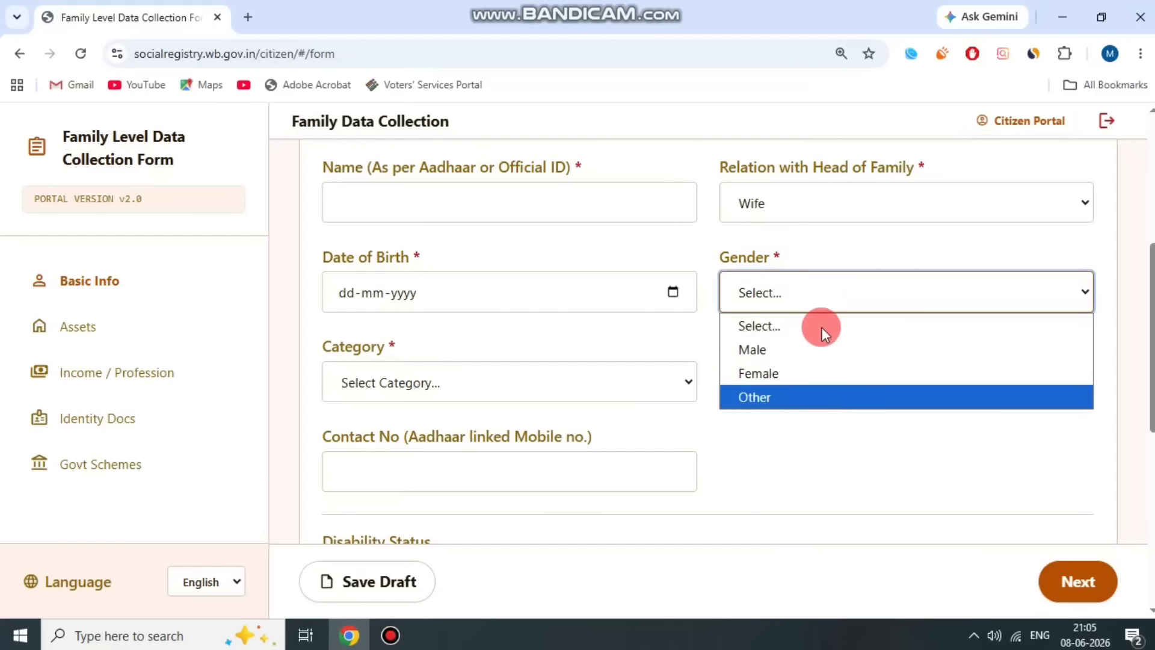
left_click(807, 374)
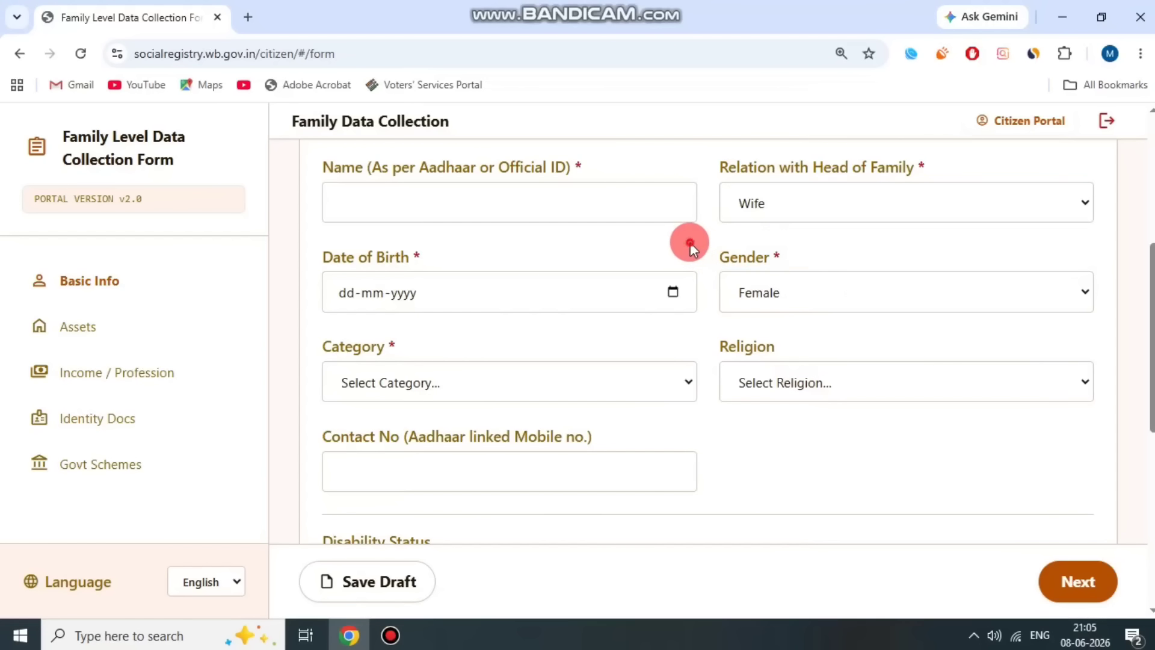
- Set the category to UR (Unreserved Category)
left_click_drag(315, 349, 455, 348)
left_click(461, 382)
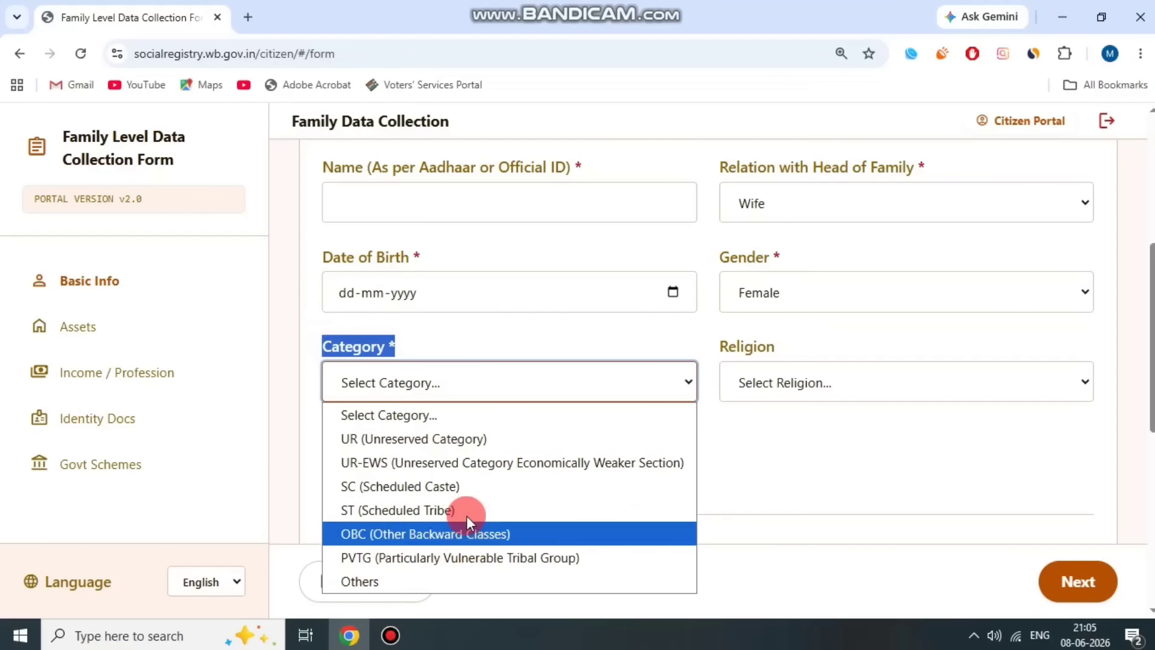
left_click(465, 438)
left_click(515, 345)
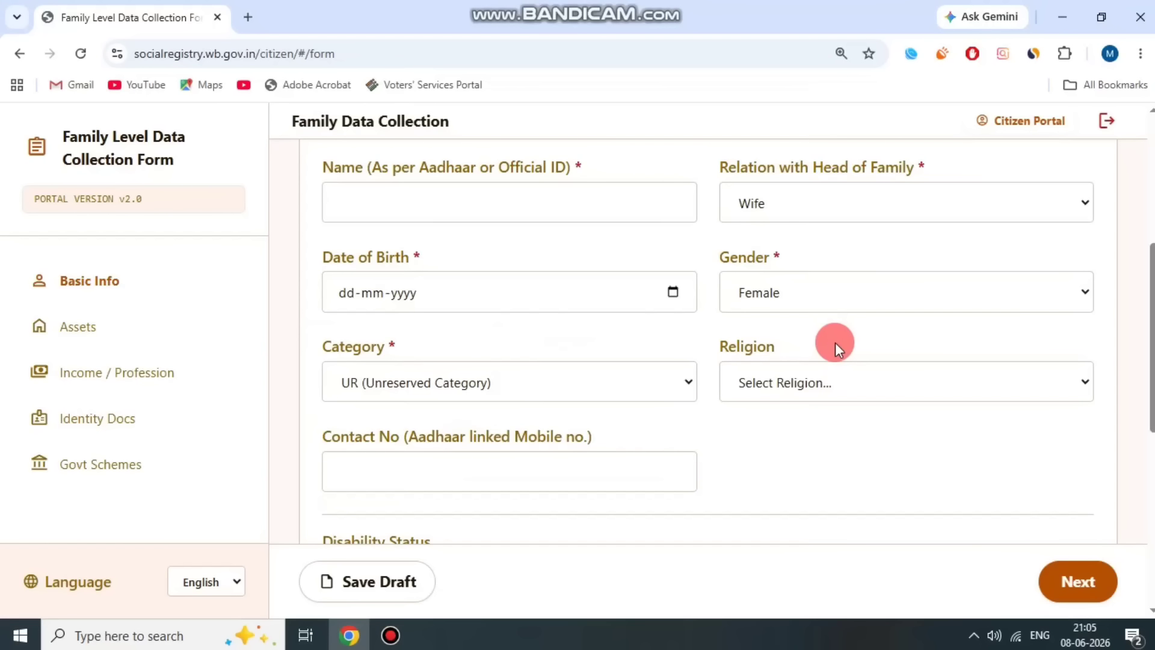
left_click(578, 394)
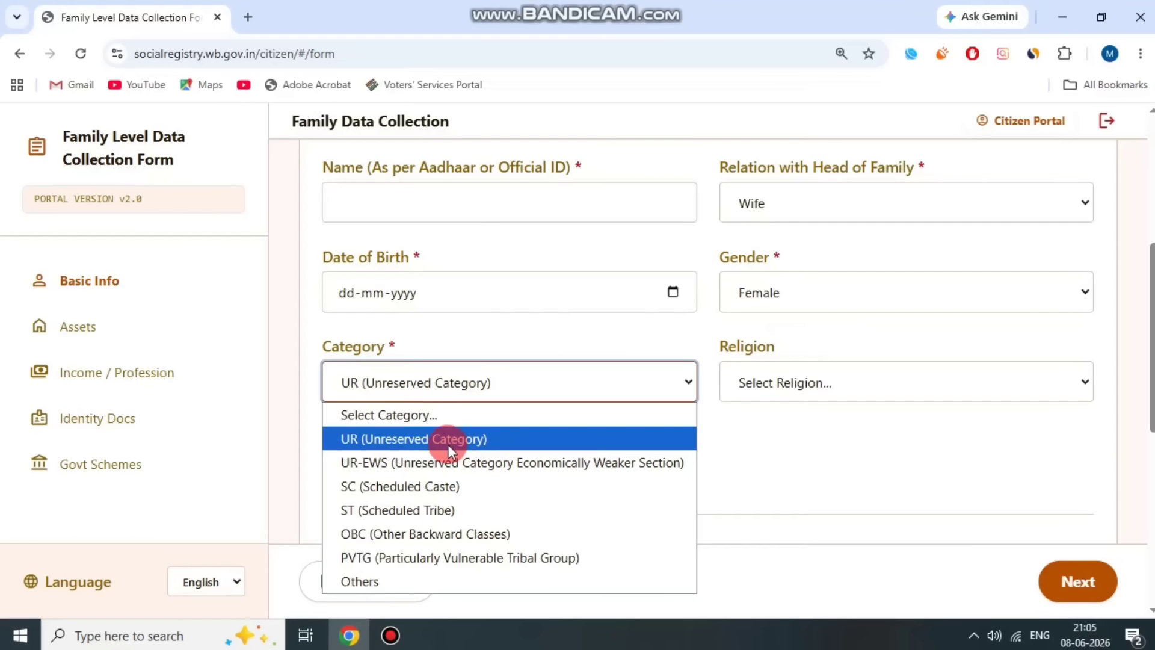
left_click(497, 438)
- Set the religion to Hinduism
left_click_drag(527, 342, 810, 340)
left_click(811, 341)
double_click(768, 343)
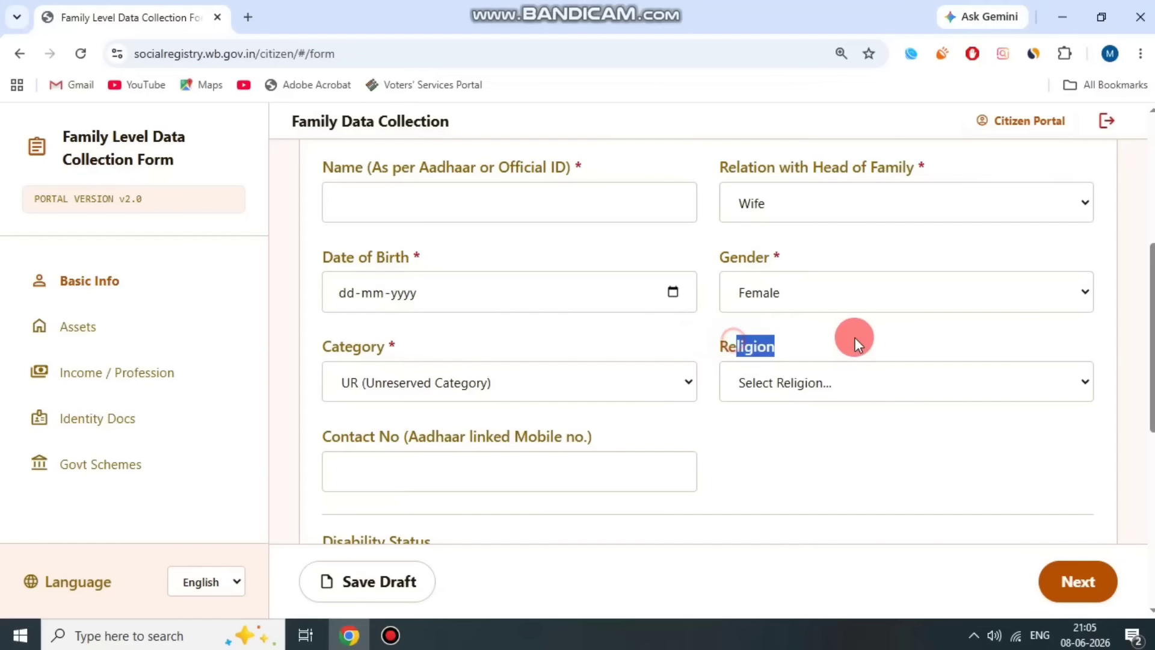
left_click(851, 382)
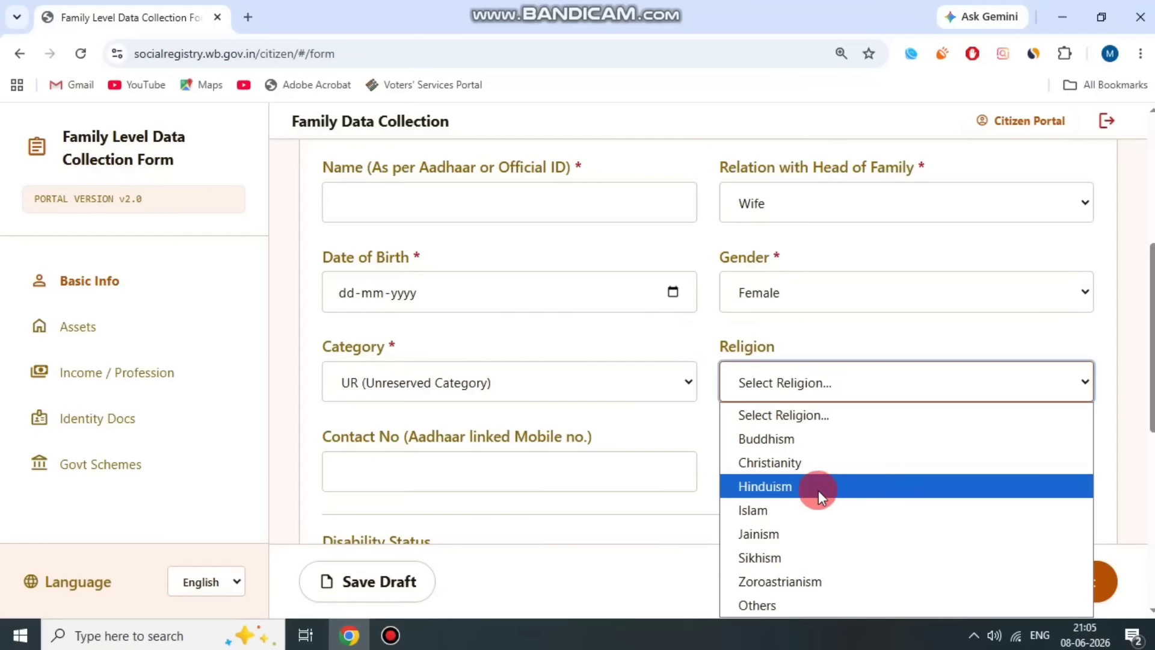
left_click(822, 486)
left_click(648, 347)
- Mark member 2's Disability Status as No
scroll(408, 345, "down", 2)
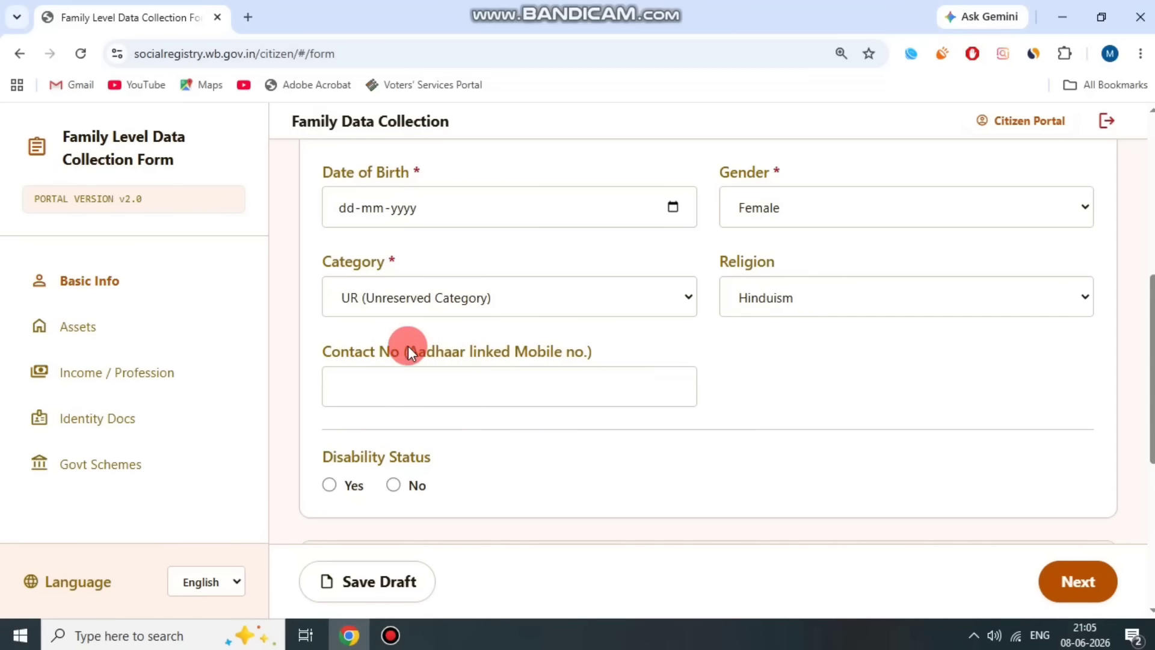
left_click_drag(351, 355, 630, 344)
left_click(630, 345)
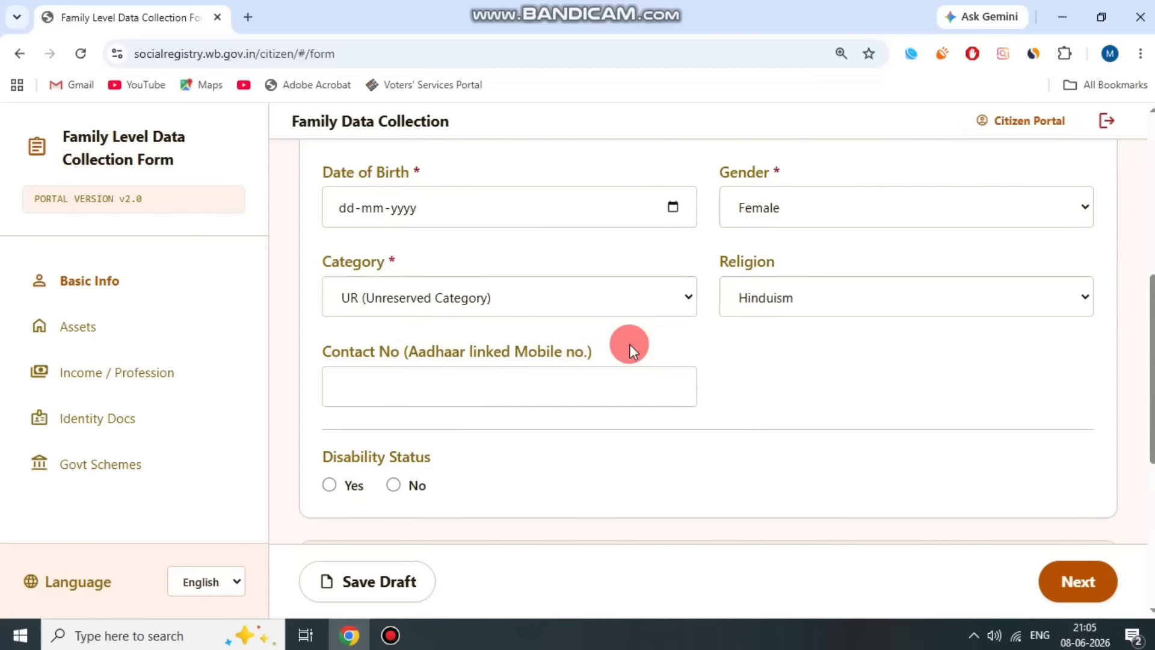
scroll(482, 456, "down", 2)
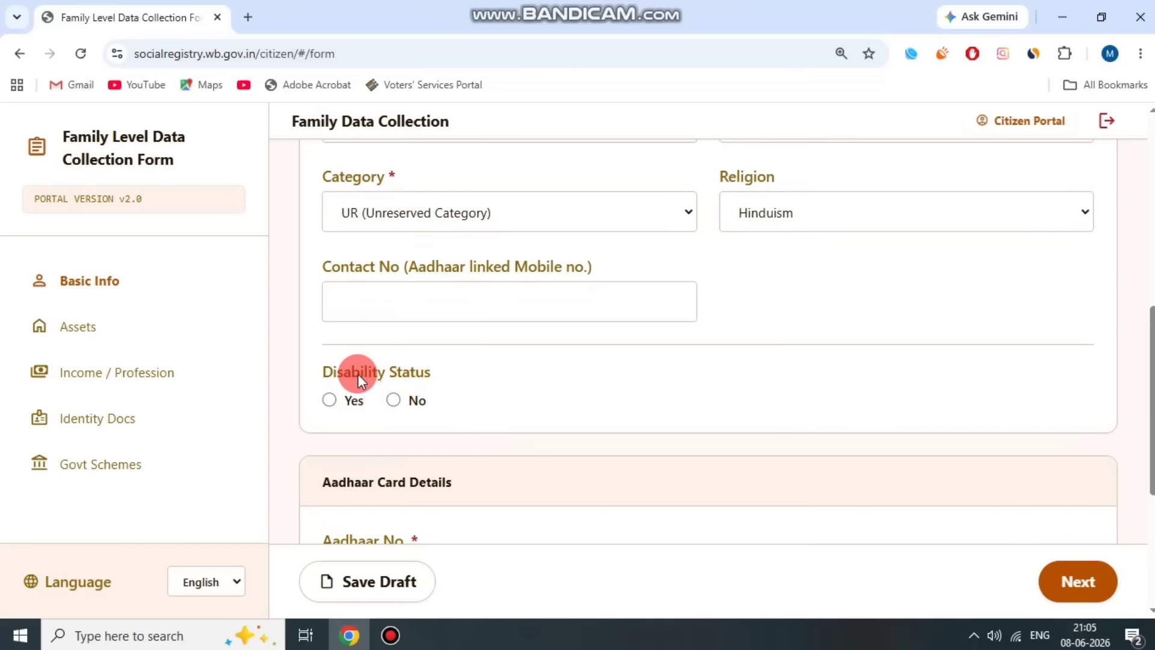
left_click_drag(323, 372, 485, 374)
left_click(329, 399)
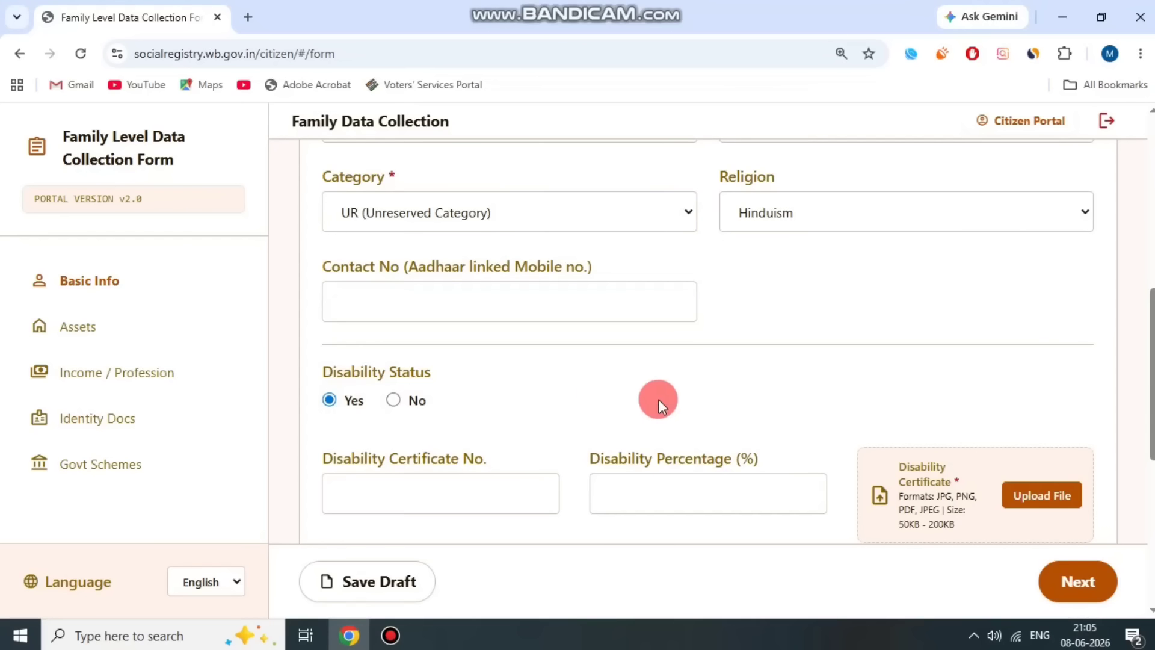
scroll(658, 399, "down", 2)
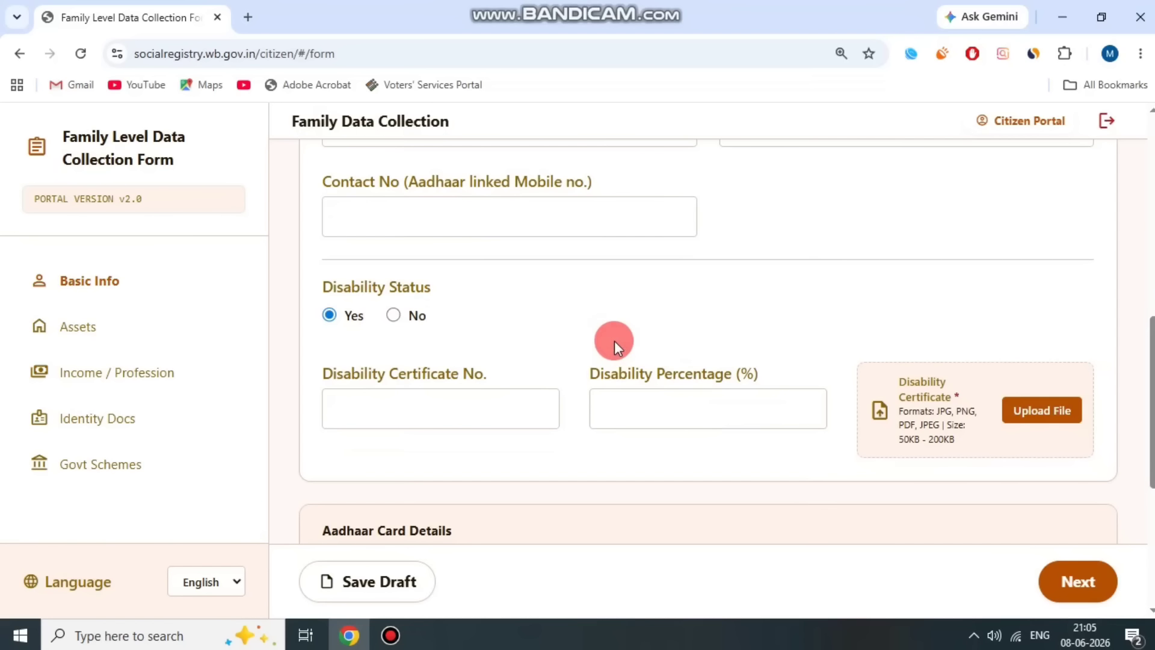
left_click(394, 315)
- Enter member 2's Aadhaar number in the Aadhaar No. field
scroll(604, 344, "down", 2)
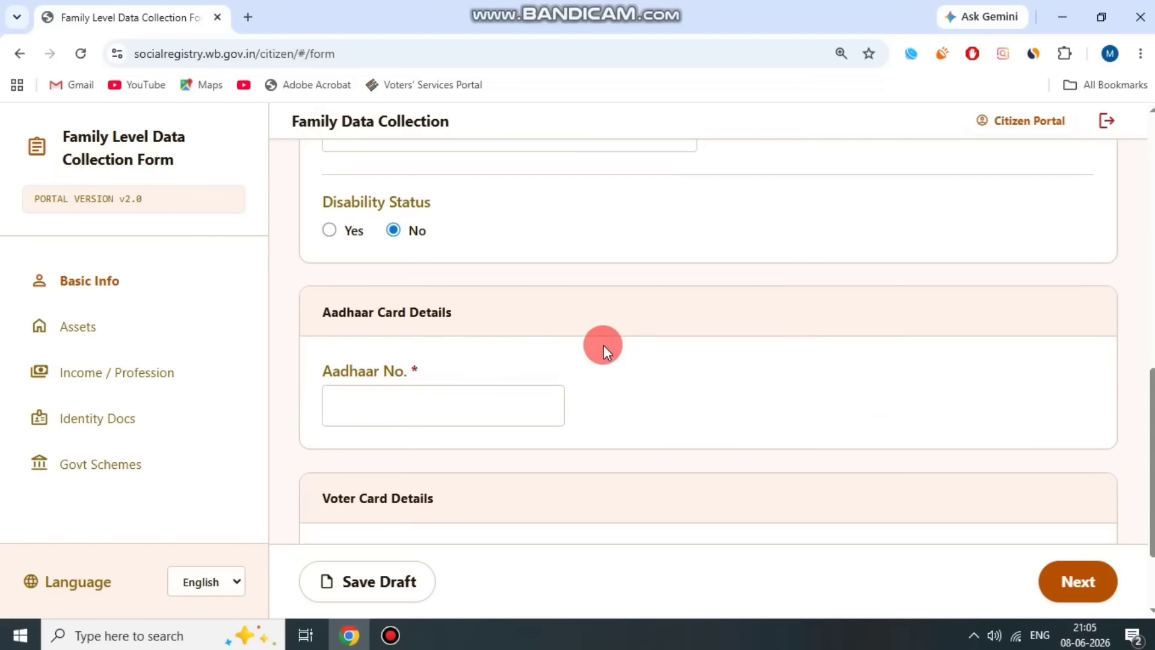
left_click_drag(330, 366, 456, 360)
left_click(456, 359)
left_click(427, 411)
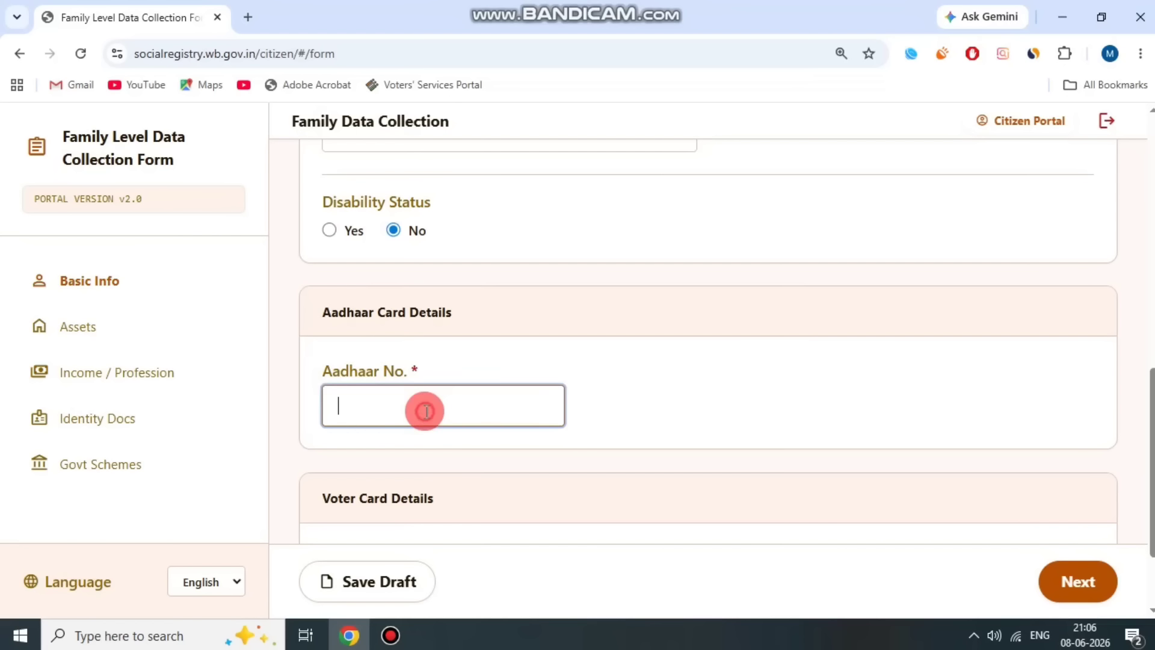
type("1234567890")
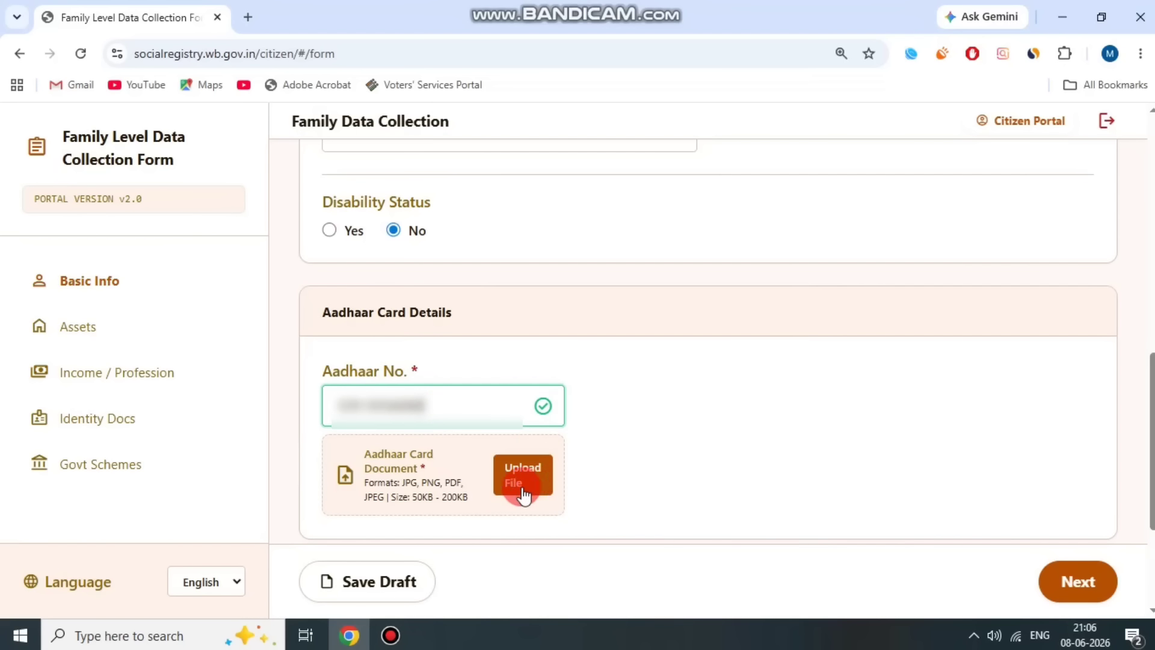
left_click(390, 635)
- Bring up member 2's Voter Card Details and point out the EPIC No. field
left_click(485, 95)
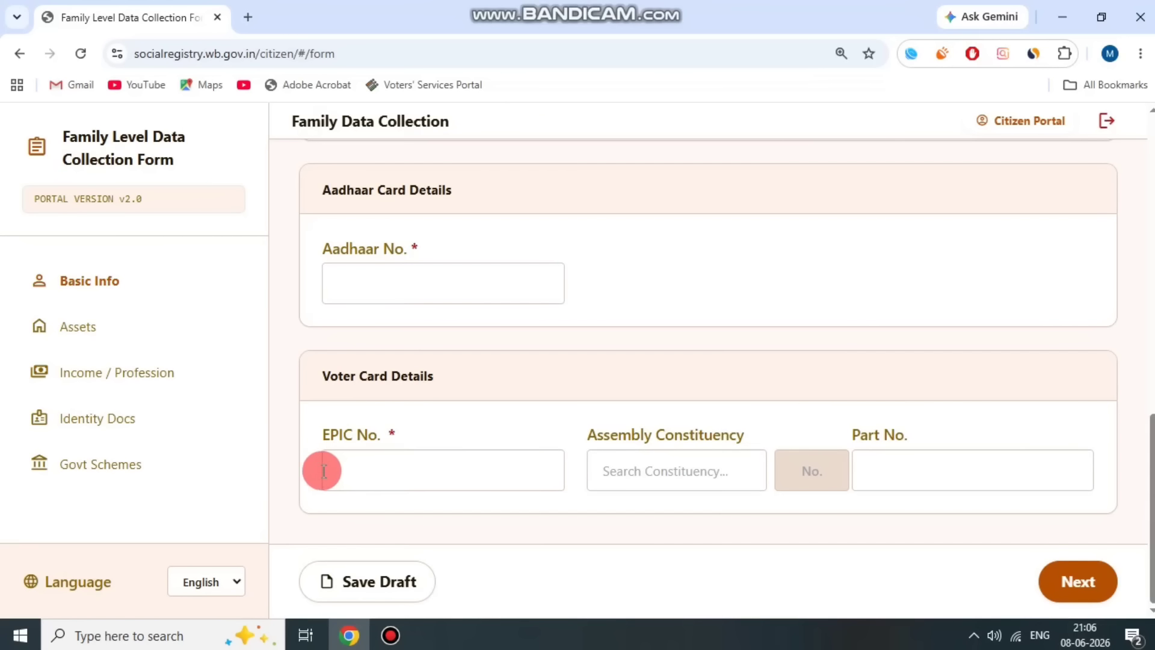
left_click_drag(332, 374, 534, 394)
left_click(385, 428)
left_click_drag(315, 433, 429, 435)
left_click(429, 432)
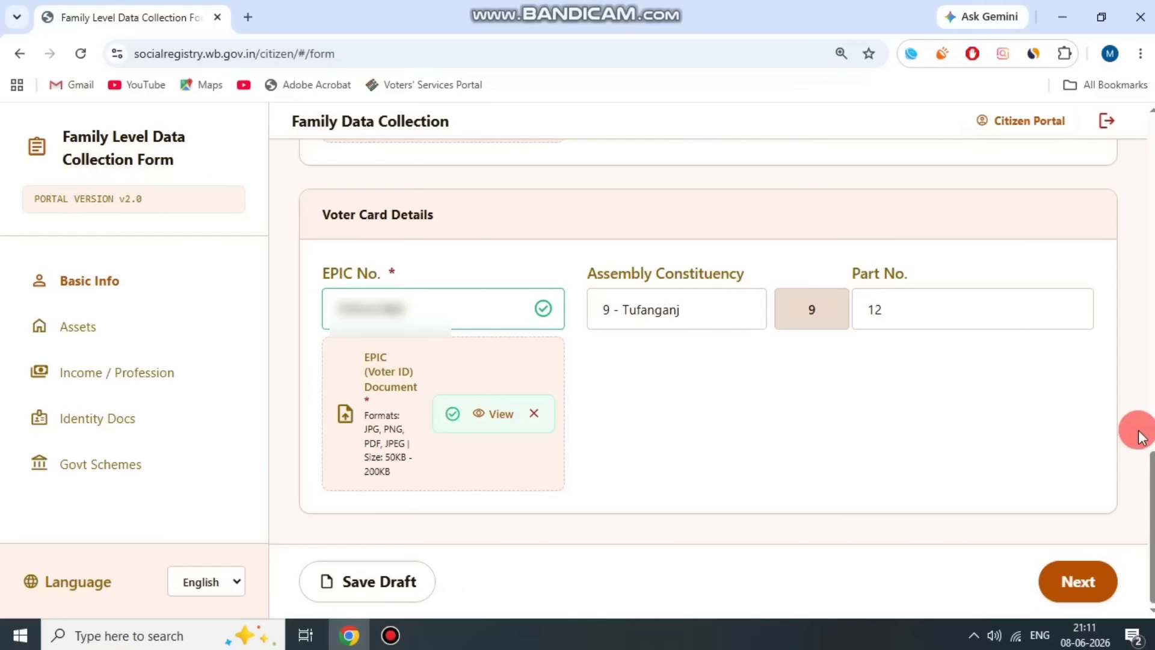
- Move to member 2's assets section and leave Has Health Insurance at No
left_click(1079, 581)
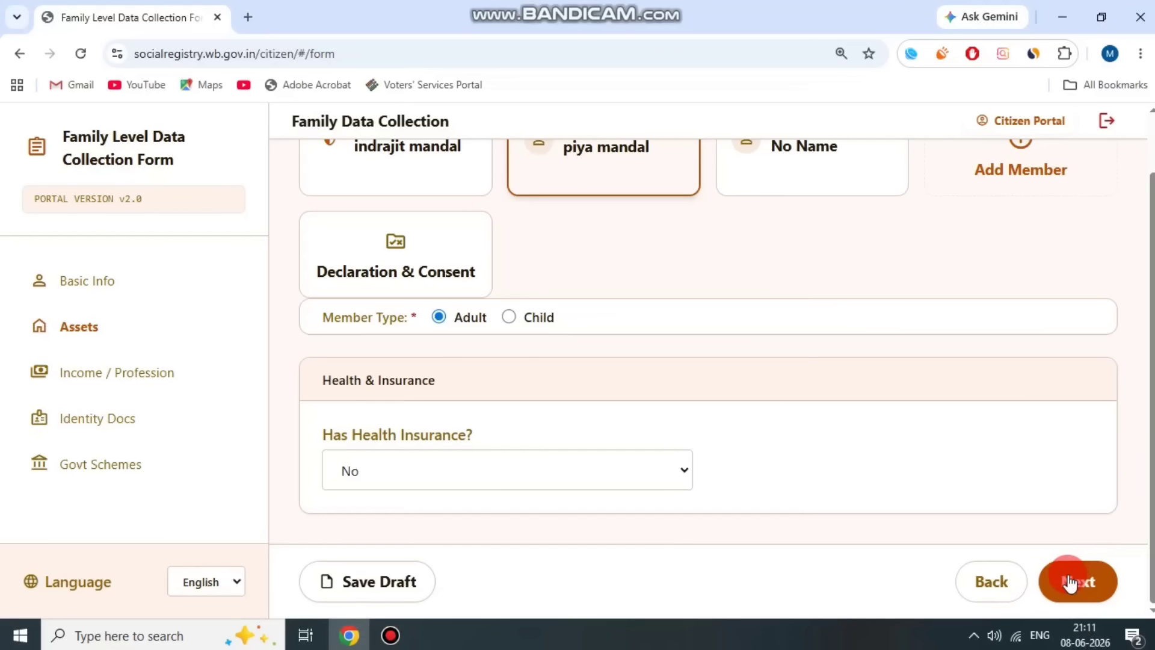
left_click_drag(319, 435, 409, 433)
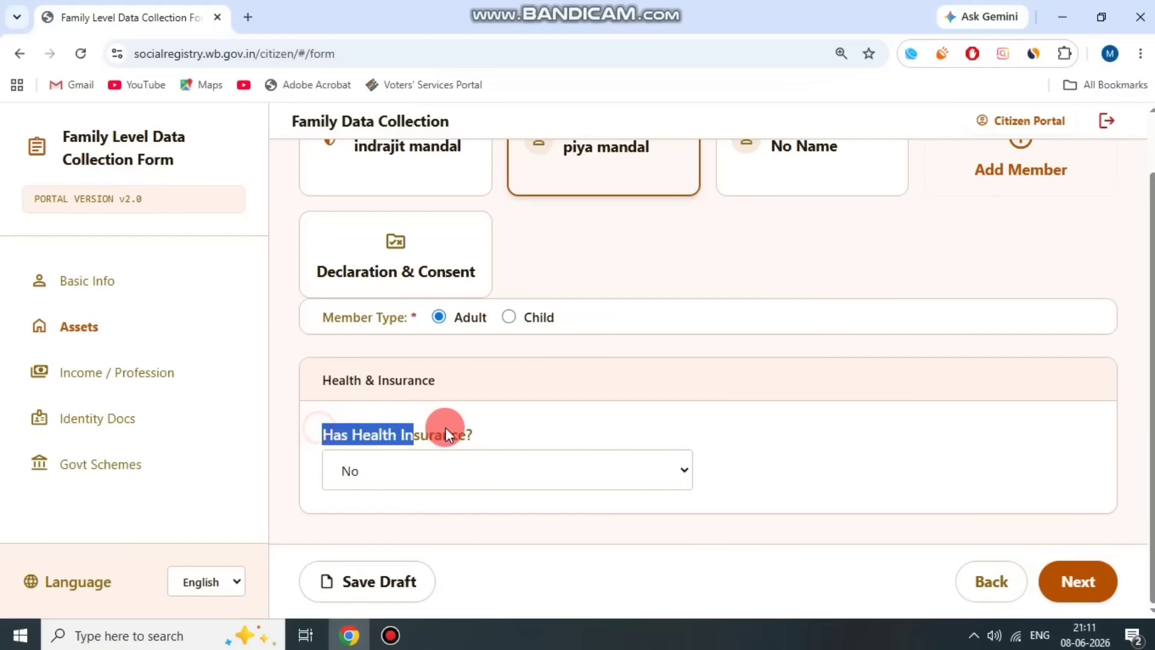
left_click(455, 467)
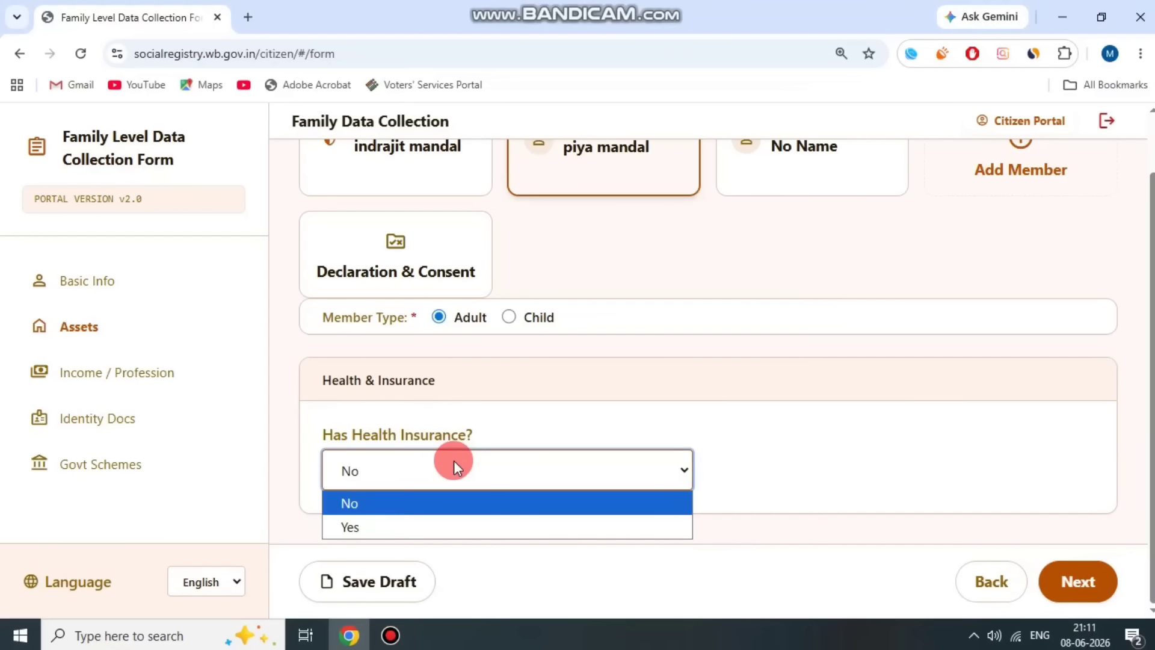
left_click(455, 450)
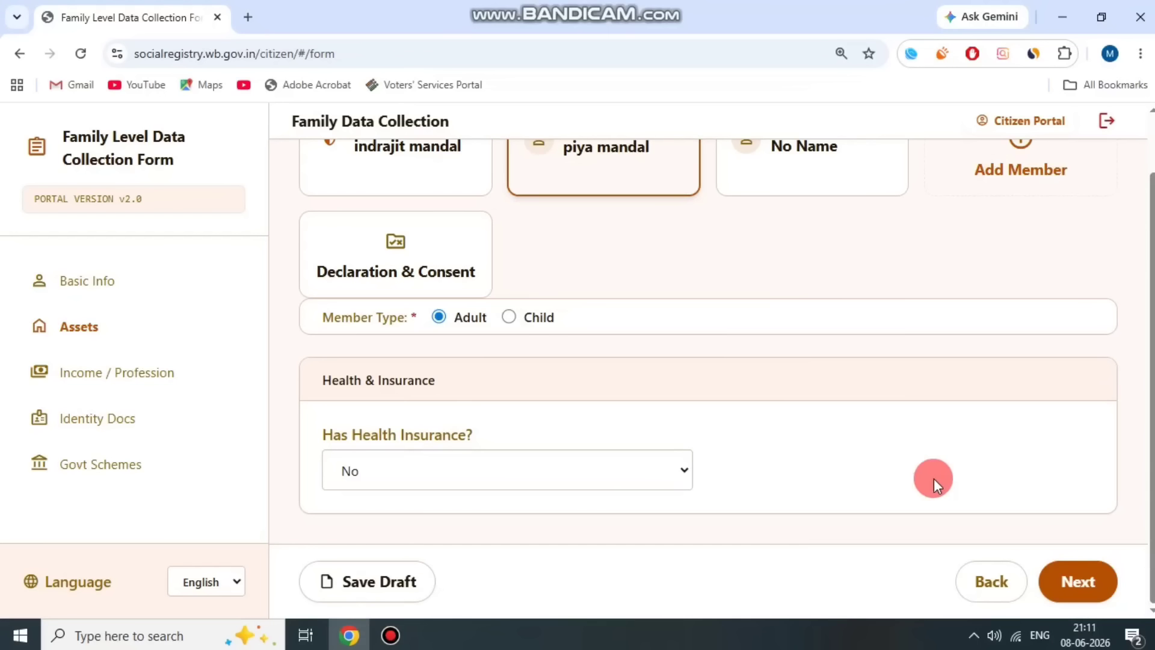
- Preview health insurance as Yes with Government type and Swasthya Sathi scheme
left_click(655, 481)
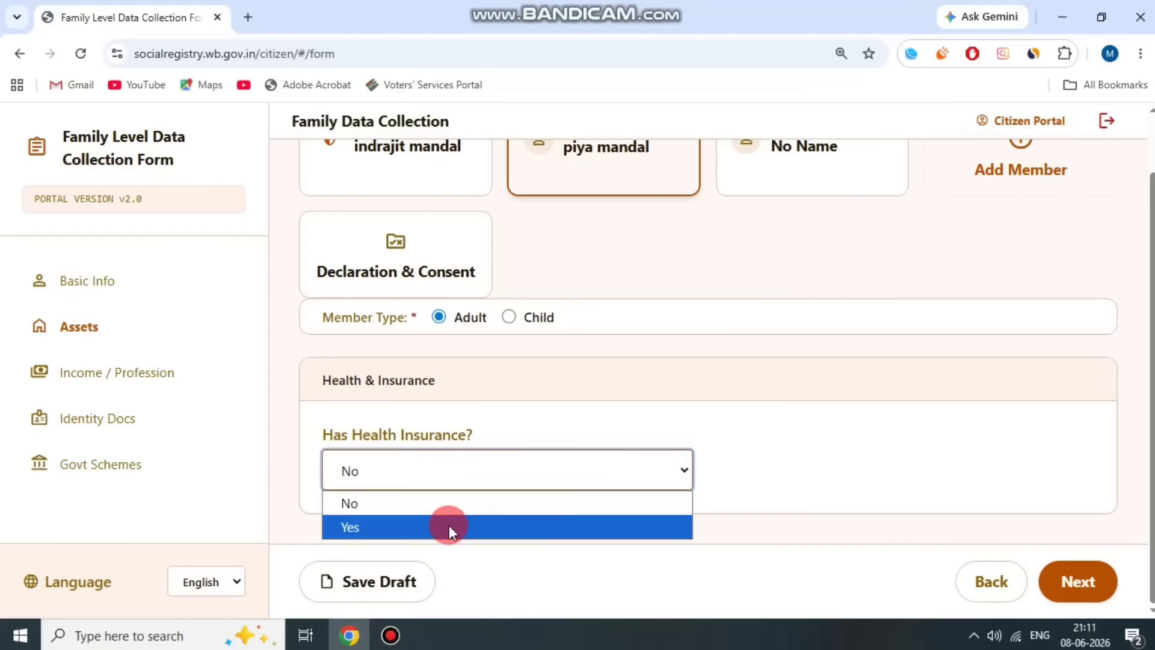
left_click(448, 525)
left_click_drag(725, 434, 890, 438)
left_click(876, 469)
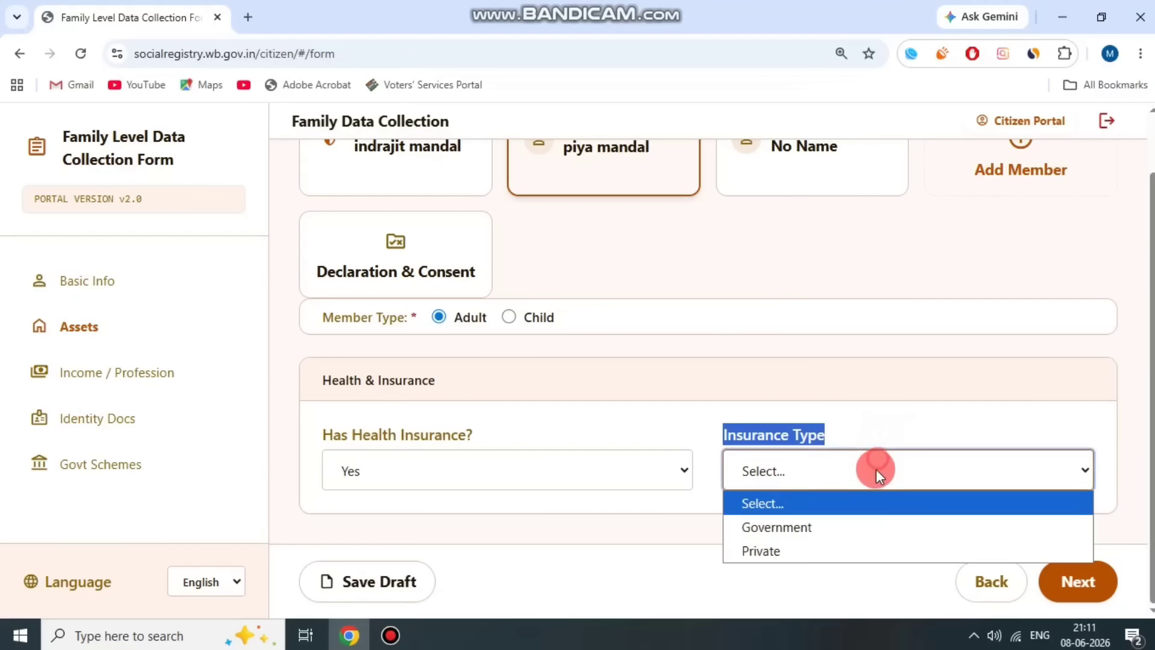
left_click(849, 531)
left_click(780, 410)
scroll(722, 411, "down", 3)
left_click_drag(324, 401, 505, 412)
left_click(471, 449)
left_click(457, 506)
left_click_drag(698, 417, 825, 412)
left_click(853, 401)
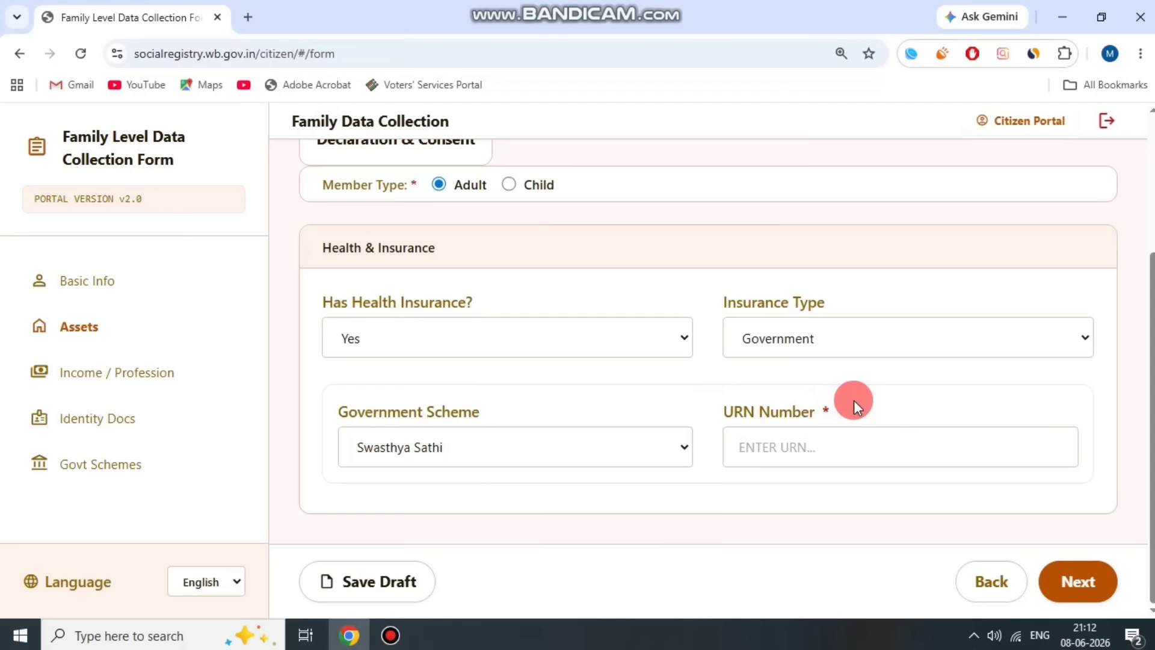
- Change health insurance back to No and continue to Income / Profession
left_click(594, 353)
left_click(436, 369)
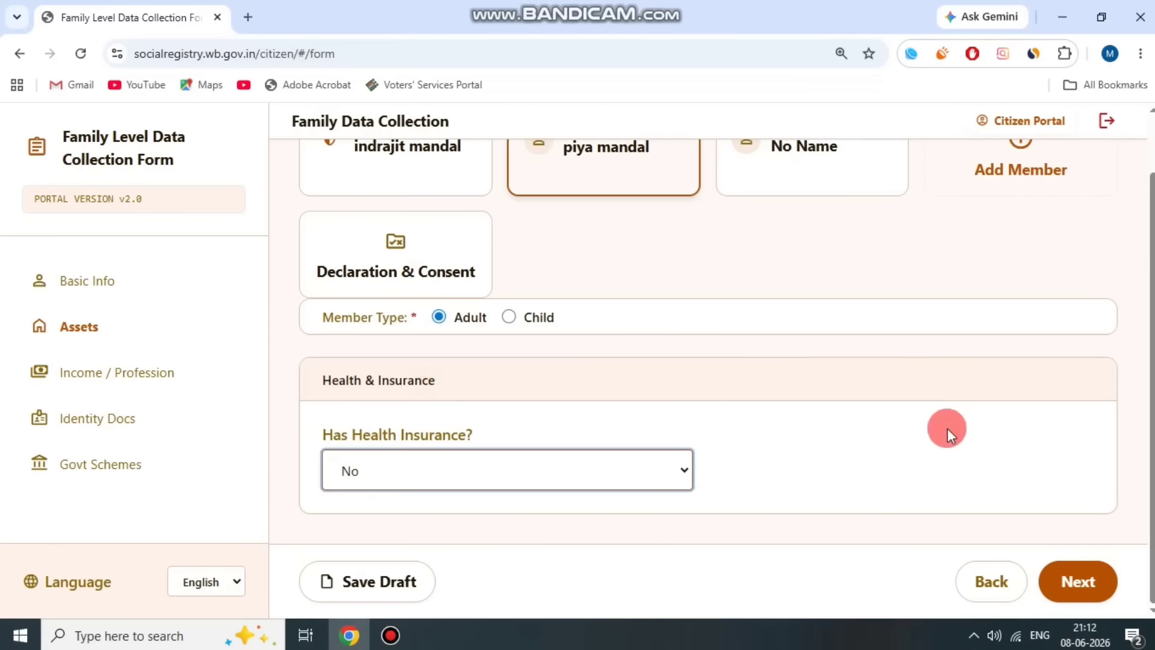
left_click(1064, 588)
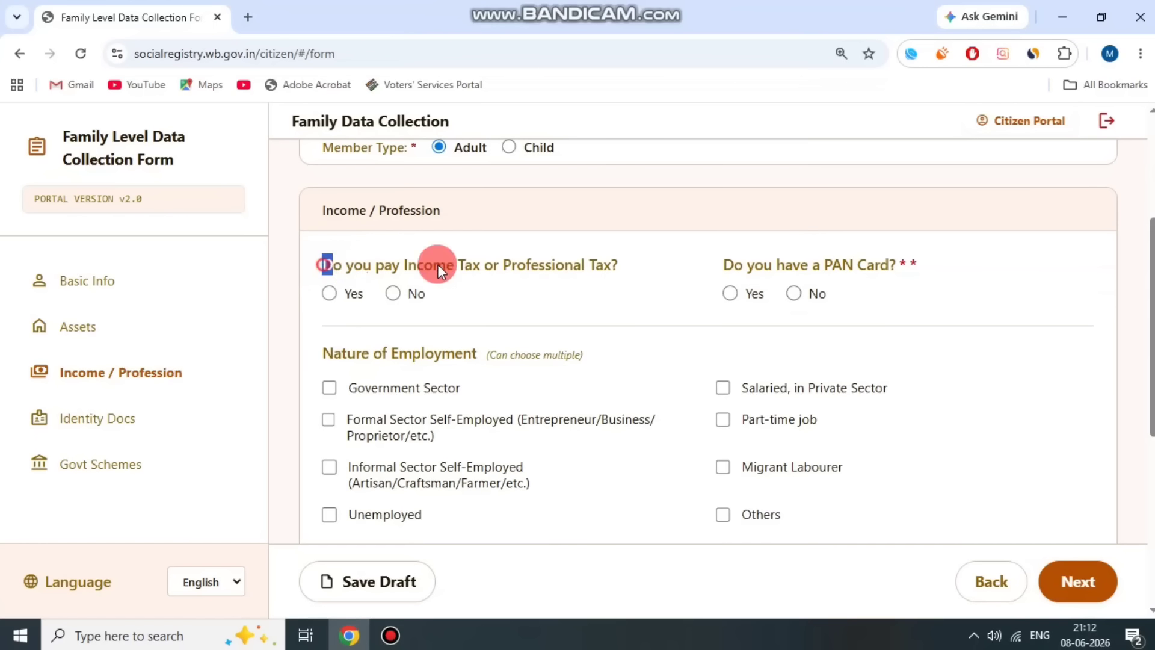
- Answer No to paying income/professional tax and to having a PAN card
left_click(626, 265)
left_click(393, 292)
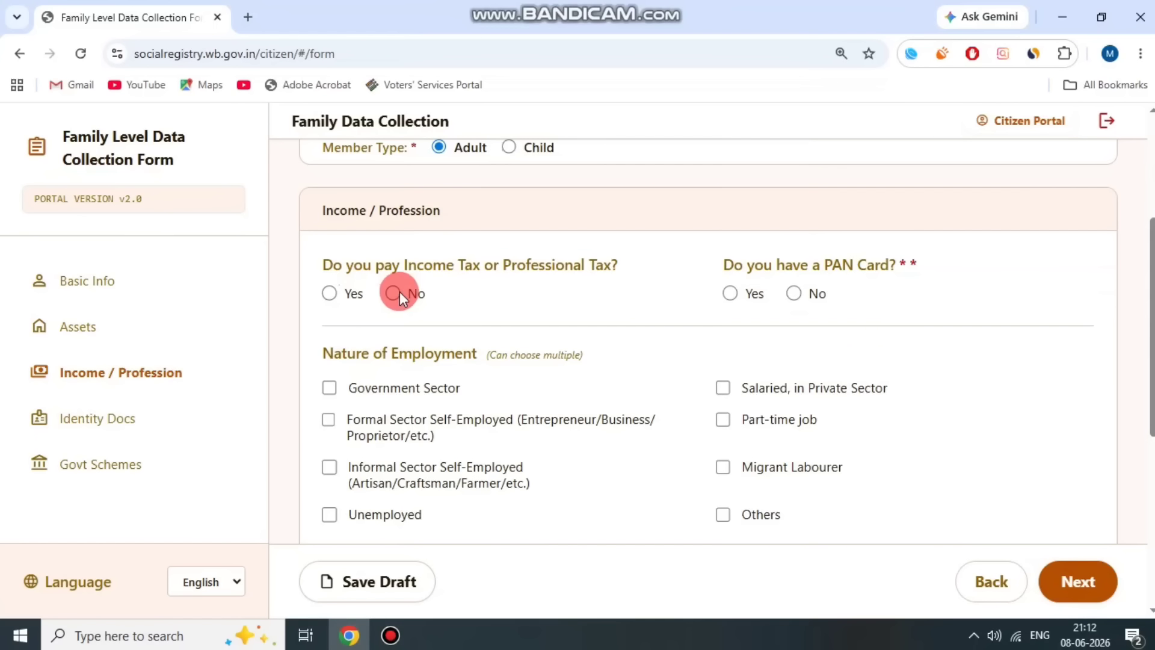
left_click_drag(772, 265, 915, 263)
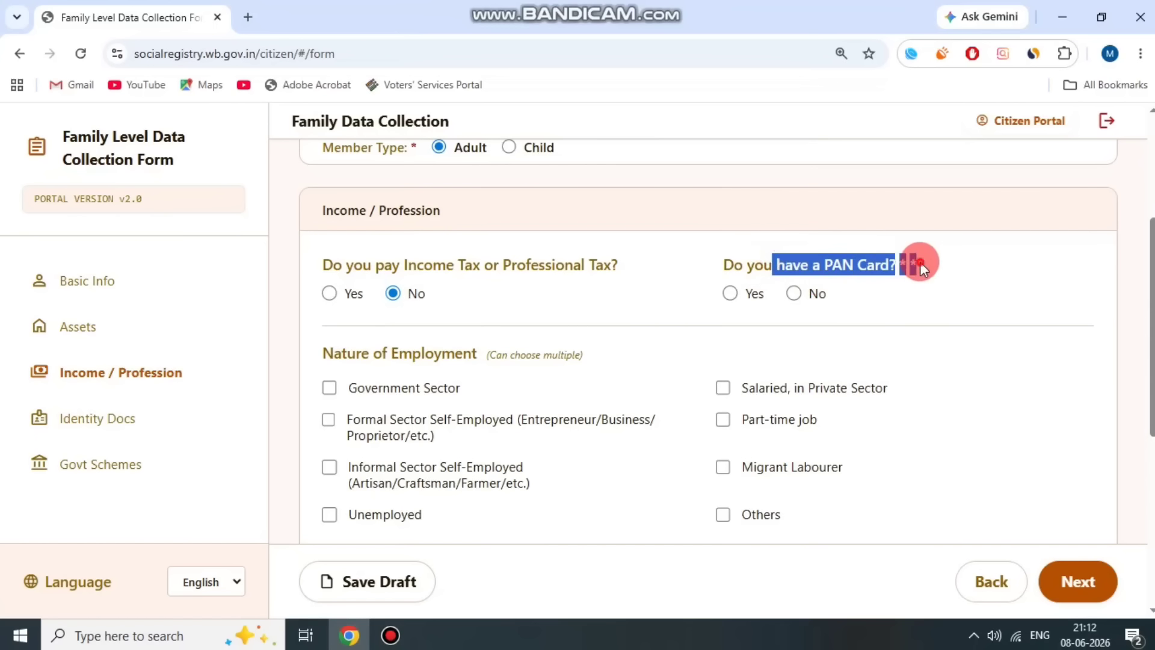
left_click(729, 294)
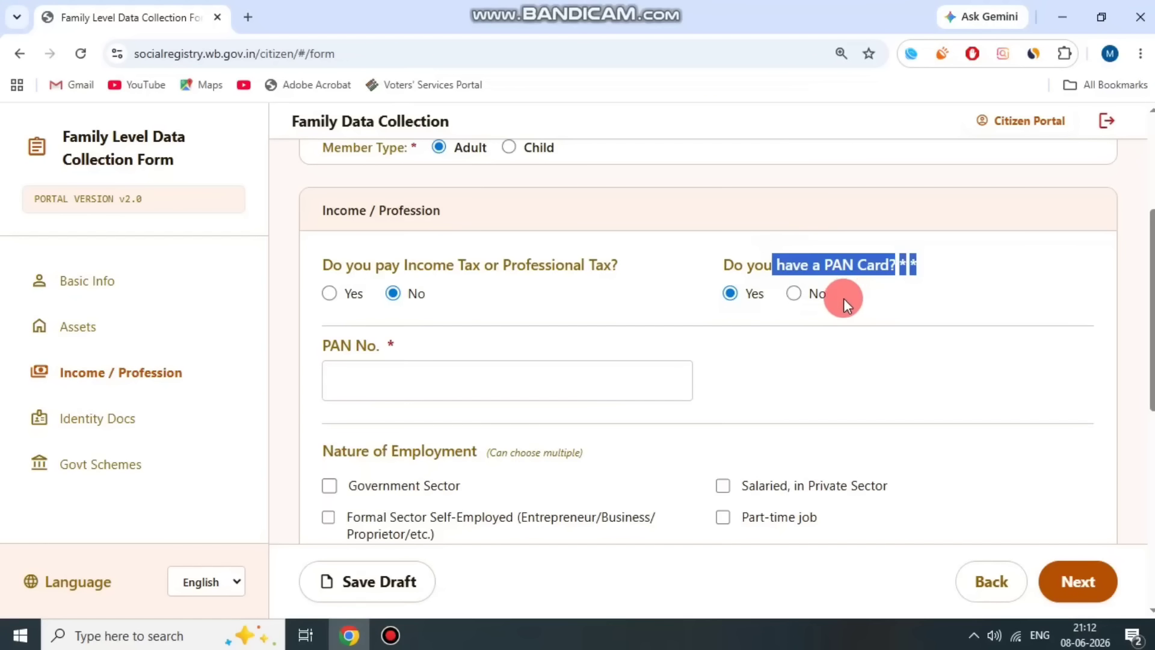
left_click(847, 320)
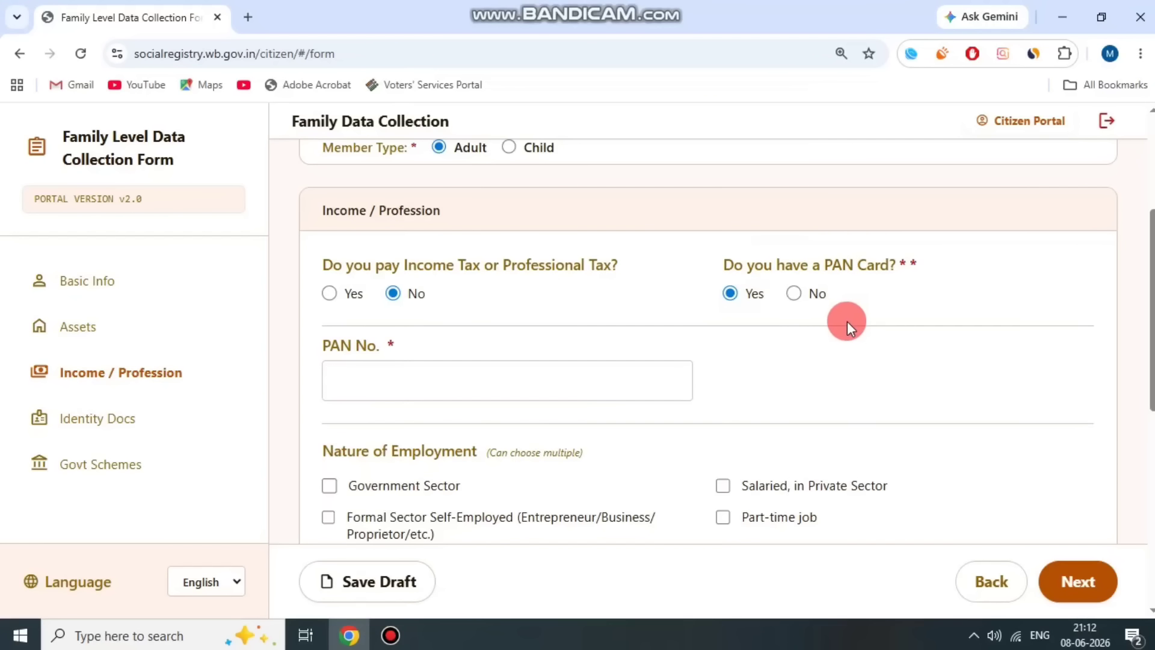
left_click(795, 295)
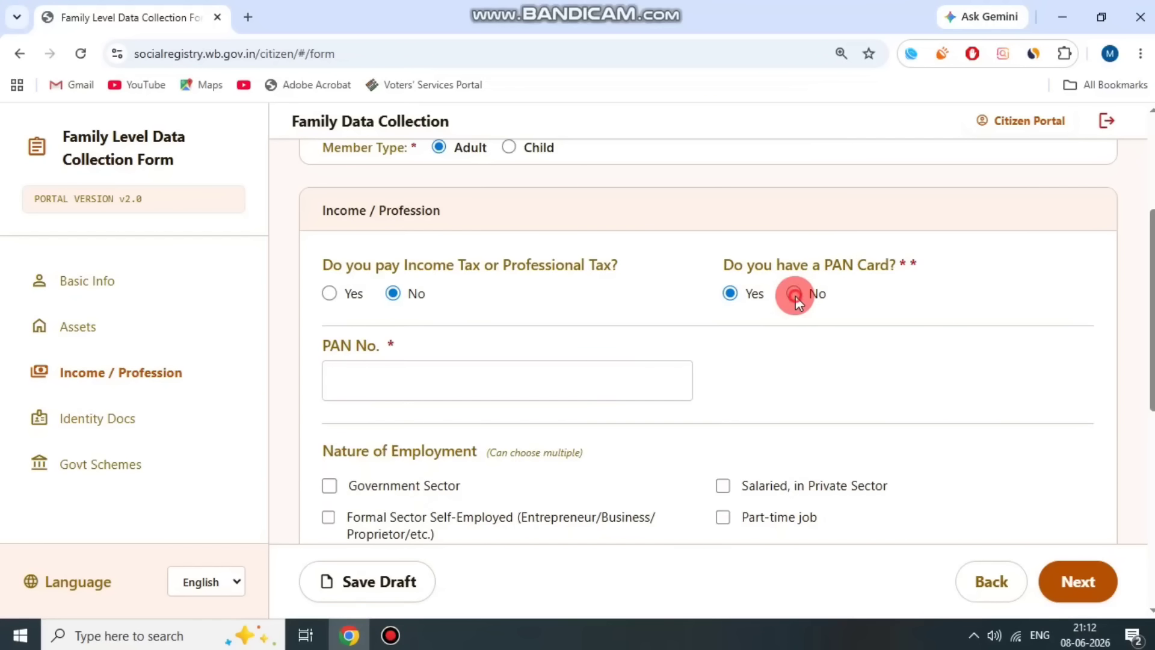
- Tick Others for nature of employment and choose 10th/ Madhyamik as highest qualification
scroll(510, 330, "down", 3)
left_click_drag(344, 185, 528, 174)
left_click(526, 175)
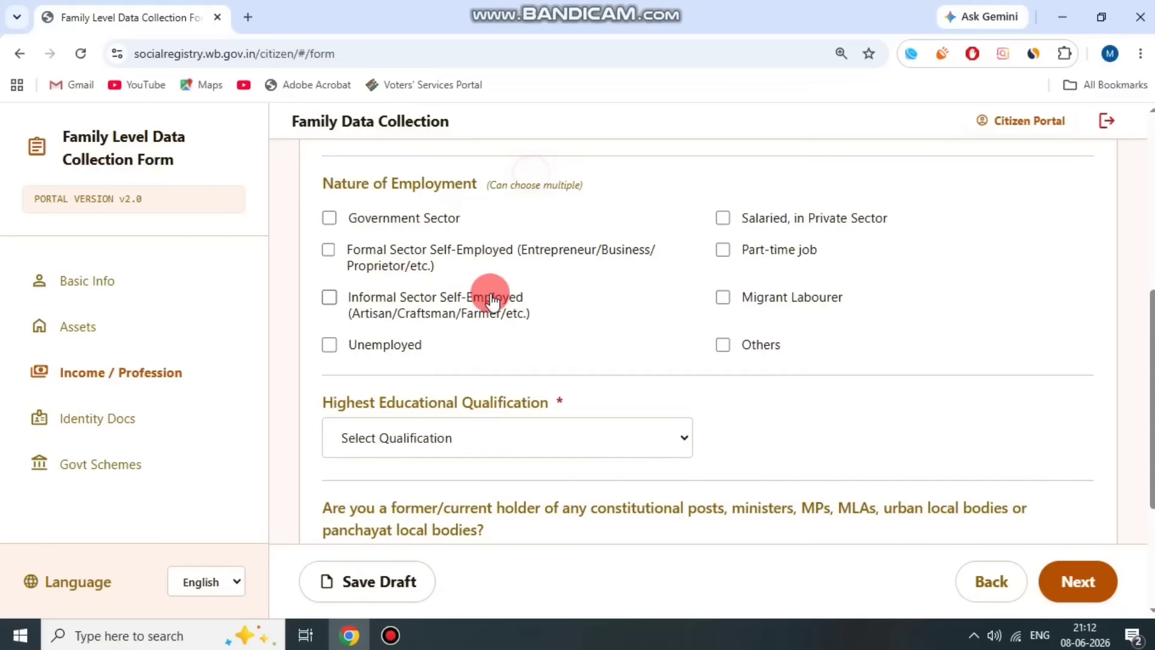
left_click(723, 345)
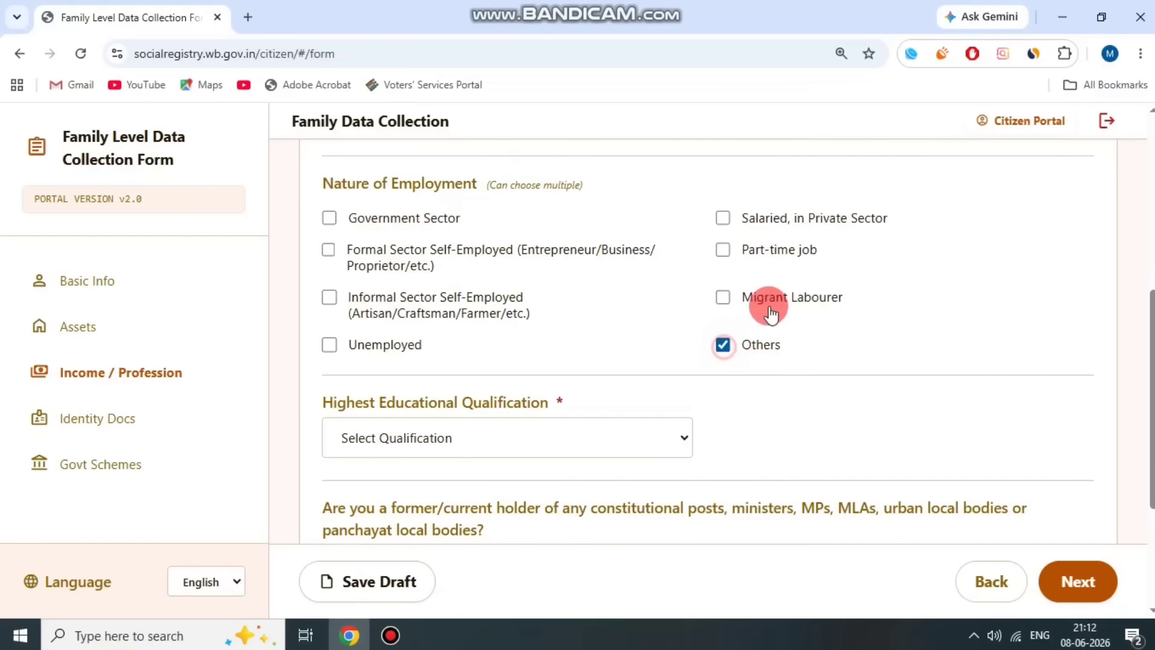
scroll(553, 341, "down", 1)
left_click_drag(327, 328, 578, 308)
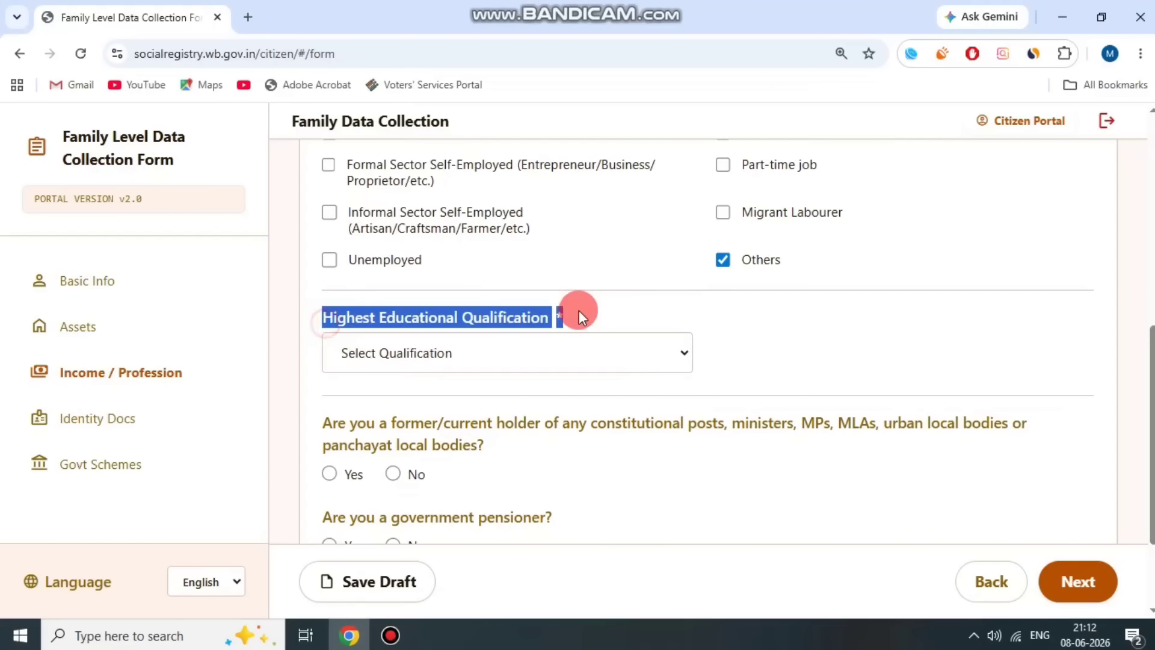
left_click(578, 308)
left_click(562, 361)
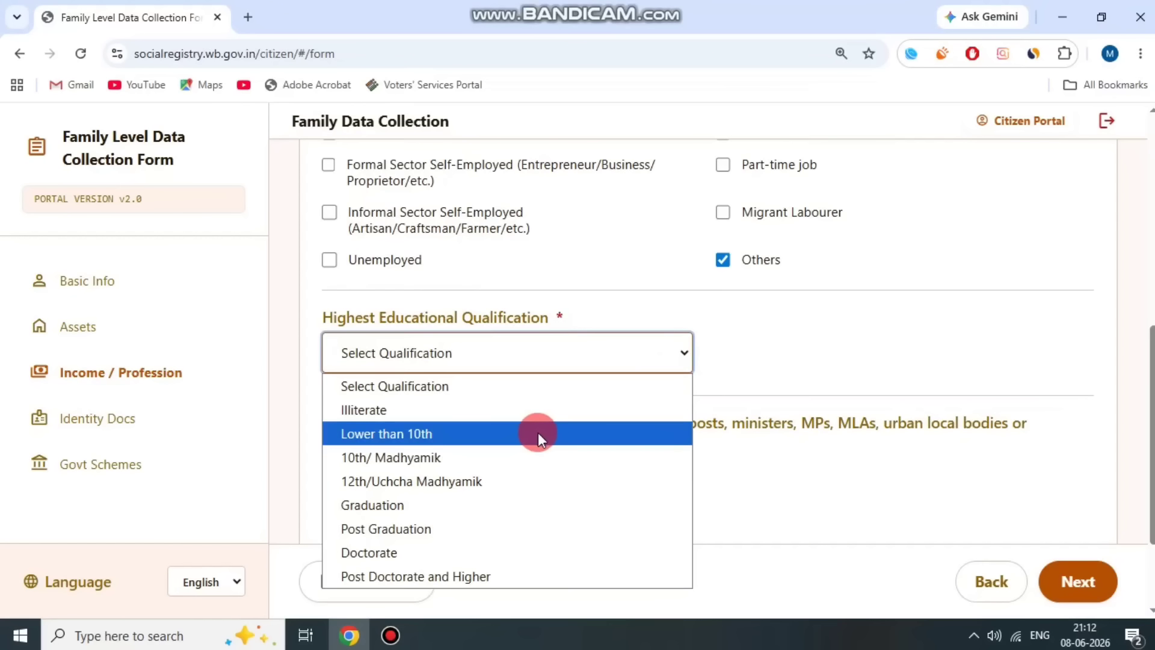
left_click(516, 456)
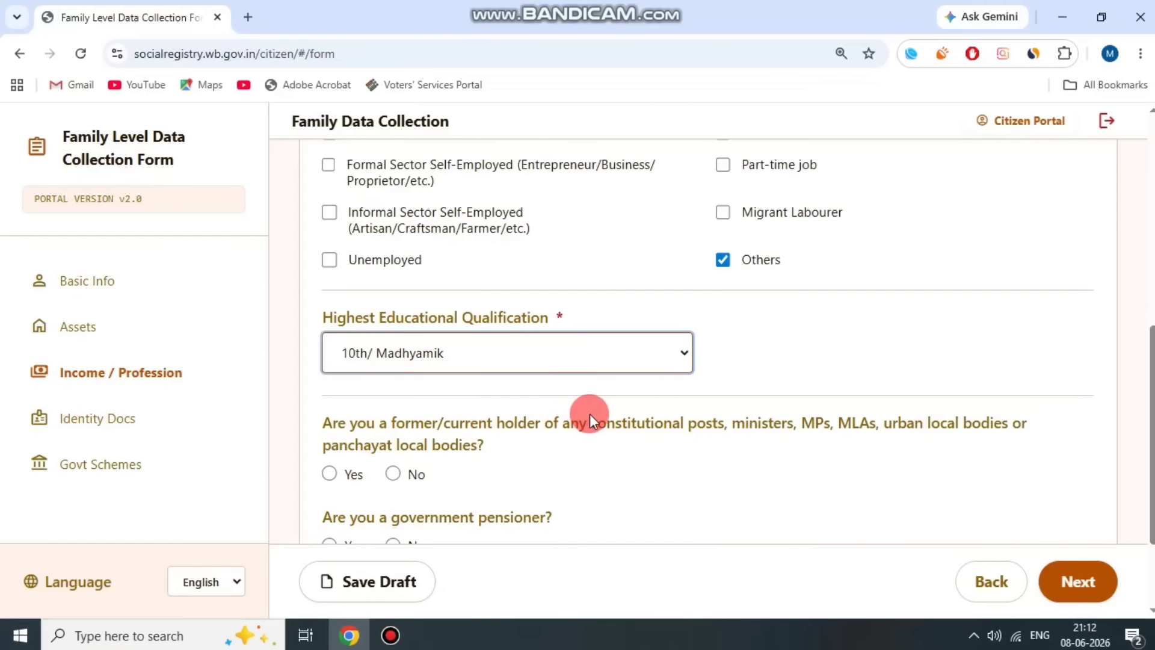
- Answer No to constitutional post, government pensioner and GST registration
scroll(595, 408, "down", 2)
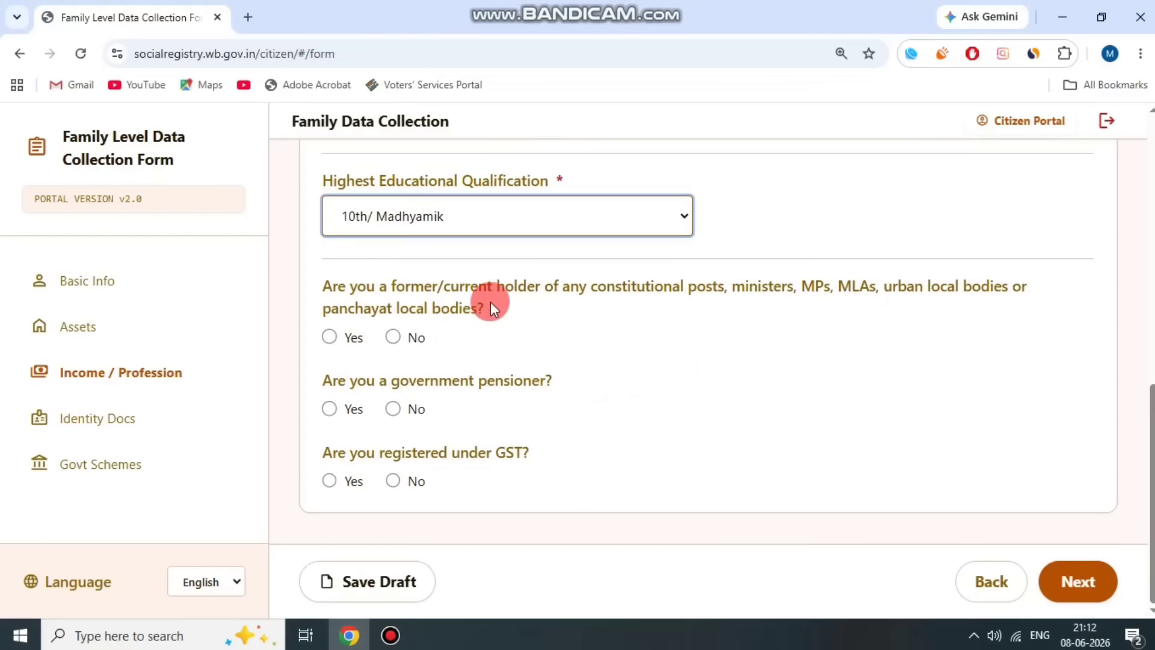
left_click_drag(333, 278, 863, 306)
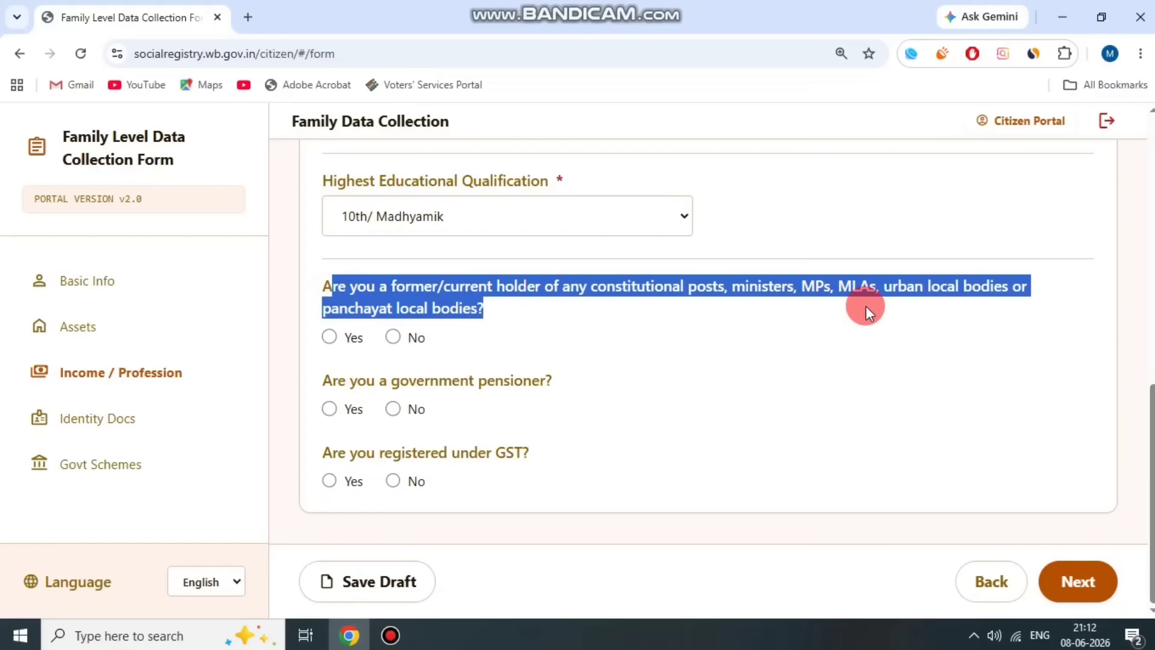
left_click(865, 305)
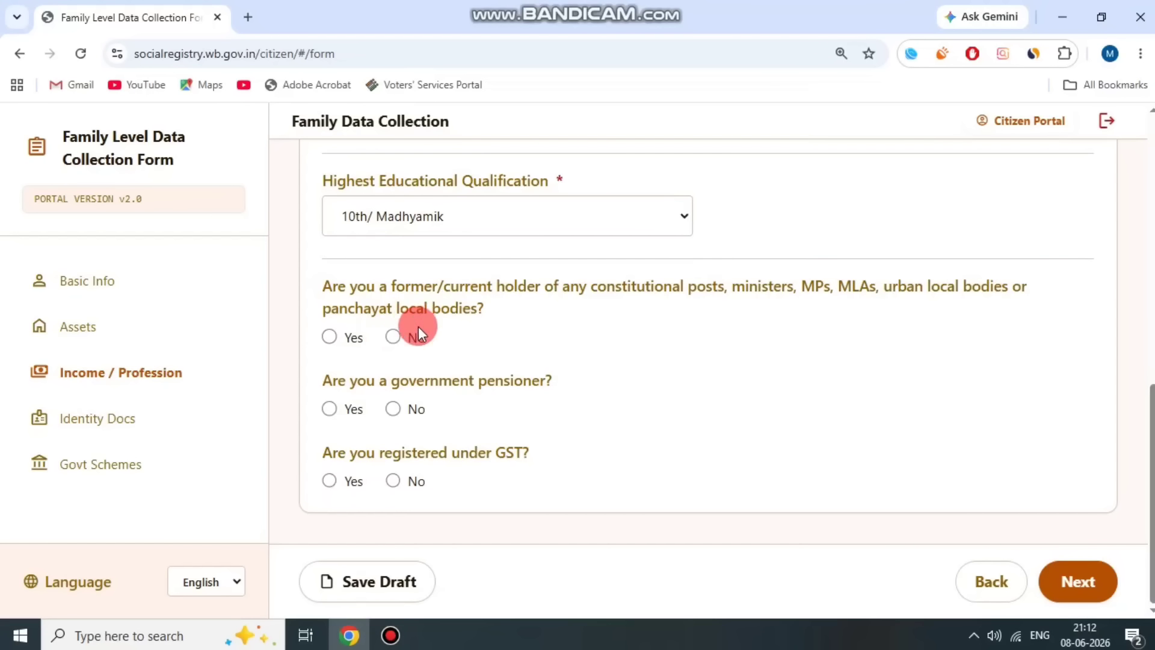
left_click(394, 336)
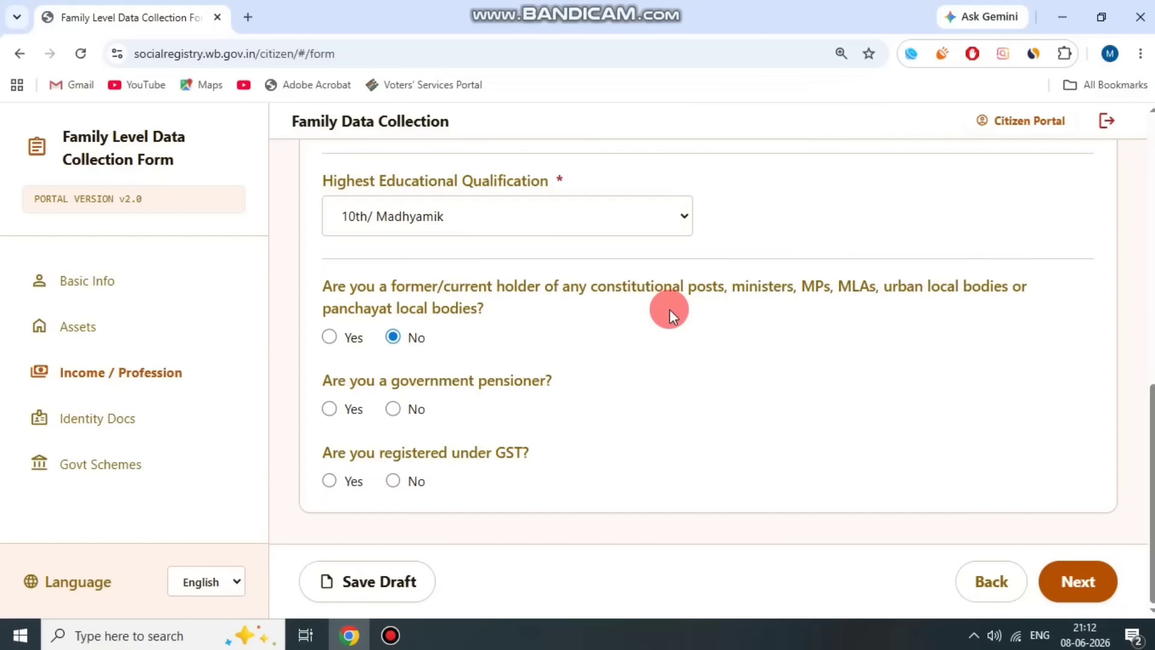
left_click_drag(394, 374, 532, 373)
left_click(533, 373)
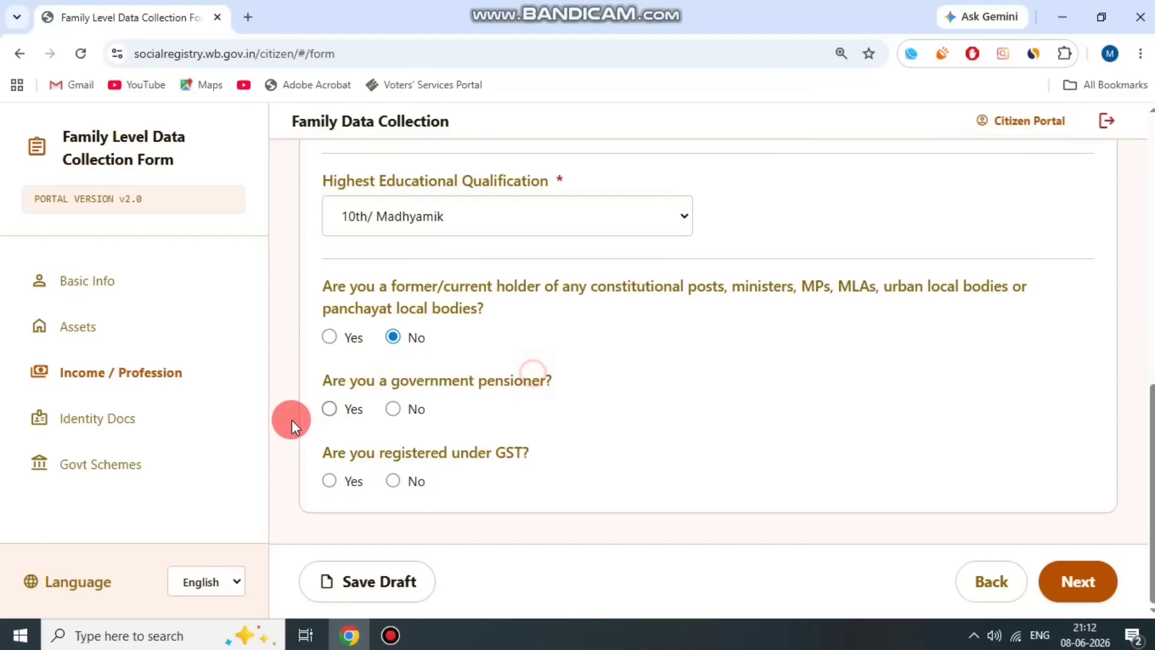
left_click(394, 410)
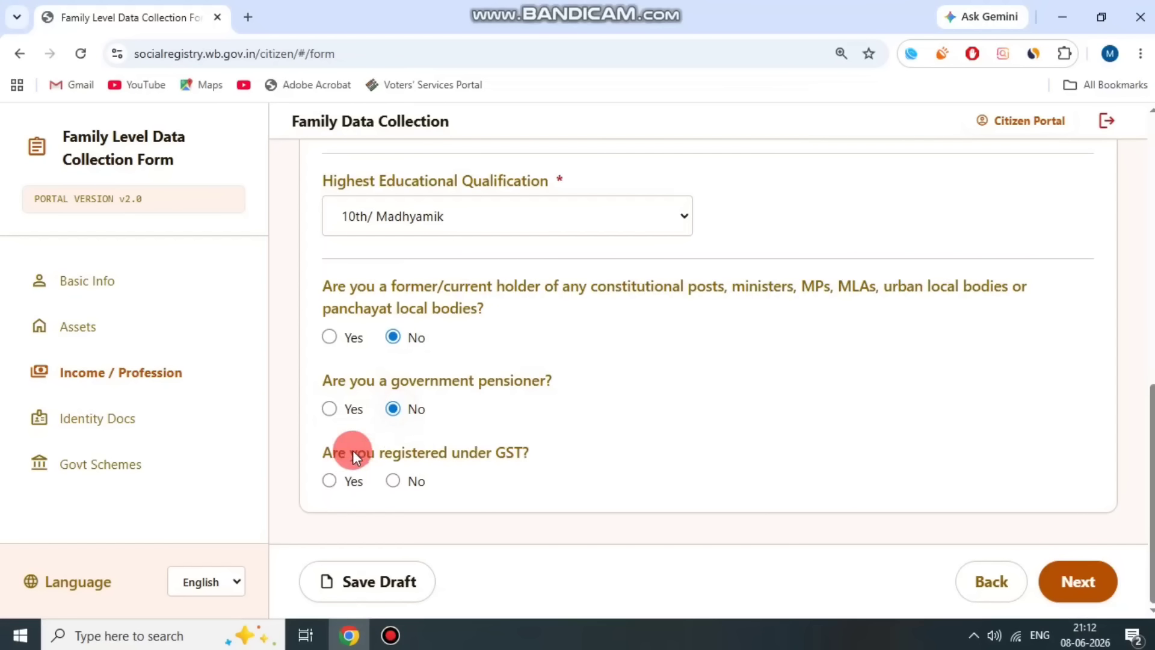
left_click(393, 481)
left_click(326, 482)
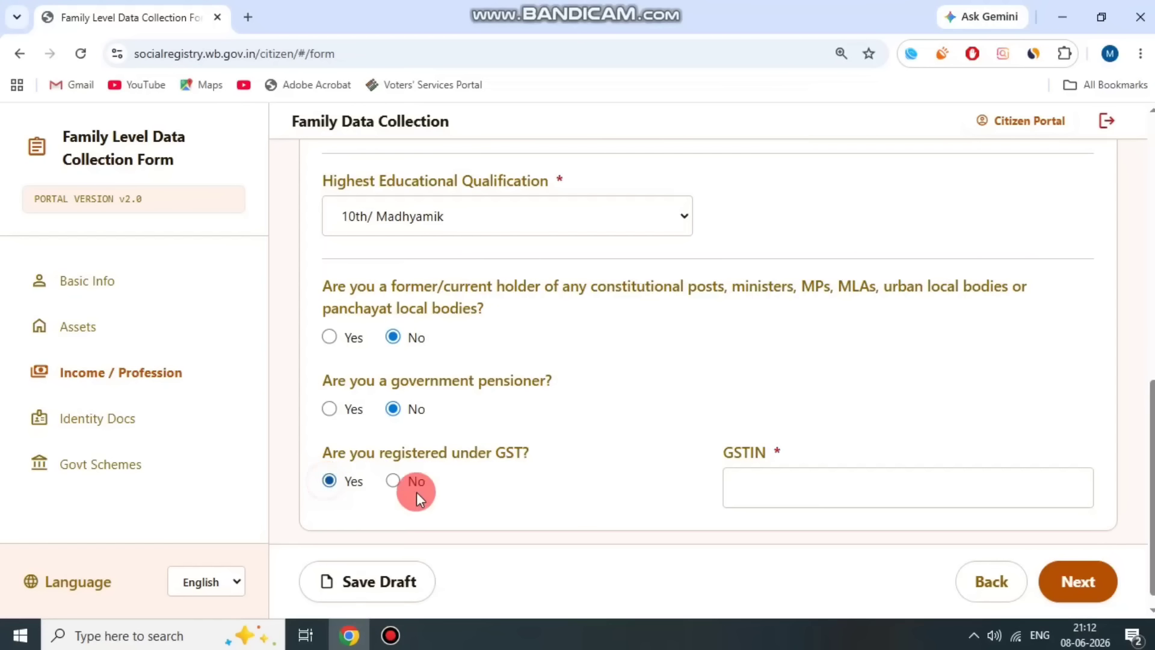
left_click_drag(693, 456, 792, 446)
left_click(792, 446)
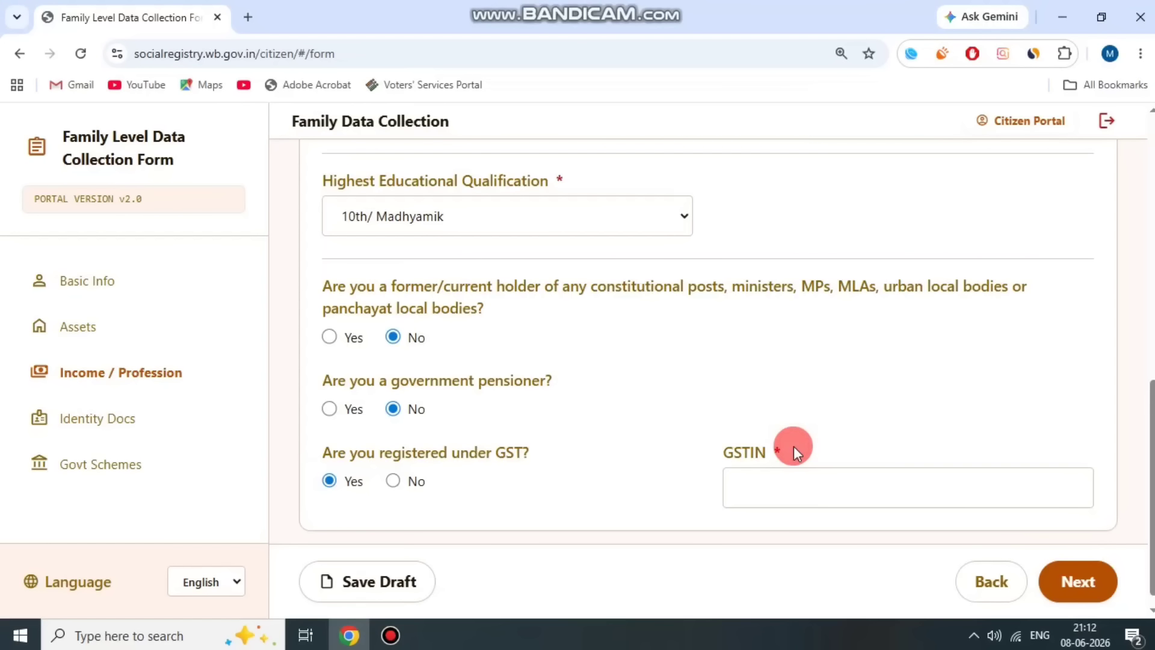
left_click(393, 480)
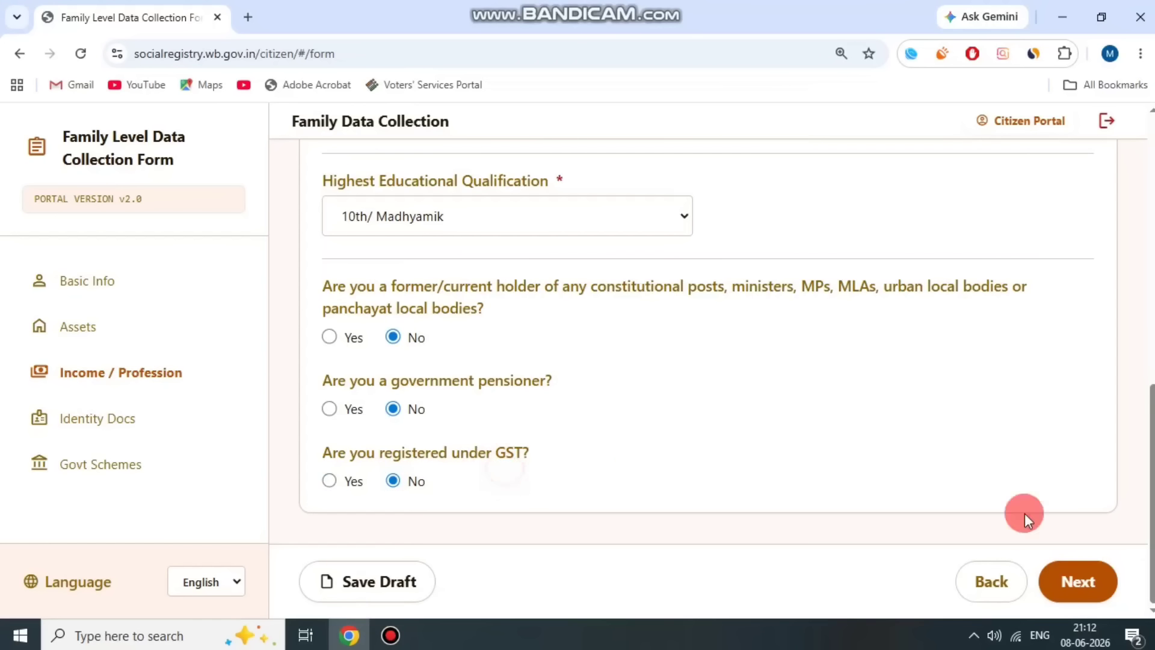
- On Identity Docs, keep the CAA application status as Not Applicable
left_click(1077, 581)
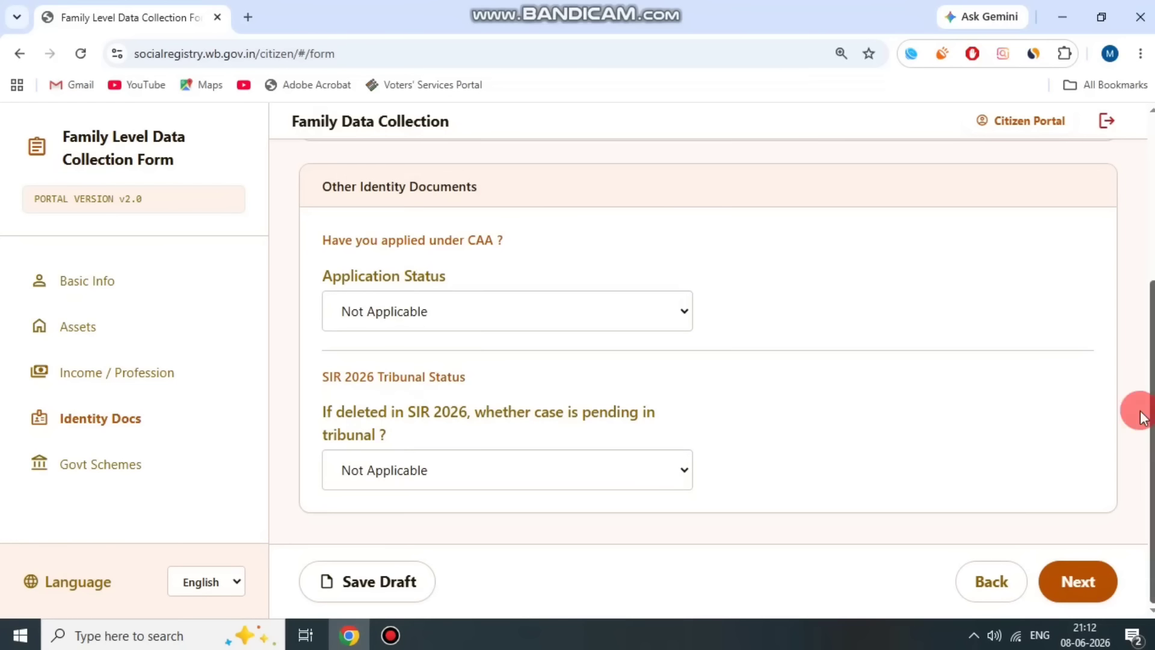
left_click(374, 277)
left_click(468, 261)
left_click_drag(375, 253, 510, 233)
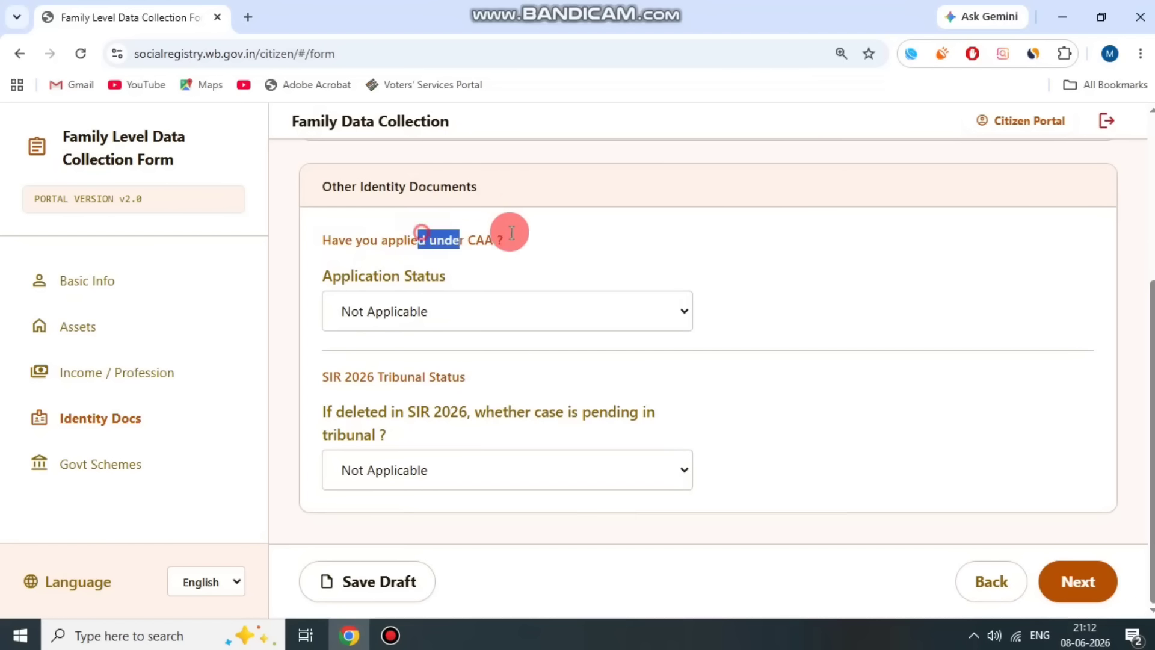
left_click(513, 232)
left_click(426, 305)
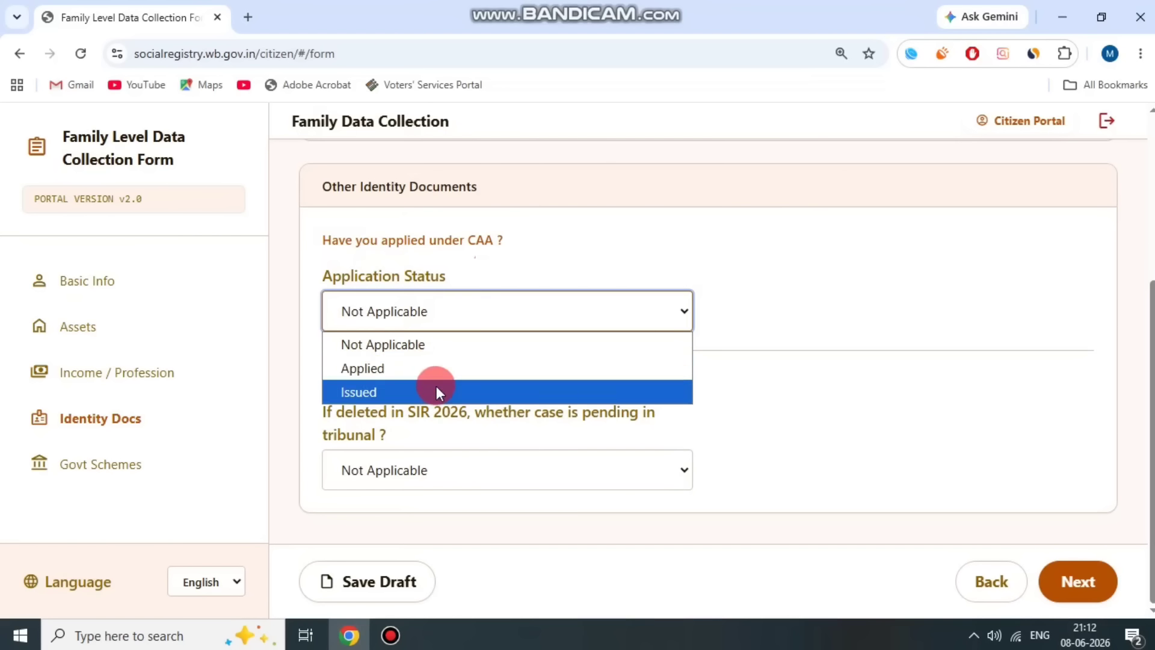
left_click(433, 341)
- Leave the SIR 2026 tribunal case status at Not Applicable
left_click(557, 265)
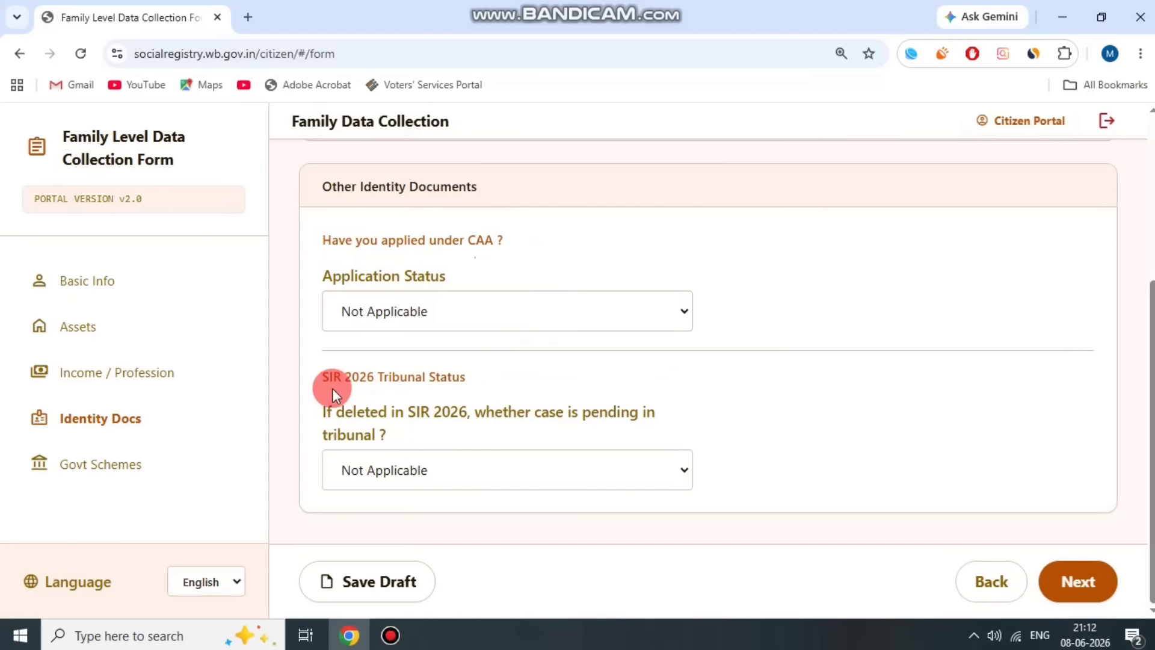
left_click_drag(332, 388, 385, 428)
left_click(539, 418)
left_click(460, 468)
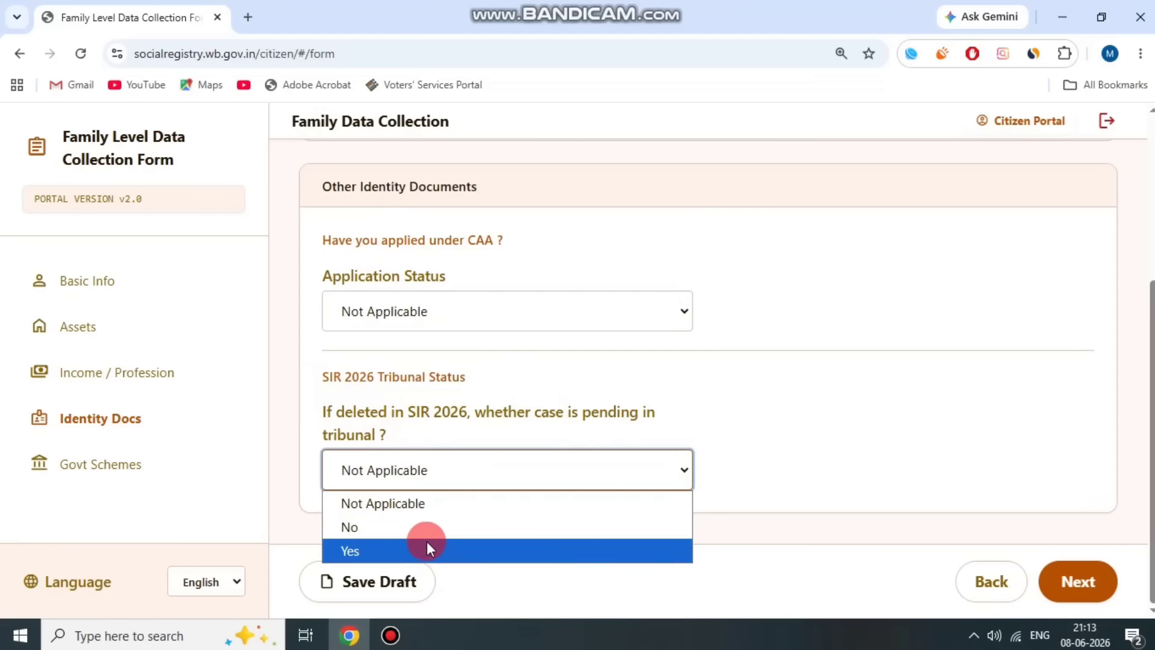
scroll(580, 352, "up", 1)
scroll(607, 343, "down", 1)
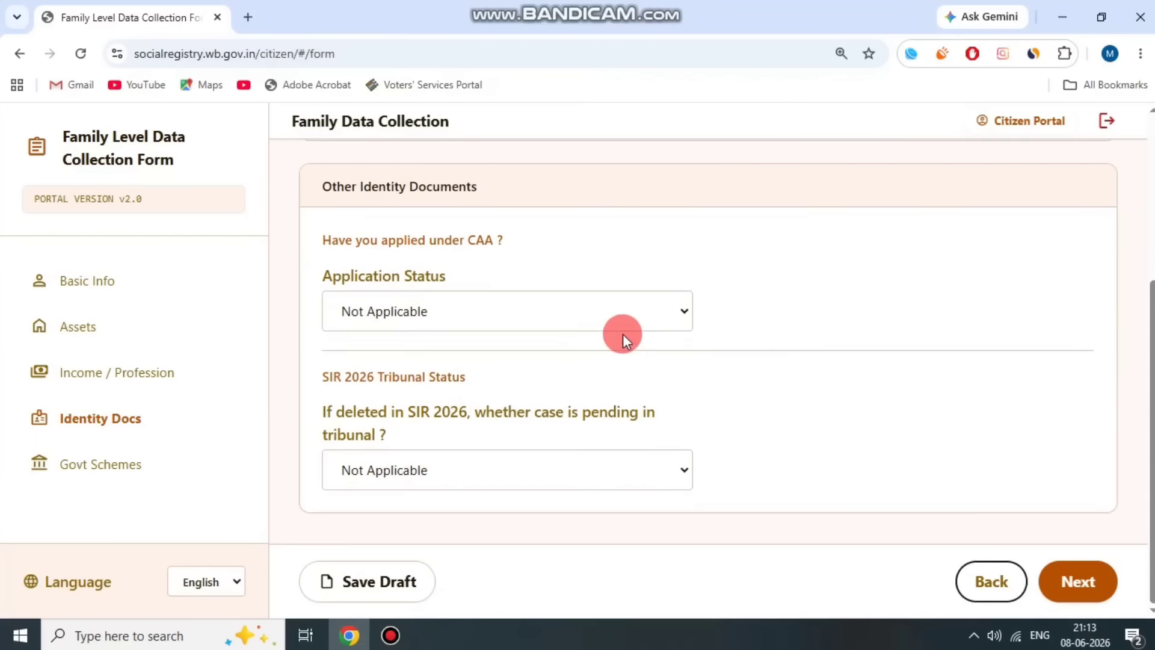
- Advance to the Govt Schemes page and review the Annapurna Yojana 25 to 60 years age rule
left_click(1094, 581)
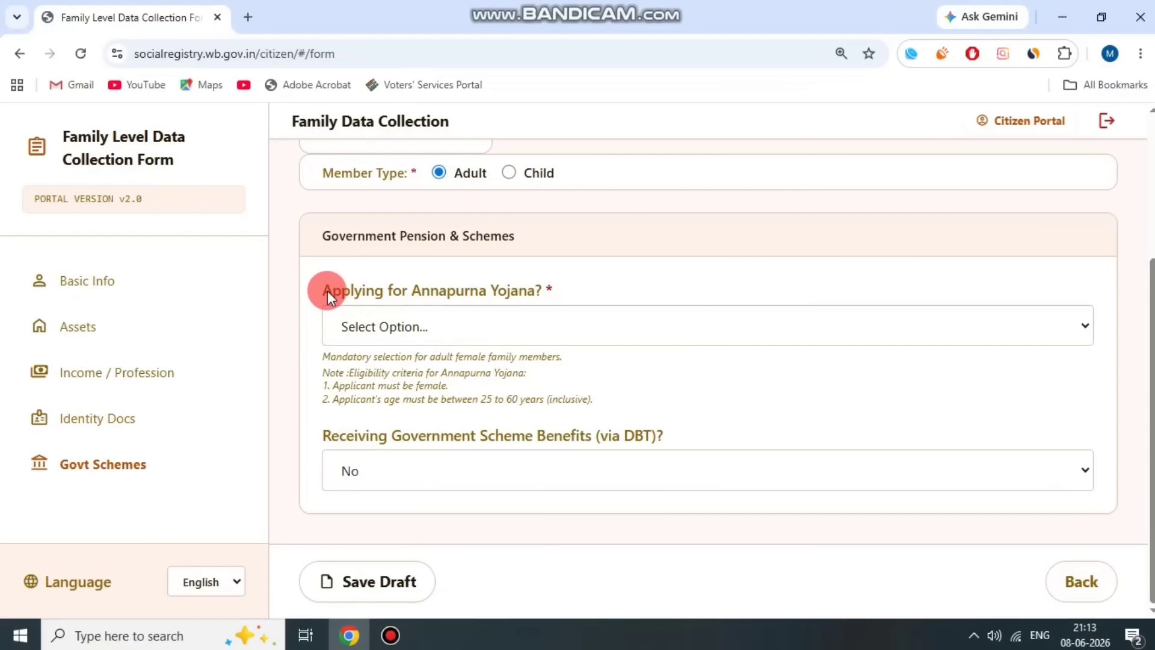
left_click_drag(327, 291, 508, 280)
left_click(522, 277)
left_click_drag(338, 284, 575, 285)
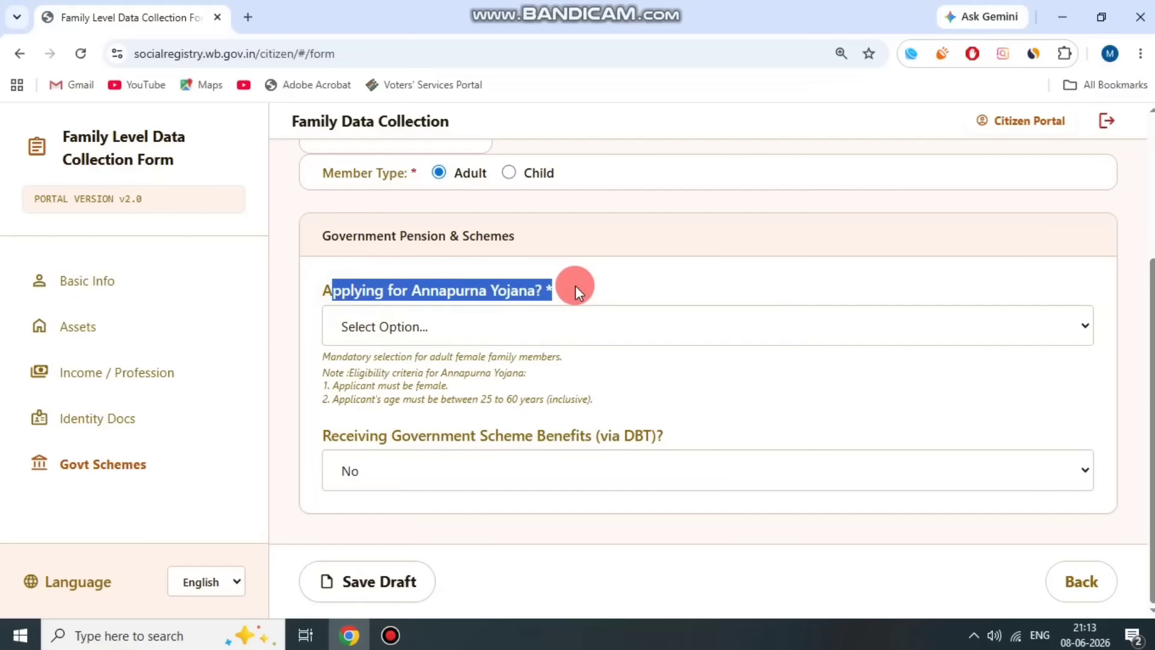
left_click(575, 285)
scroll(582, 297, "up", 1)
scroll(669, 323, "up", 1)
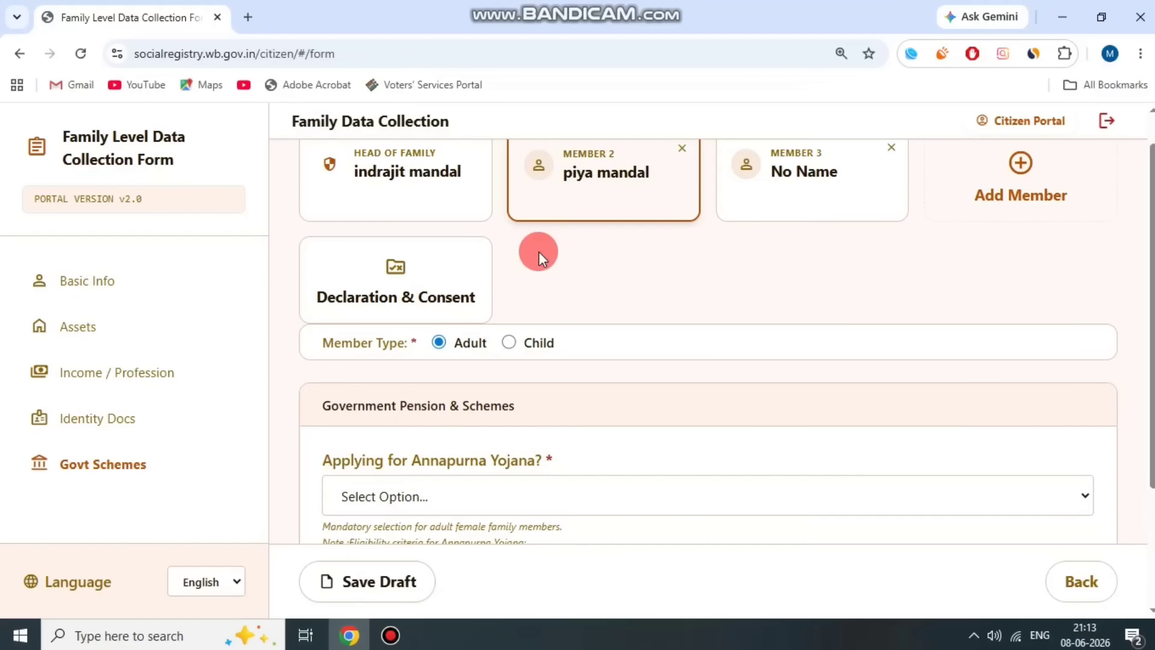
scroll(539, 251, "up", 1)
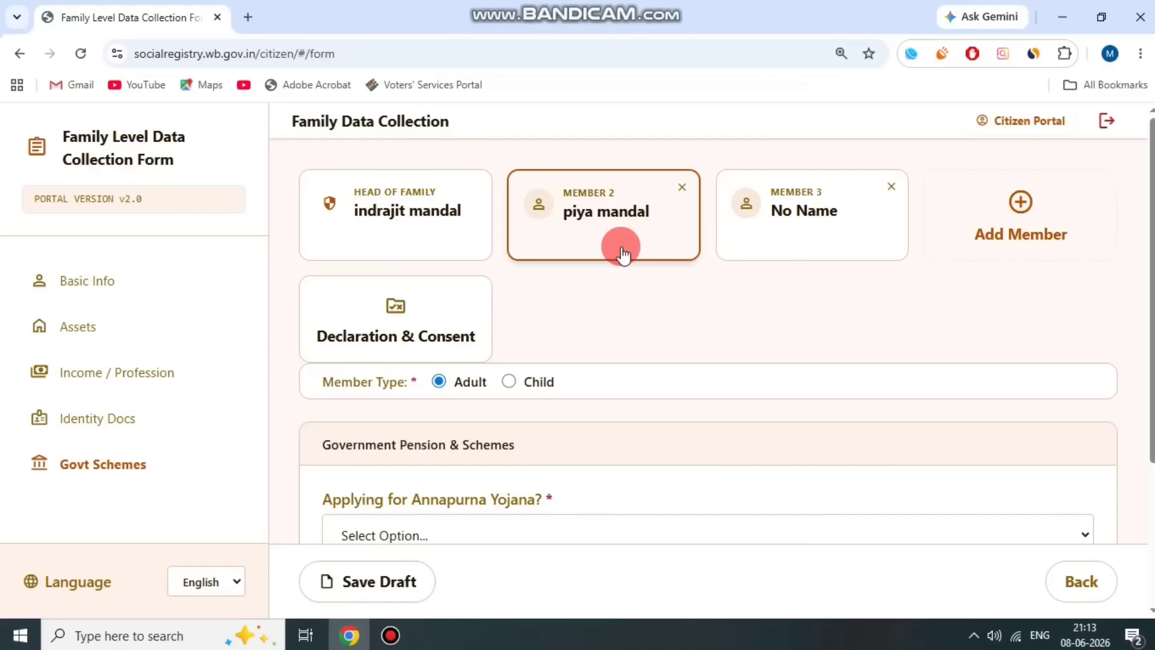
scroll(622, 253, "down", 3)
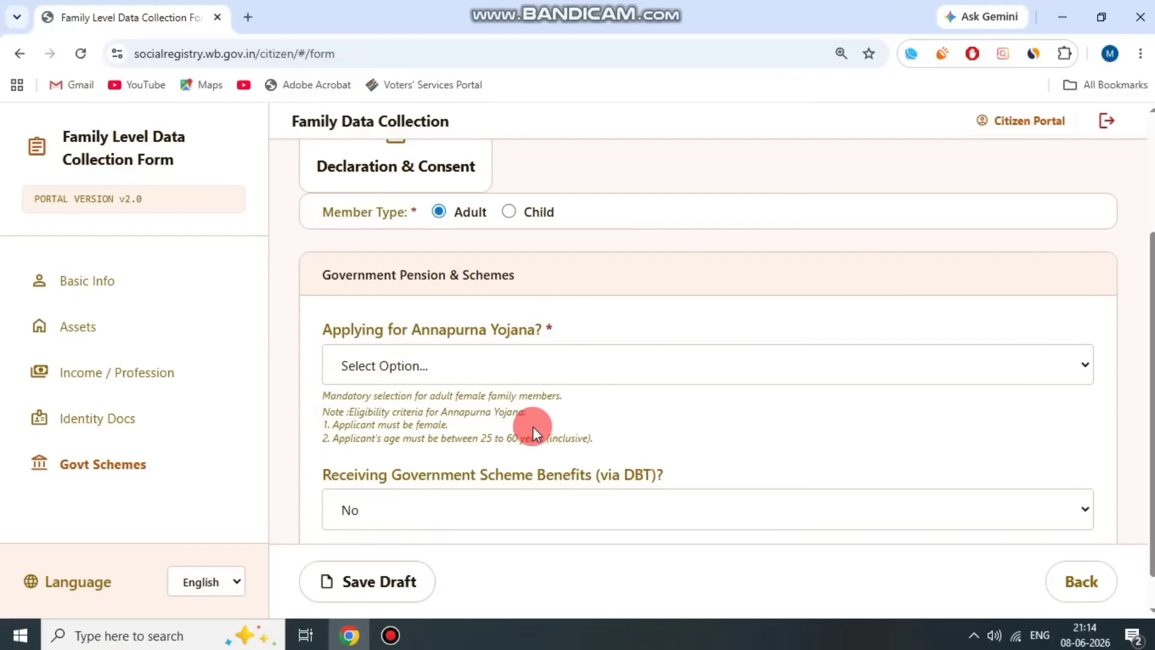
left_click_drag(485, 431, 562, 439)
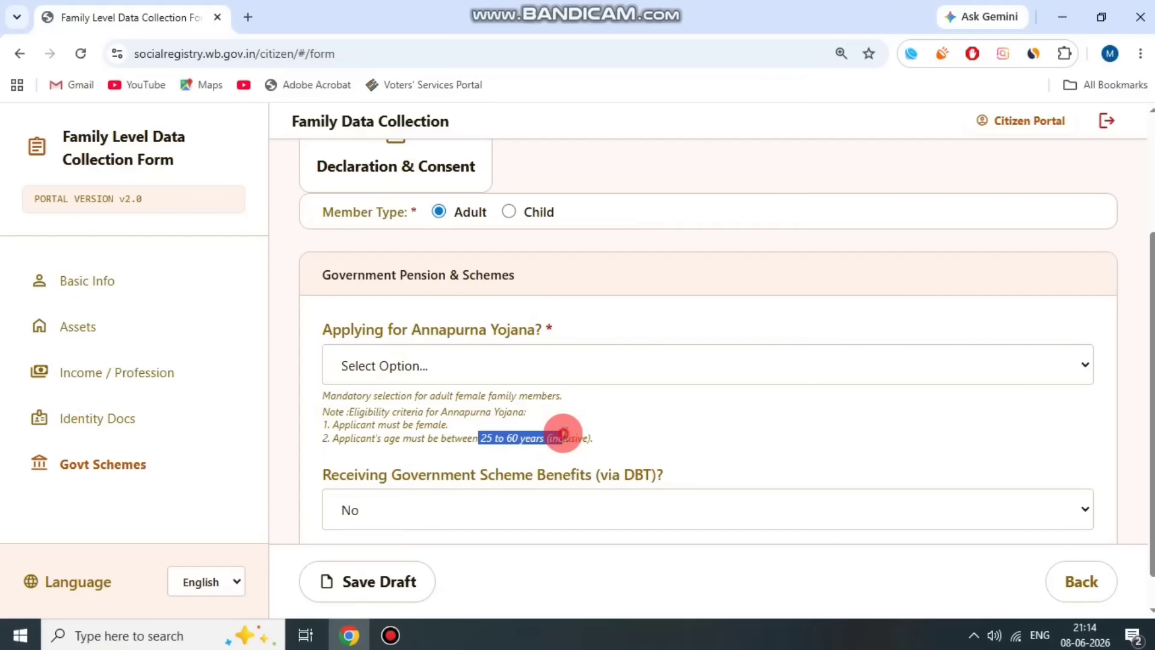
left_click(425, 433)
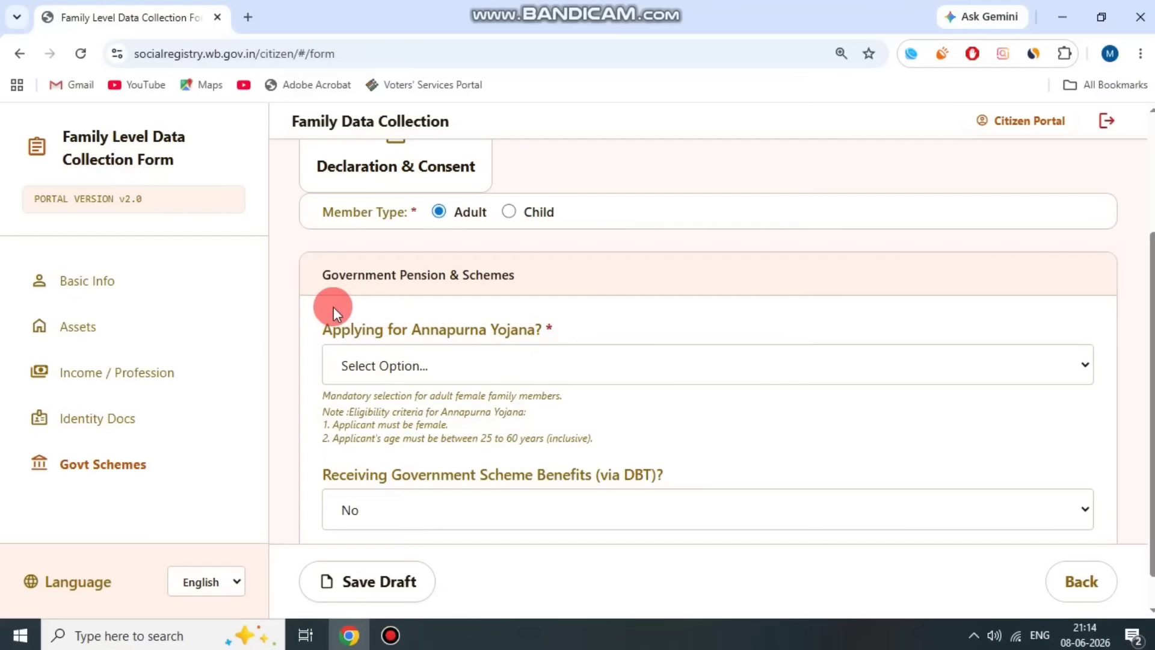
- Set member 2's Annapurna Yojana answer to 'Yes, I am applying'
left_click_drag(311, 332, 608, 294)
left_click(600, 316)
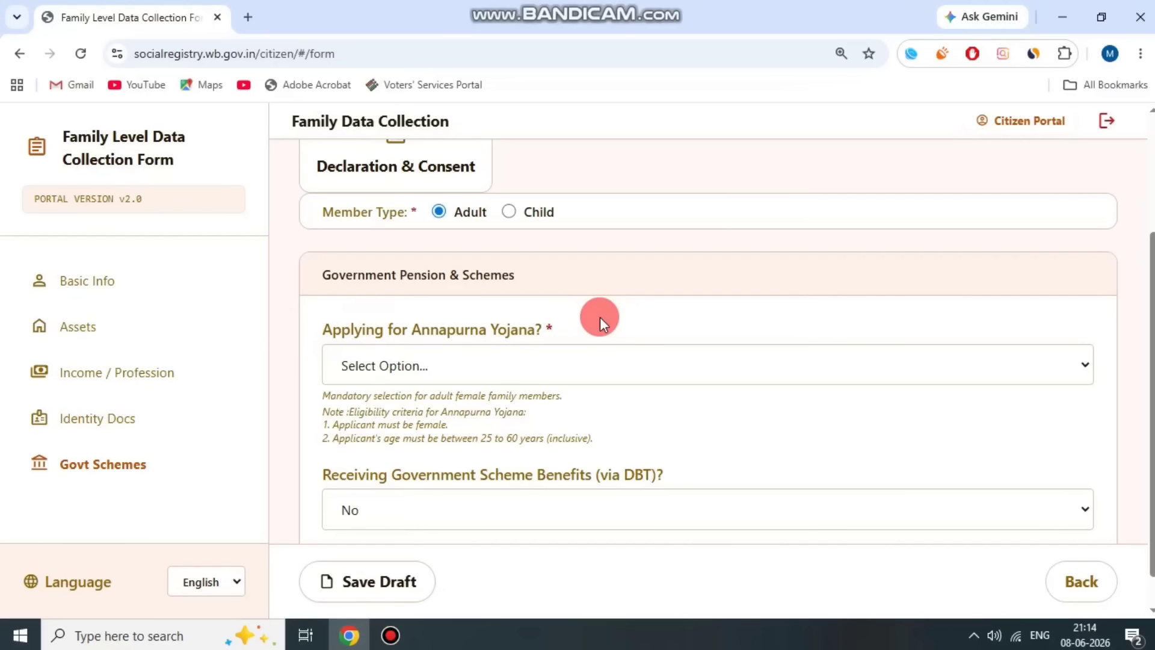
left_click_drag(325, 332, 568, 305)
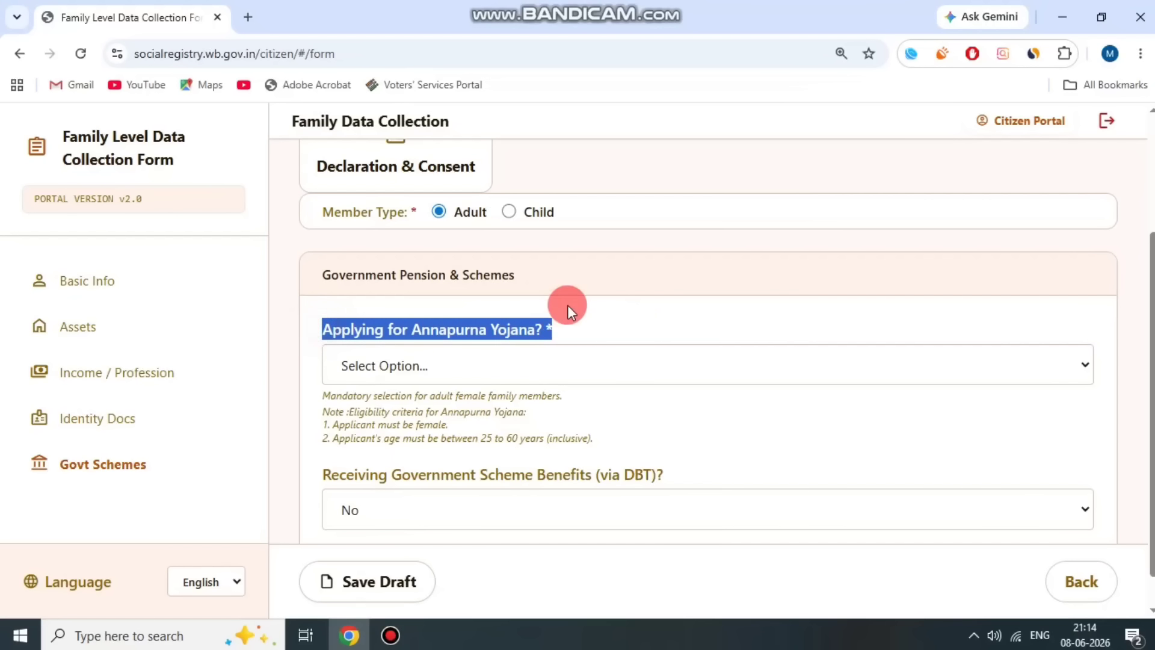
left_click(567, 305)
left_click(468, 341)
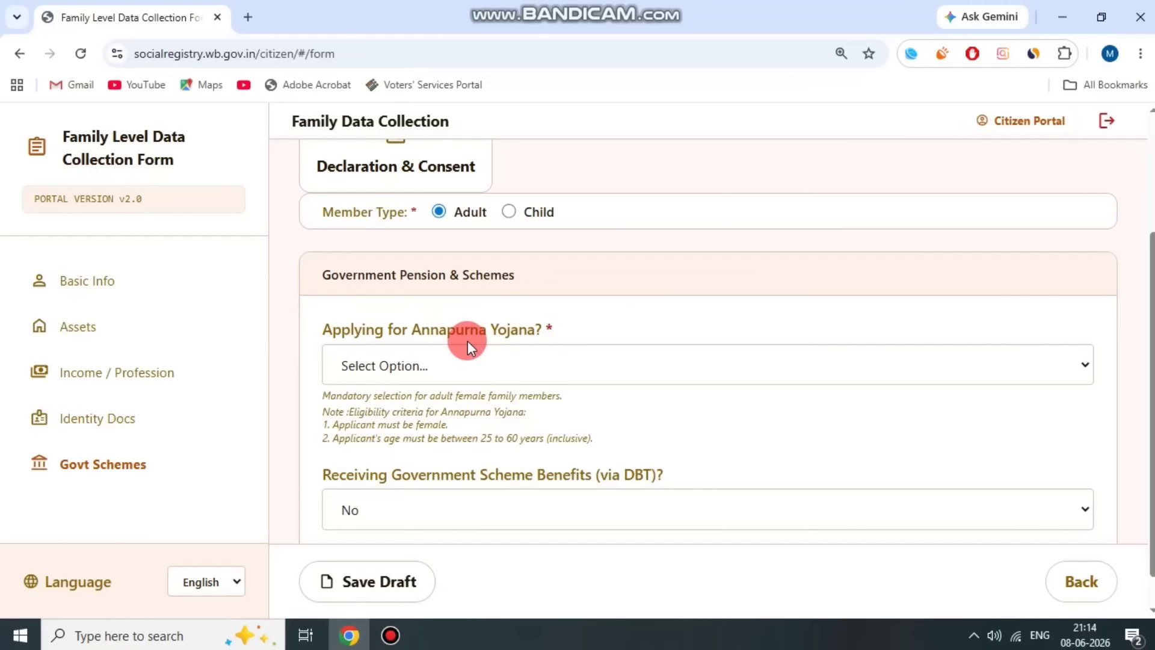
left_click(515, 357)
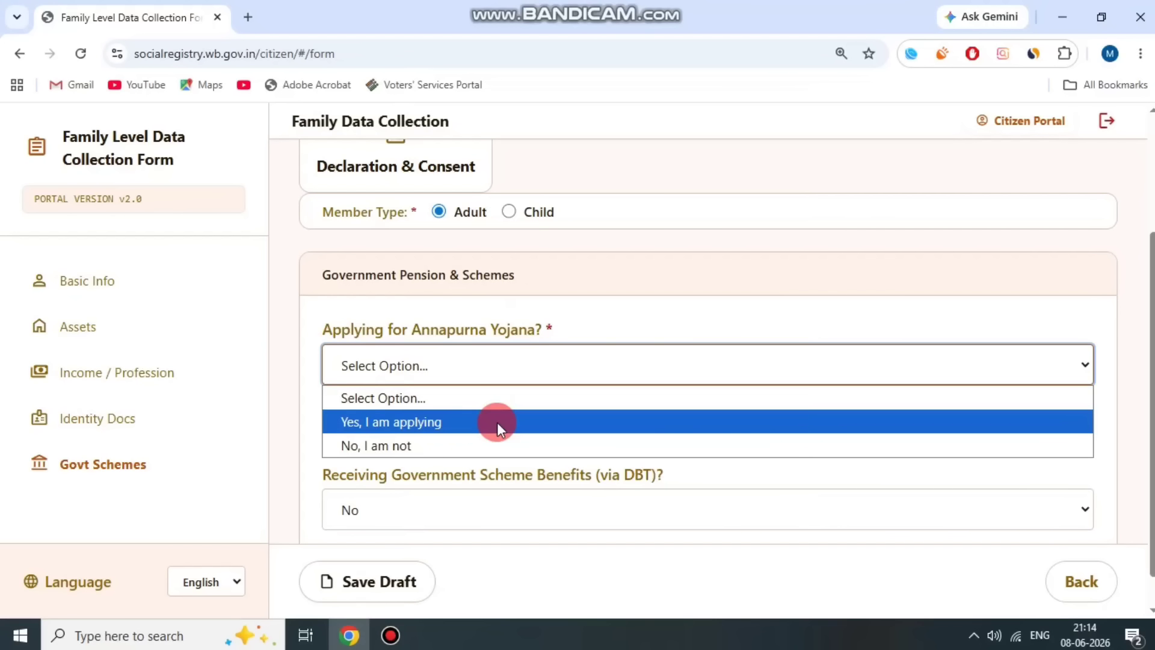
left_click(451, 424)
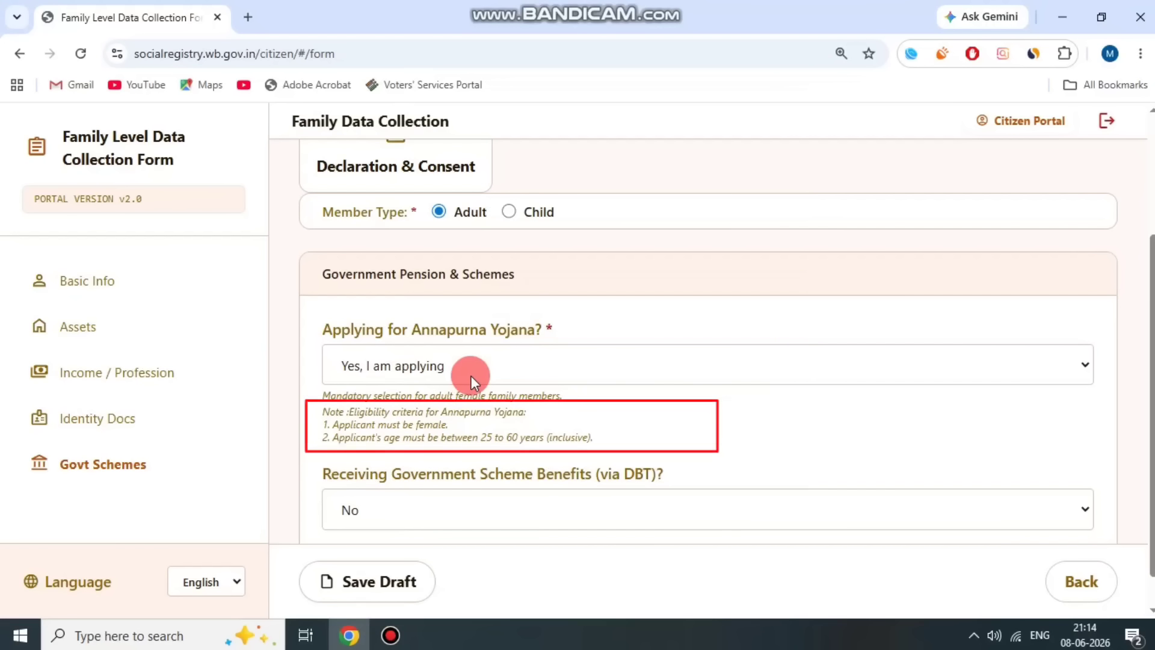
scroll(528, 386, "down", 1)
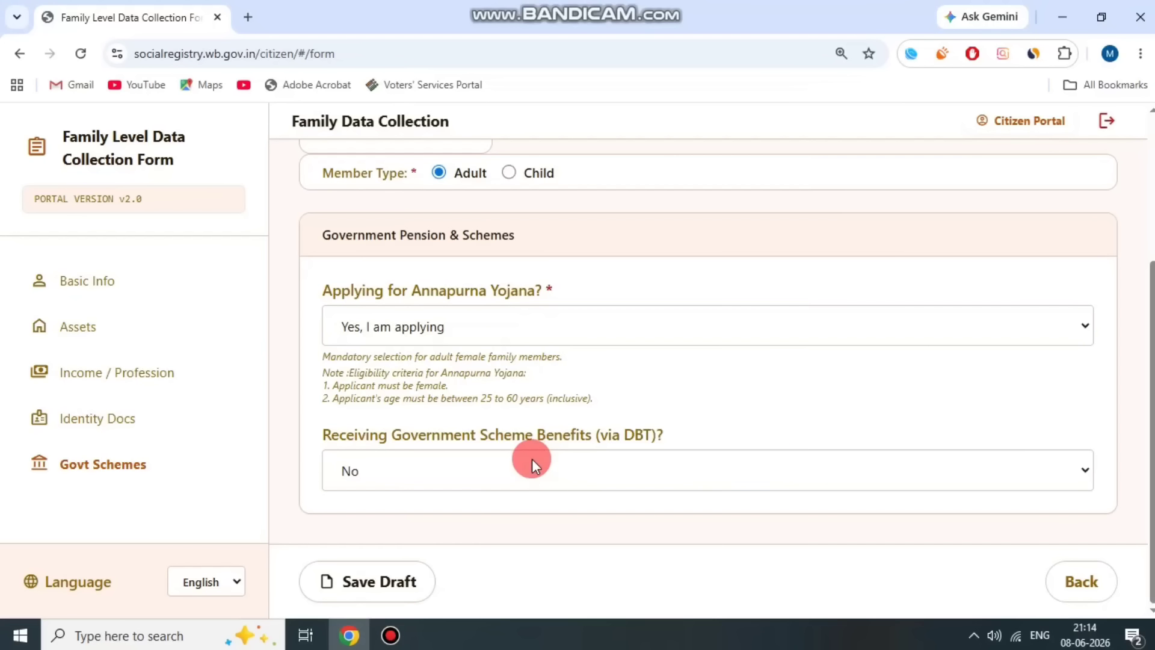
- Answer Yes to receiving DBT benefits and choose Lakshmir Bhandar as Scheme 1
left_click_drag(330, 435, 729, 434)
left_click(594, 433)
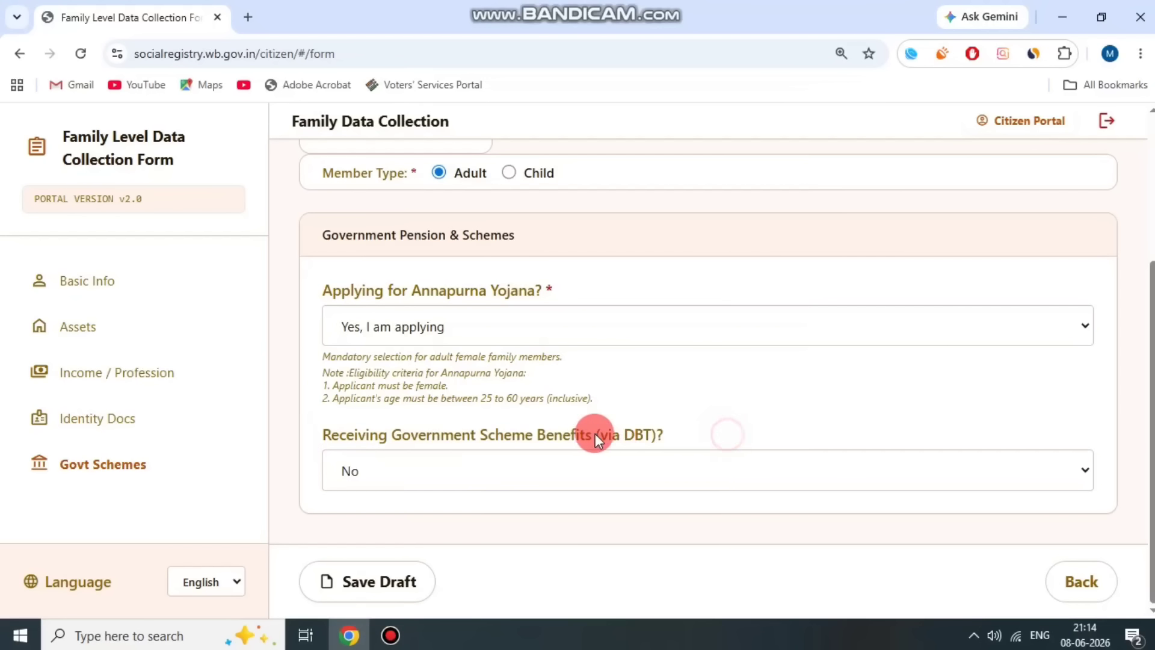
left_click(546, 470)
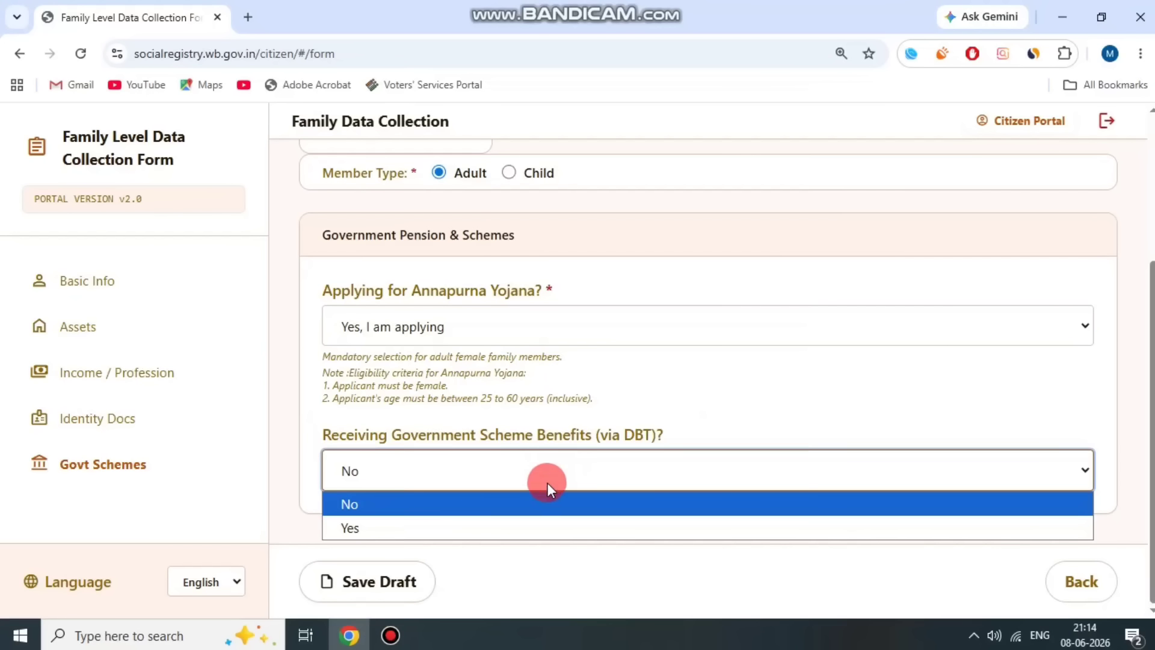
left_click(559, 421)
left_click(525, 464)
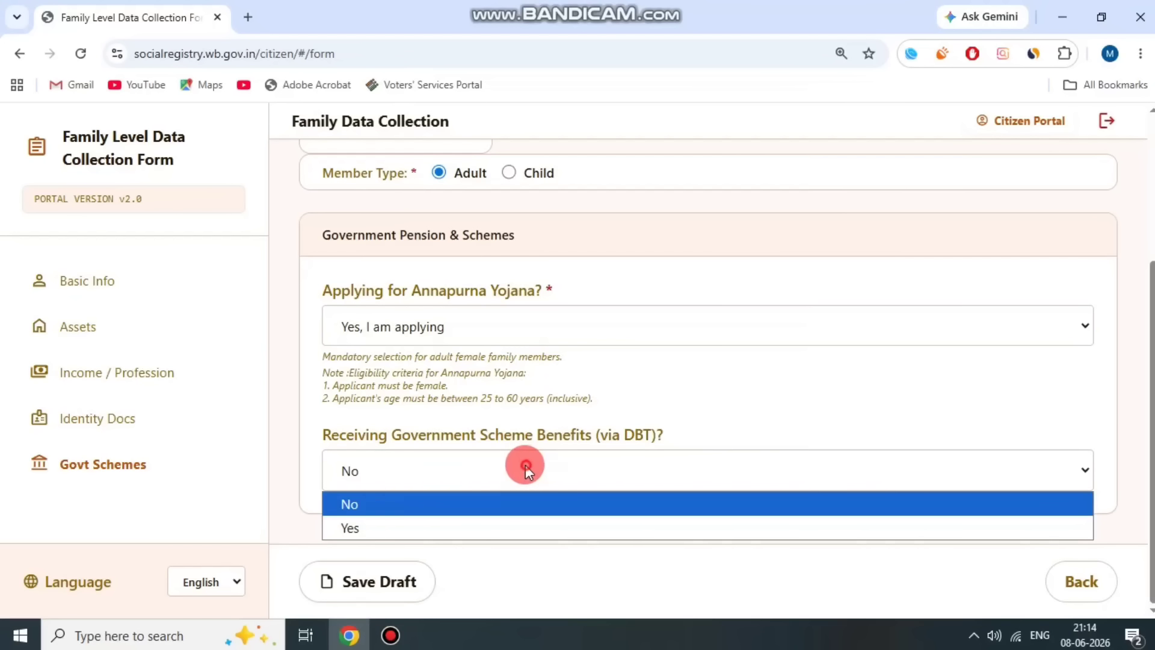
left_click(469, 528)
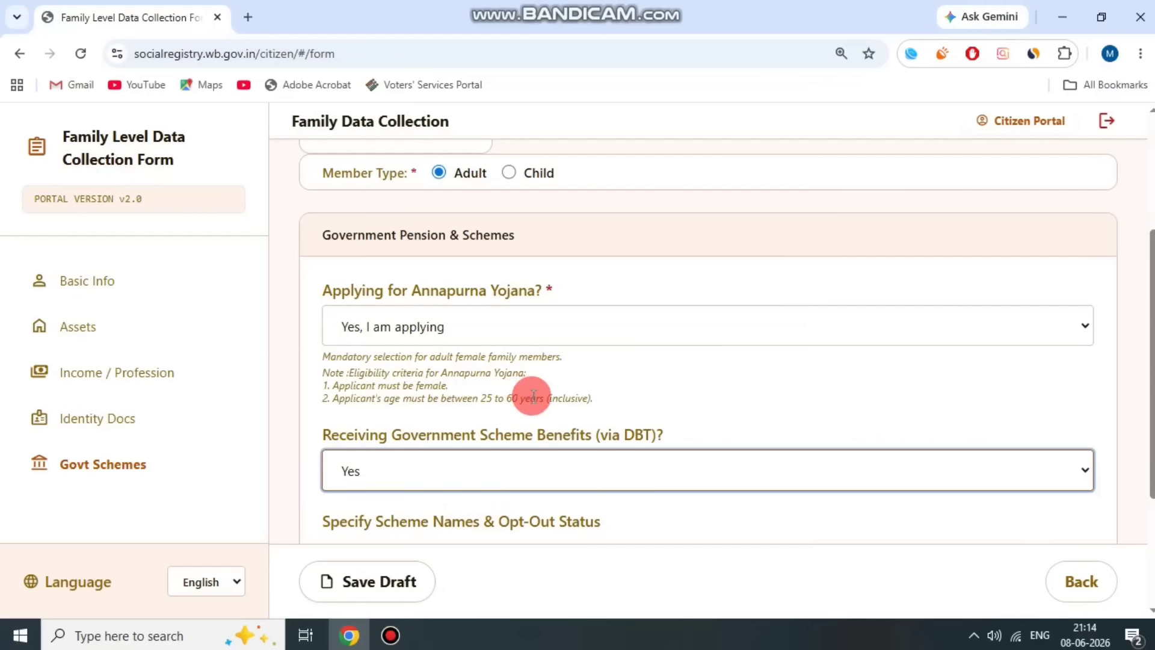
scroll(588, 402, "down", 3)
left_click(421, 322)
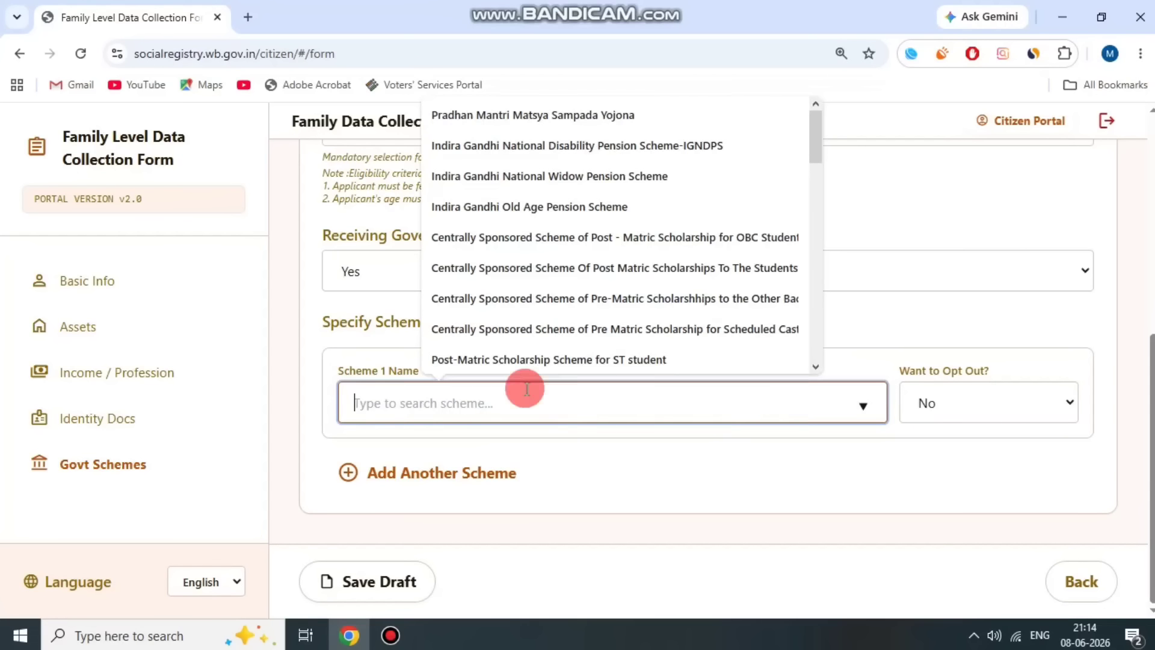
left_click(498, 417)
left_click_drag(816, 121, 816, 287)
left_click(557, 202)
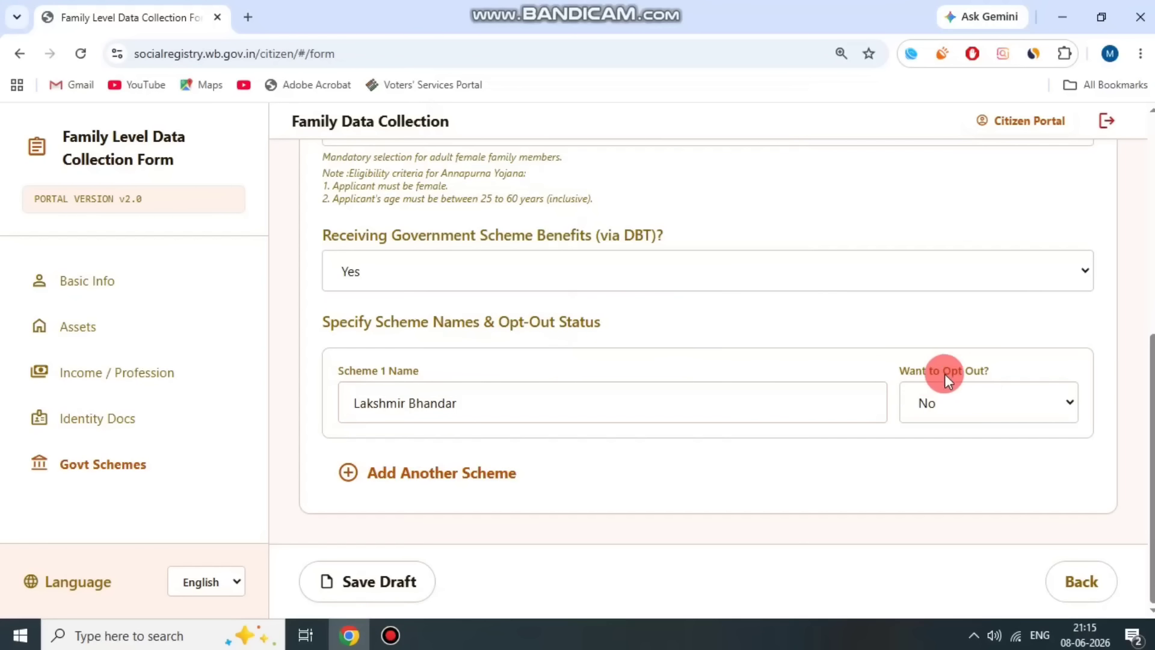
- Set Want to Opt Out to Yes and save the form as a draft
left_click_drag(900, 363, 1025, 363)
left_click(982, 396)
left_click(982, 395)
left_click(957, 460)
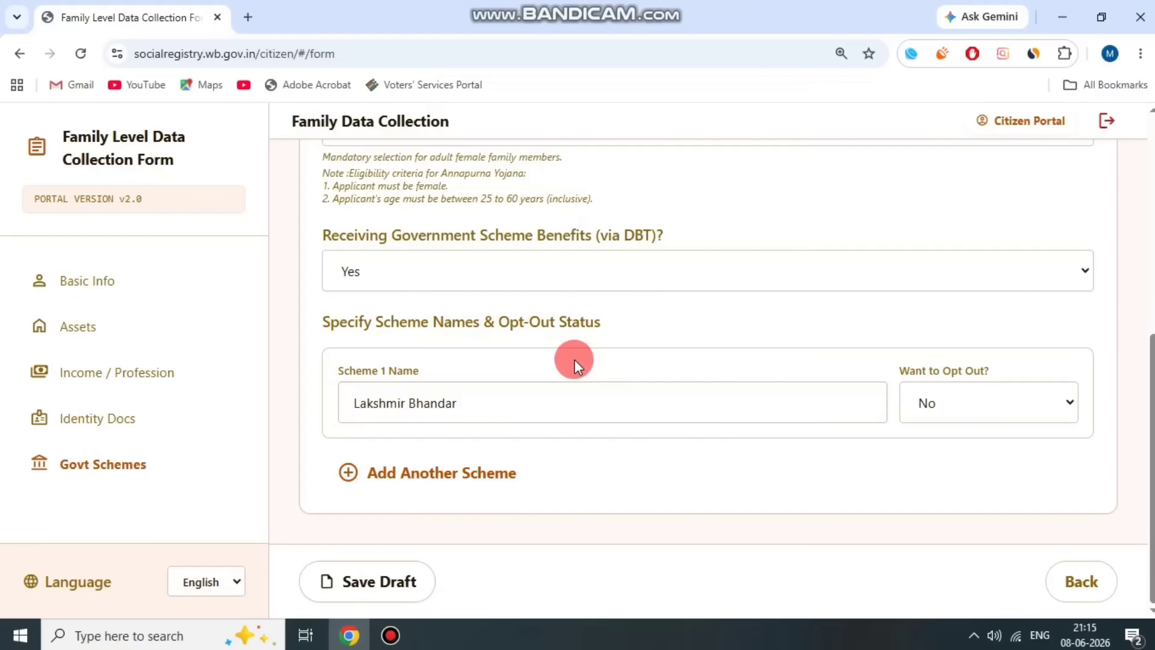
left_click_drag(910, 366, 1025, 363)
left_click(1022, 367)
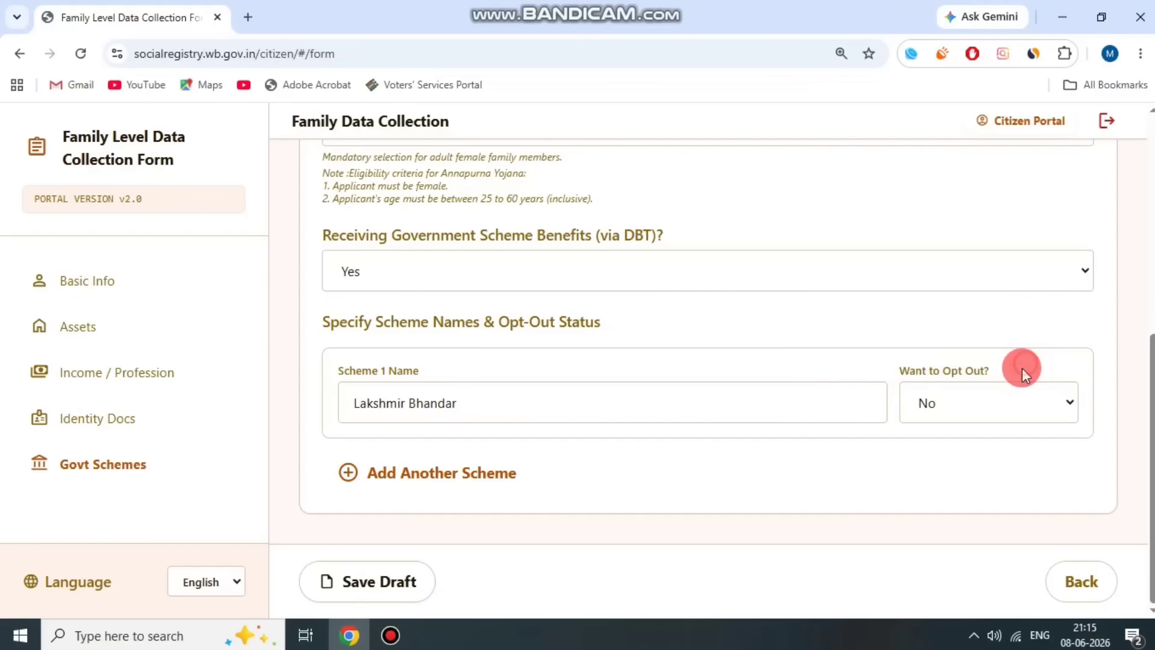
left_click(981, 396)
left_click(956, 460)
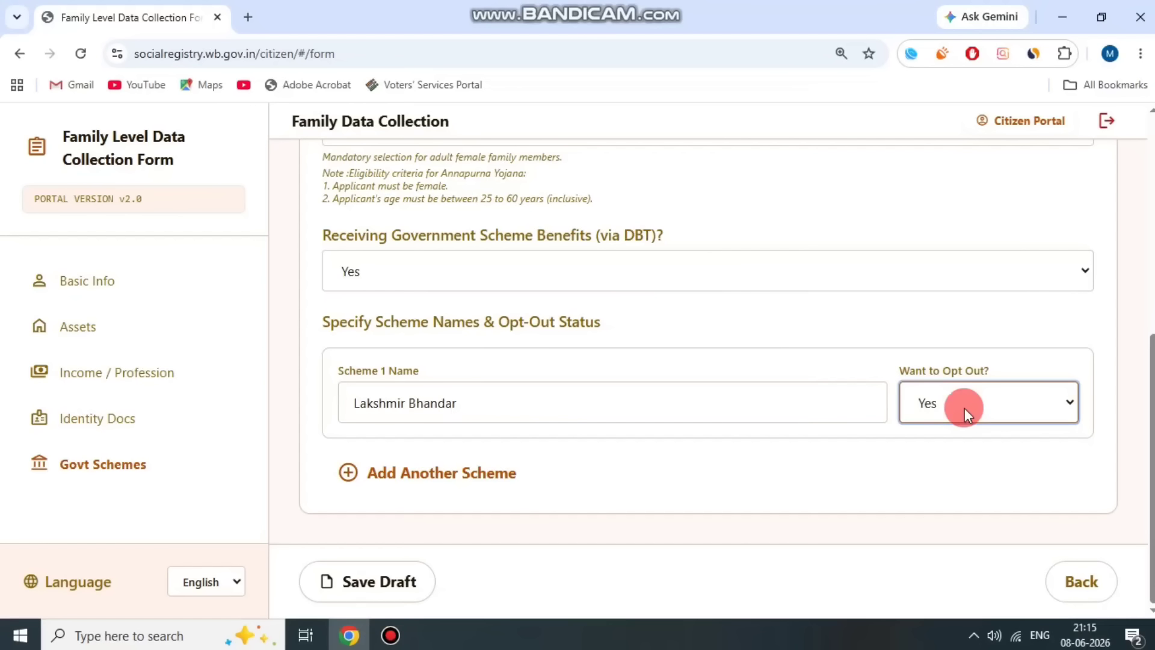
left_click(890, 331)
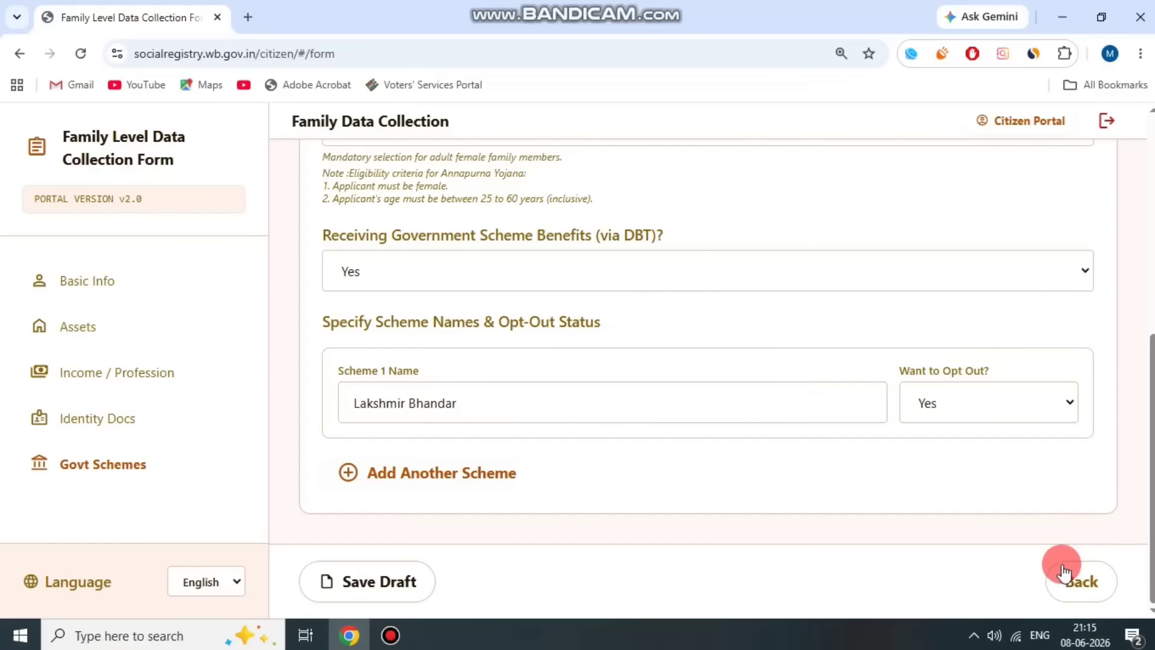
left_click(409, 583)
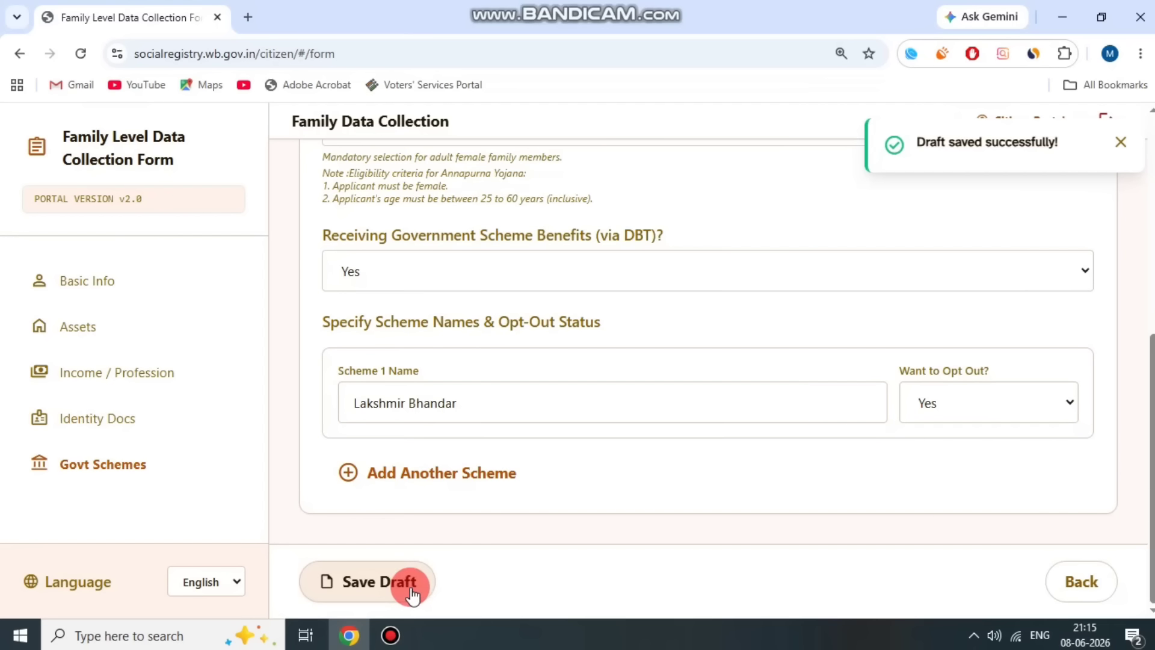
scroll(761, 424, "up", 10)
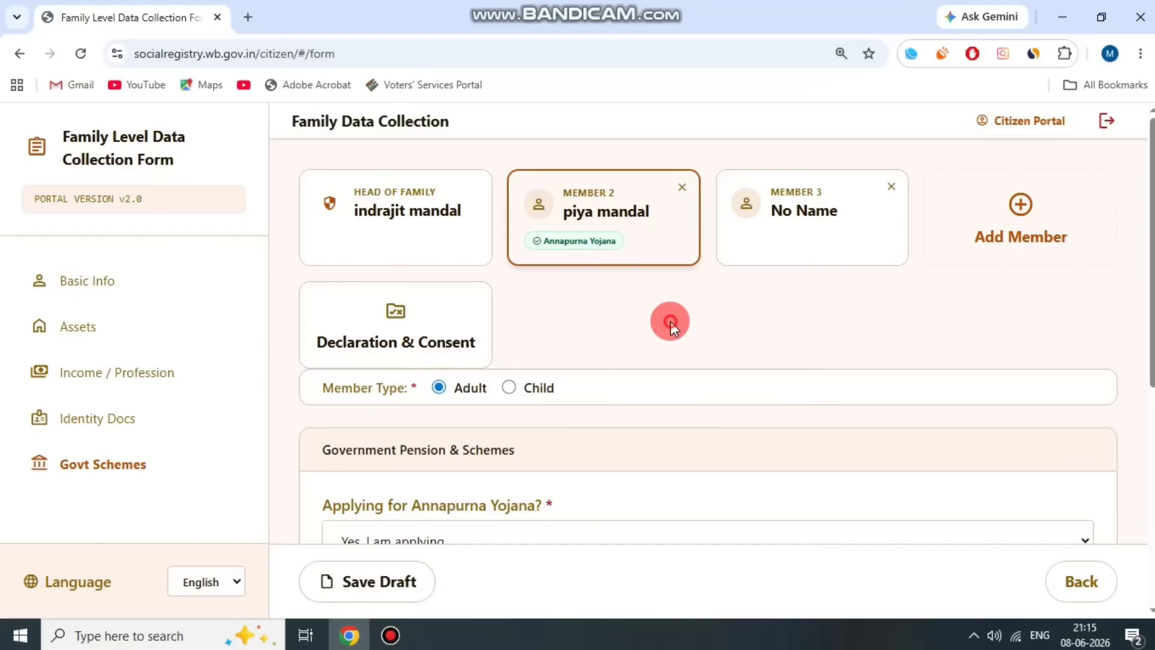
- Open the Member 3 card and set its Member Type to Child
left_click(822, 227)
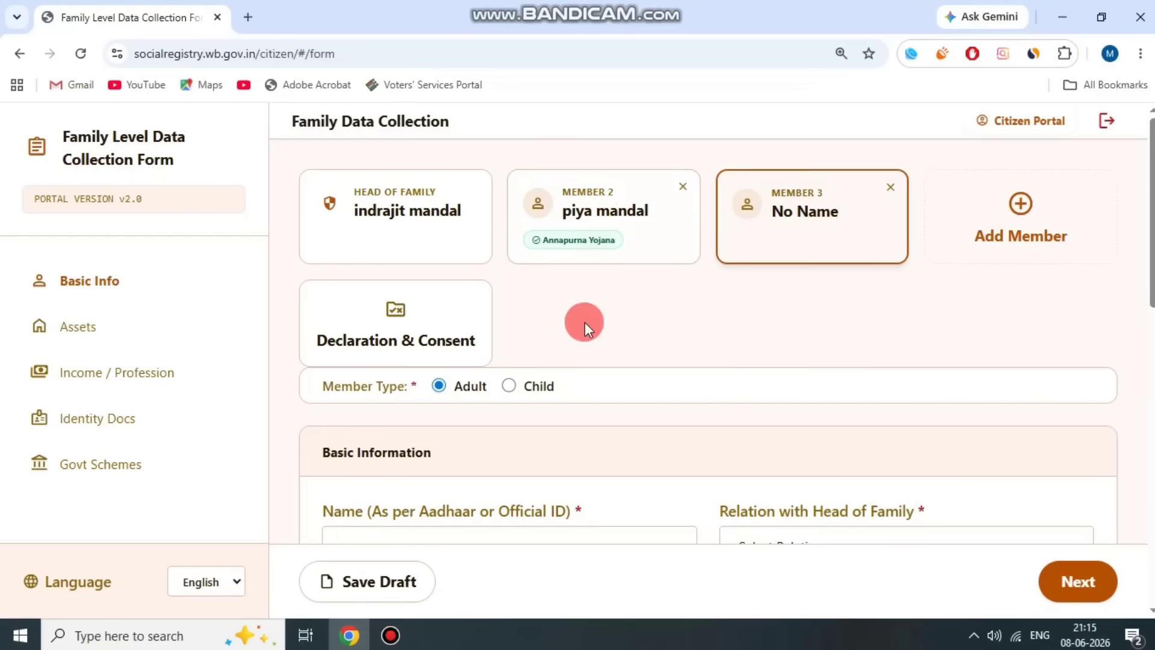
left_click_drag(326, 382, 408, 385)
left_click(408, 385)
left_click(511, 386)
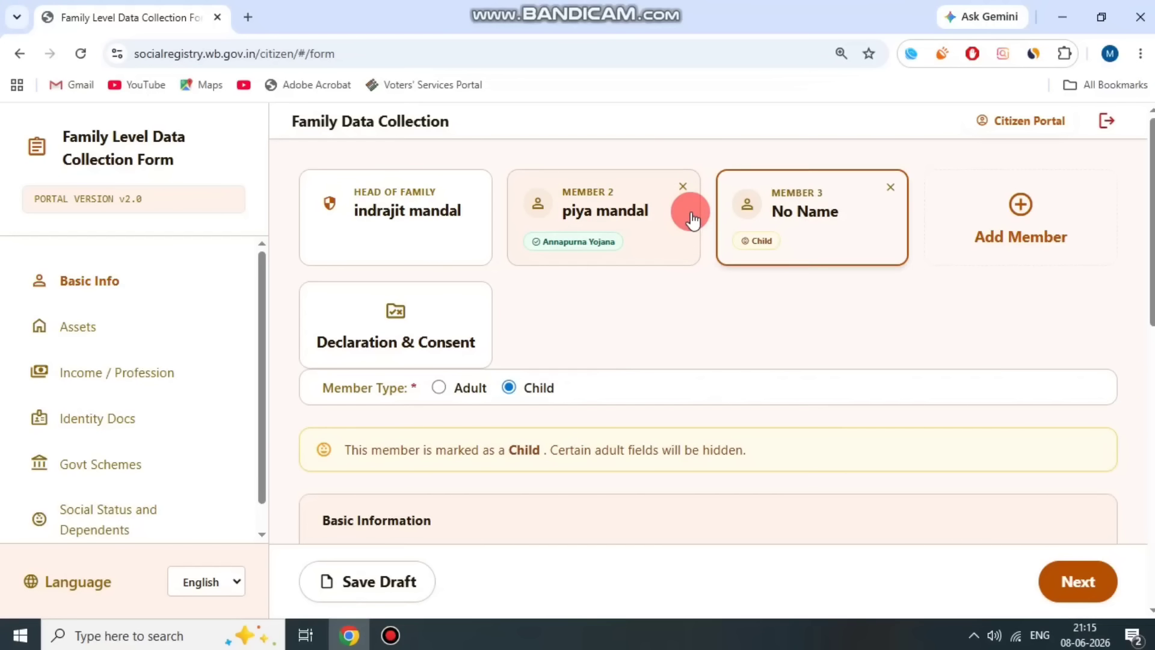
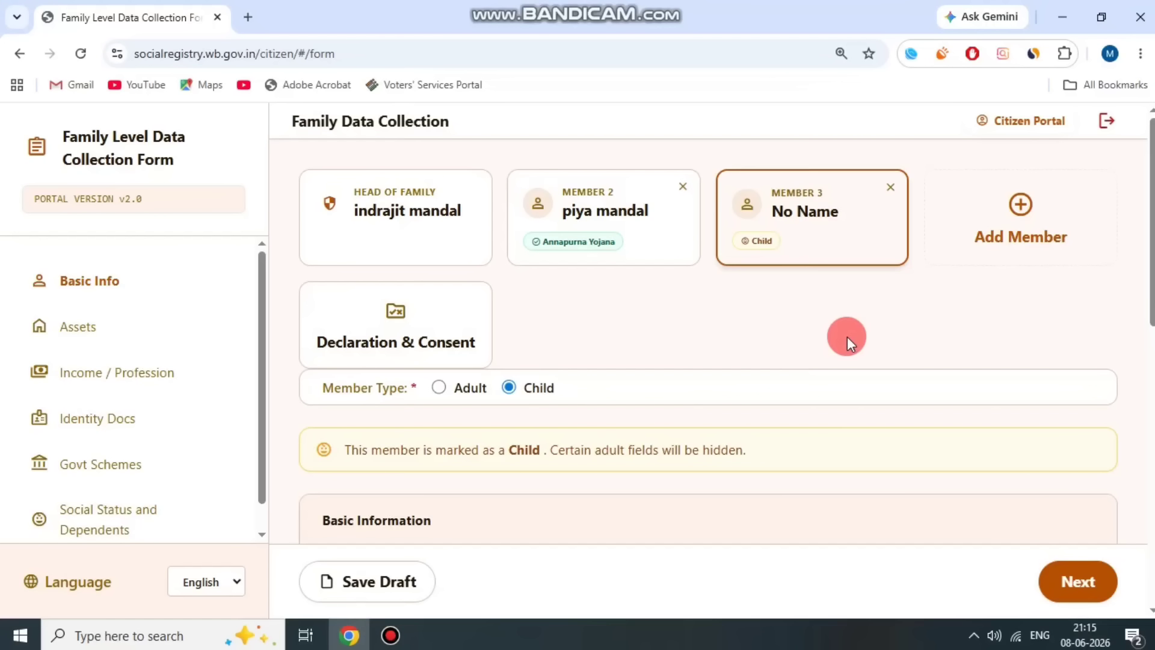
- Set member 3's Relation to Daughter and Gender to Female
scroll(848, 340, "down", 3)
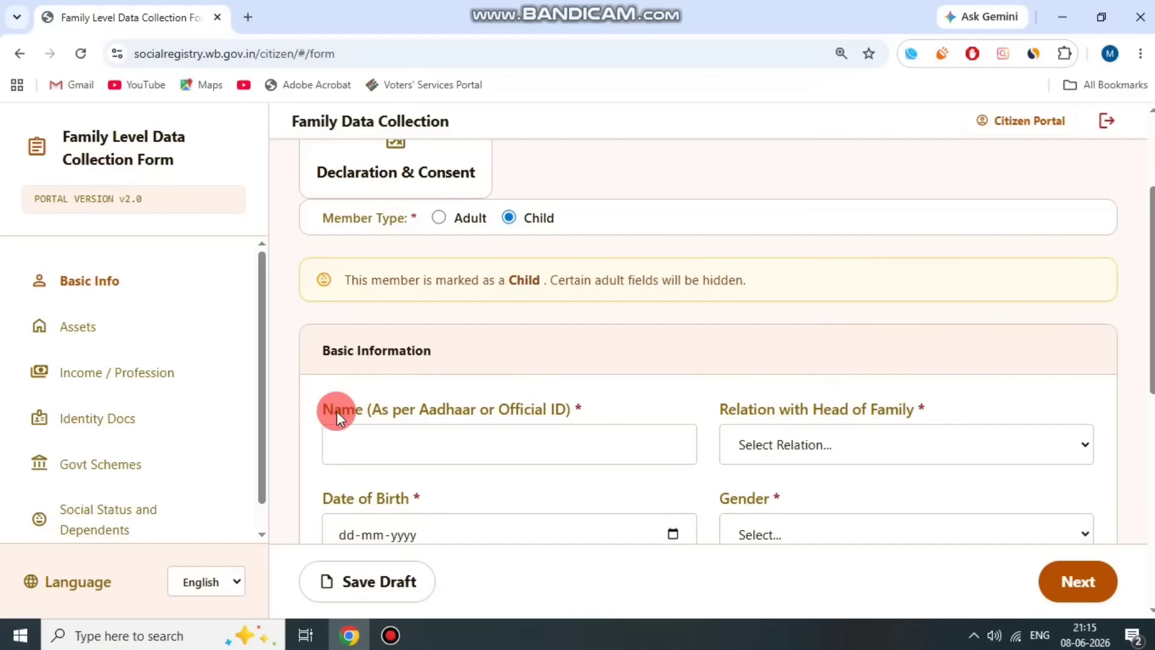
left_click_drag(320, 408, 593, 407)
left_click(782, 394)
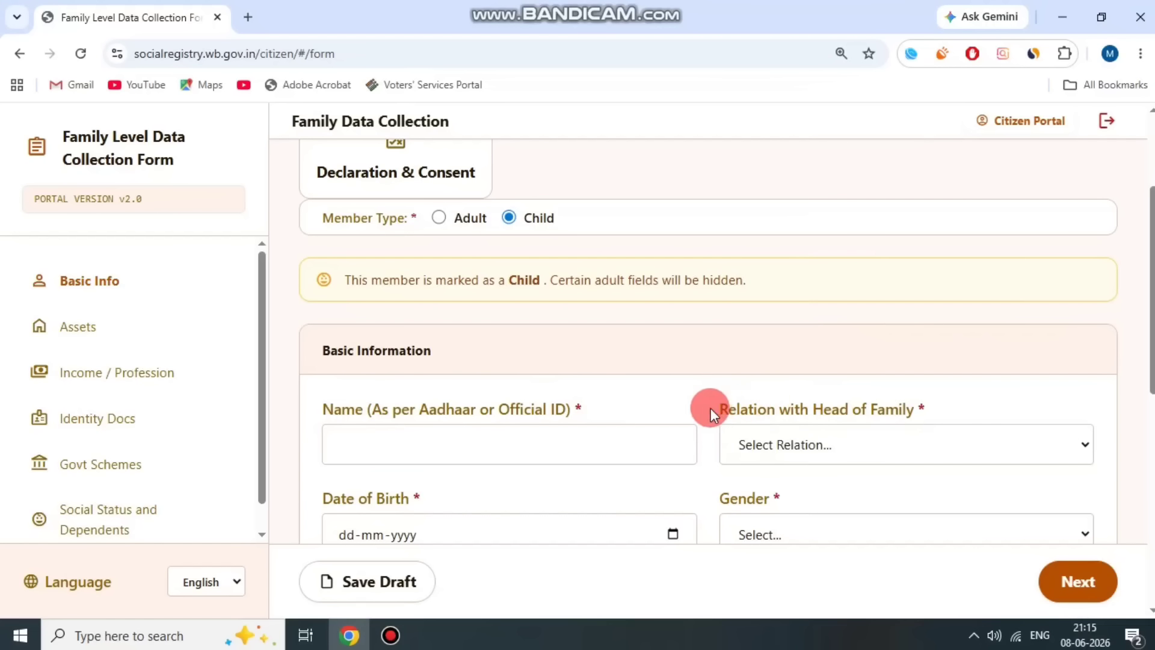
left_click_drag(710, 408, 949, 411)
left_click(871, 457)
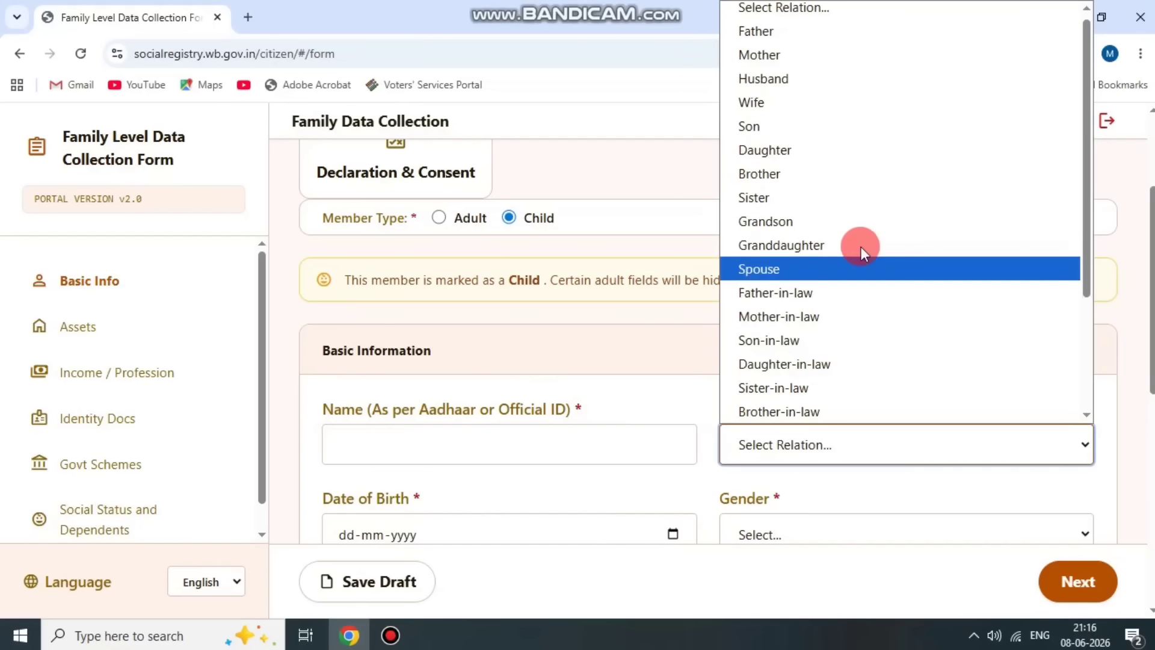
left_click(846, 145)
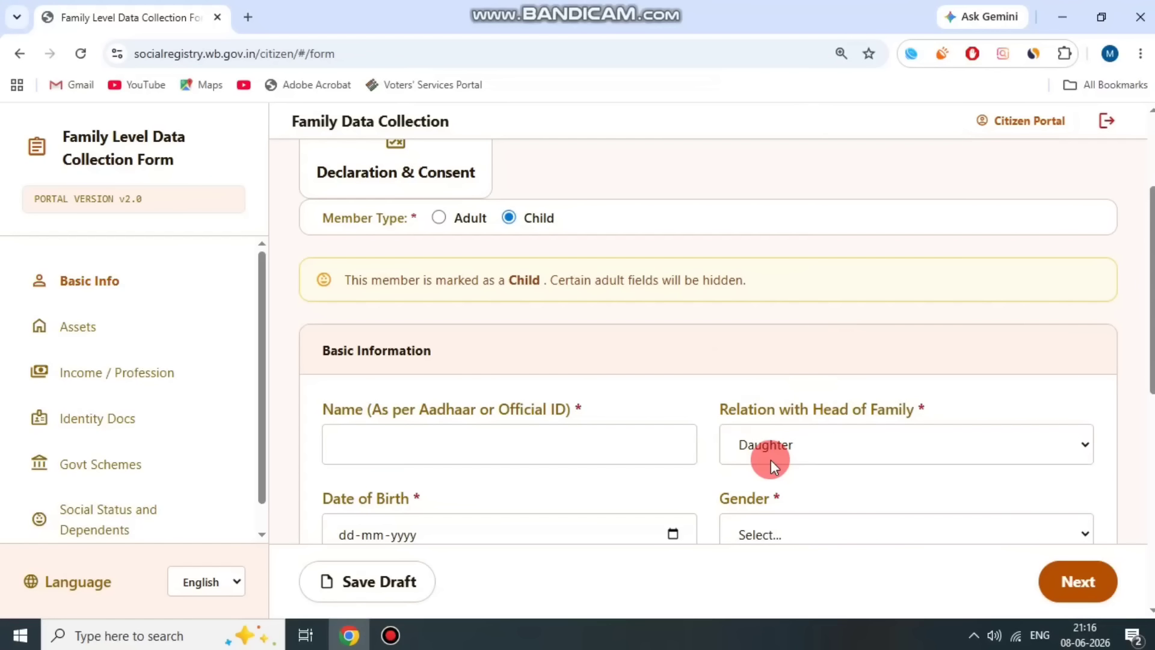
scroll(757, 478, "down", 1)
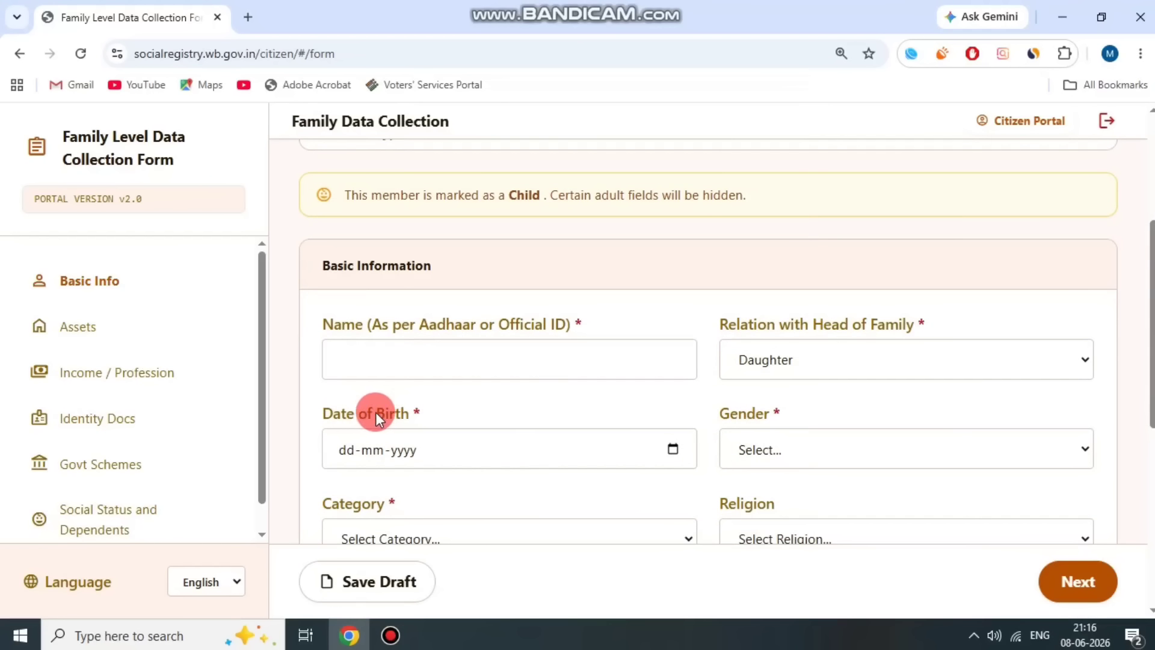
left_click_drag(343, 399, 435, 396)
left_click_drag(722, 411, 854, 414)
left_click(845, 448)
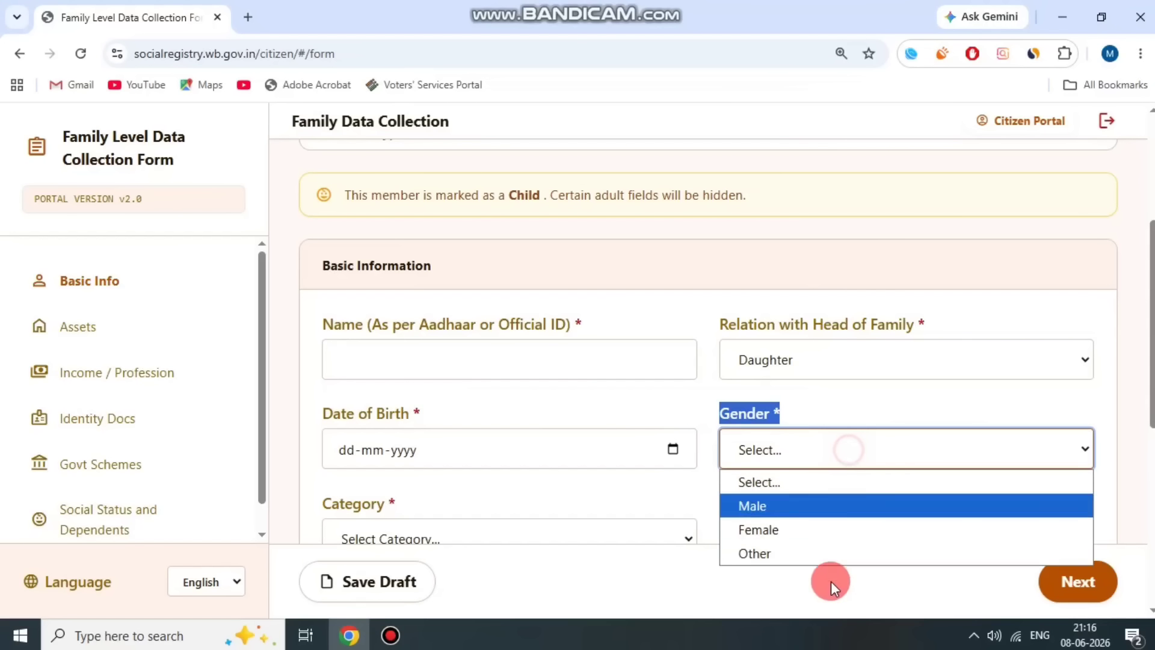
left_click(810, 535)
left_click(663, 395)
- Choose UR (Unreserved Category) as her Category and Hinduism as her Religion
scroll(833, 443, "down", 1)
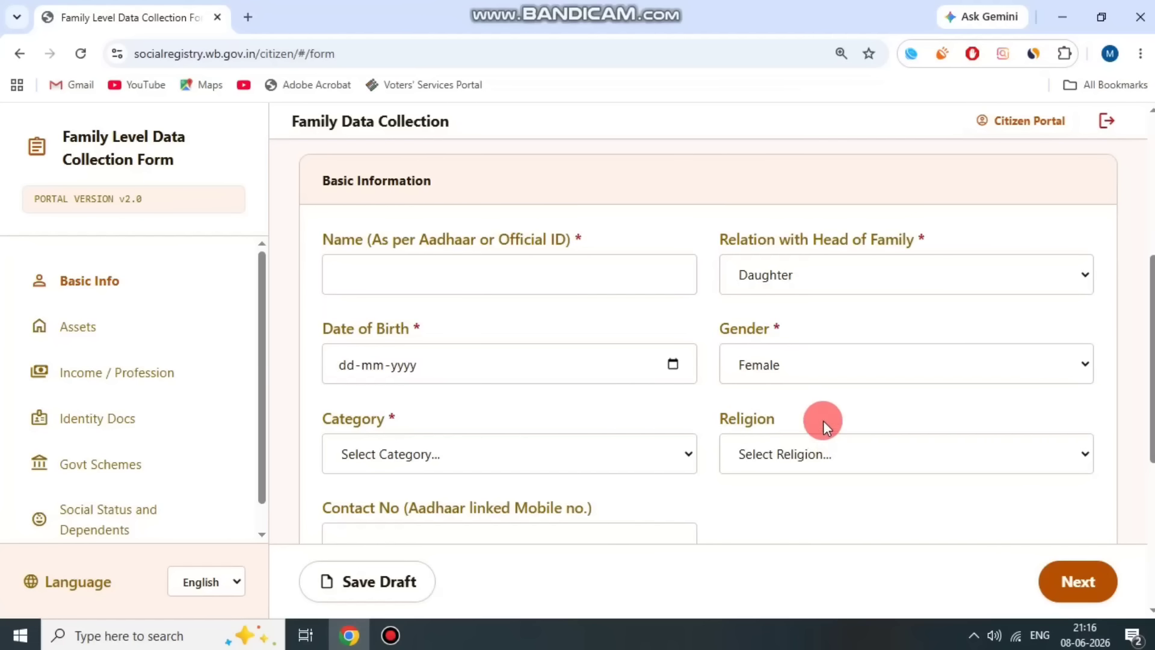
left_click(434, 447)
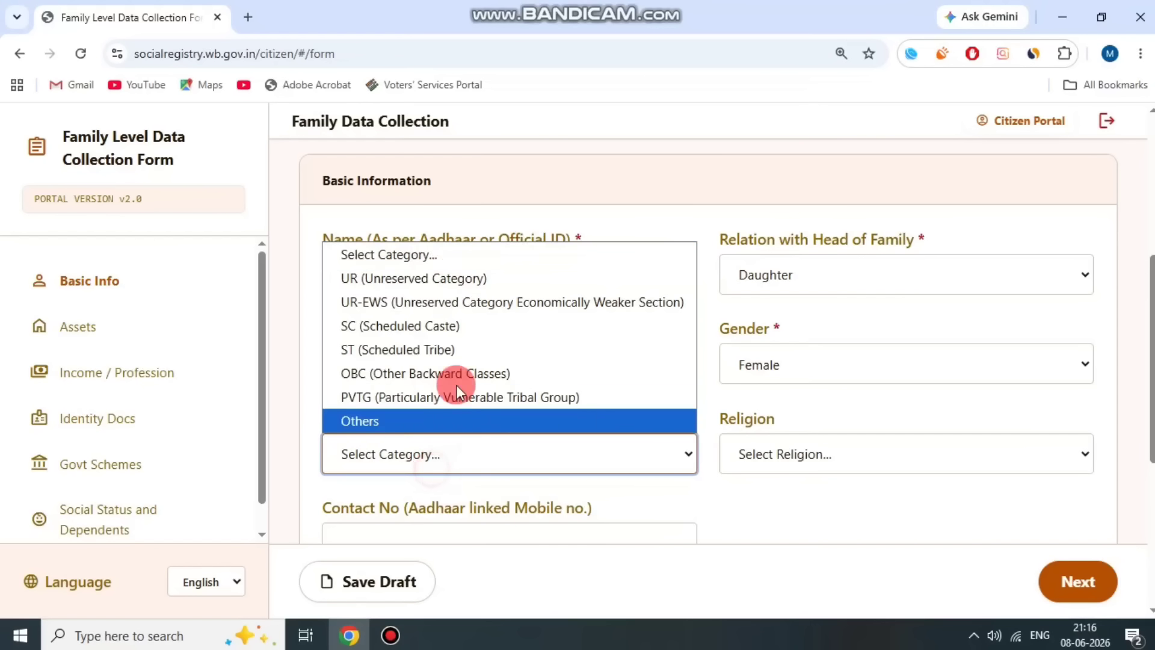
left_click(453, 278)
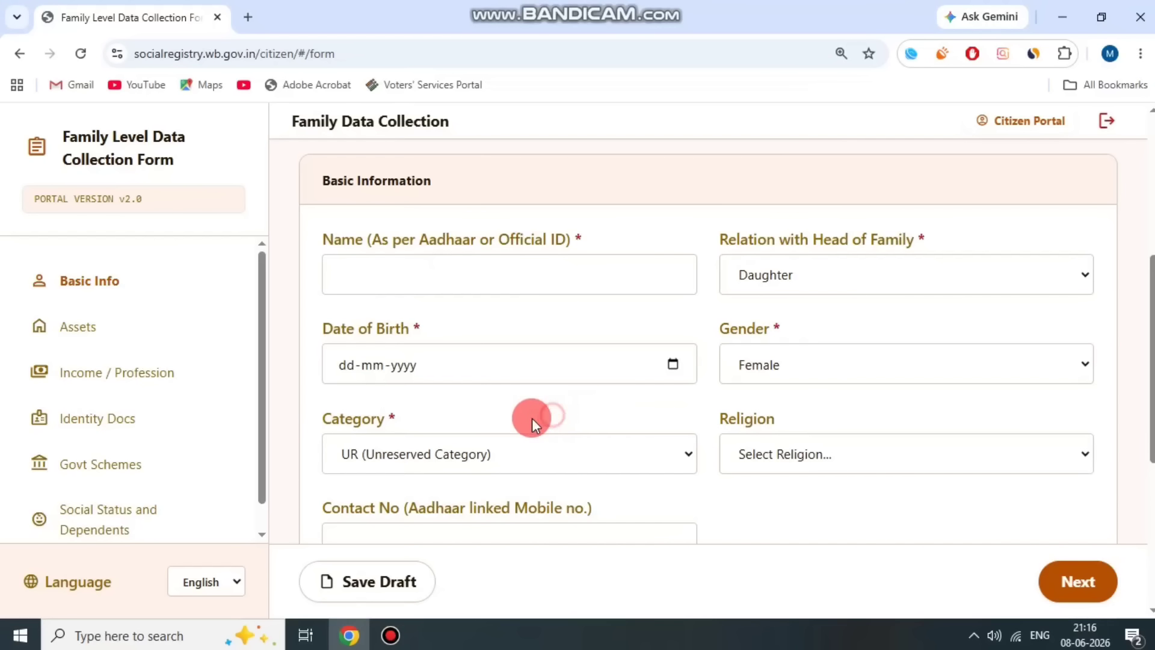
left_click_drag(825, 410, 827, 421)
left_click(830, 455)
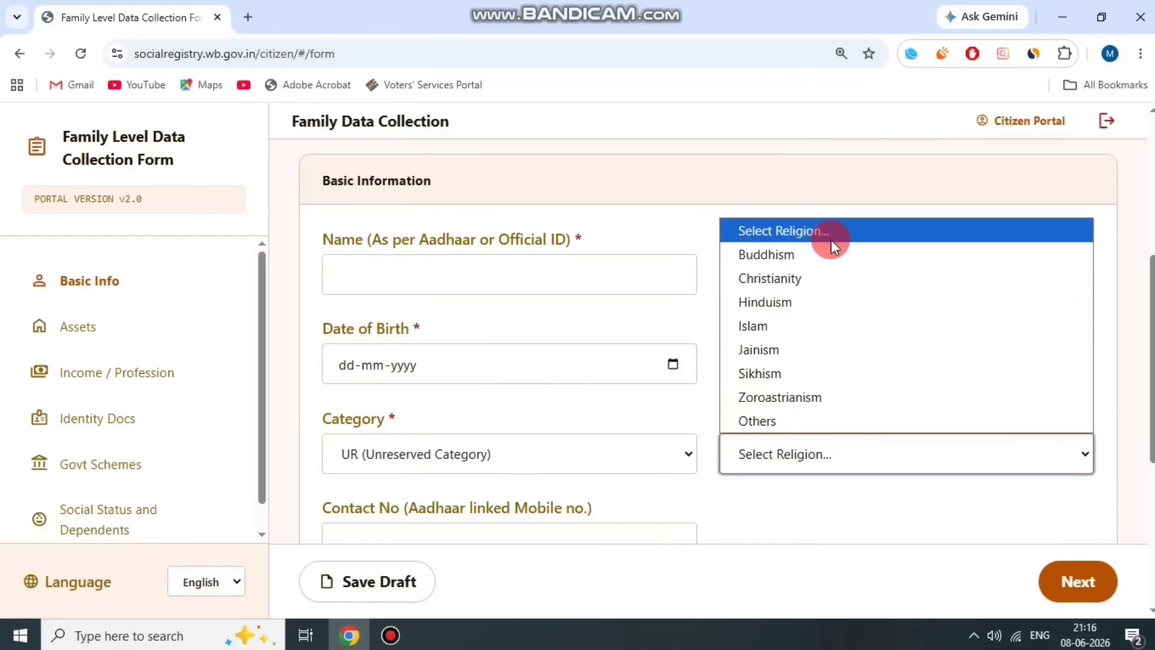
left_click(829, 308)
left_click(679, 421)
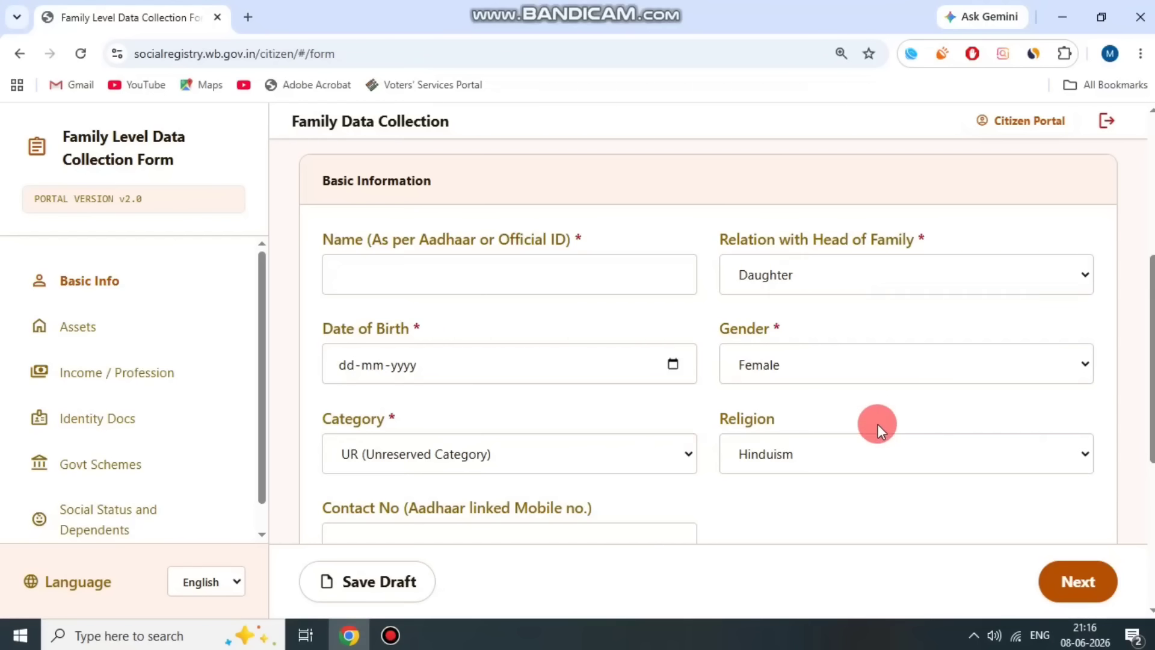
scroll(877, 421, "down", 1)
scroll(552, 321, "down", 1)
left_click_drag(335, 335, 652, 329)
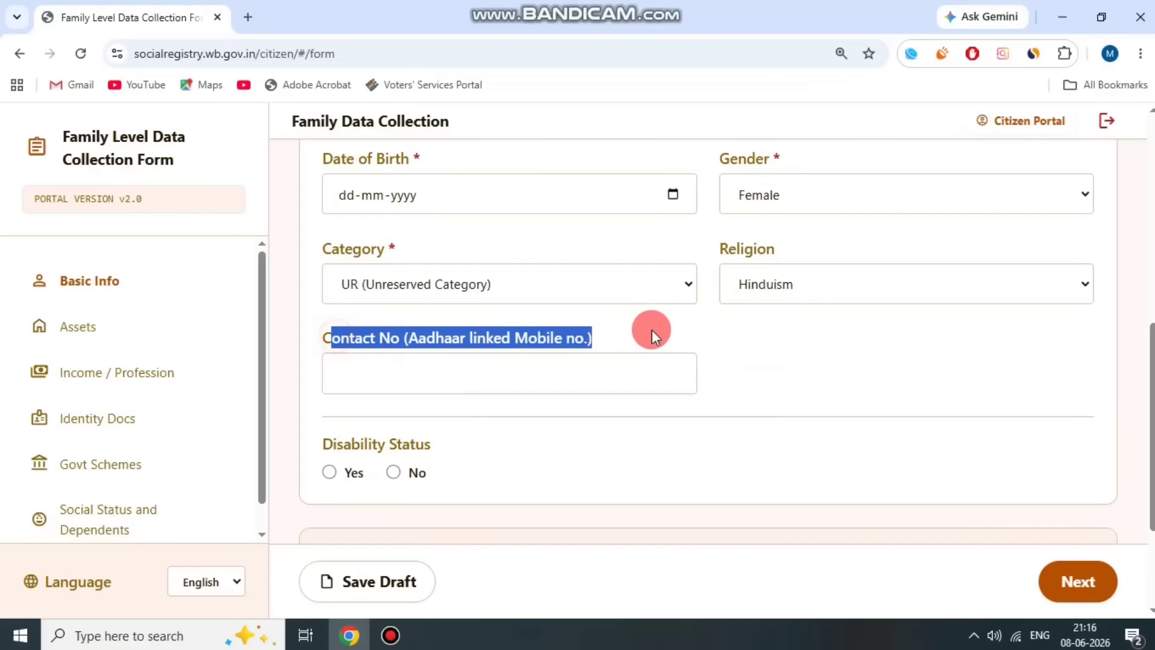
left_click(648, 328)
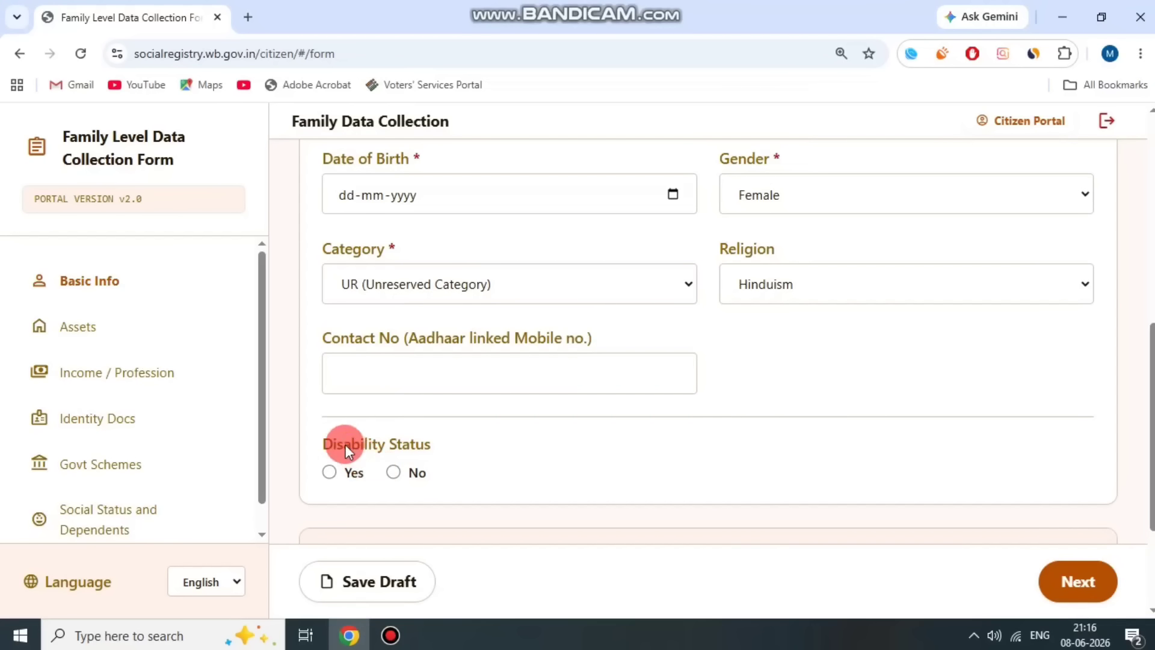
left_click_drag(347, 450, 527, 434)
left_click(323, 474)
left_click(401, 473)
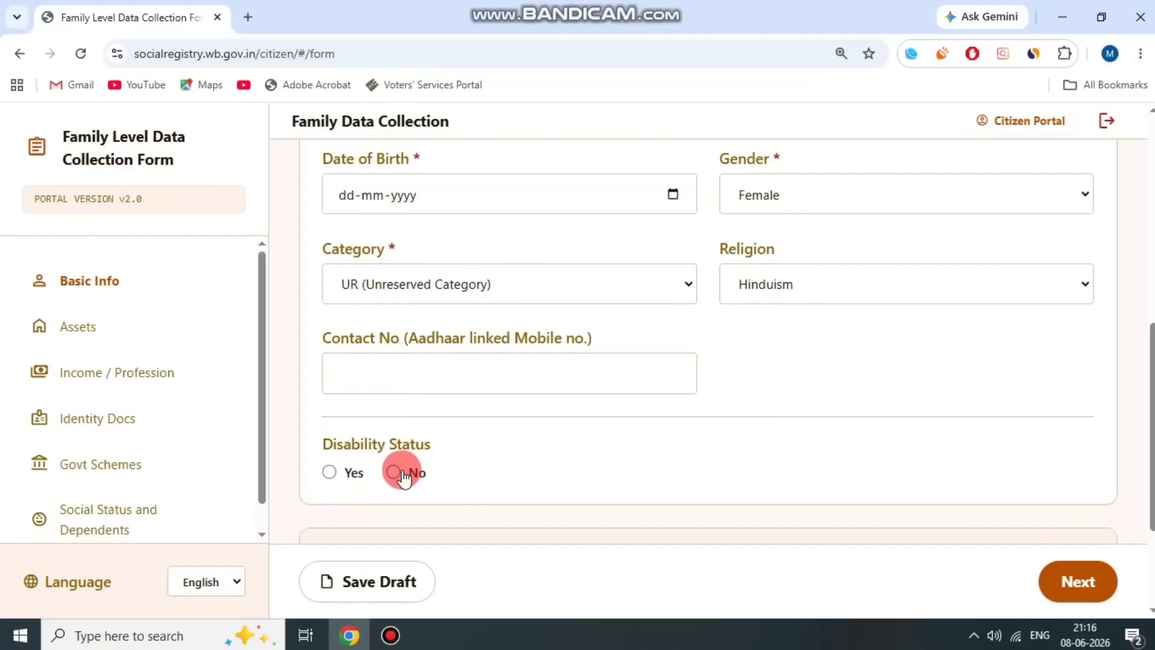
scroll(593, 471, "down", 2)
left_click_drag(328, 378, 504, 381)
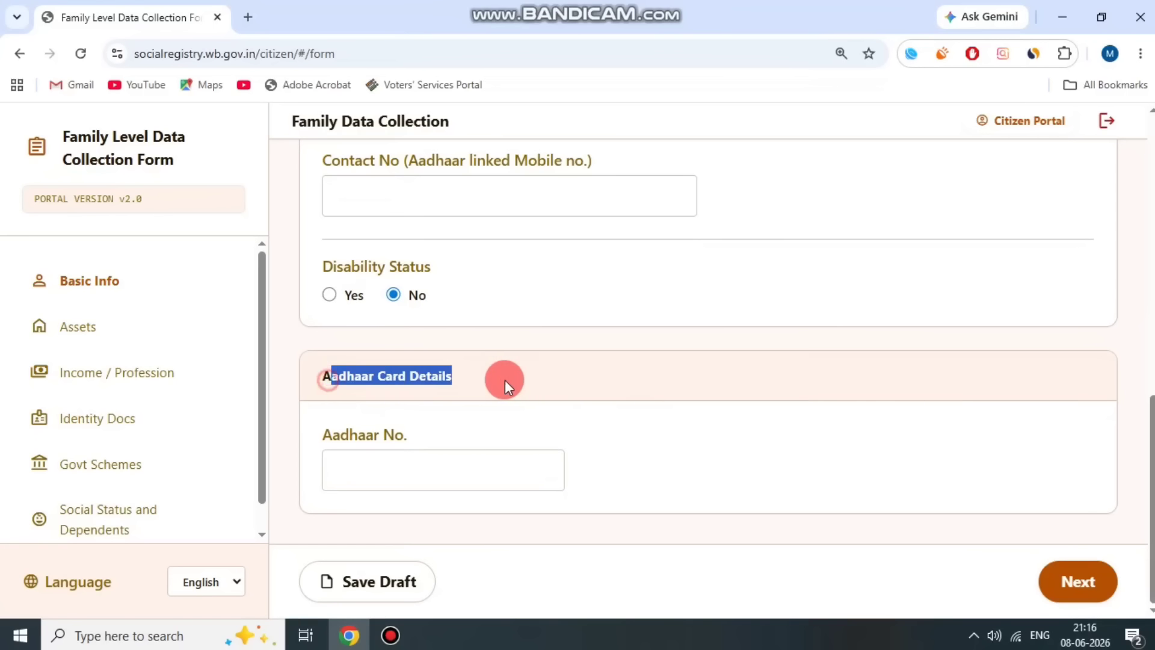
left_click(508, 381)
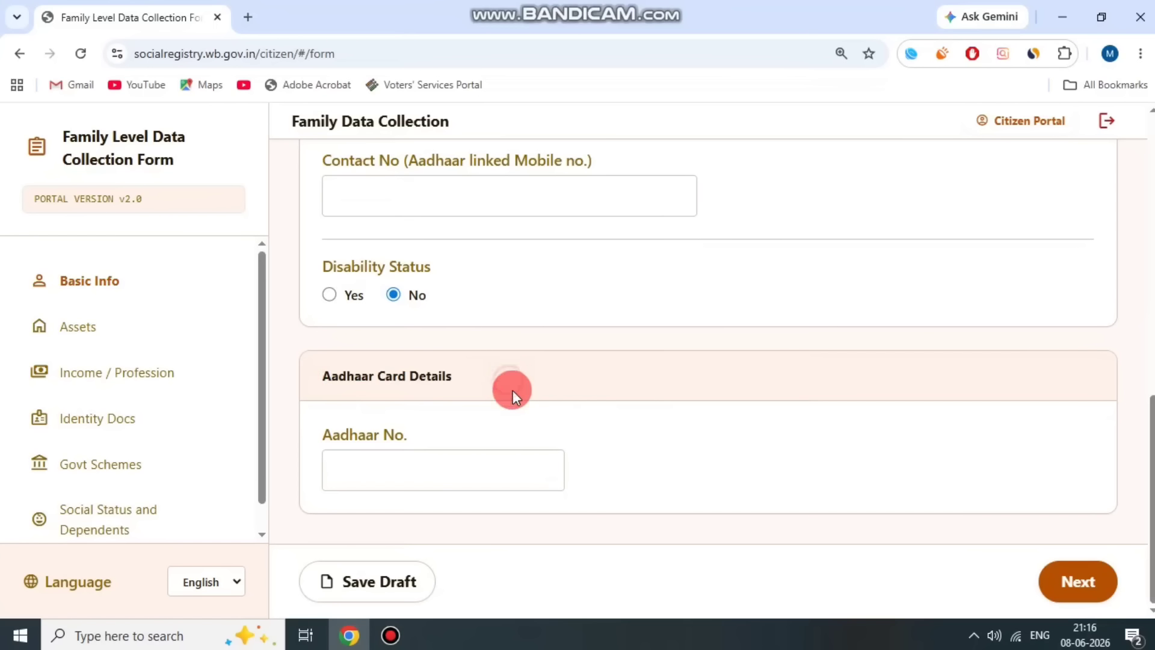
left_click(390, 636)
left_click(473, 101)
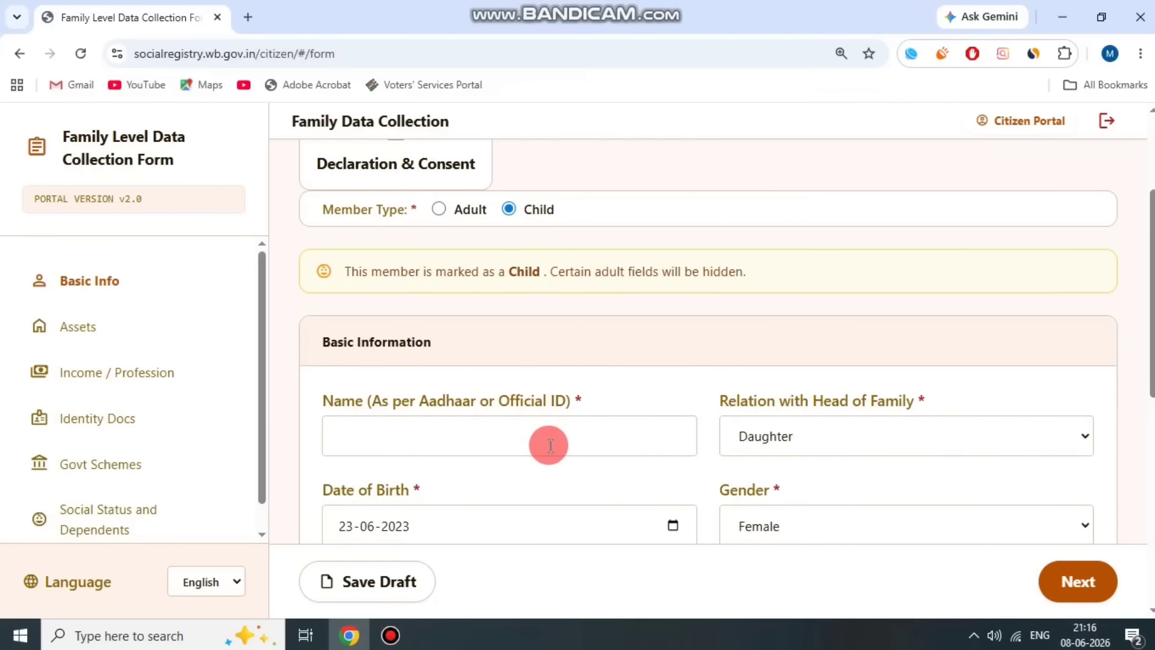
scroll(549, 445, "down", 3)
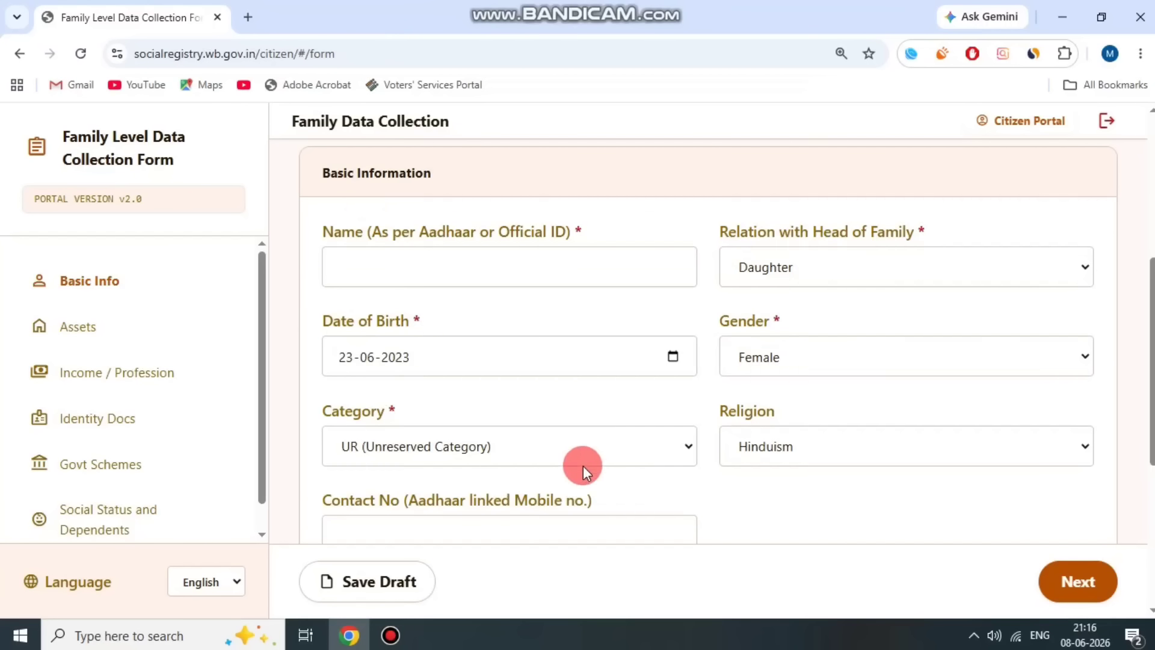
scroll(583, 466, "down", 6)
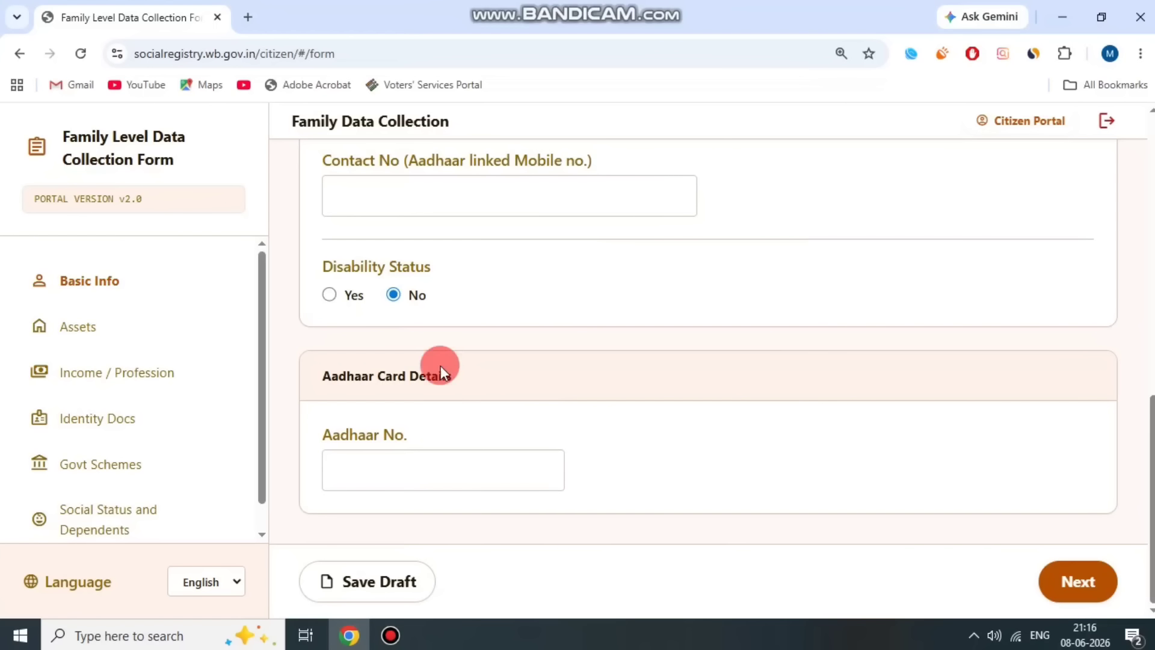
left_click(391, 636)
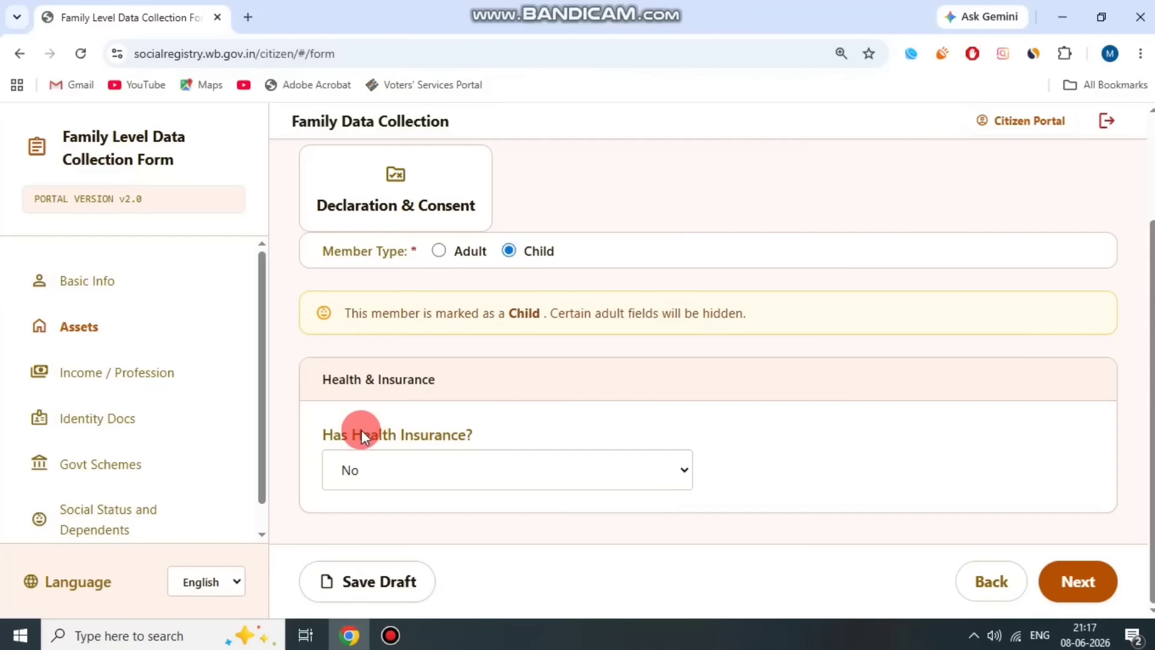
- Keep Has Health Insurance? at No, then advance past Income / Profession to Identity Docs
left_click_drag(361, 430, 518, 427)
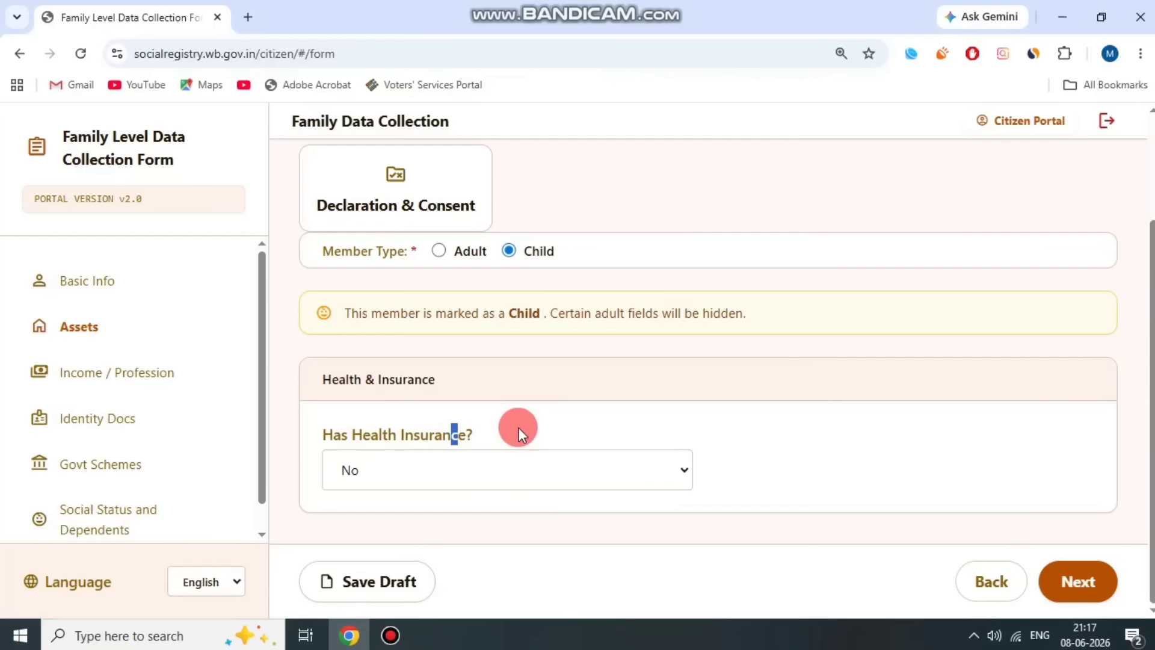
left_click(474, 467)
left_click(558, 416)
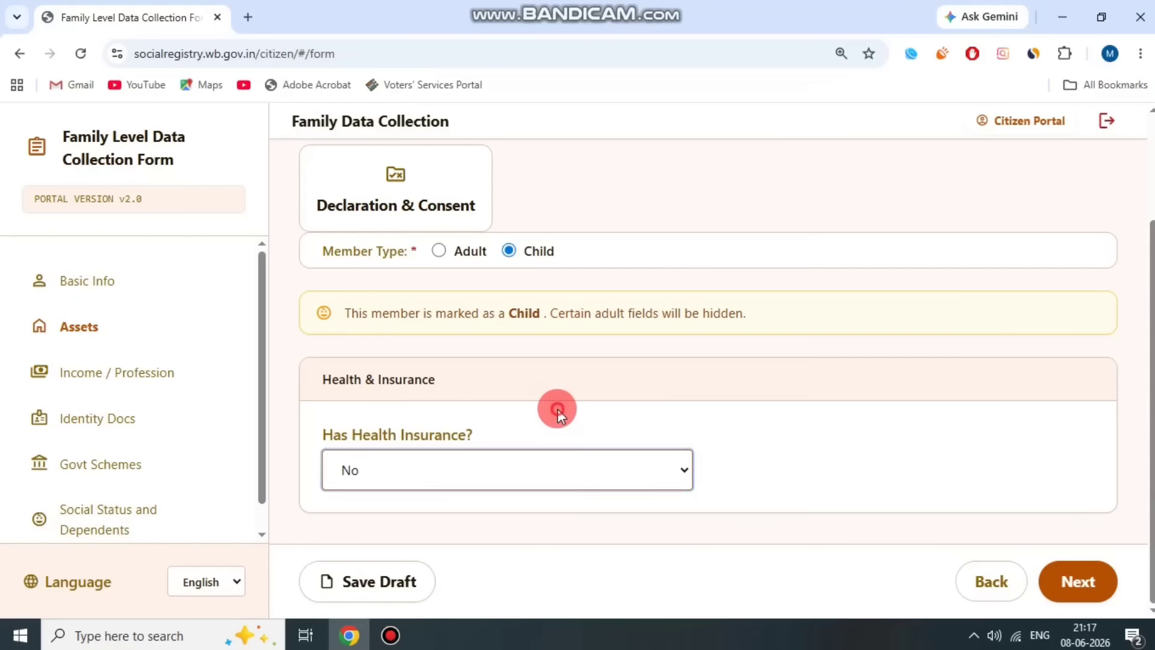
left_click(1090, 577)
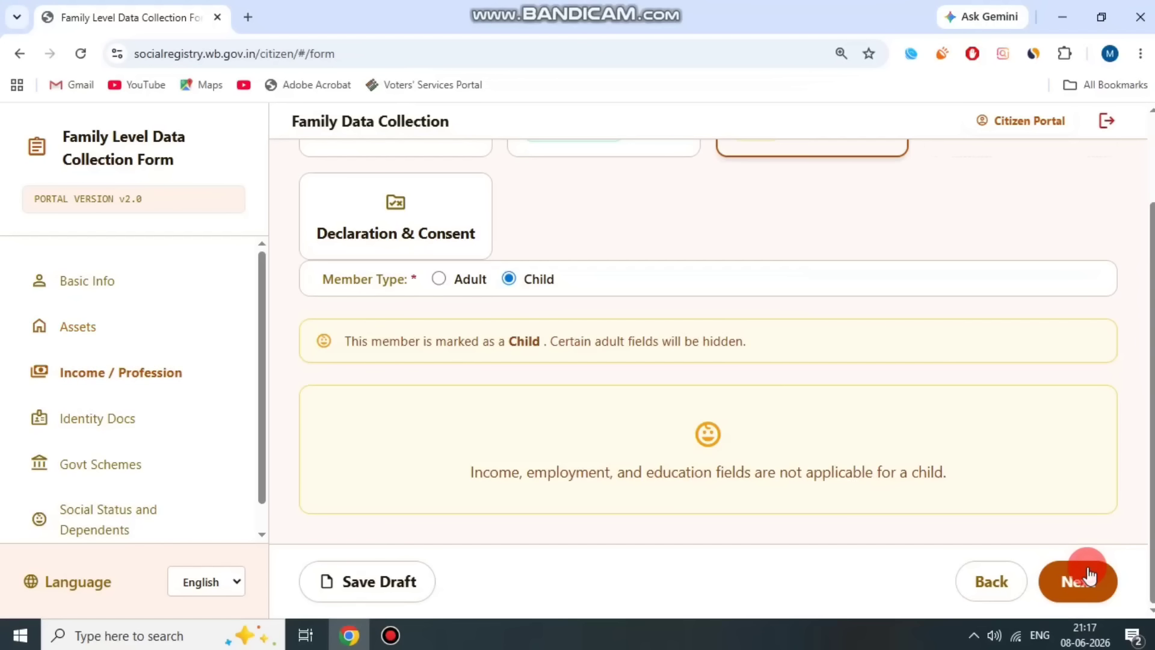
left_click_drag(464, 472, 799, 470)
left_click(958, 459)
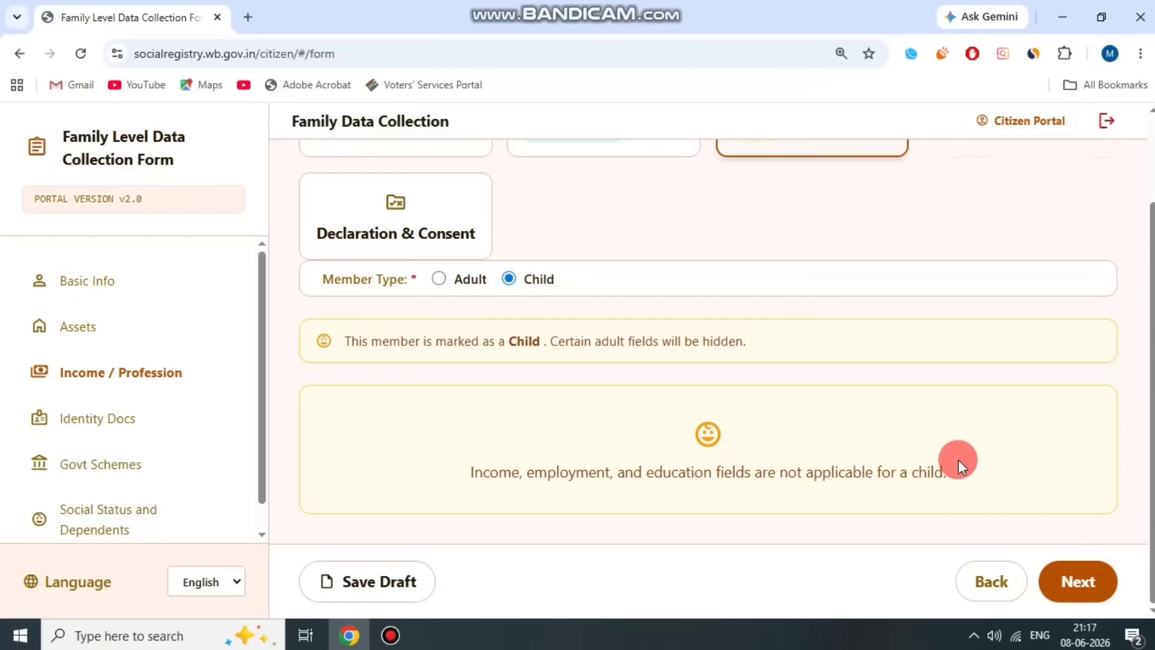
left_click_drag(955, 459, 440, 457)
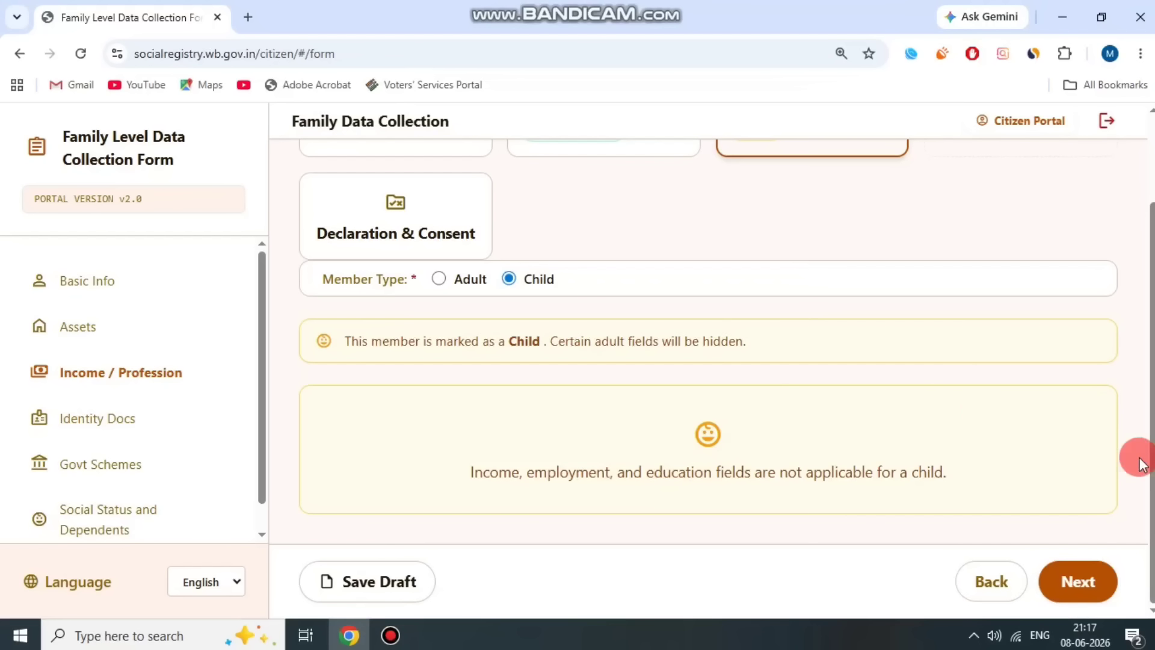
left_click(1094, 586)
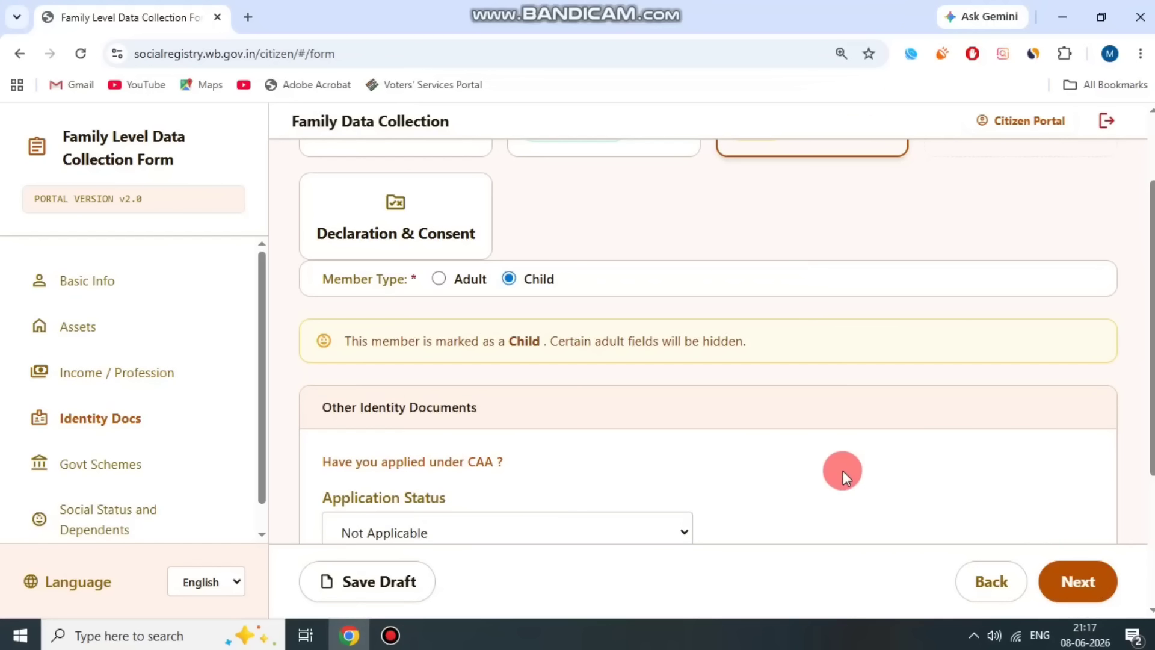
- Keep both the CAA application status and the tribunal case status at Not Applicable, then continue
scroll(749, 482, "down", 4)
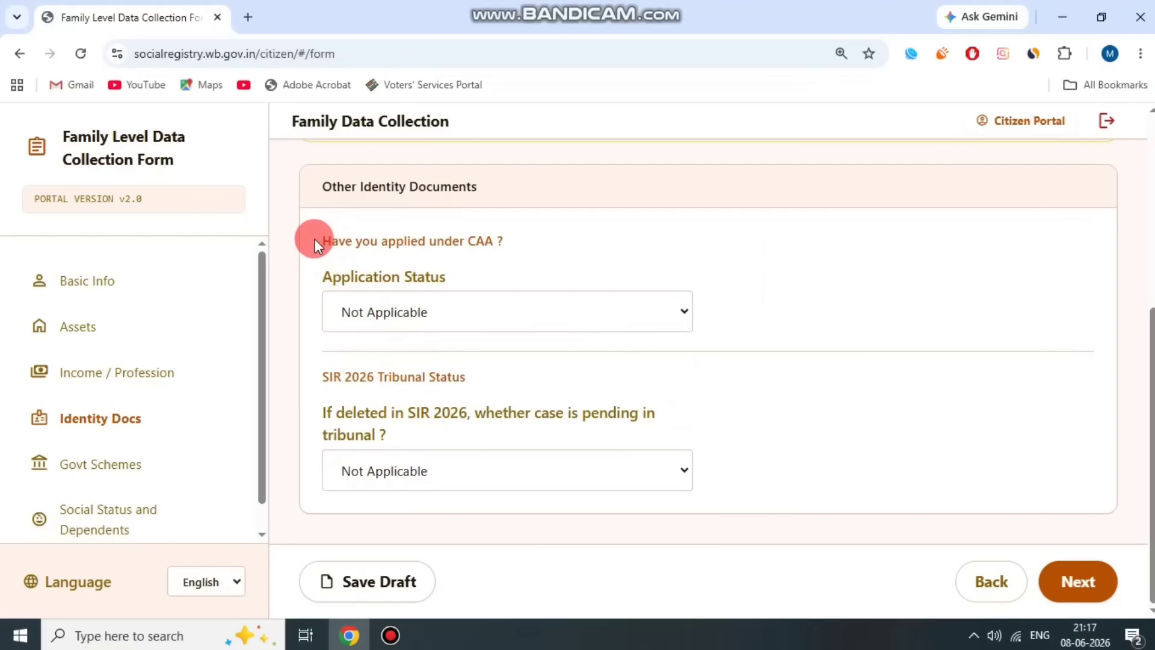
left_click_drag(309, 239, 523, 240)
left_click(497, 307)
left_click(468, 344)
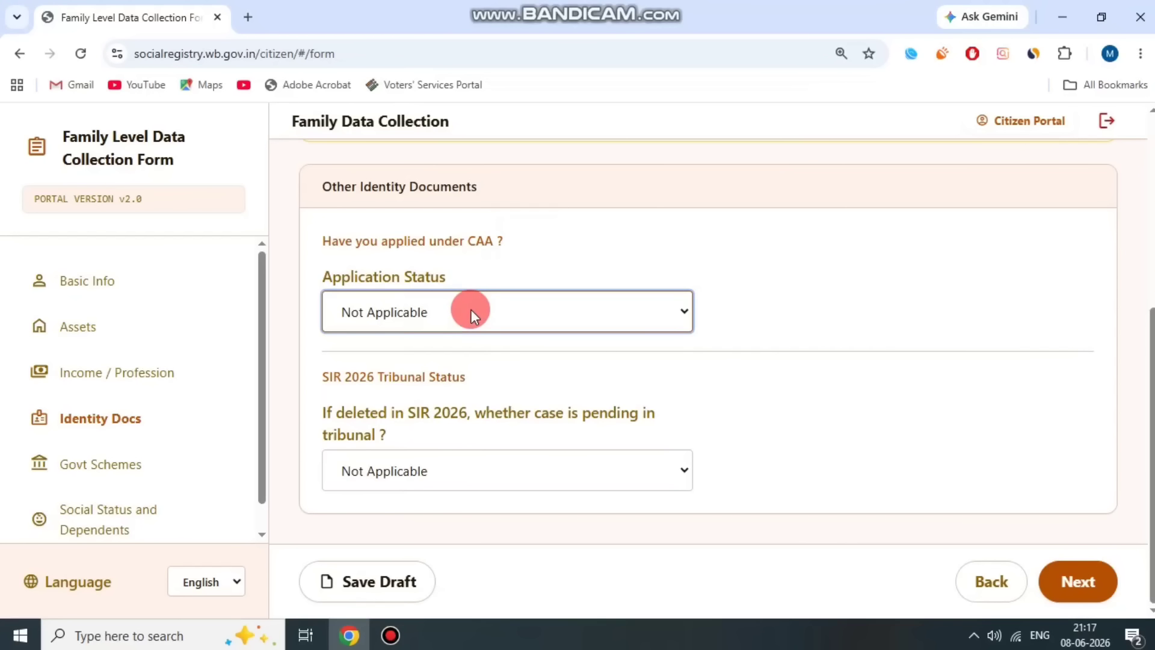
left_click_drag(348, 413, 385, 420)
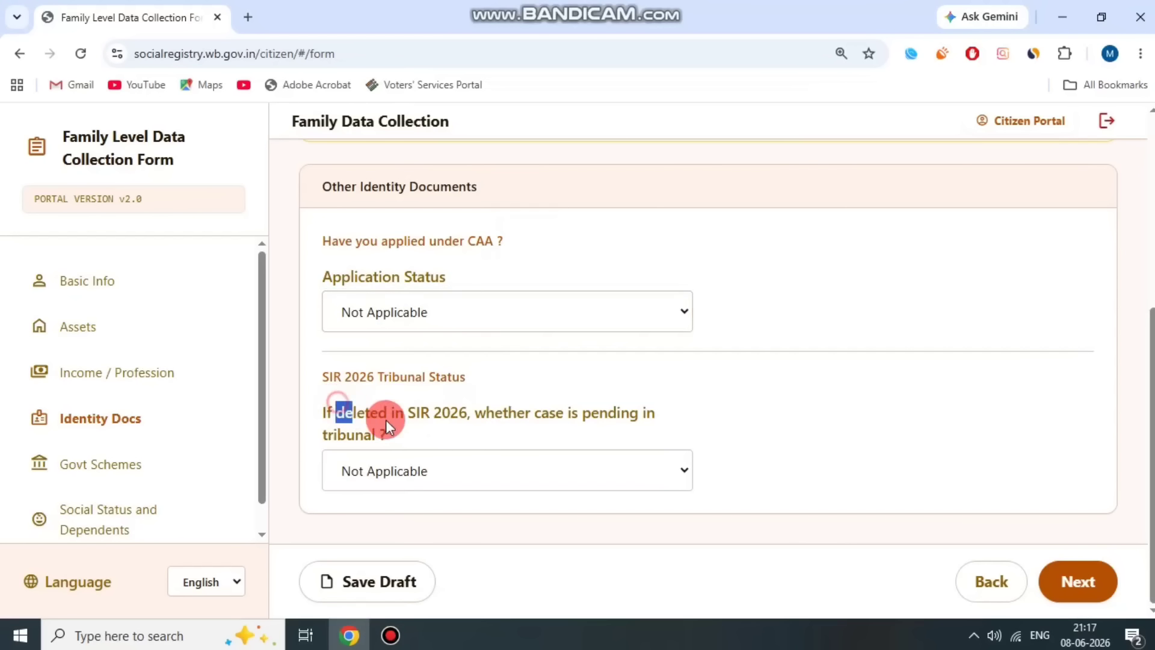
left_click(426, 469)
left_click(485, 415)
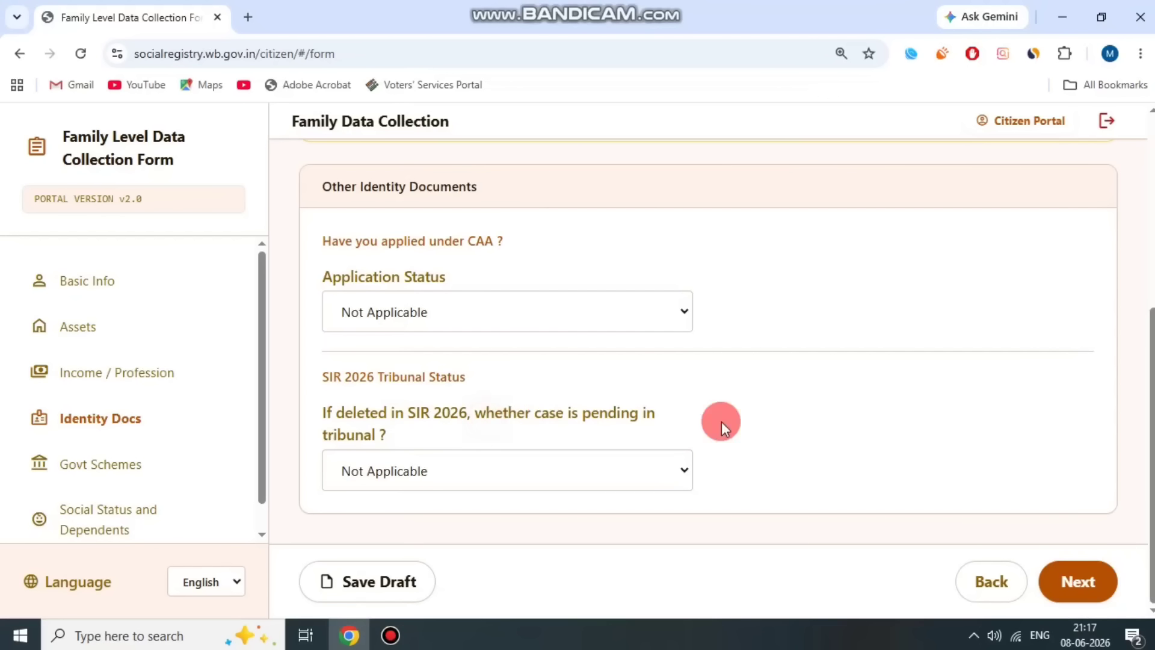
left_click(1106, 582)
- Leave the daughter's DBT benefits answer at No and proceed to Social Status and Dependents
left_click(330, 455)
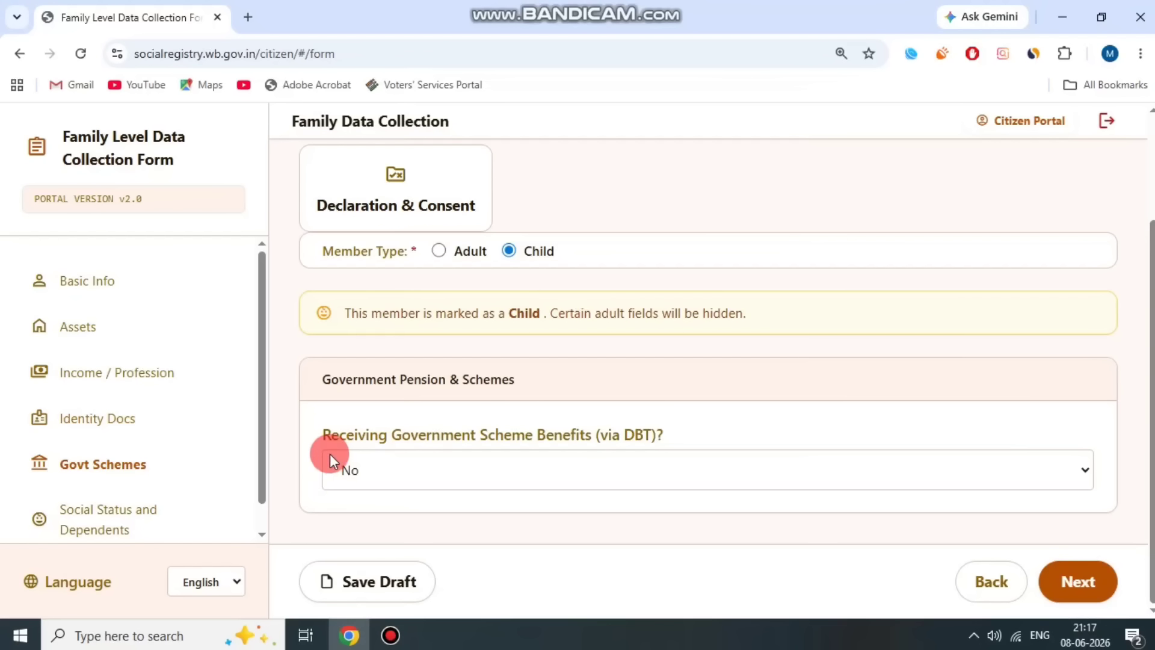
left_click_drag(330, 437, 699, 435)
left_click(699, 436)
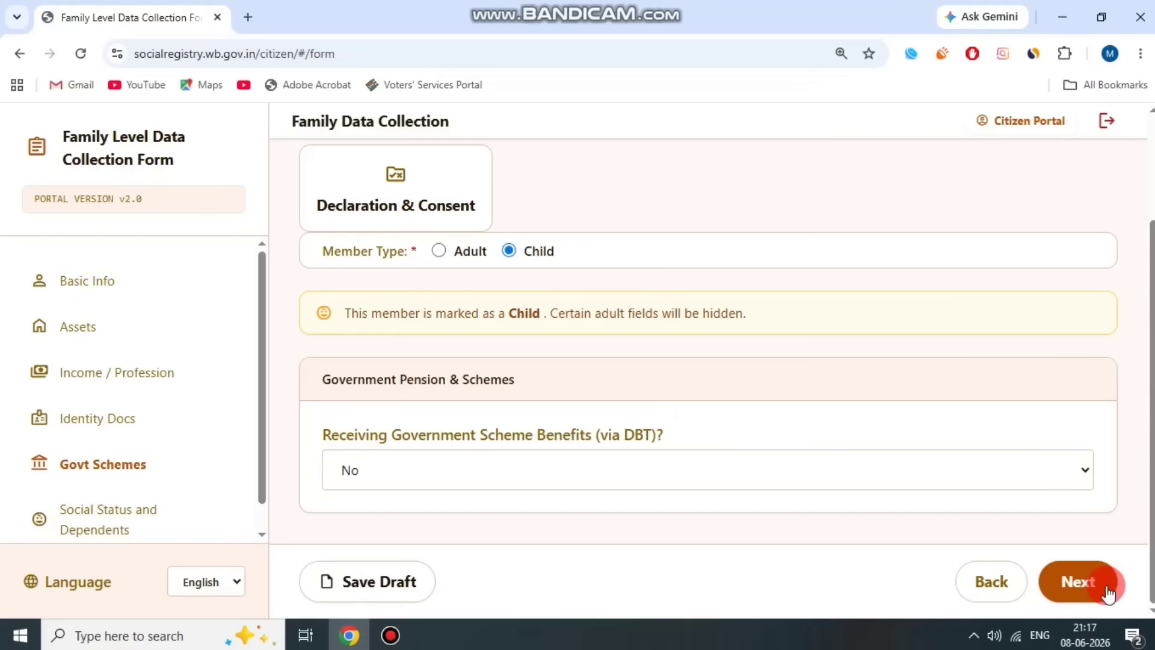
left_click(1077, 581)
- Set the daughter's school grade to KG
scroll(547, 446, "down", 2)
scroll(550, 464, "down", 2)
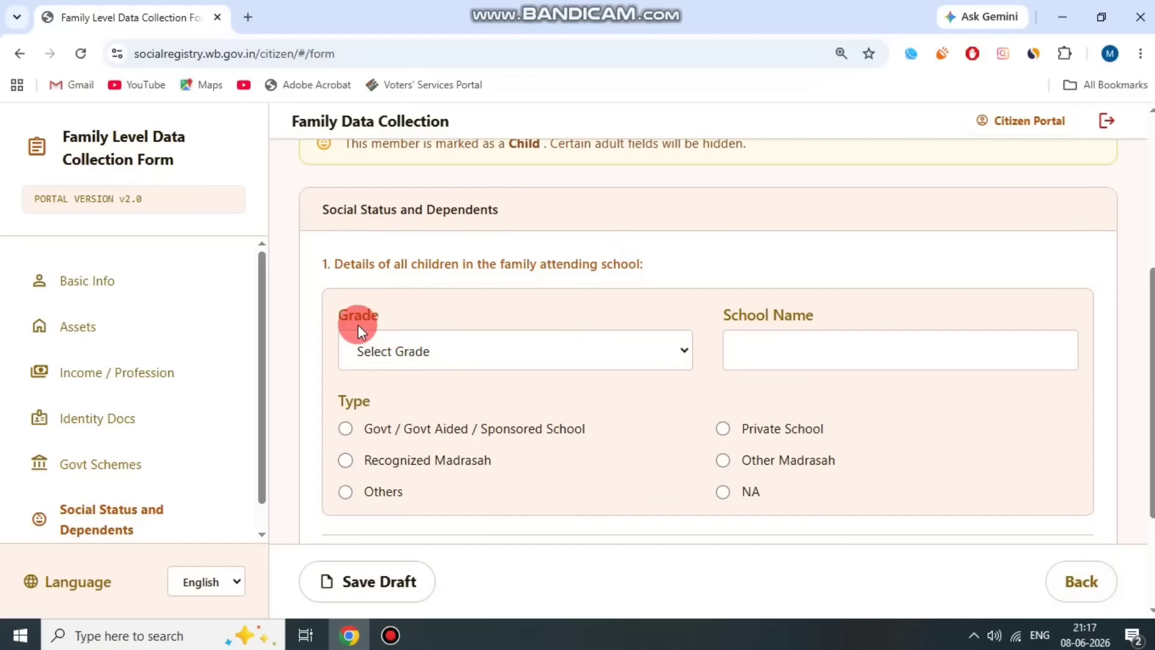
left_click(454, 362)
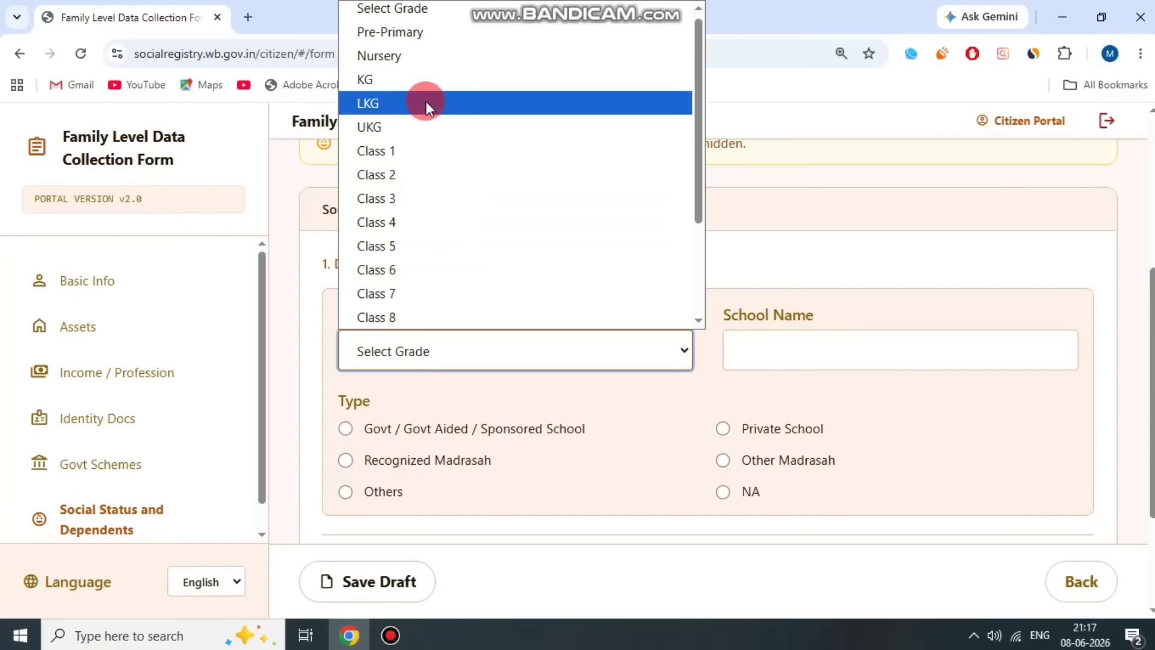
left_click(421, 83)
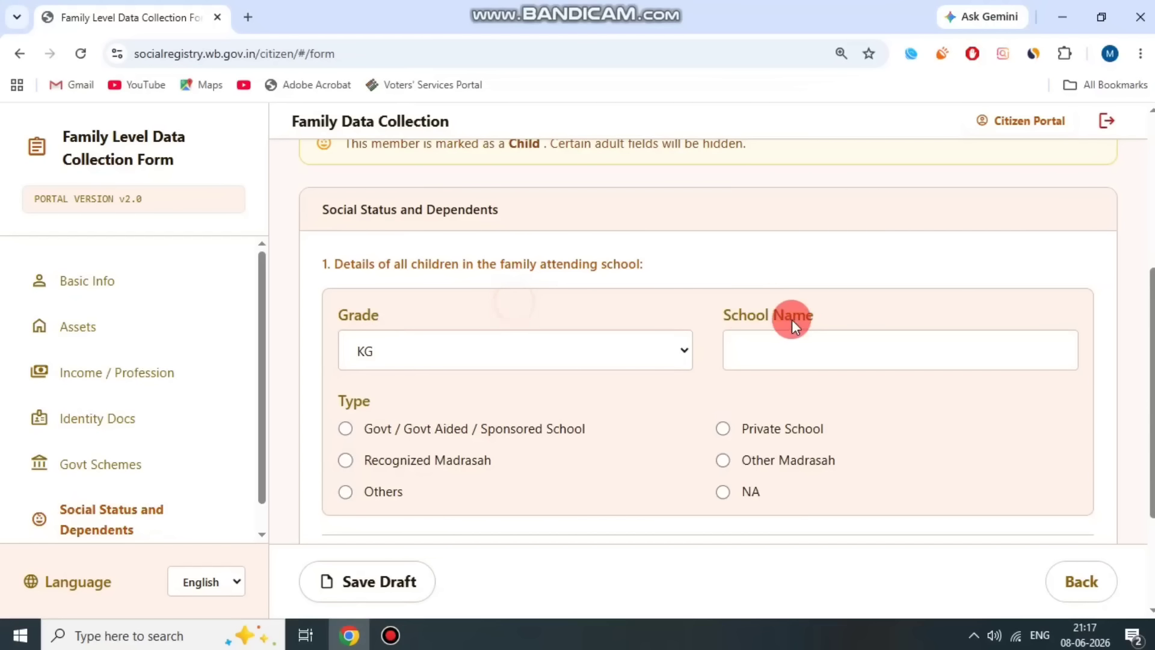
left_click_drag(719, 308, 820, 307)
left_click(948, 308)
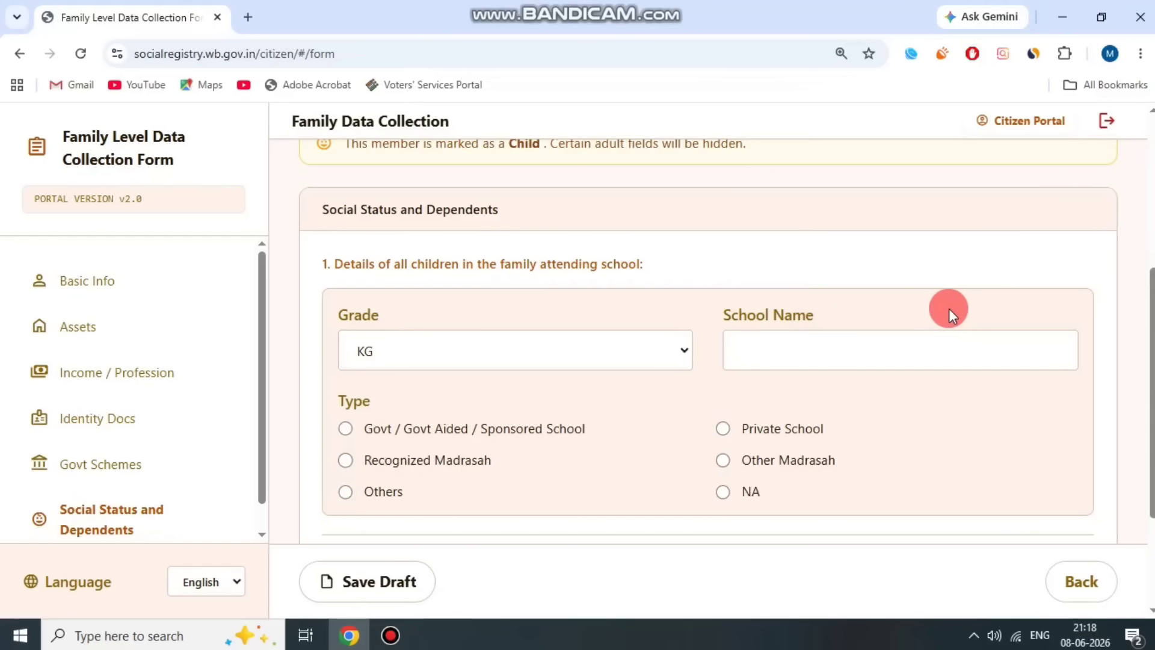
left_click(835, 297)
- Select Private School as the school type and answer 'Yes, vaccination started/completed'
left_click_drag(361, 431, 486, 438)
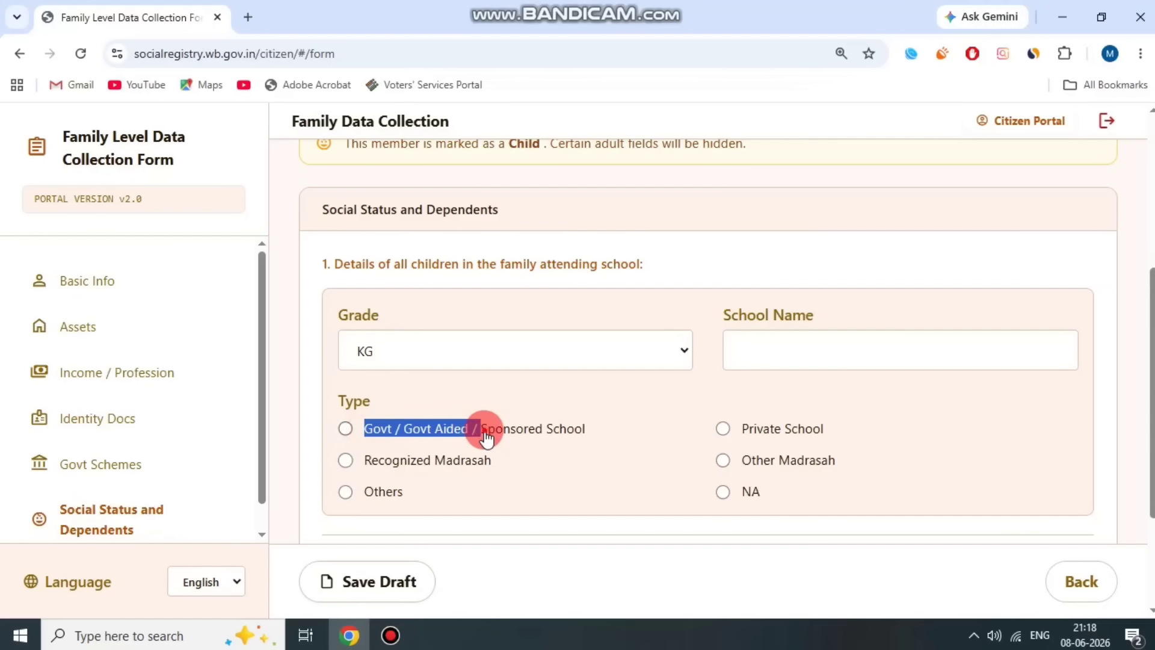
left_click(486, 438)
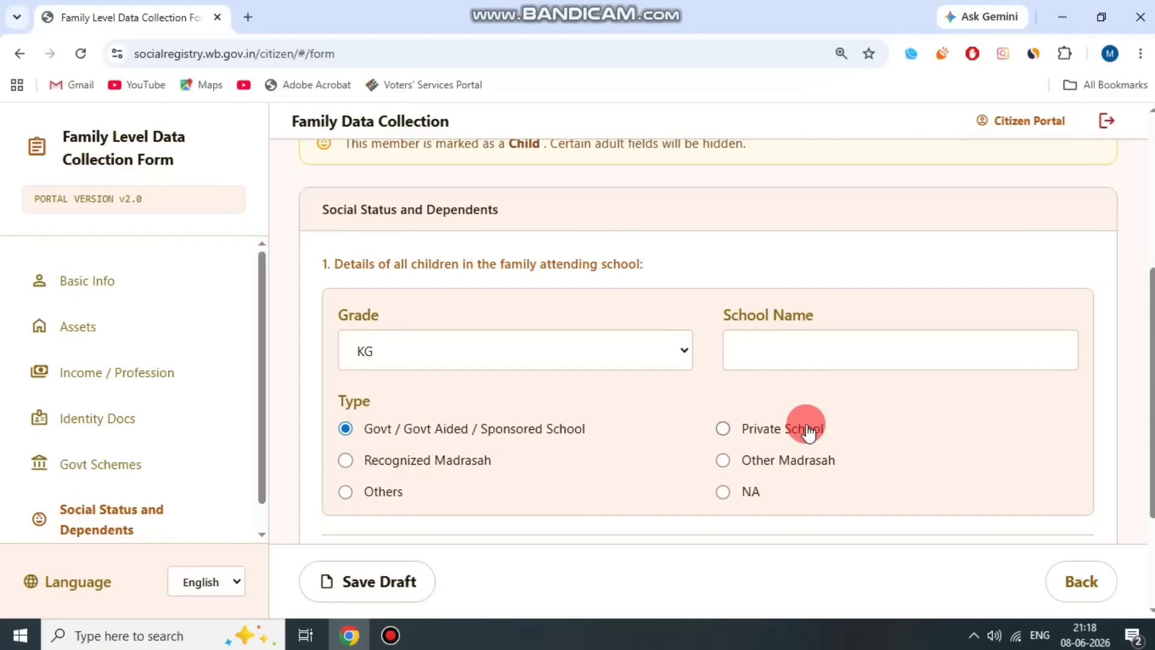
left_click(721, 428)
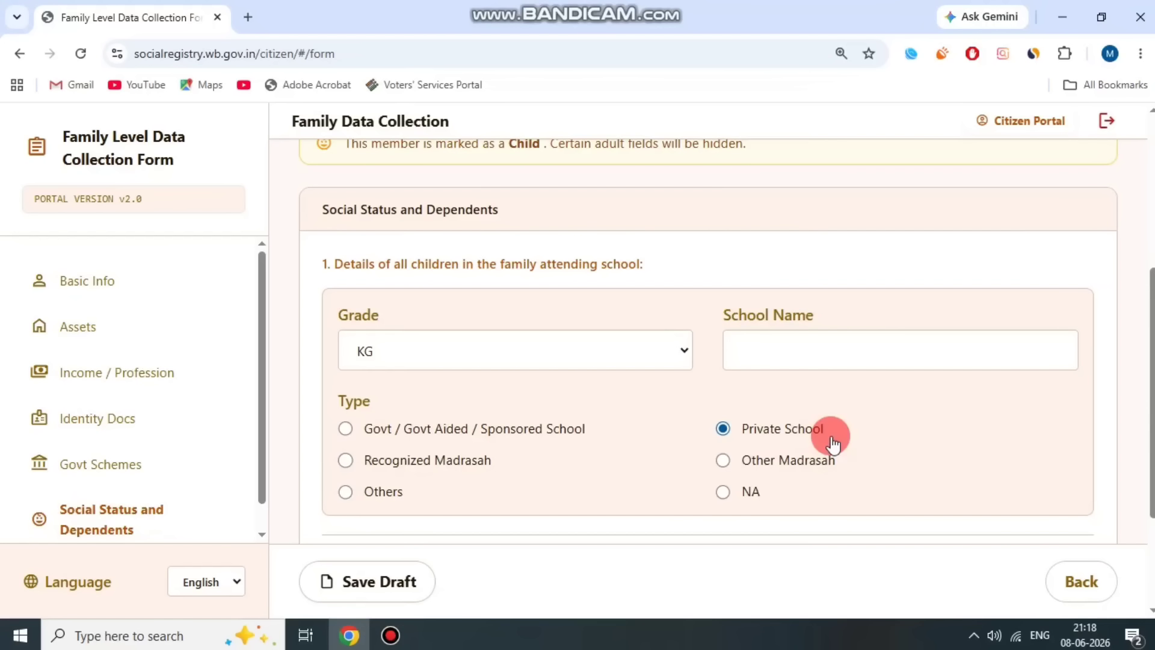
scroll(832, 444, "down", 3)
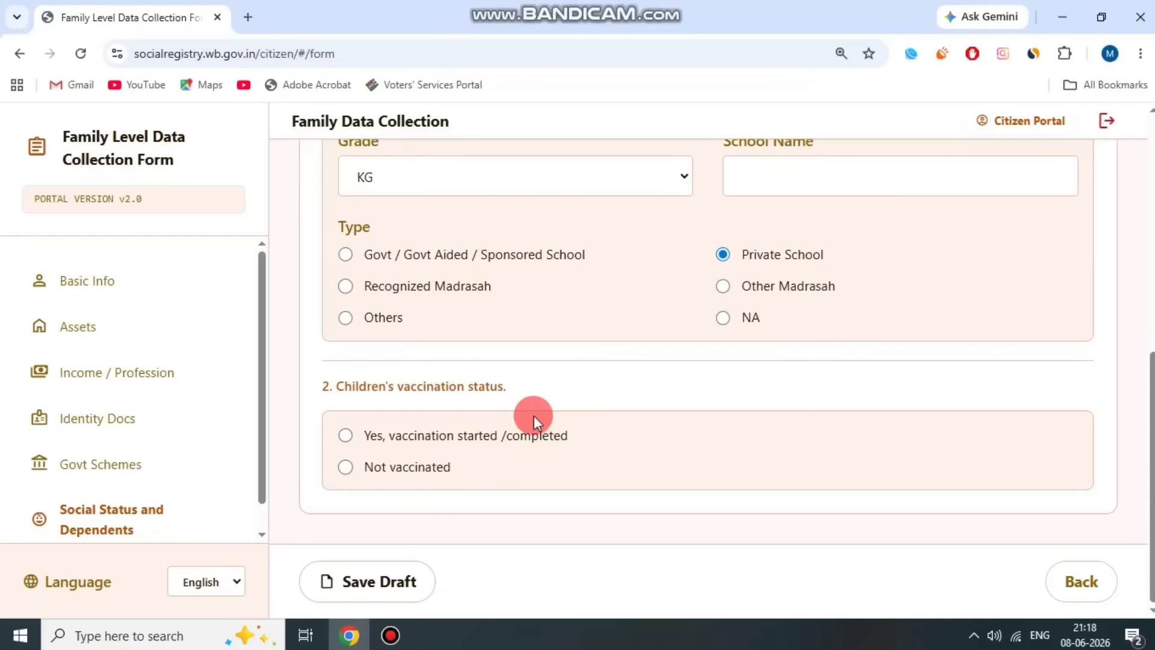
left_click_drag(338, 385, 522, 385)
left_click(347, 436)
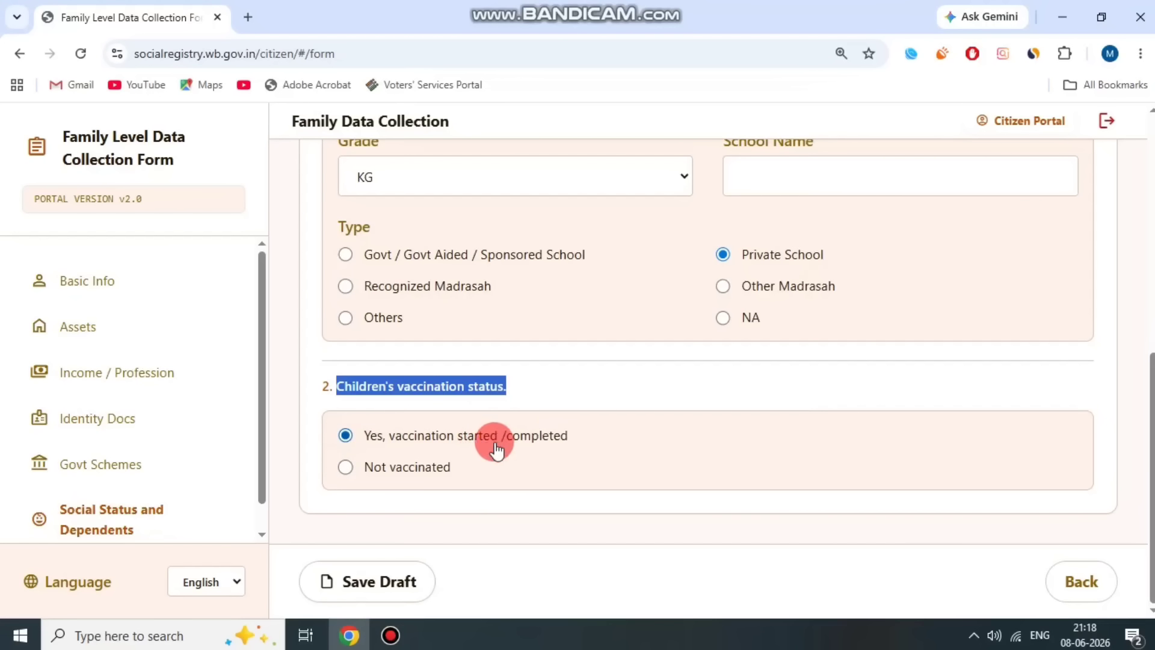
- Save the family form as a draft
left_click(520, 512)
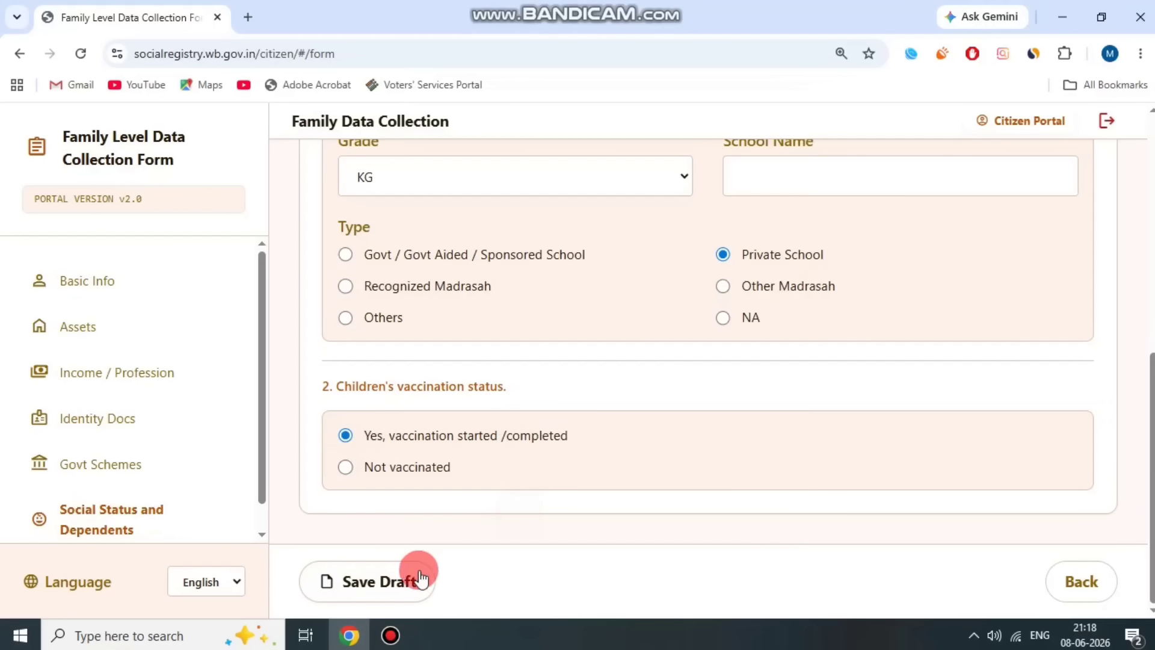
left_click(411, 575)
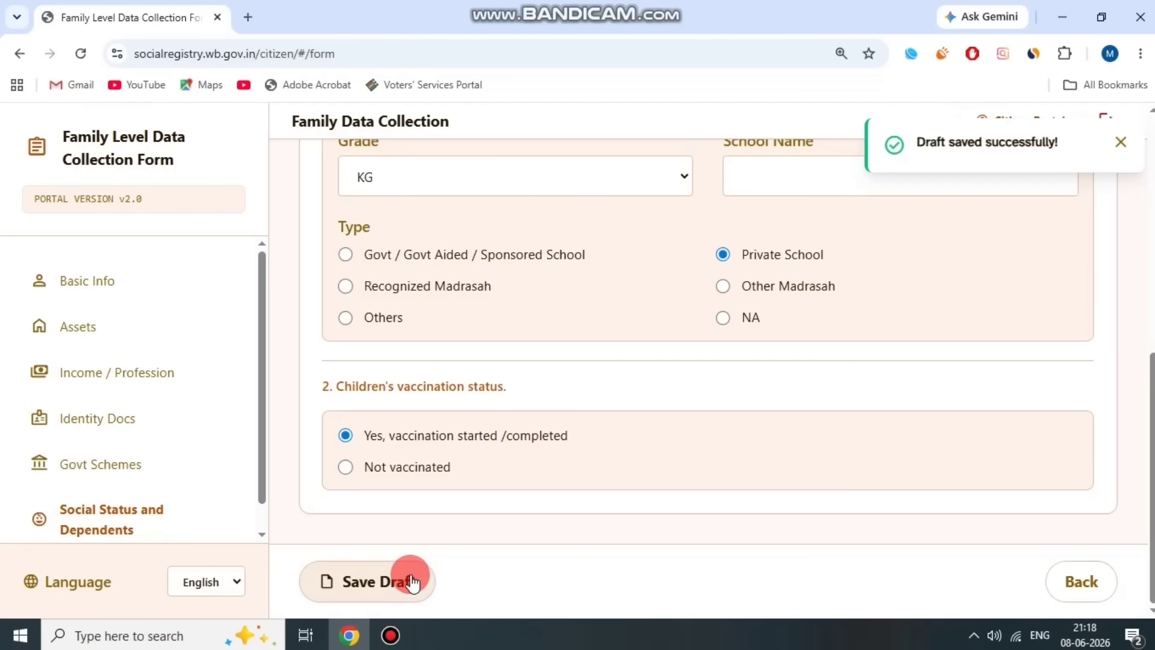
left_click(749, 483)
scroll(749, 482, "up", 5)
- Open the Declaration & Consent step with its declaration checkbox ticked
left_click(897, 302)
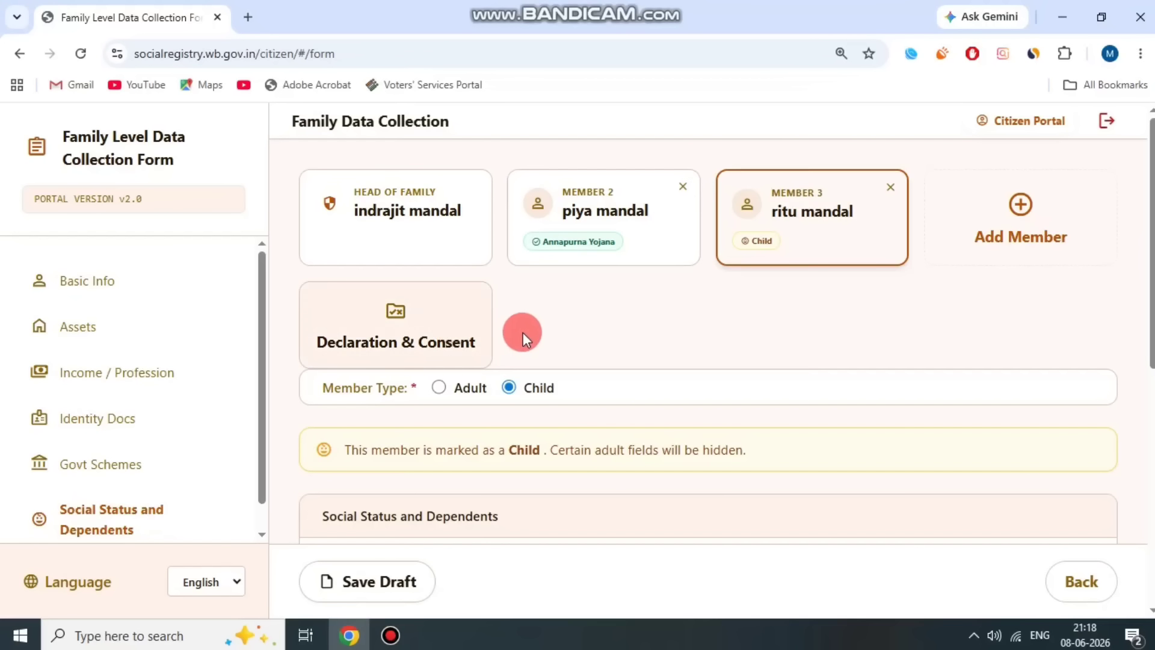
left_click(424, 330)
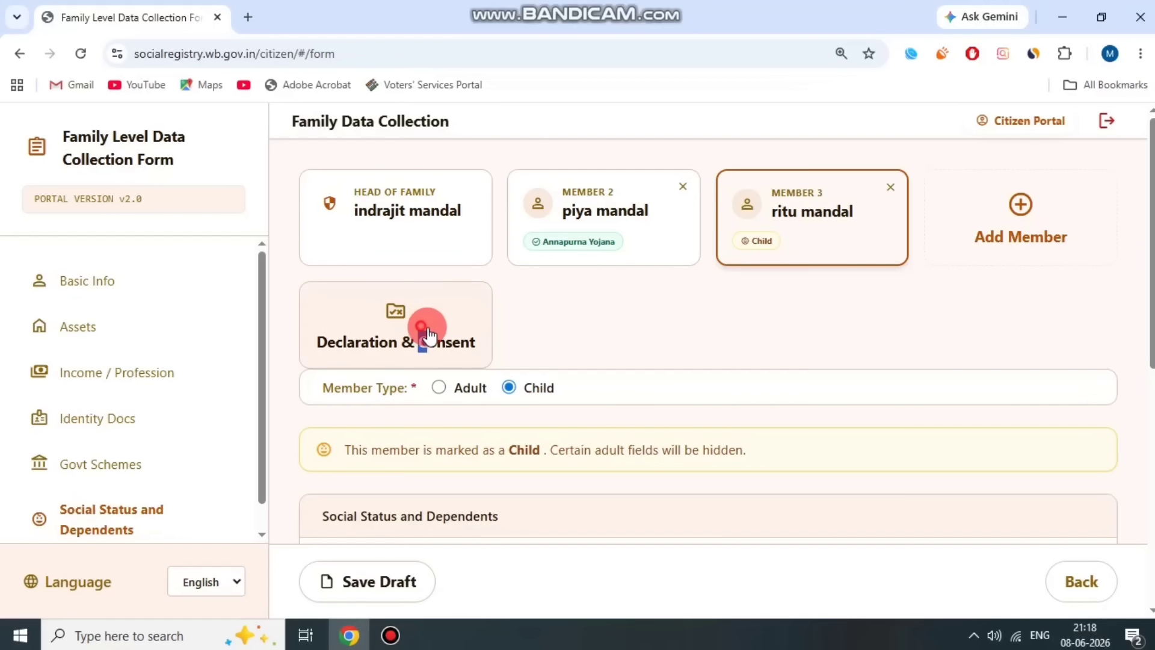
left_click_drag(92, 410, 272, 410)
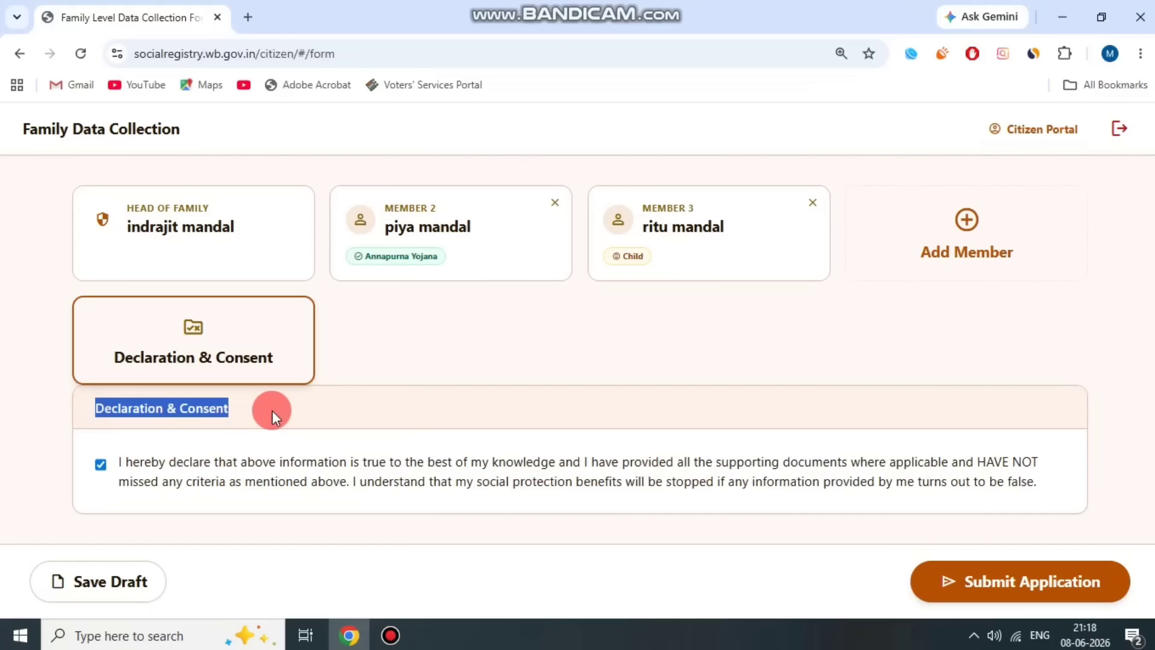
- Exit the family form back to the home page offering Citizen / Family Login
left_click(278, 409)
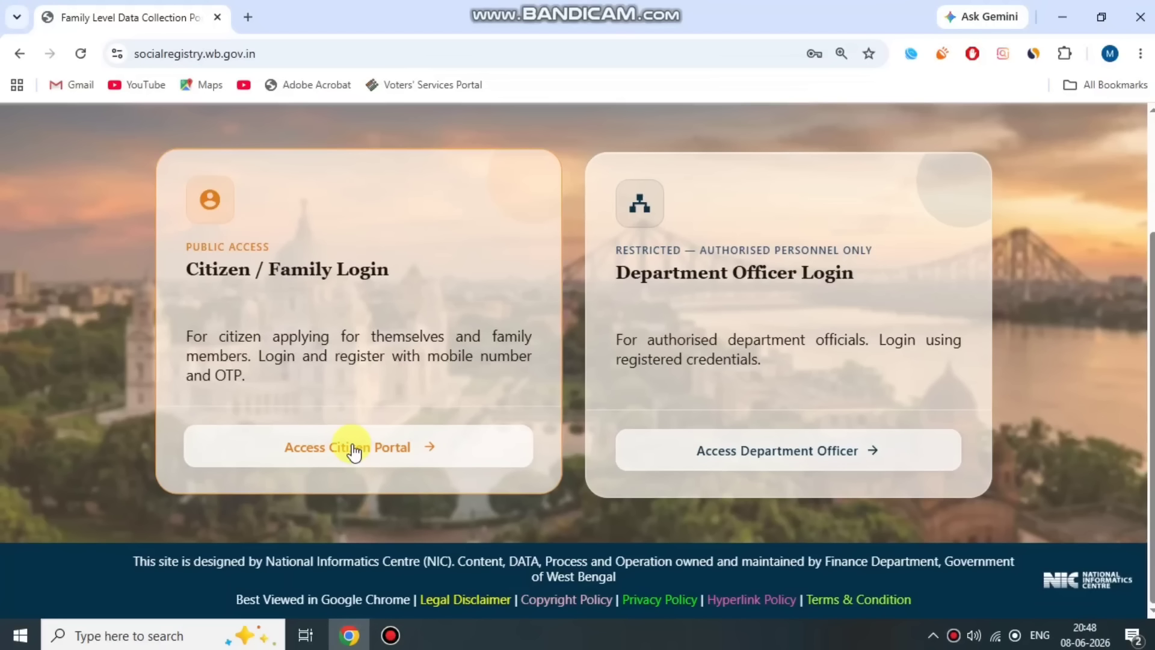
- Go to the citizen login page and choose 24 PARAGANAS SOUTH as the district
left_click(391, 633)
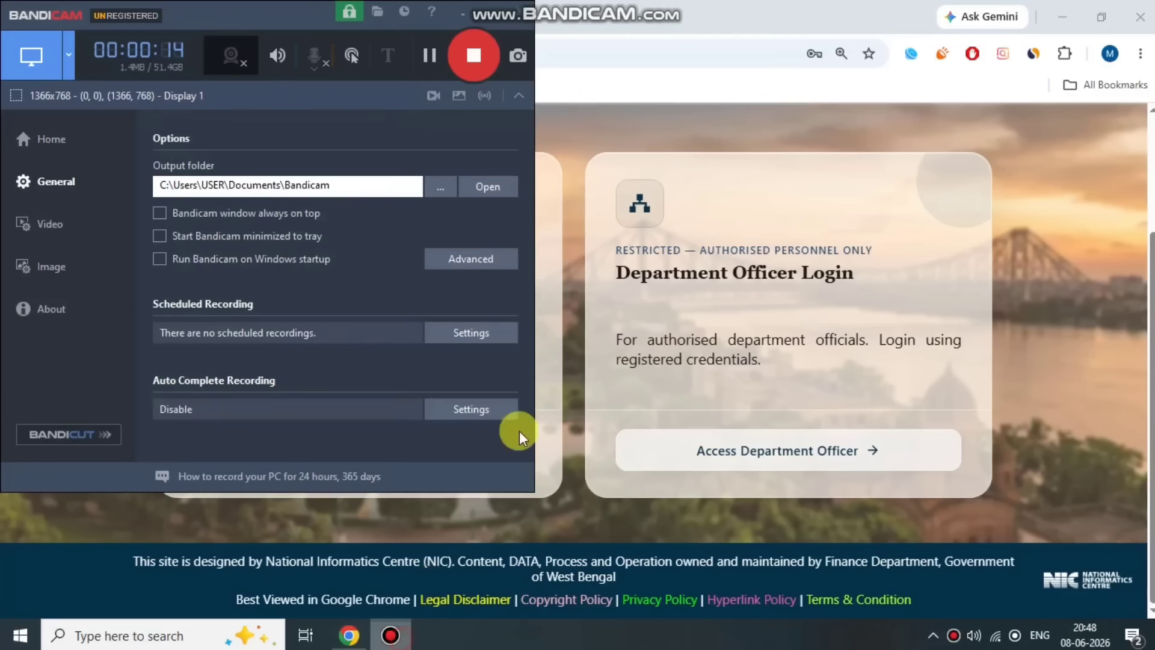
left_click(435, 61)
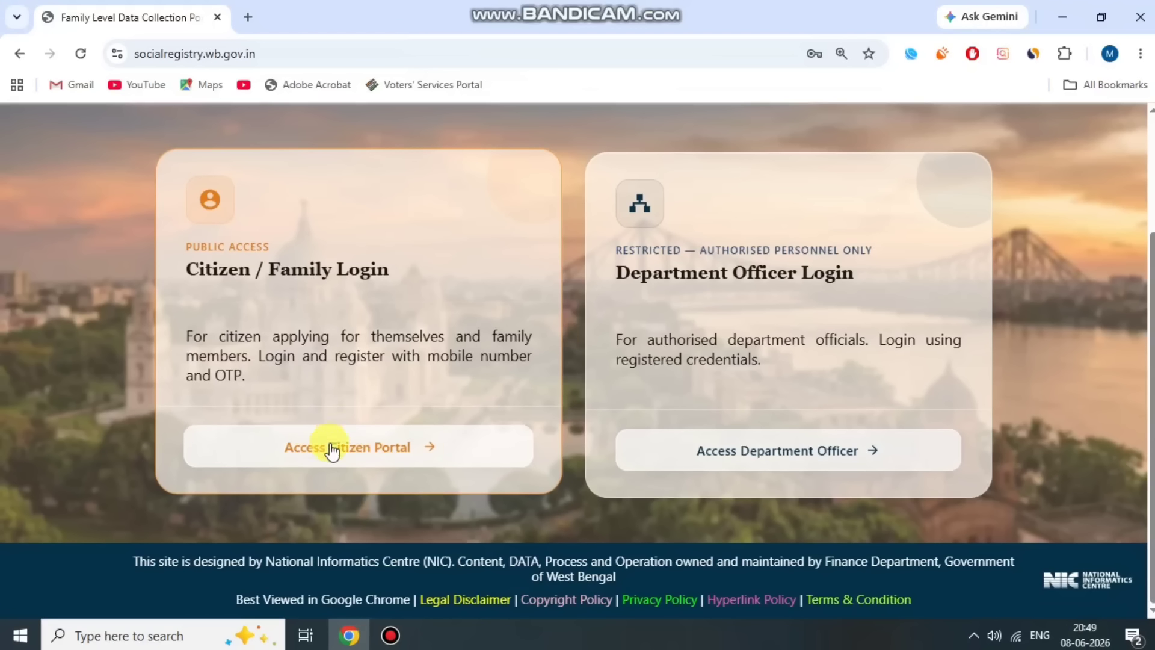
left_click(385, 450)
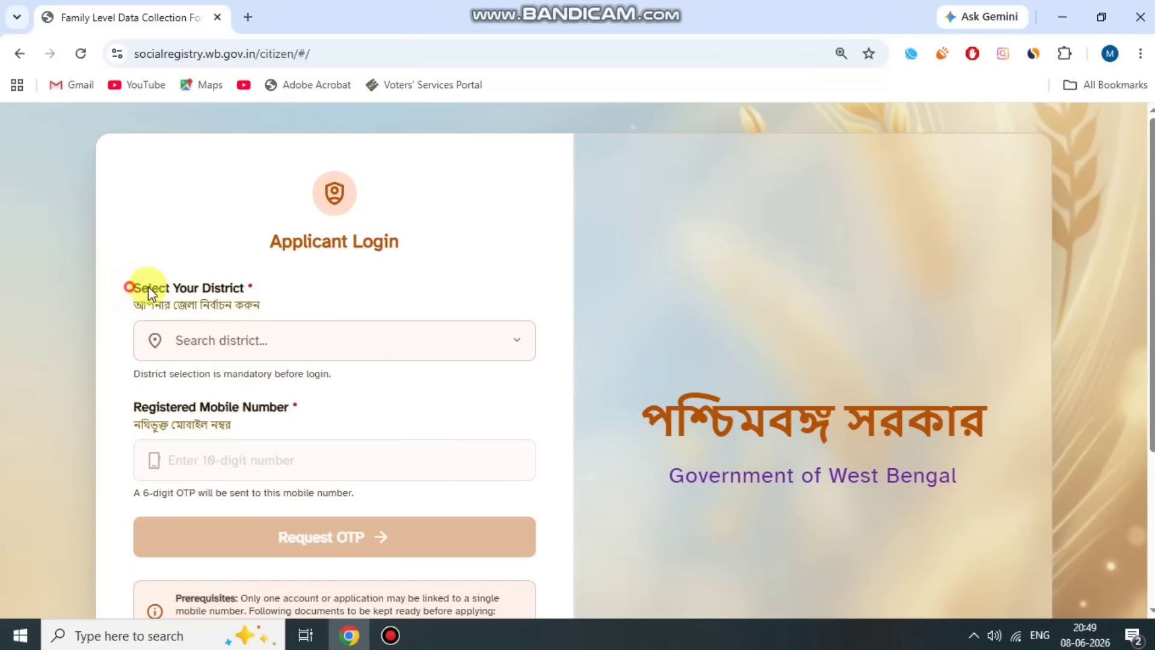
left_click(257, 288)
scroll(321, 300, "down", 1)
left_click(256, 264)
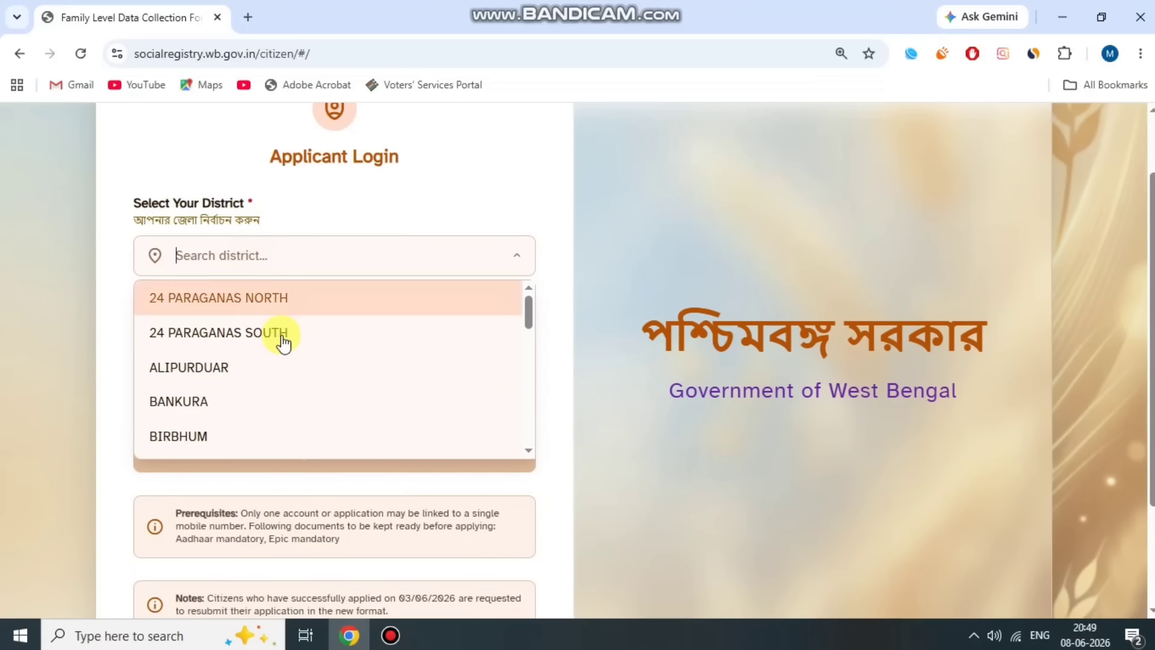
scroll(295, 337, "down", 3)
scroll(298, 409, "up", 3)
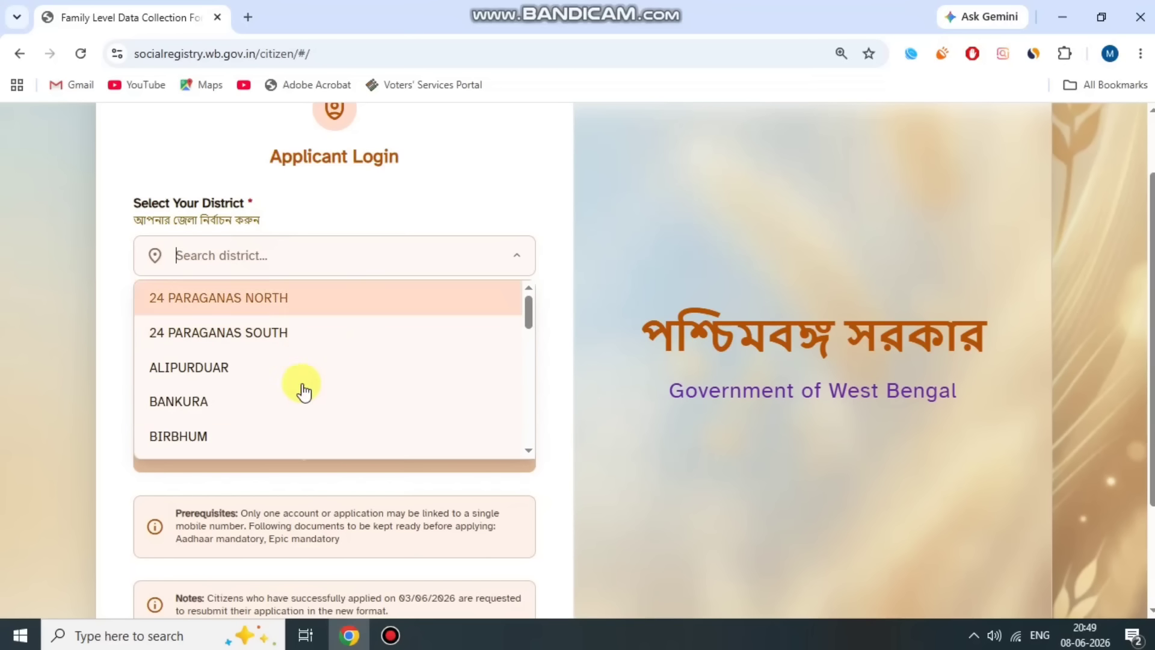
left_click(306, 333)
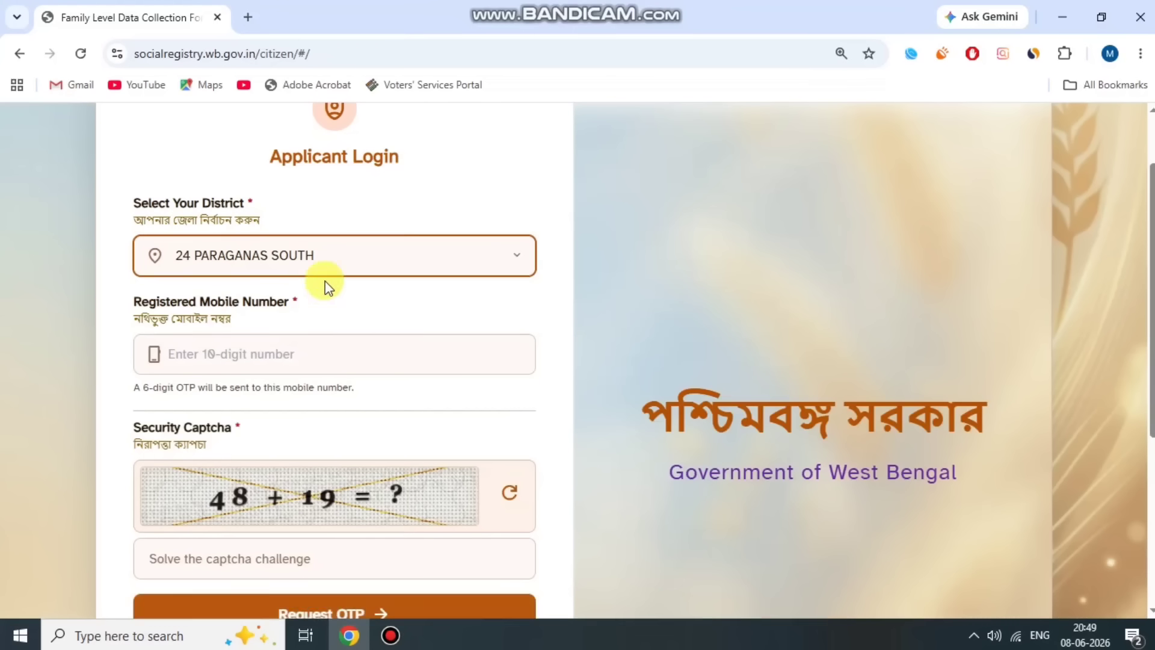
- Fill in the mobile number and captcha, then request the login OTP
left_click_drag(133, 301, 291, 302)
left_click(291, 302)
scroll(313, 307, "down", 1)
left_click_drag(144, 348, 281, 336)
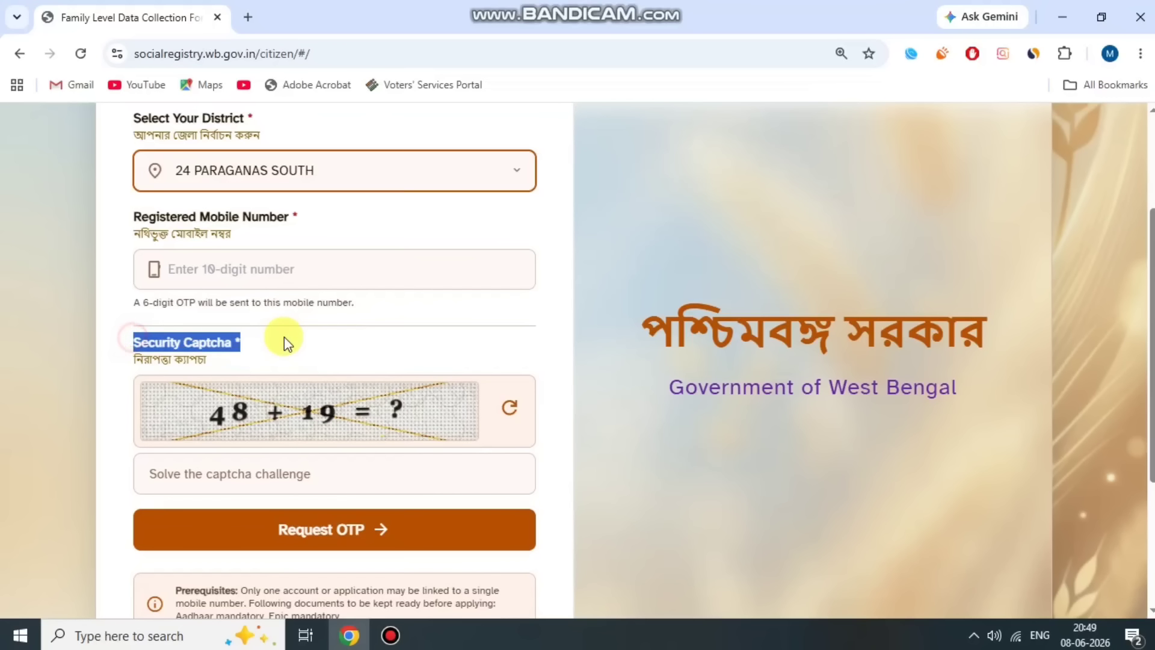
left_click(284, 337)
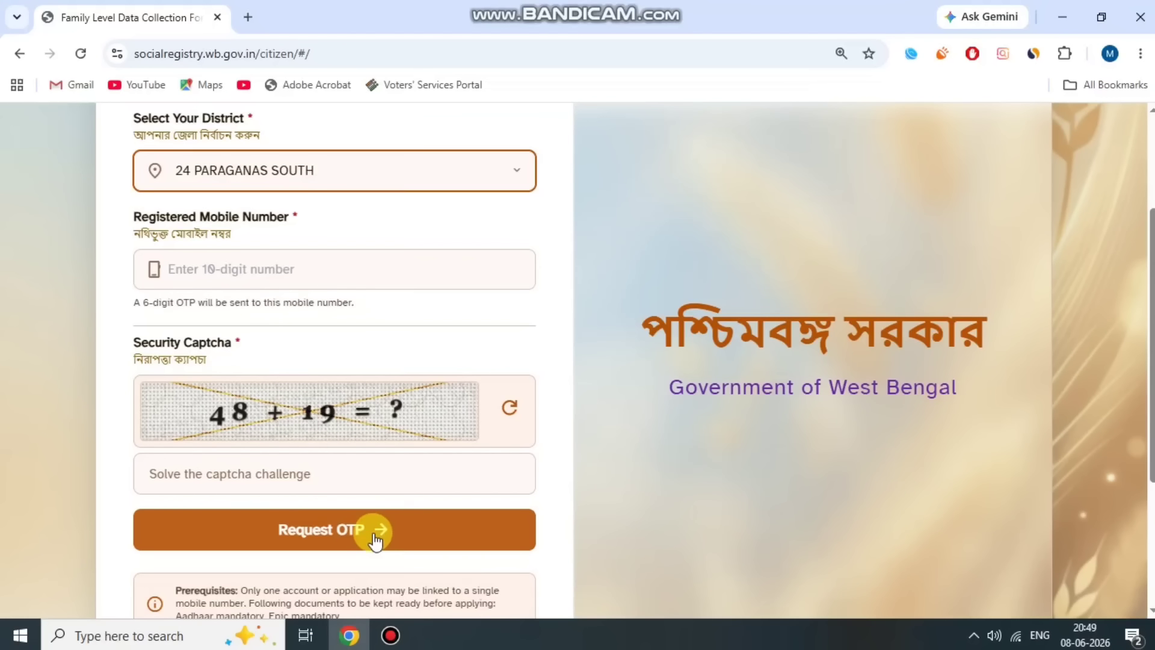
scroll(372, 544, "down", 1)
left_click(395, 637)
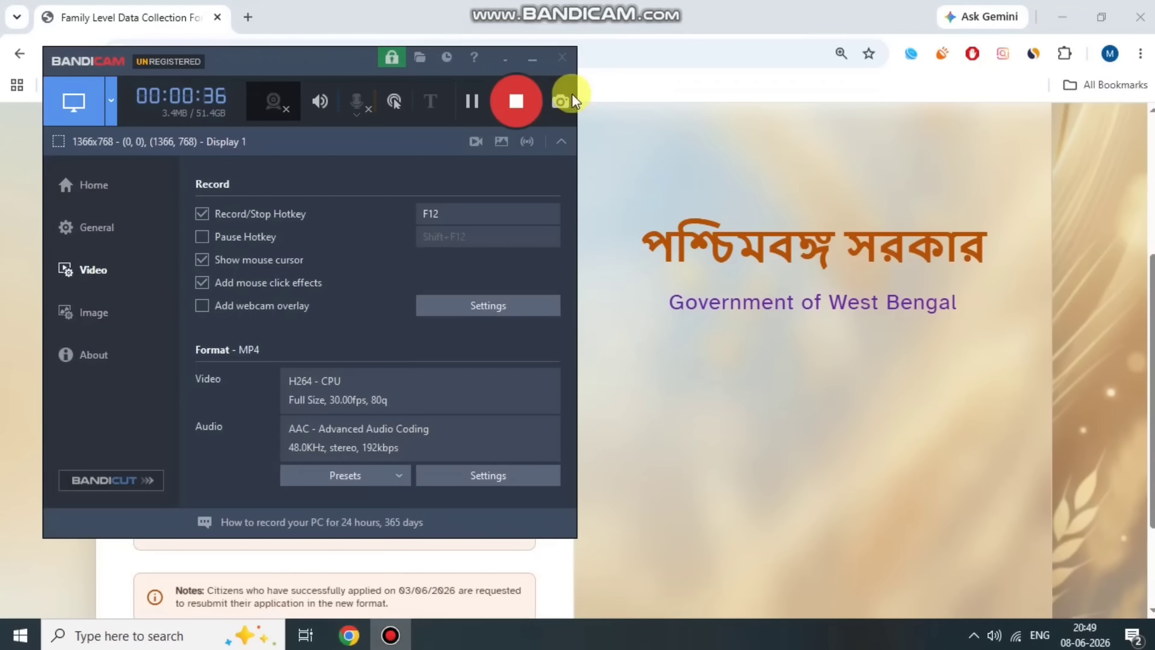
left_click(471, 98)
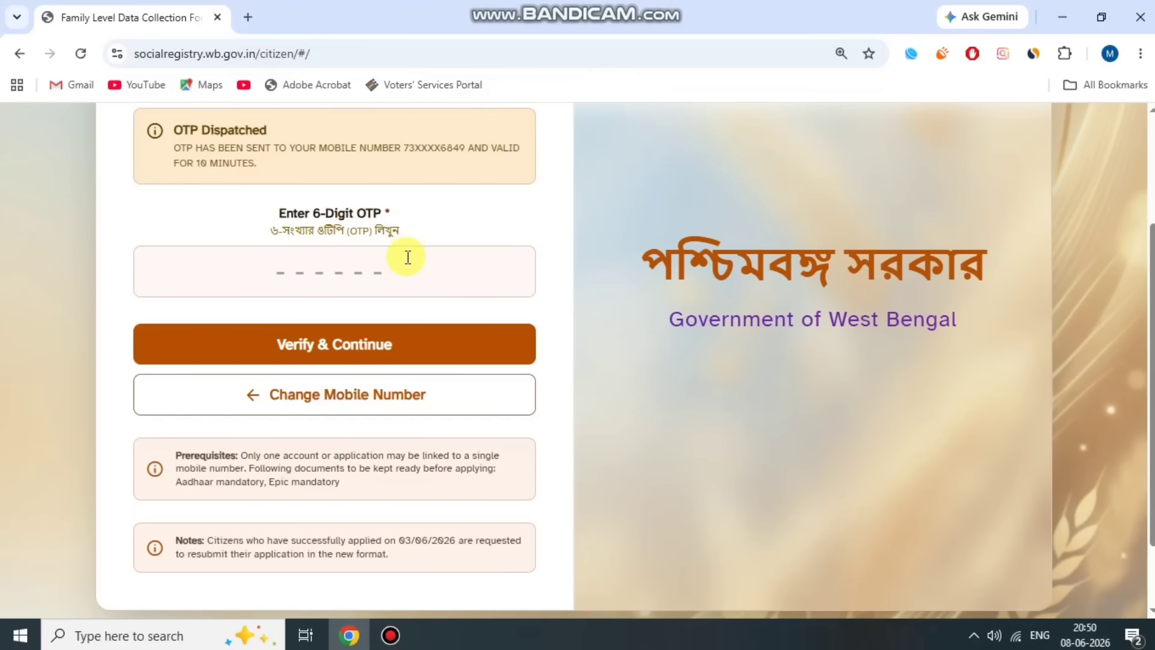
scroll(403, 256, "up", 1)
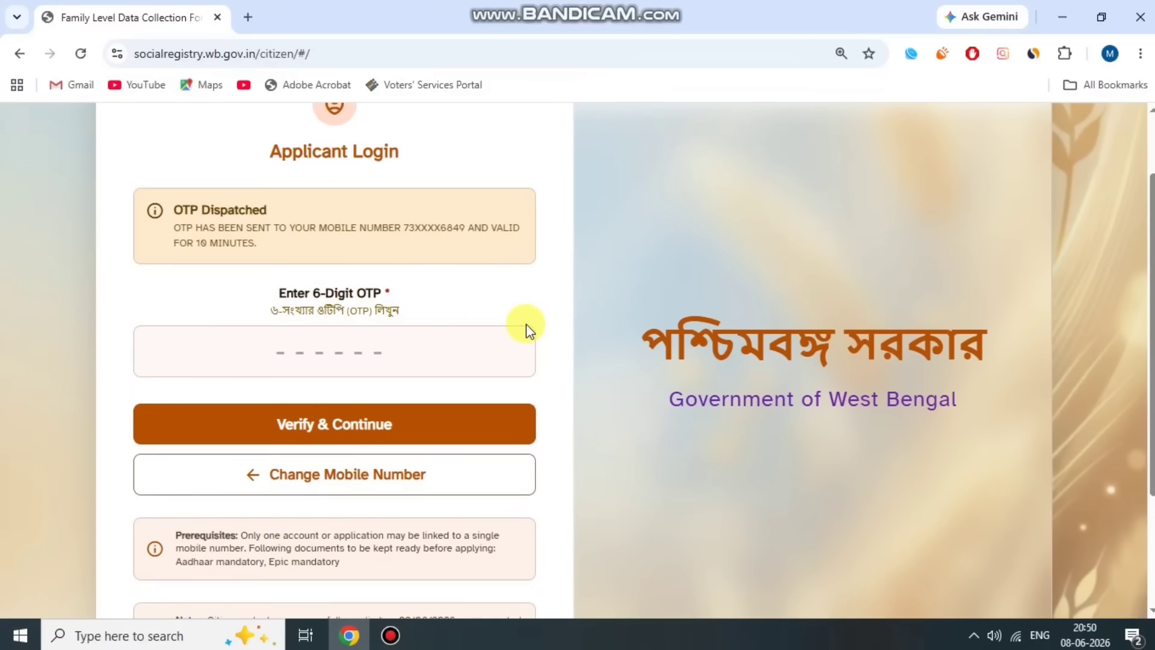
- Enter the received 6-digit OTP and verify it to log back in
scroll(451, 270, "down", 1)
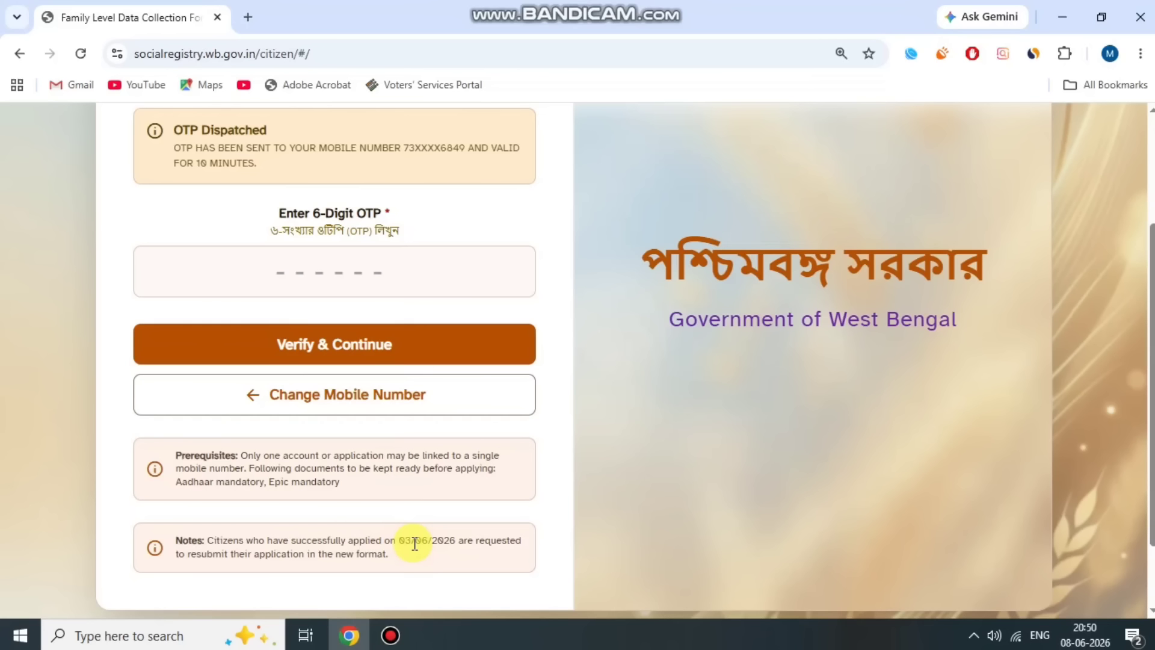
left_click(352, 263)
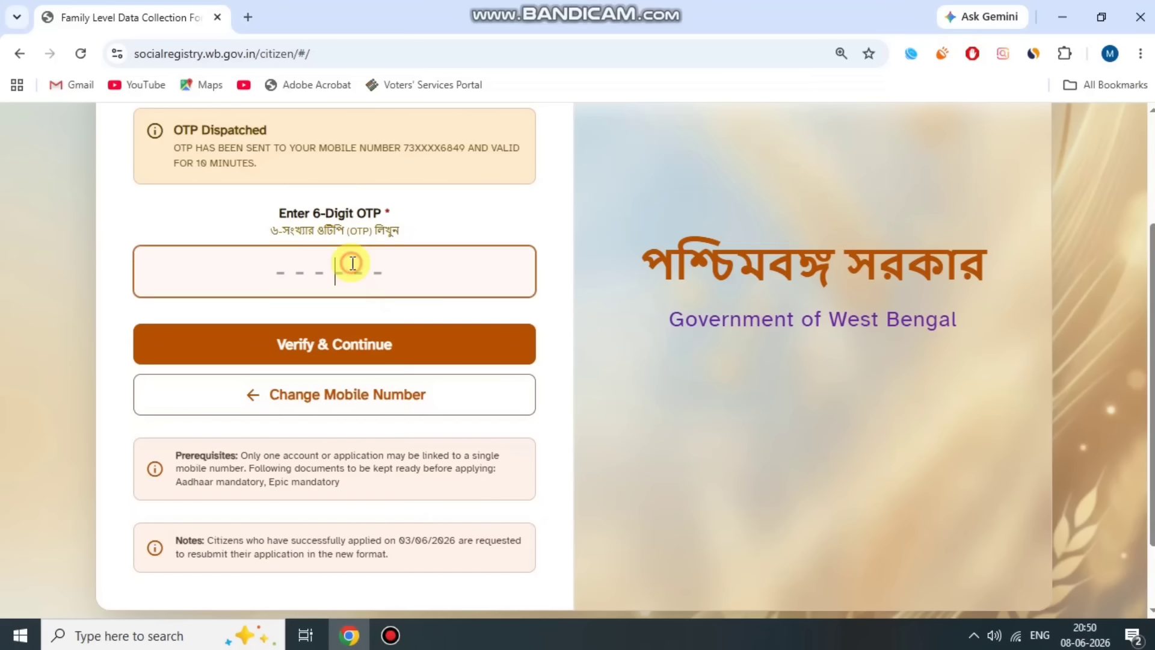
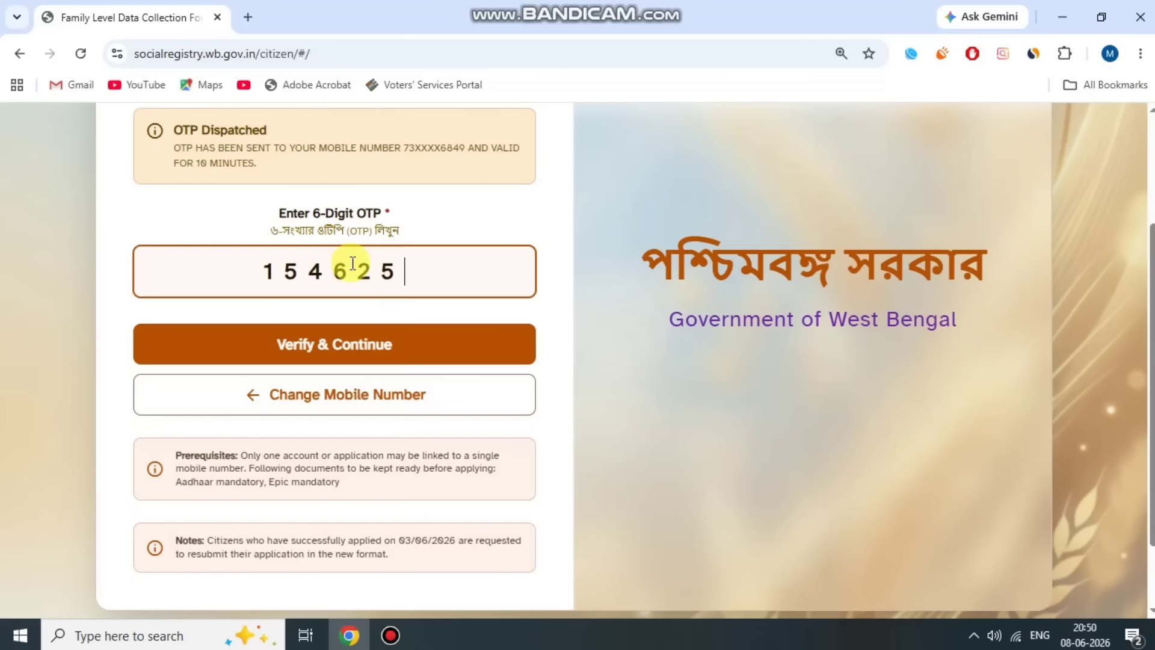
left_click(449, 336)
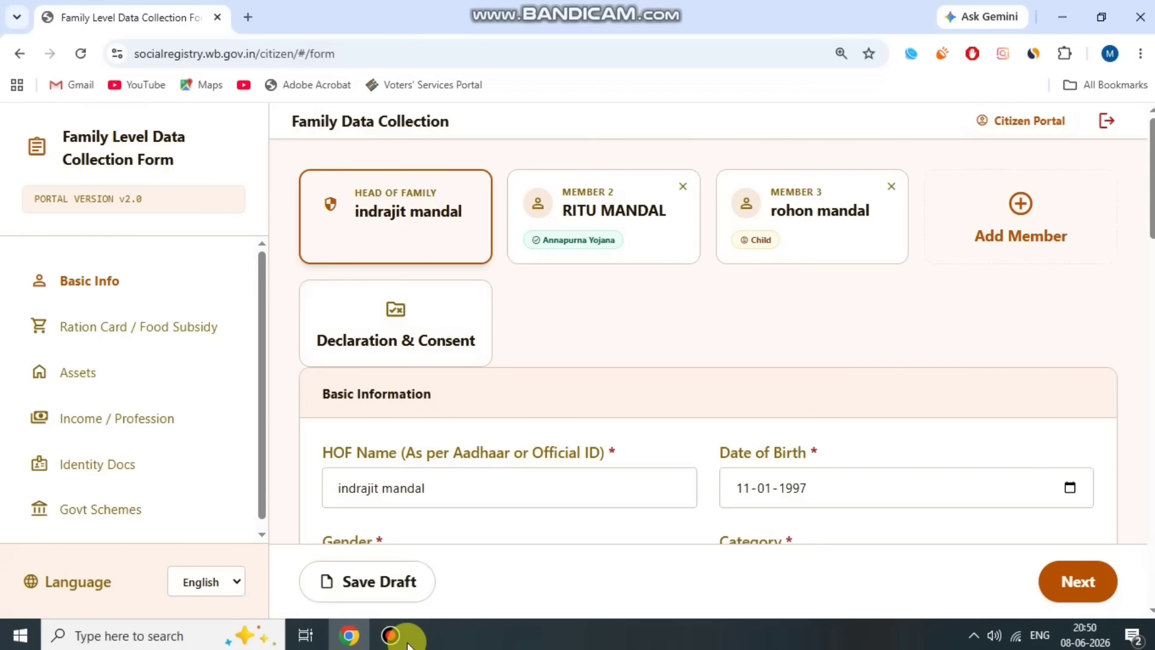
- Point out the restored Basic Information and HOF Name, then return to the portal home page
left_click(390, 635)
left_click(468, 98)
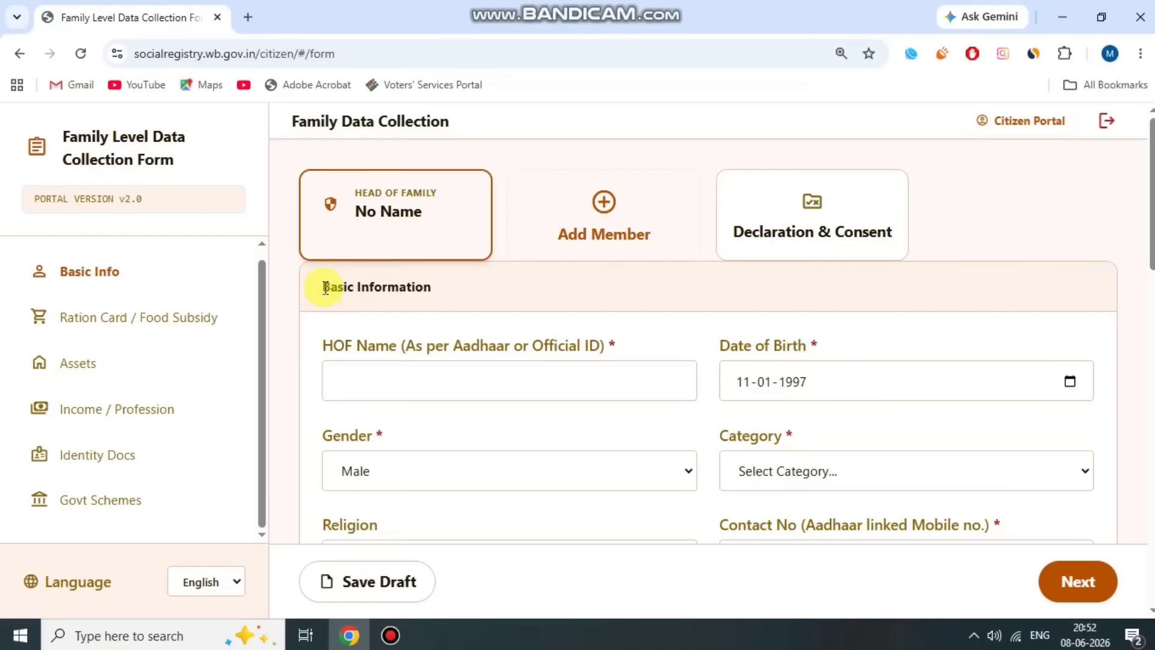
left_click_drag(325, 287, 445, 286)
left_click(445, 286)
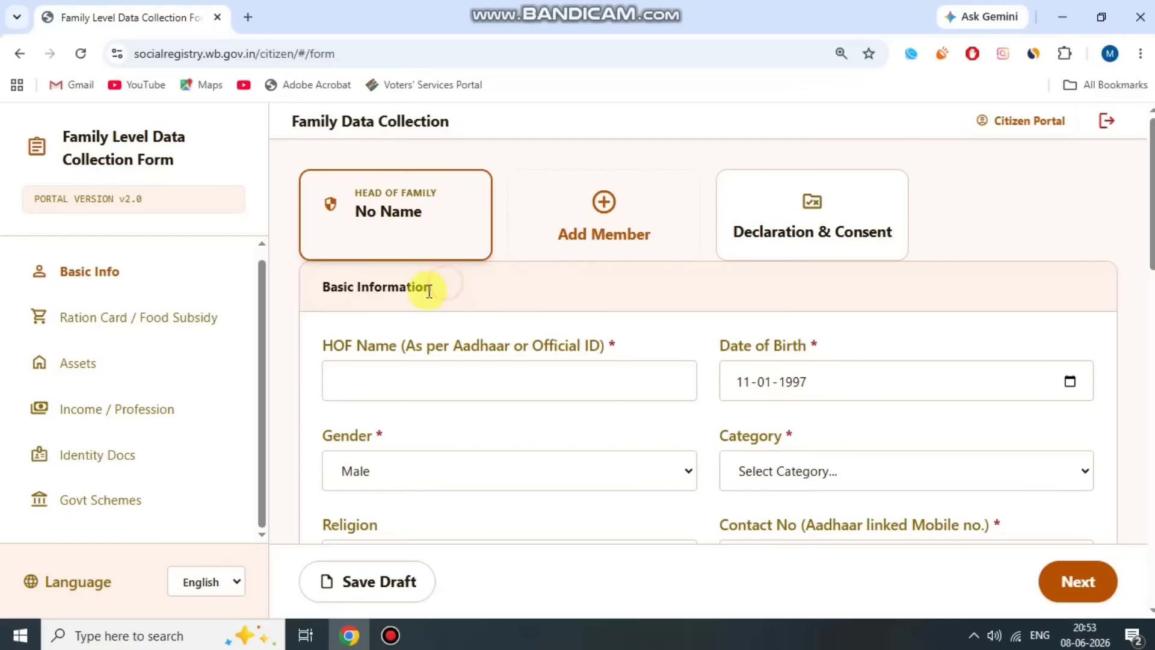
left_click_drag(331, 343, 576, 348)
left_click(576, 347)
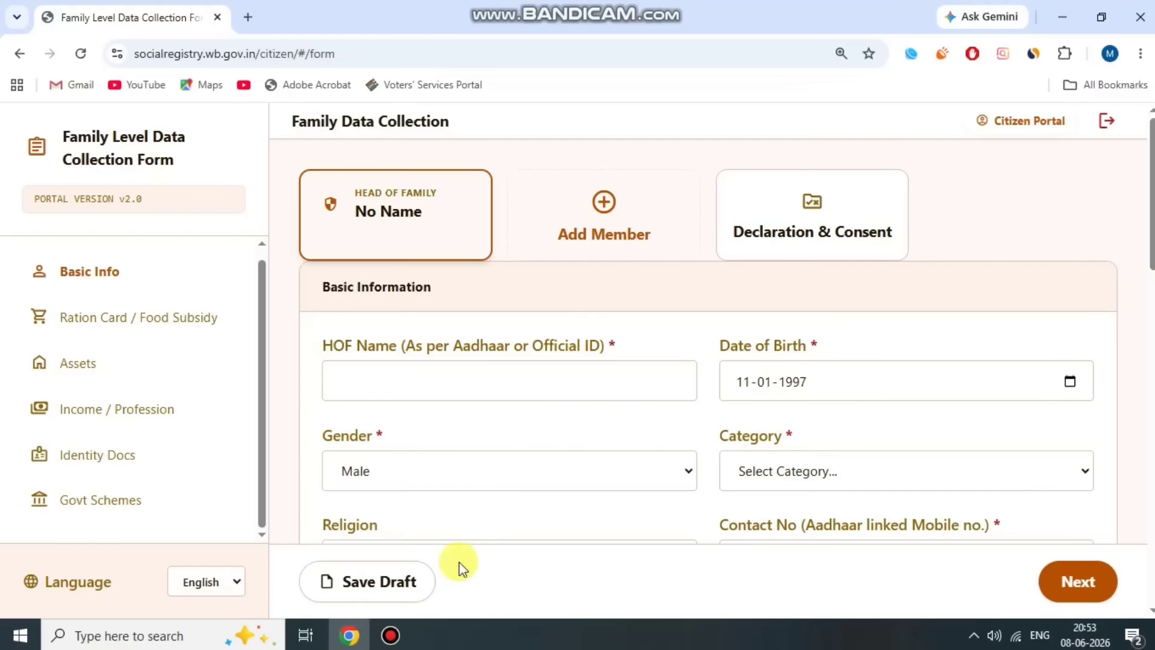
left_click(393, 634)
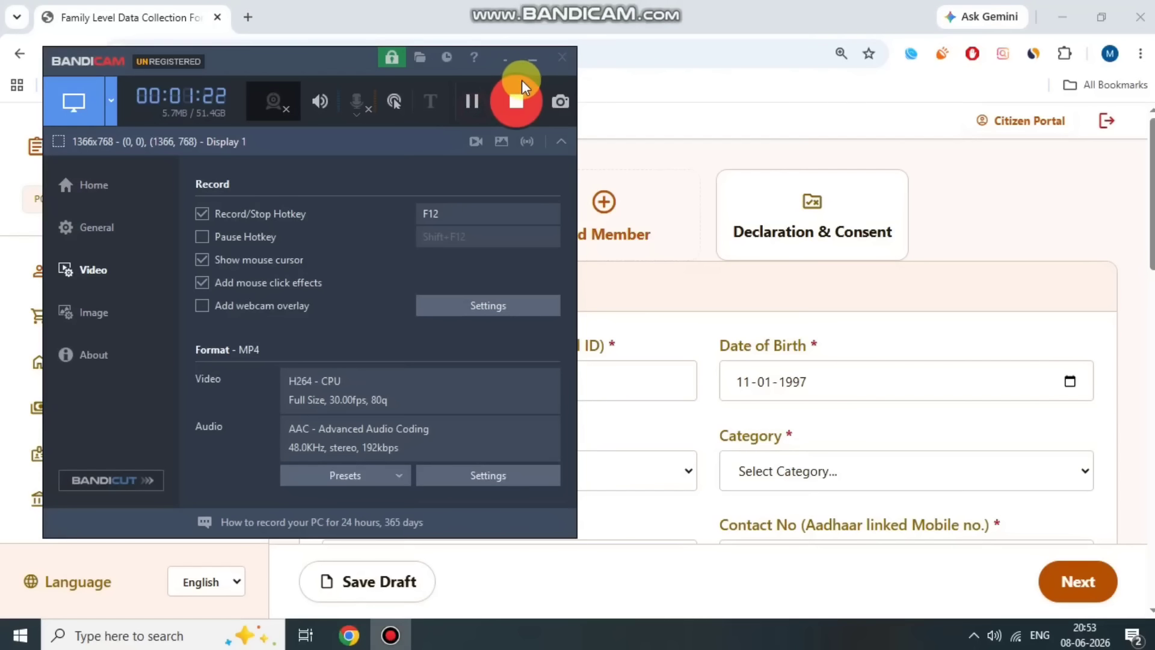
left_click(532, 58)
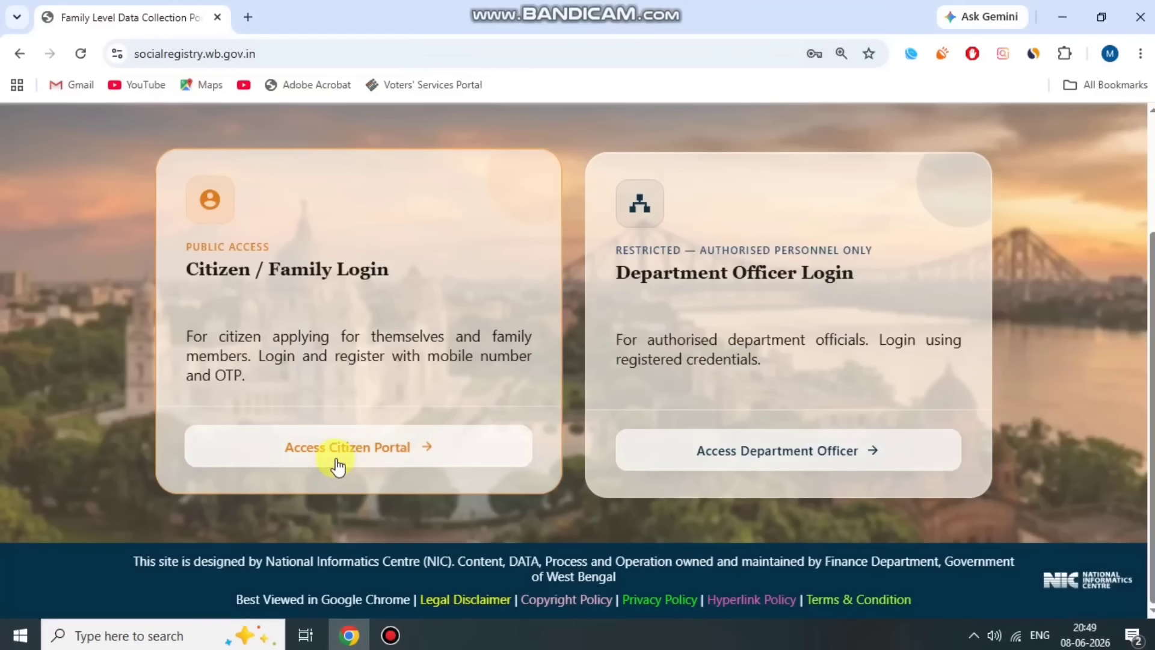
- Open the citizen applicant login and select 24 PARAGANAS SOUTH as the district
left_click(415, 454)
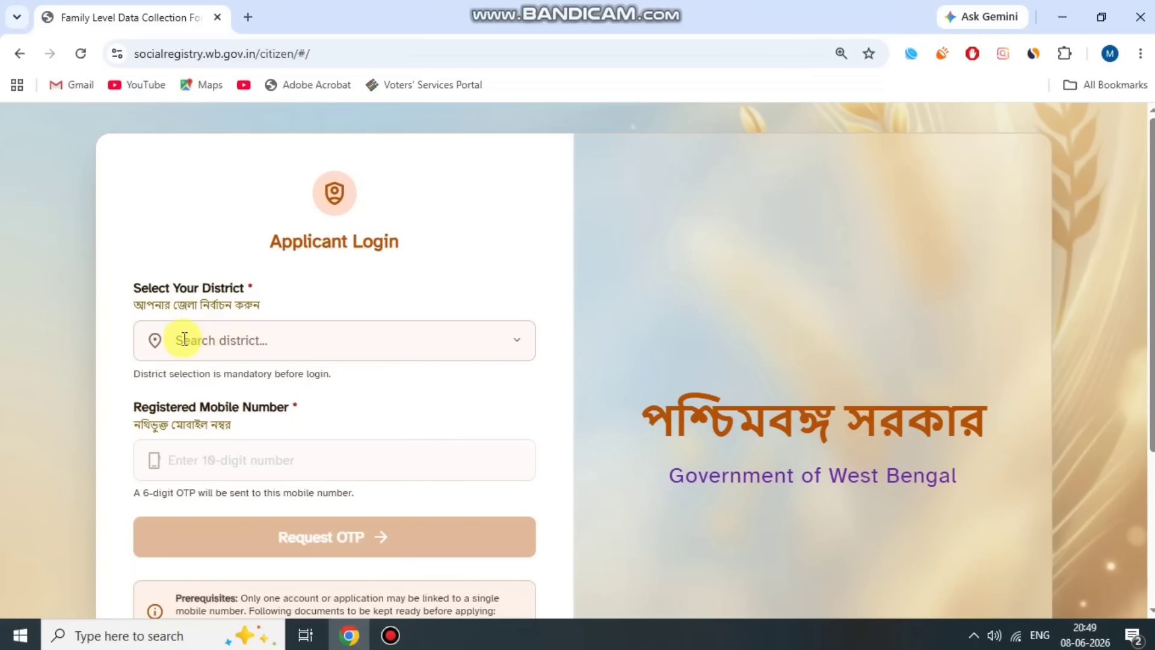
left_click_drag(128, 286, 257, 286)
left_click(257, 286)
scroll(289, 299, "down", 1)
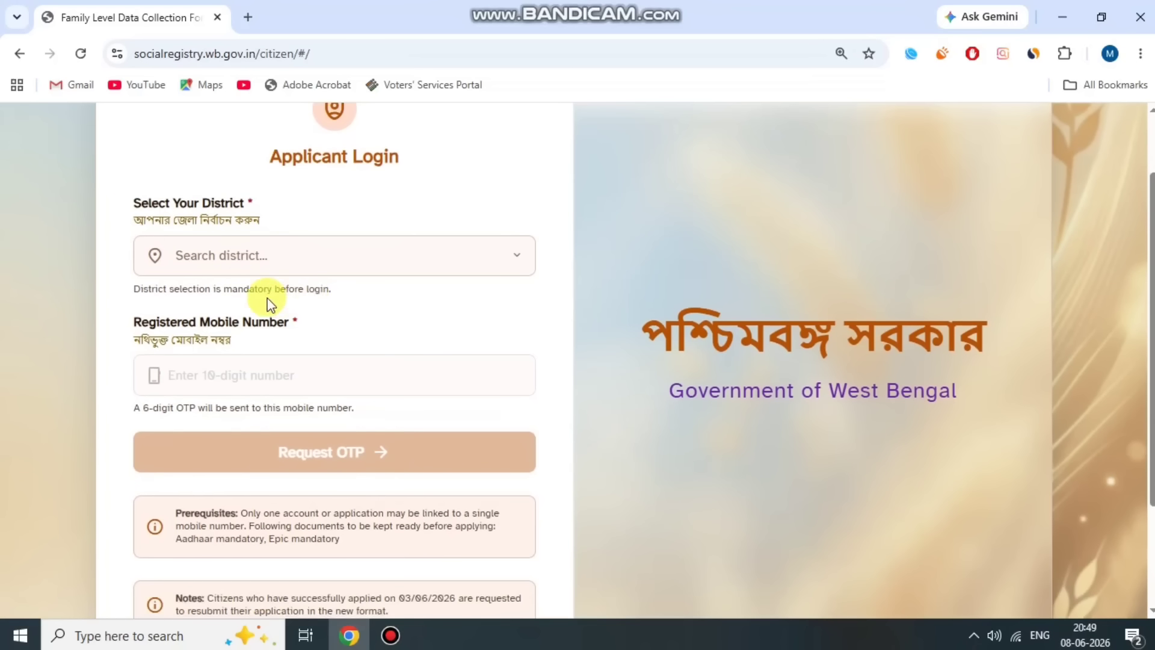
left_click(268, 257)
scroll(295, 313, "down", 2)
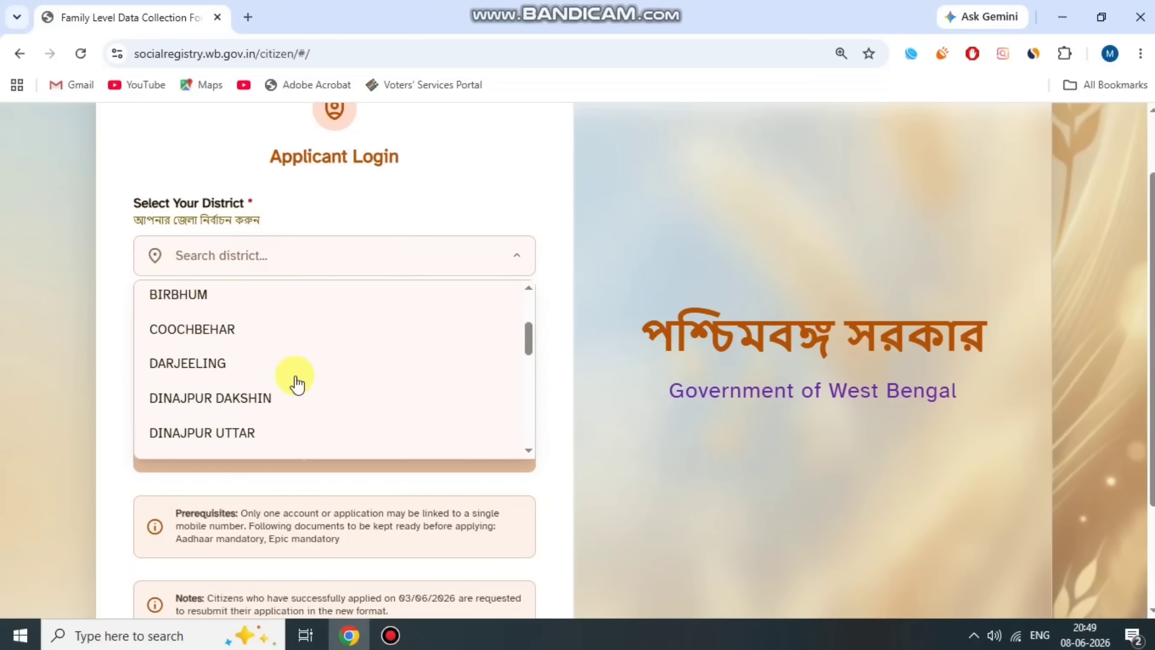
scroll(296, 381, "up", 2)
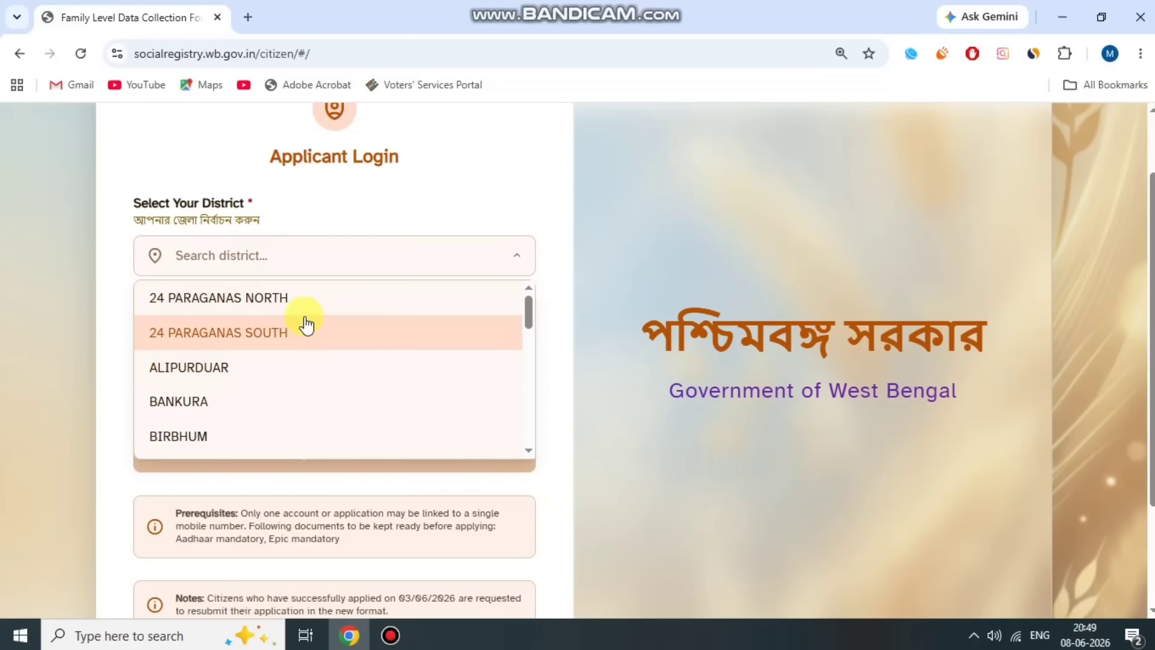
left_click(304, 328)
- Complete the mobile number and security captcha fields and request the OTP
left_click_drag(134, 301, 286, 299)
left_click(352, 309)
scroll(281, 284, "down", 1)
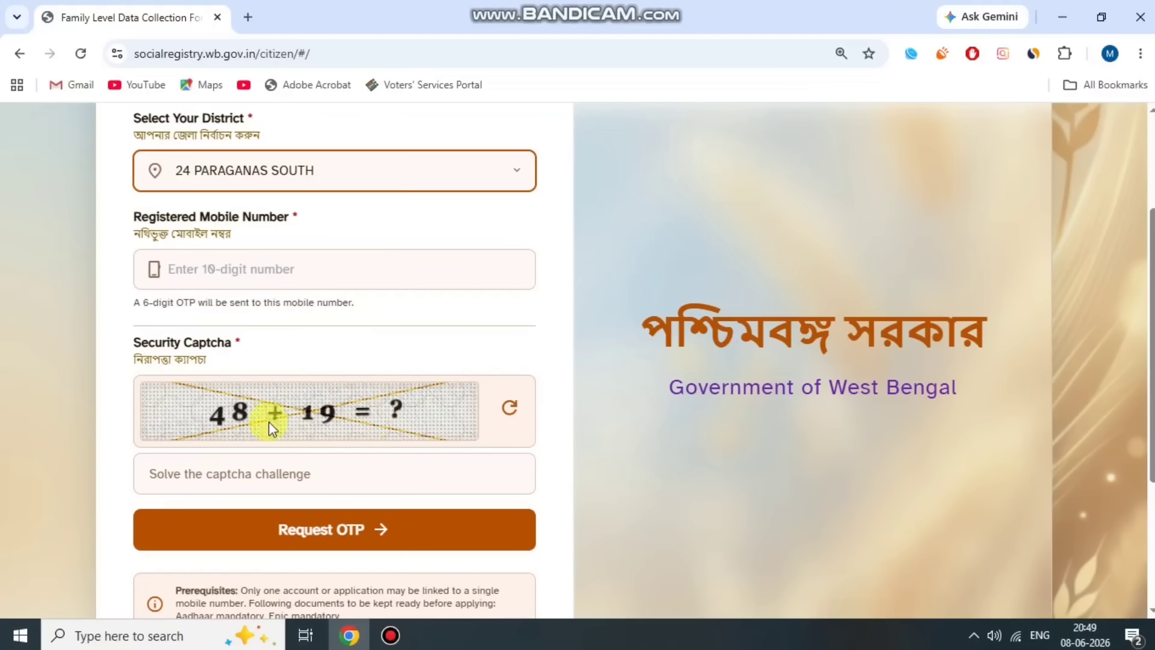
left_click_drag(132, 343, 284, 335)
left_click(283, 335)
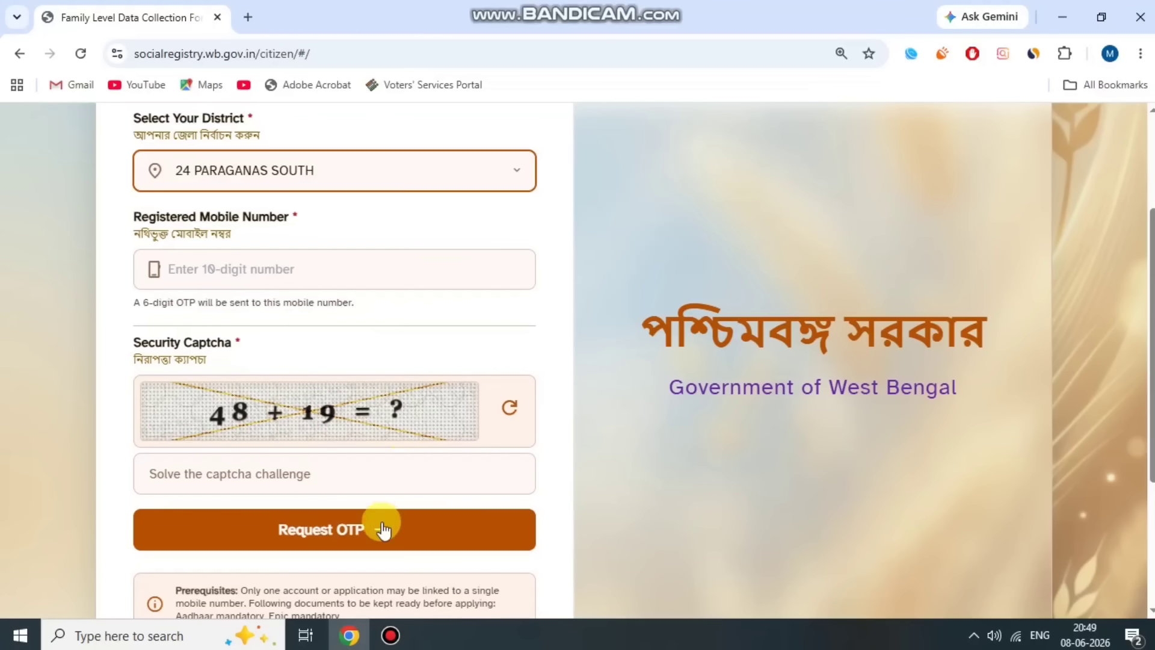
scroll(361, 534, "down", 1)
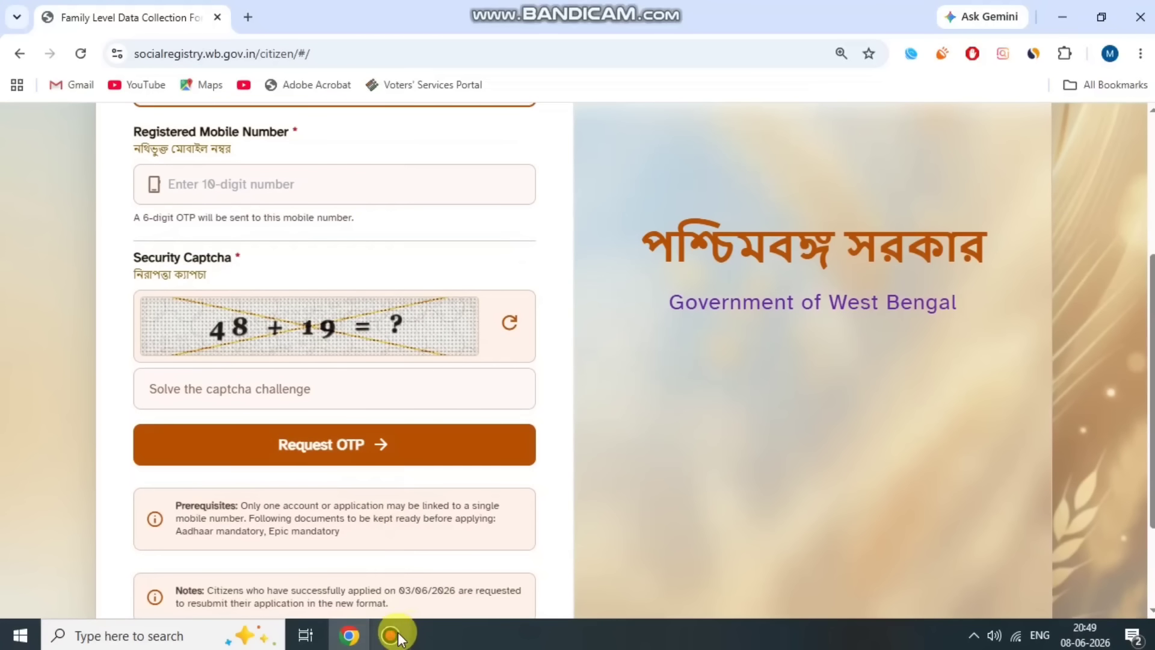
left_click(390, 635)
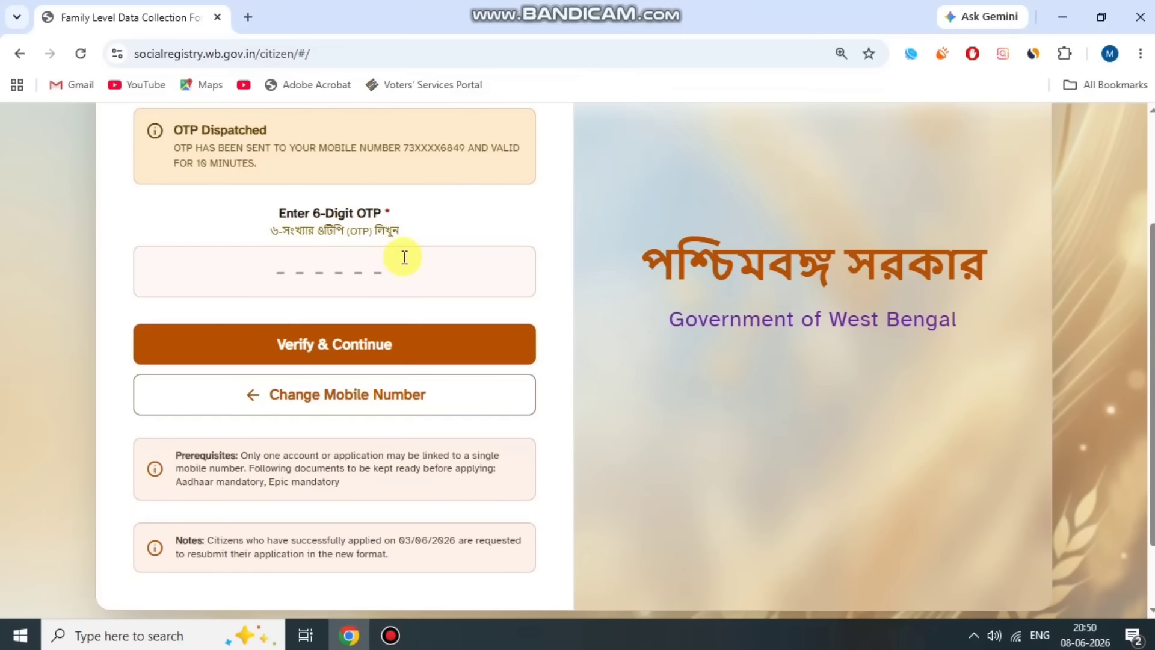
- Enter the received 6-digit OTP and verify to reopen the saved family form
scroll(542, 319, "up", 1)
scroll(536, 322, "down", 1)
left_click(352, 263)
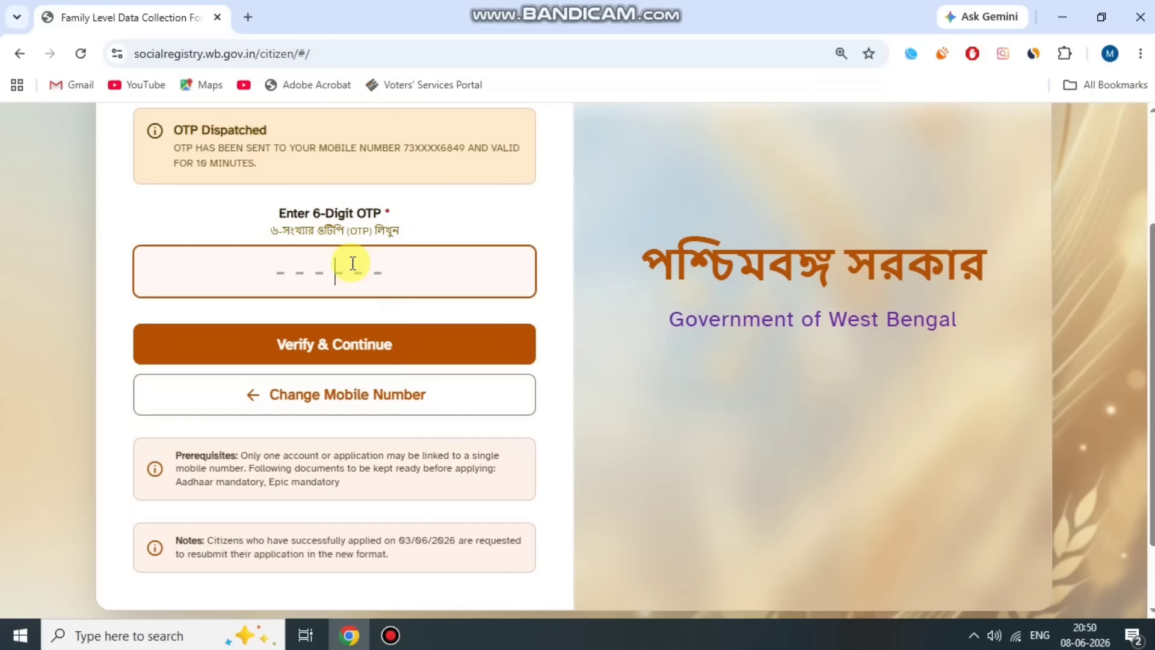
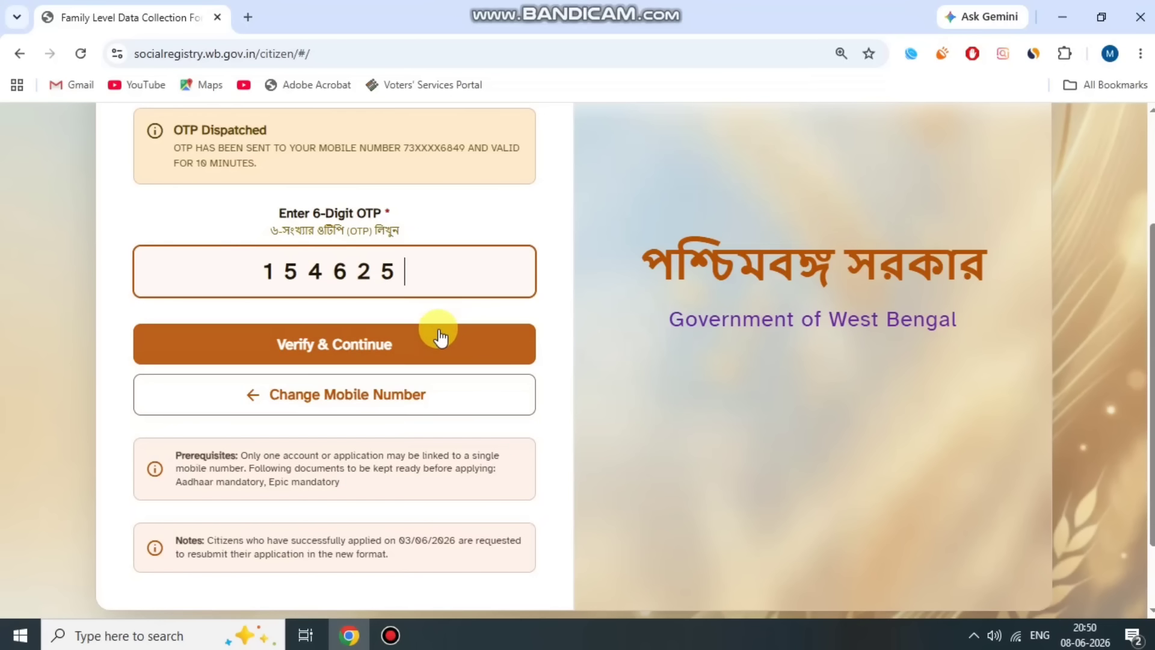
left_click(442, 337)
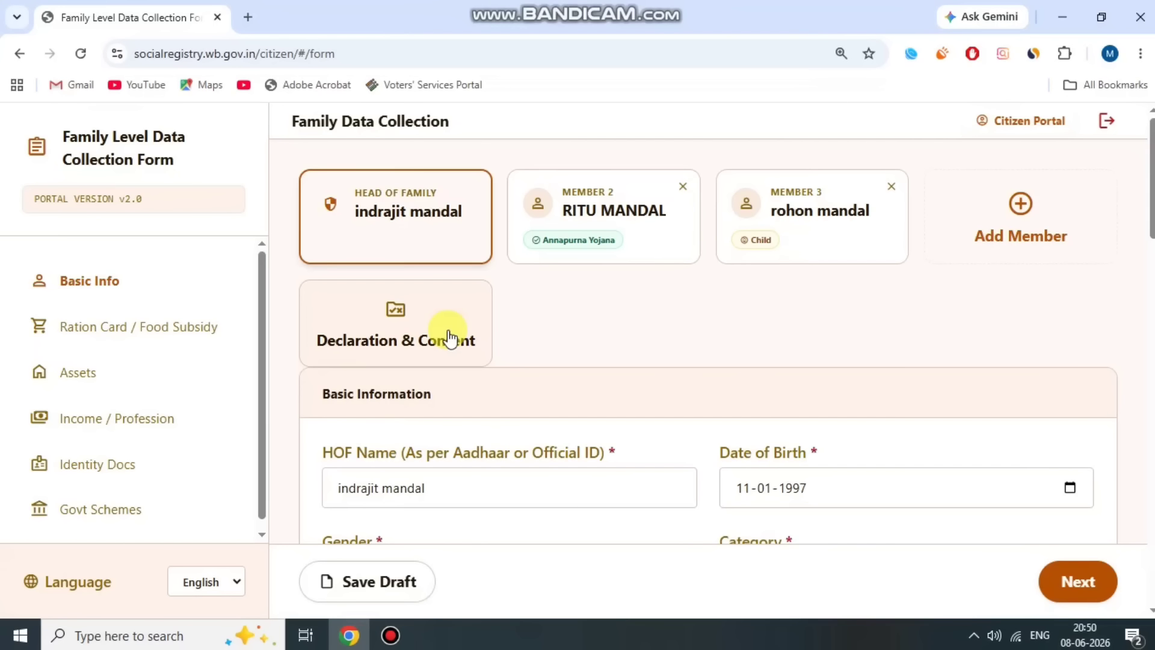
left_click(392, 634)
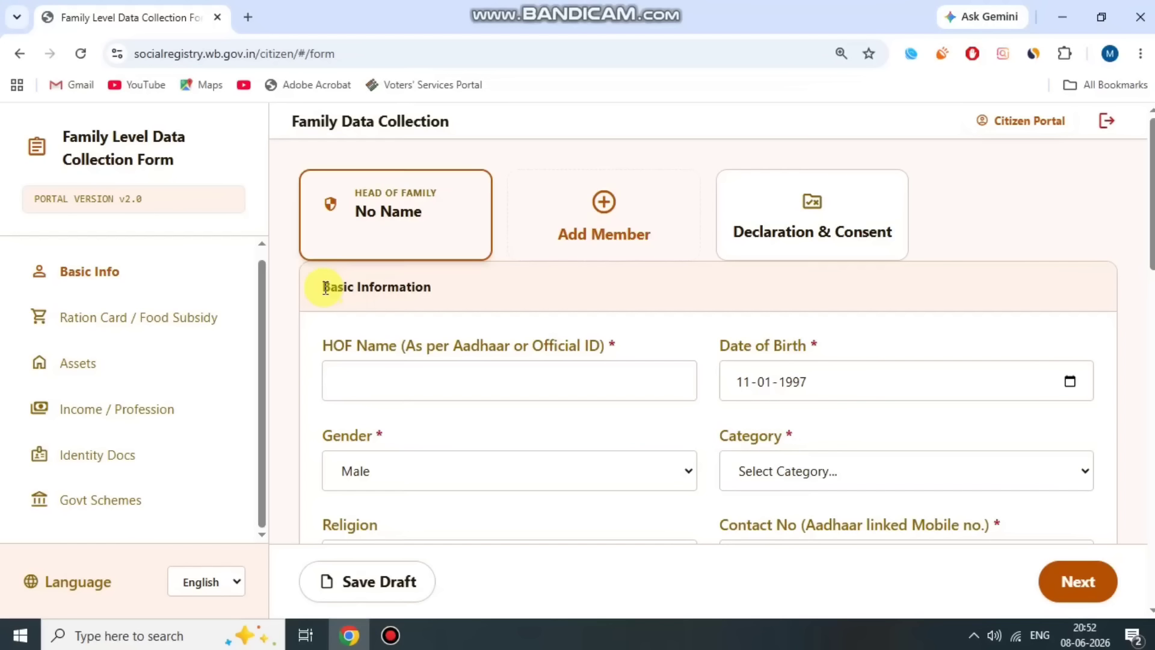
left_click_drag(346, 284, 448, 287)
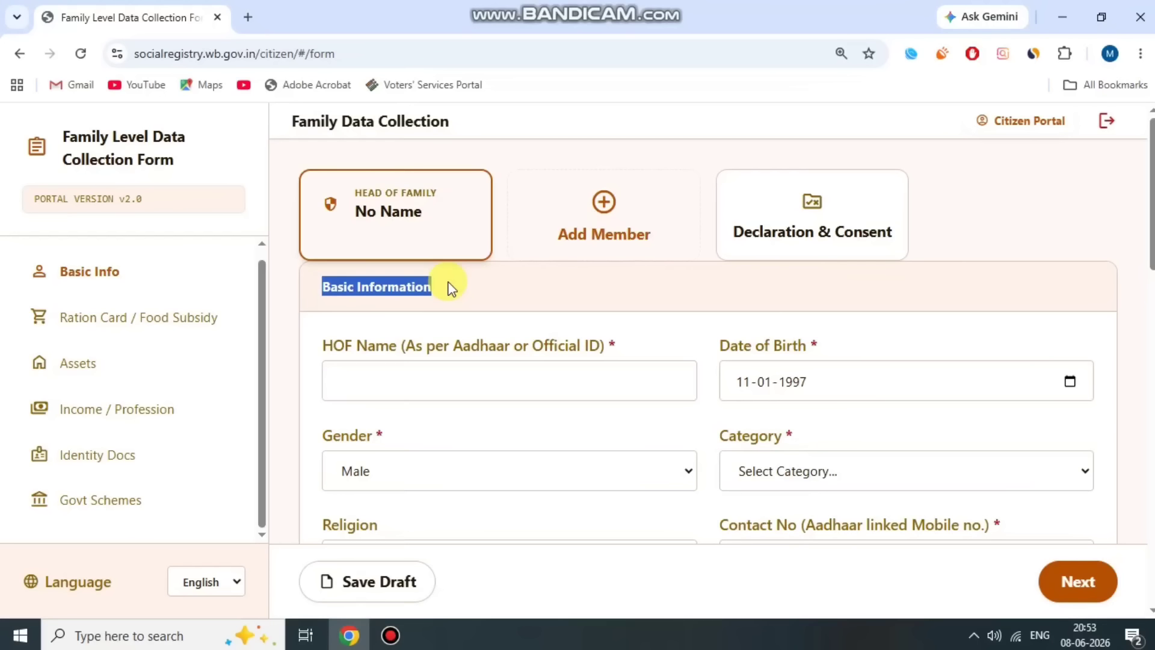
left_click(448, 287)
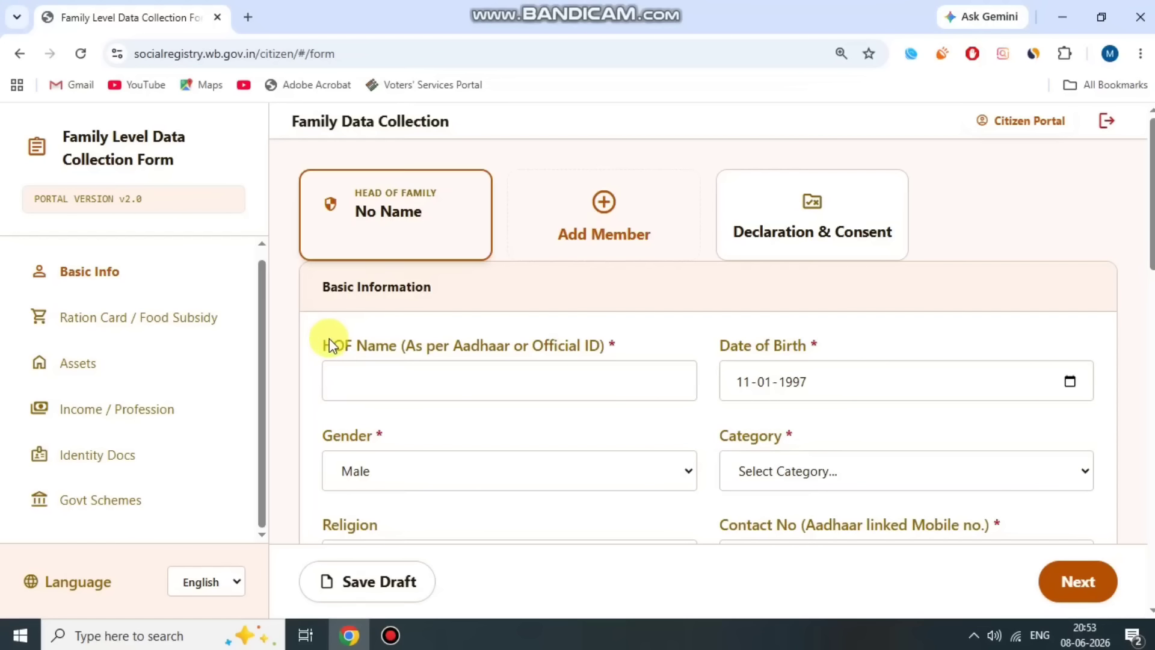
left_click_drag(325, 345, 573, 340)
left_click(575, 342)
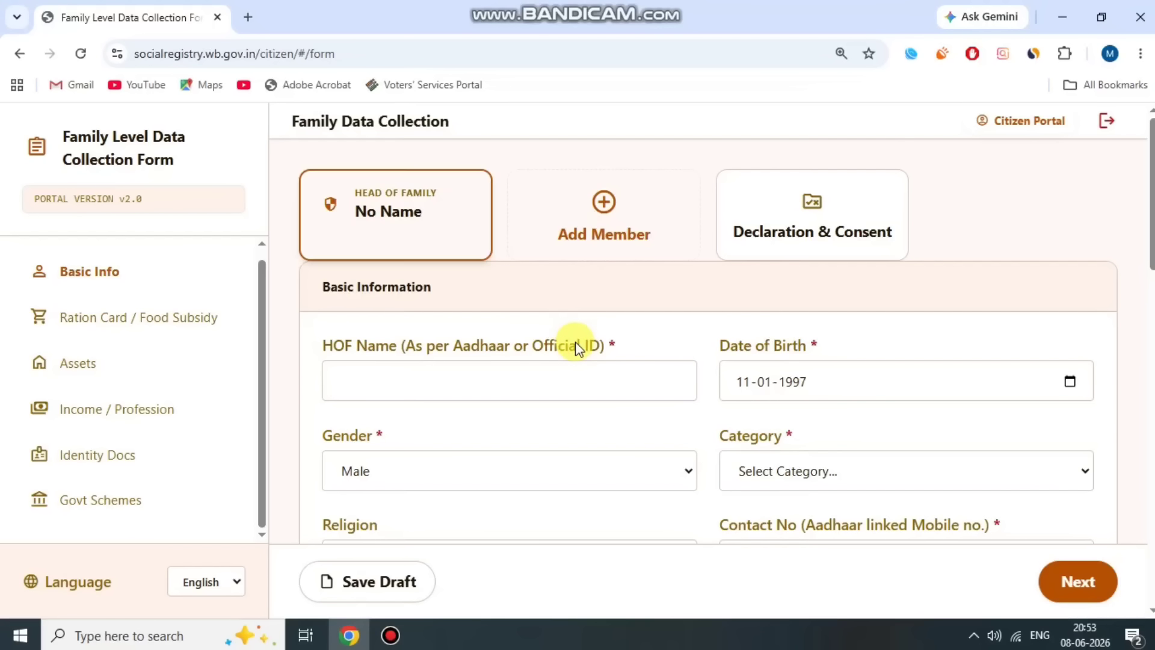